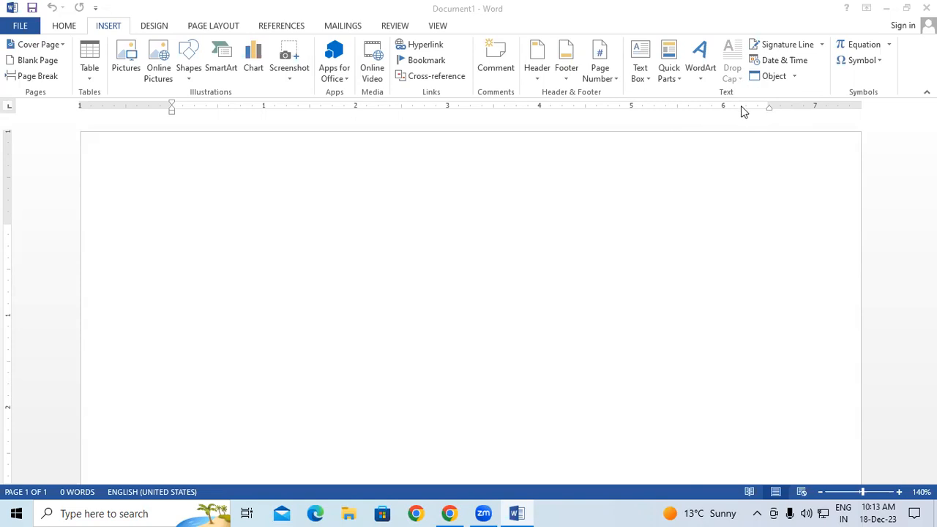
Make the empty Document1 page in Word the active, ready-to-type document
left_click(257, 301)
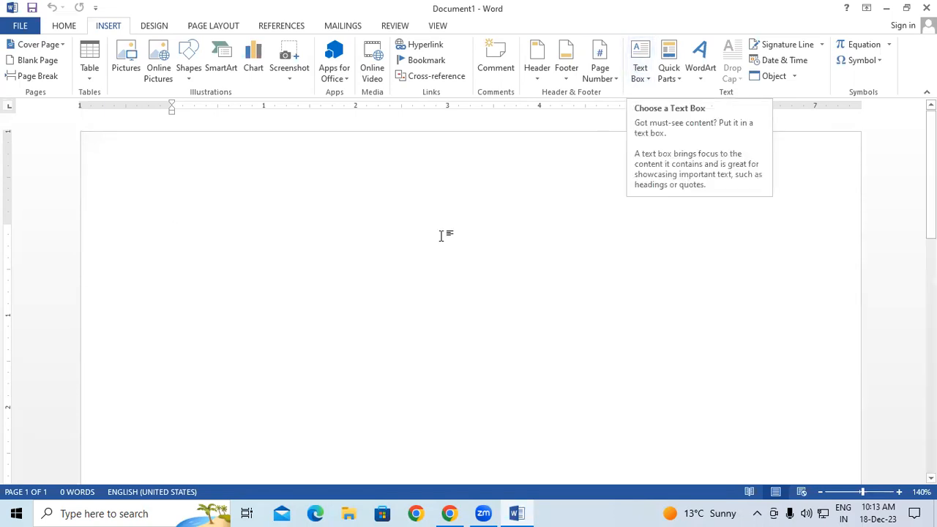
Generate sample paragraphs with =rand(10) and return to the top of the page
type("=")
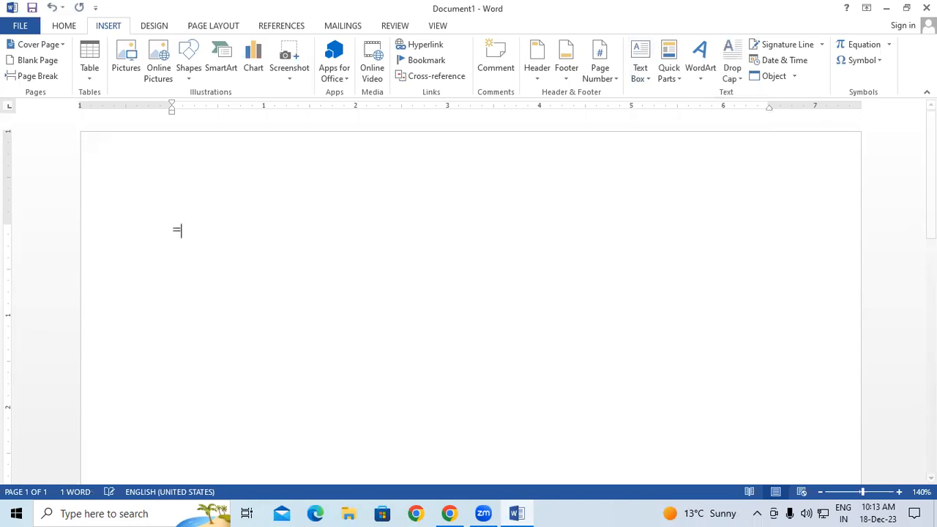
type("rand(")
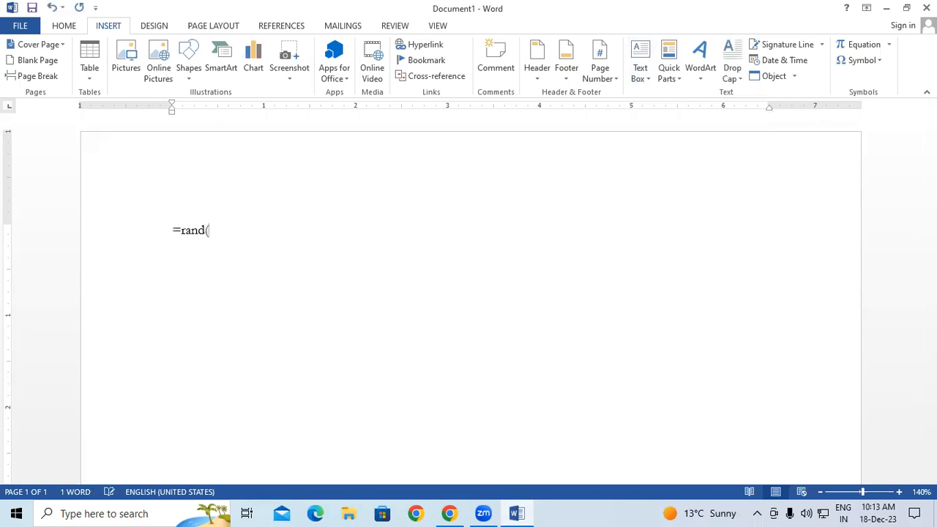
type("10)")
key("Return")
scroll(510, 232, "up", 3)
scroll(510, 232, "up", 8)
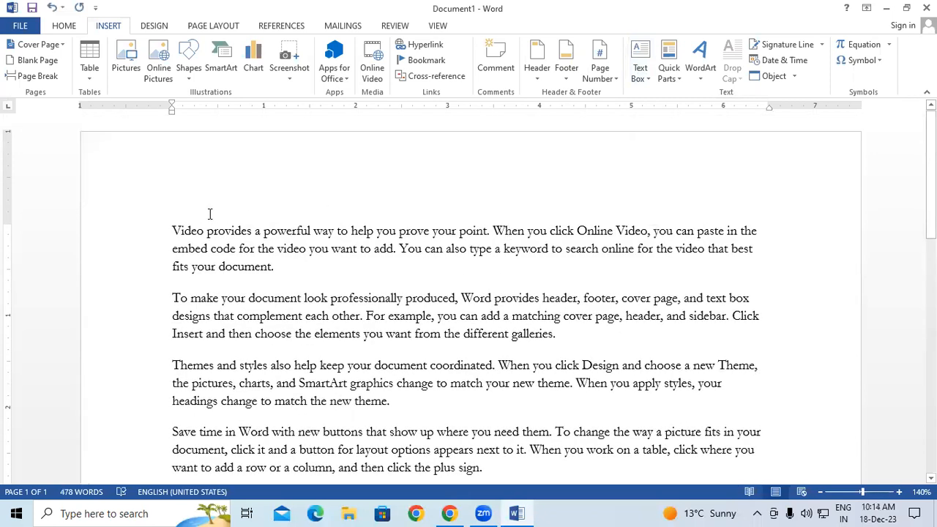
Try selecting the first paragraphs of sample text by dragging across them
left_click(175, 214)
left_click_drag(176, 231, 366, 396)
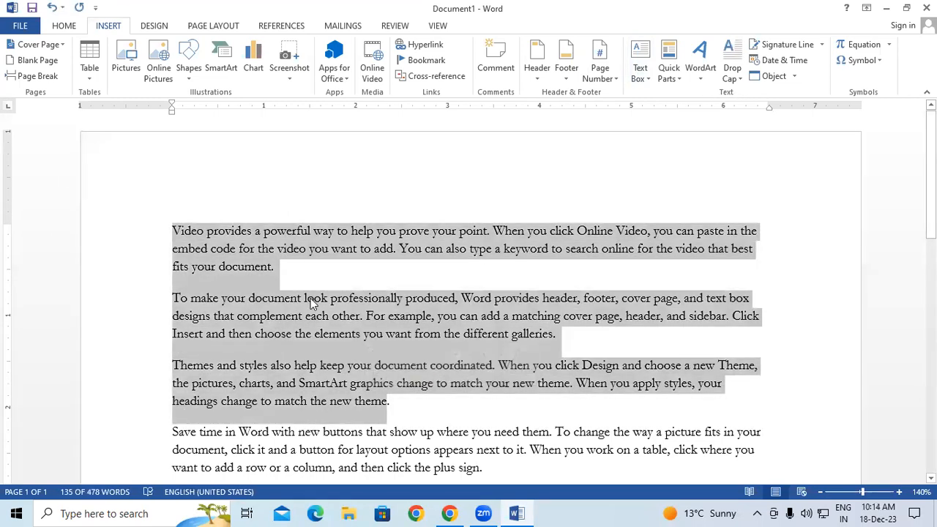
left_click(305, 298)
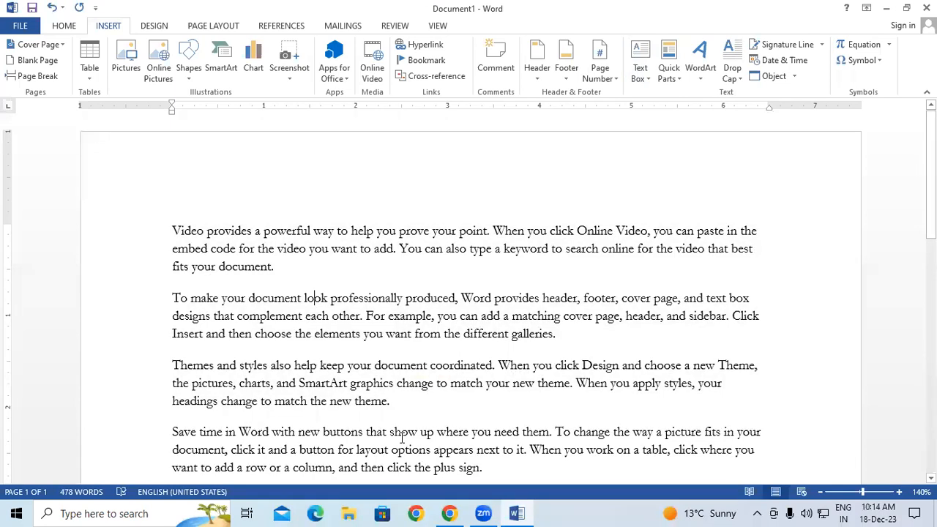
left_click(8, 215)
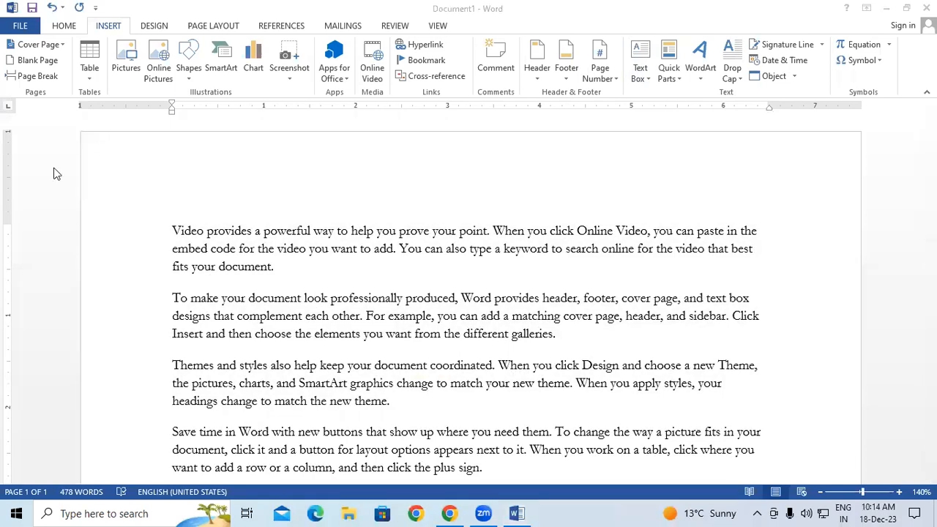
left_click_drag(626, 204, 775, 368)
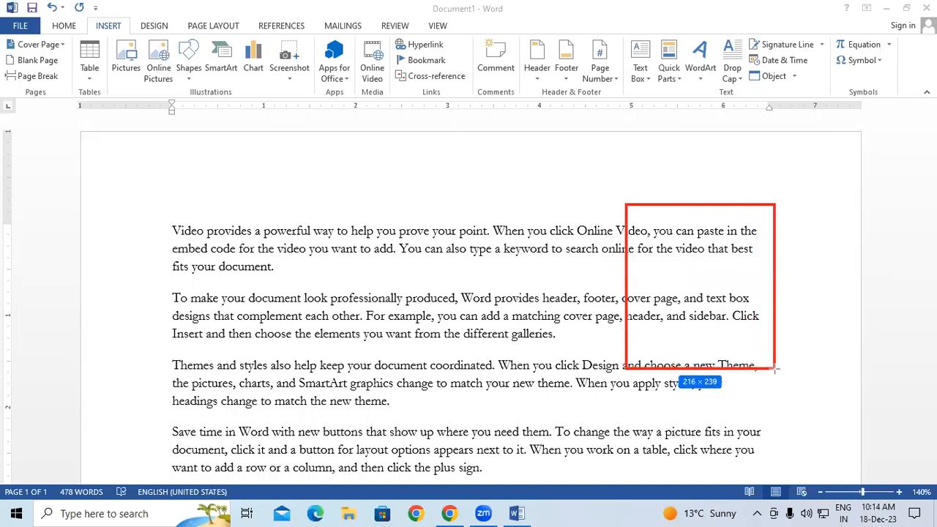
left_click_drag(748, 312, 729, 318)
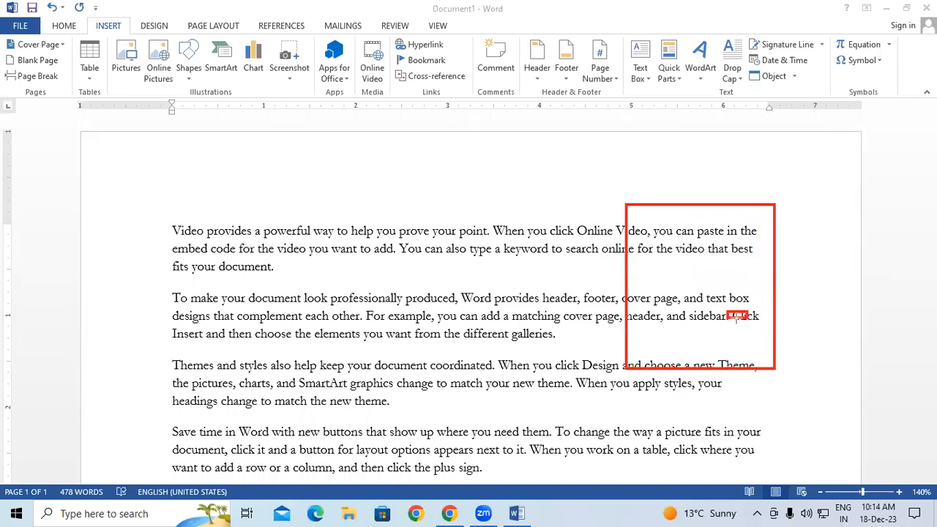
key("ctrl+z")
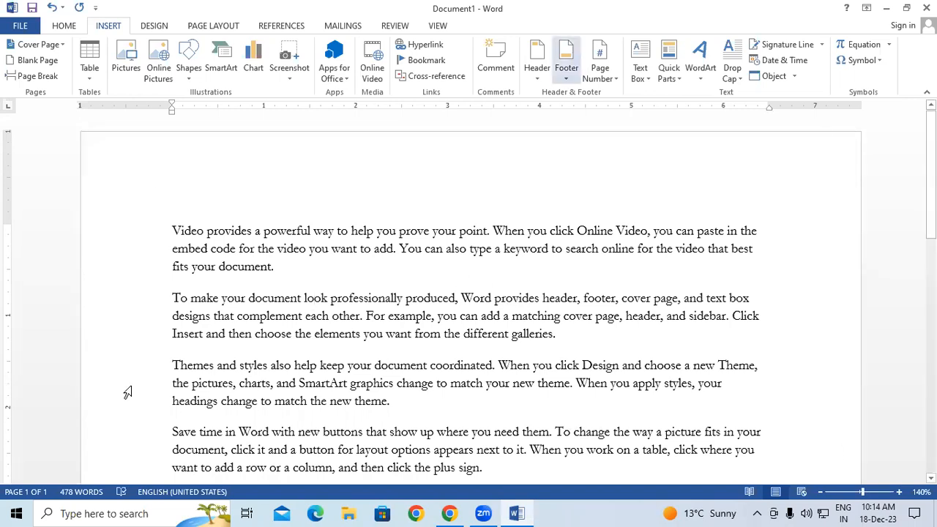
left_click(641, 77)
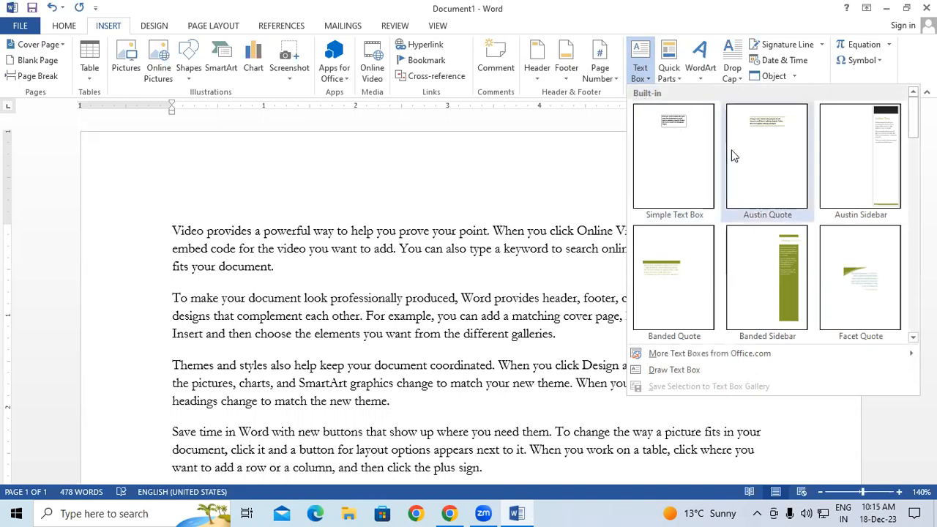
left_click(854, 152)
left_click(412, 287)
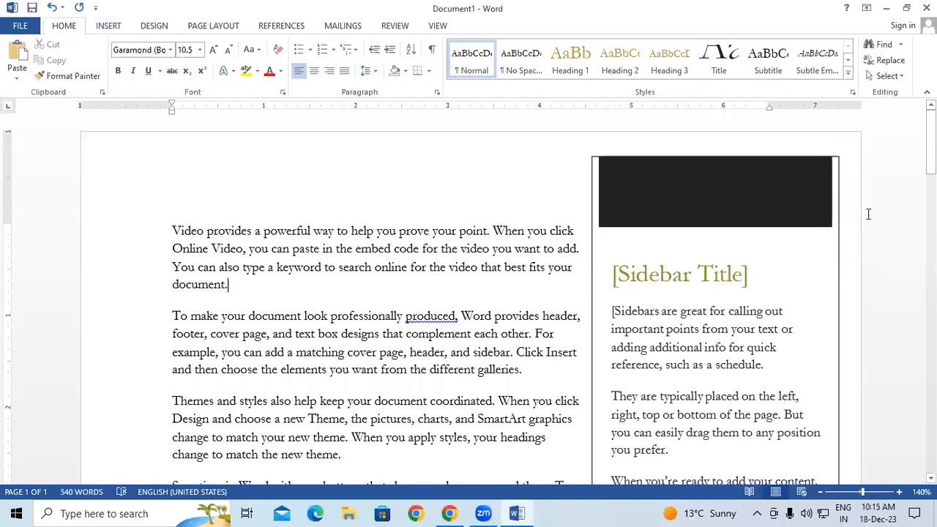
mouse_move(930, 156)
left_mouse_down()
mouse_move(930, 301)
mouse_move(884, 152)
left_mouse_up()
left_click(794, 337)
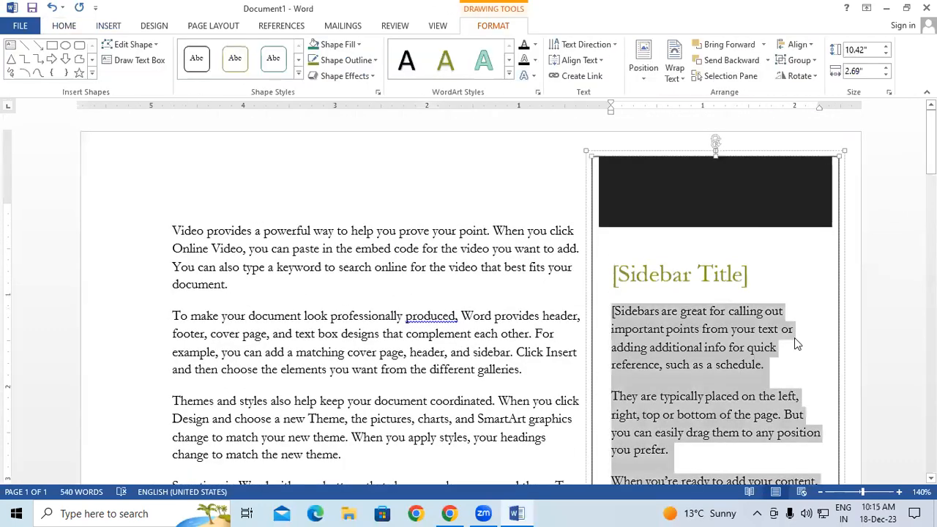
scroll(775, 330, "down", 3)
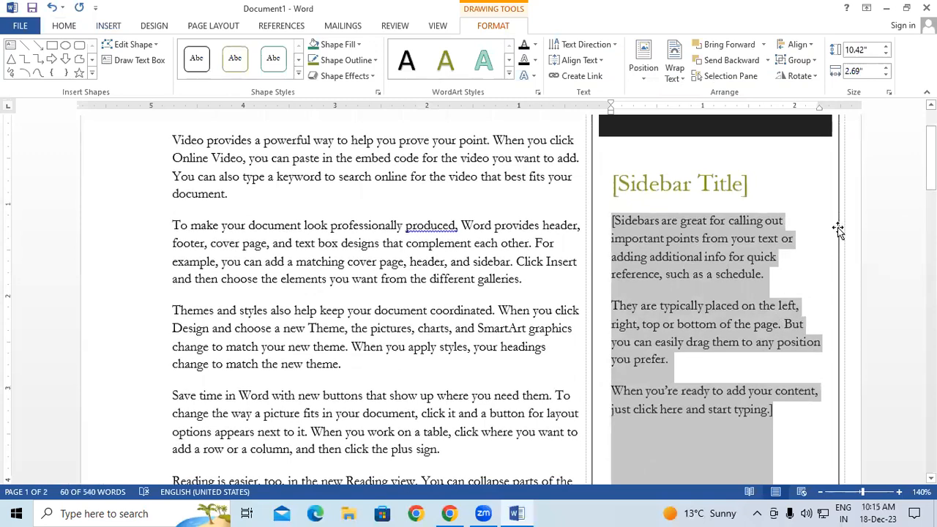
left_click(838, 229)
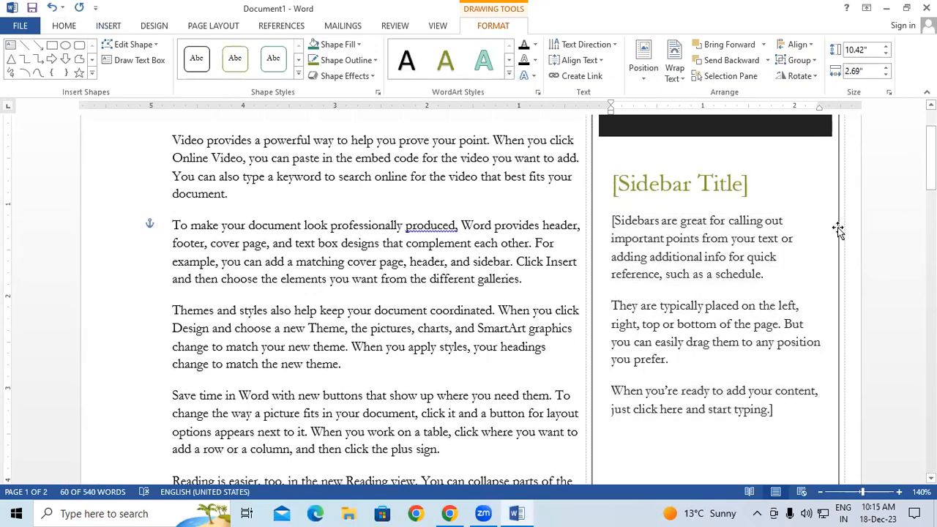
left_click(844, 219)
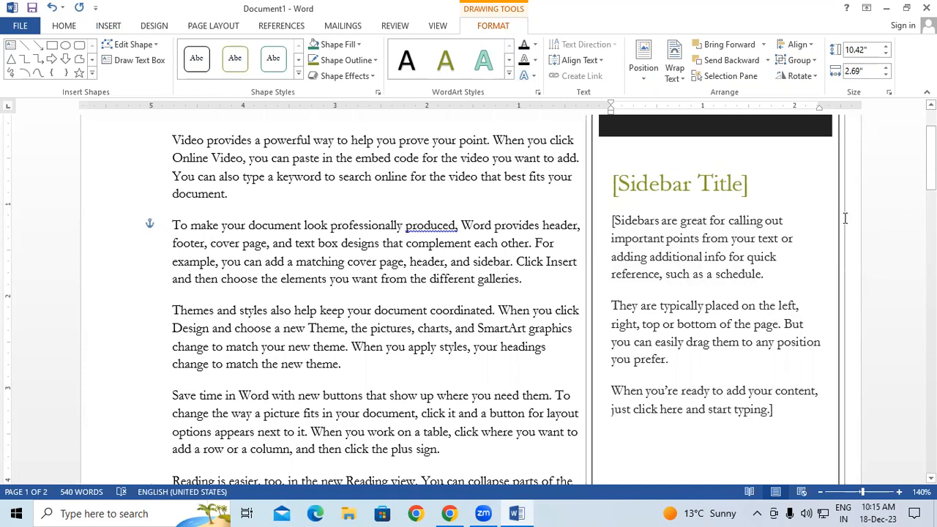
key("Delete")
Insert a Simple Text Box quote box from the Insert tab's text box gallery
left_click(116, 30)
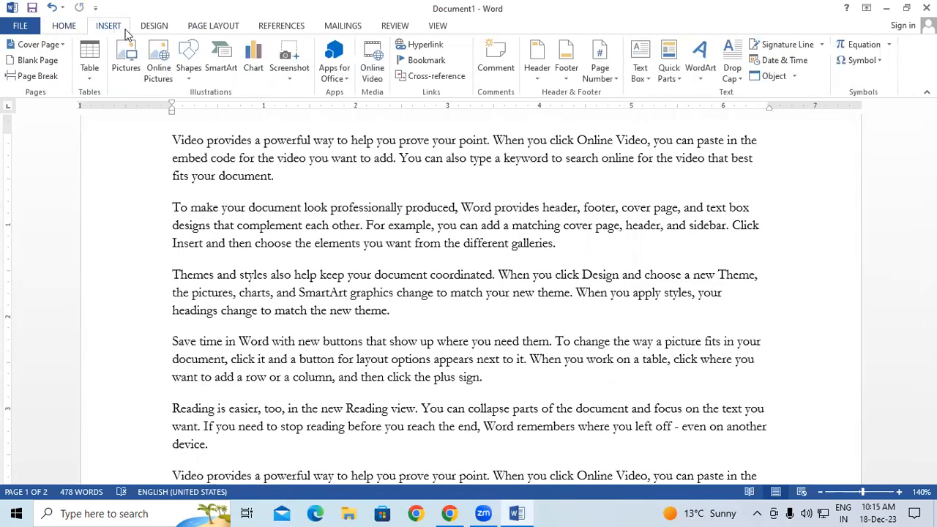
left_click(639, 77)
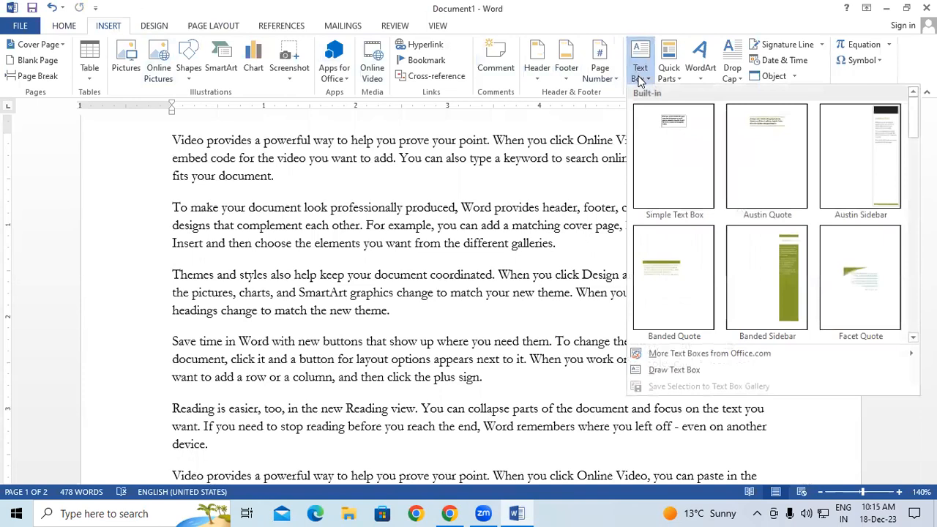
left_click(657, 165)
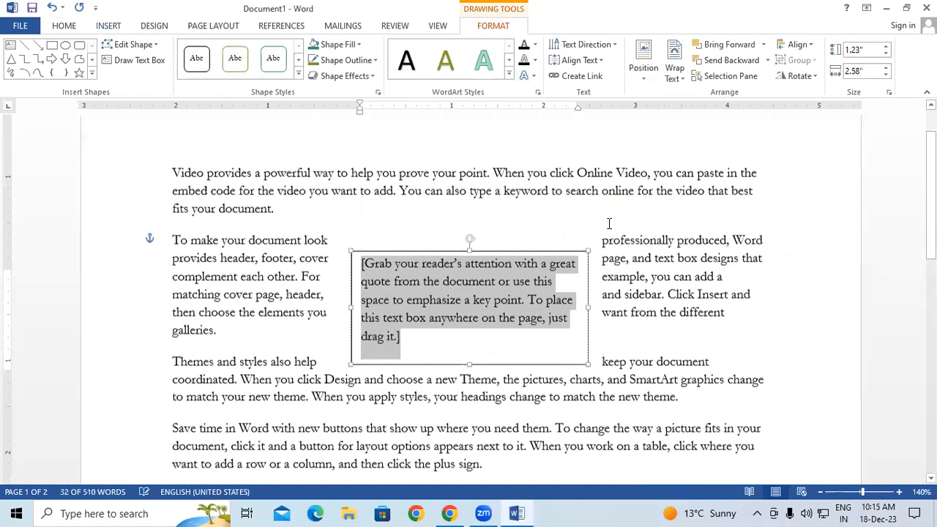
left_click(673, 236)
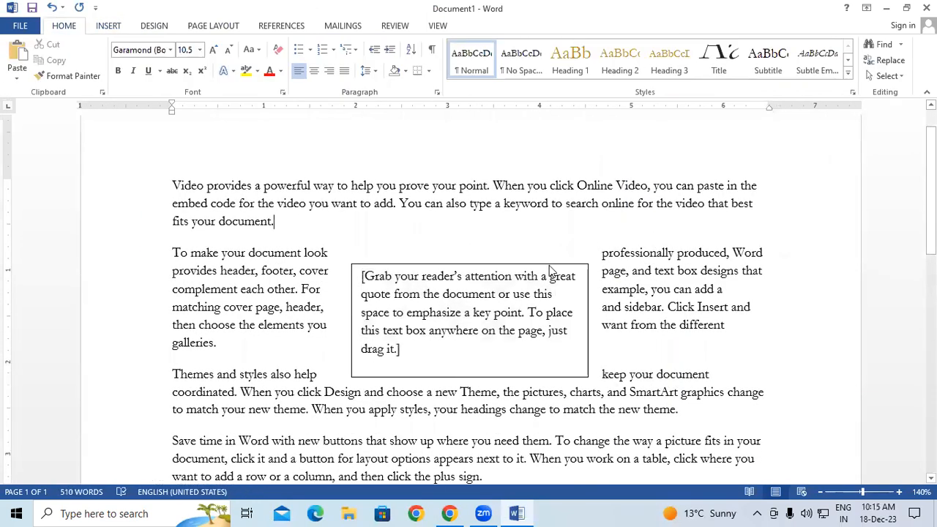
Move the quote box to the right, beside the second and third paragraphs
mouse_move(548, 265)
left_mouse_down()
mouse_move(498, 256)
mouse_move(792, 185)
mouse_move(746, 180)
left_mouse_up()
left_click(741, 359)
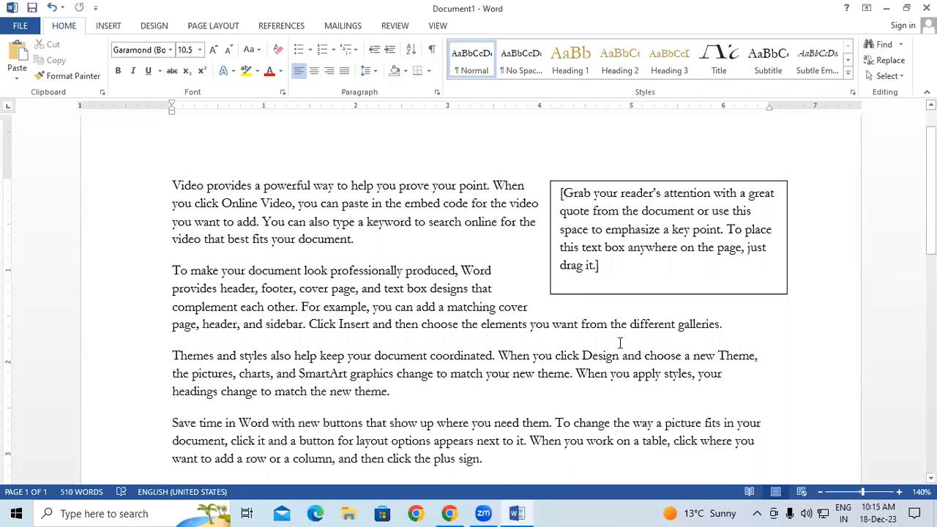
left_click(612, 262)
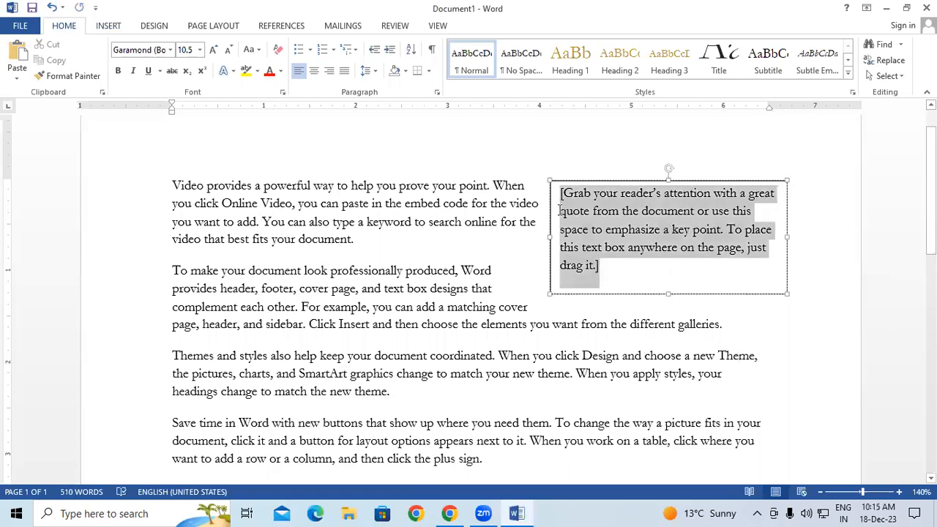
left_click(419, 205)
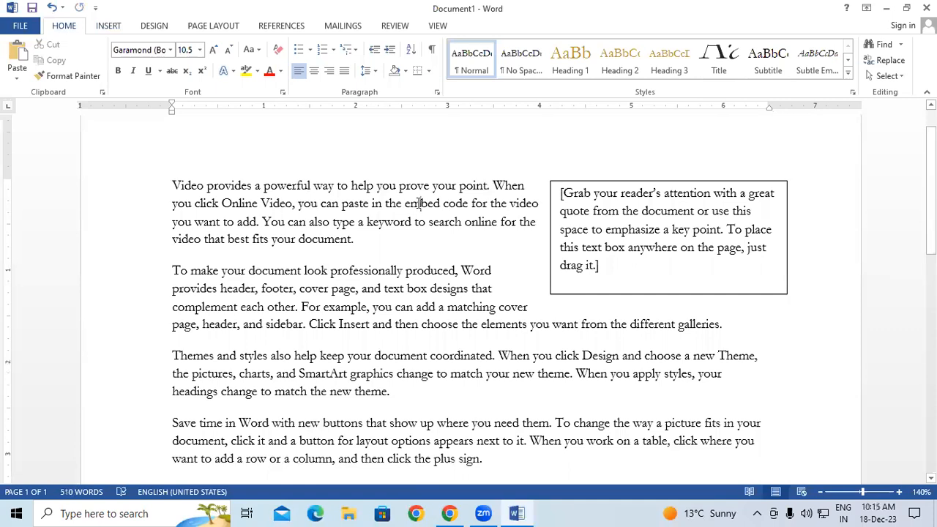
left_click(619, 294)
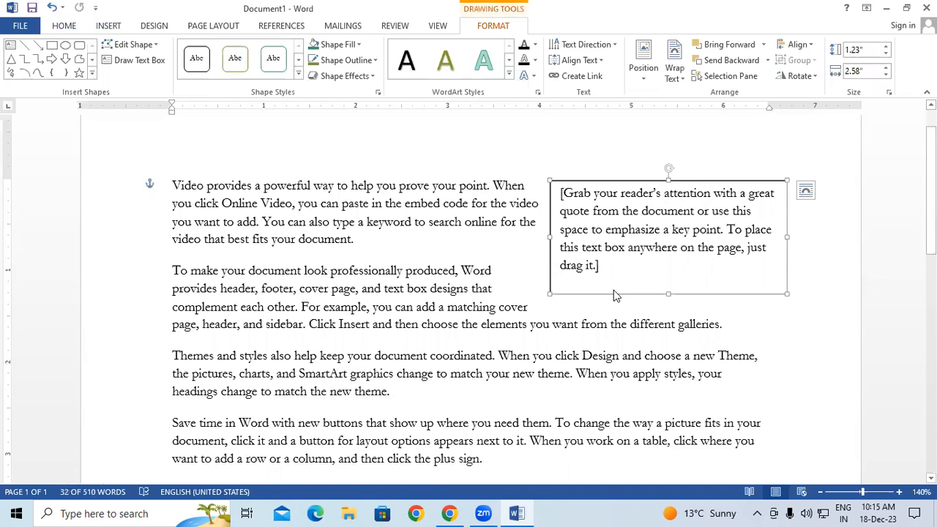
left_click_drag(617, 291, 624, 385)
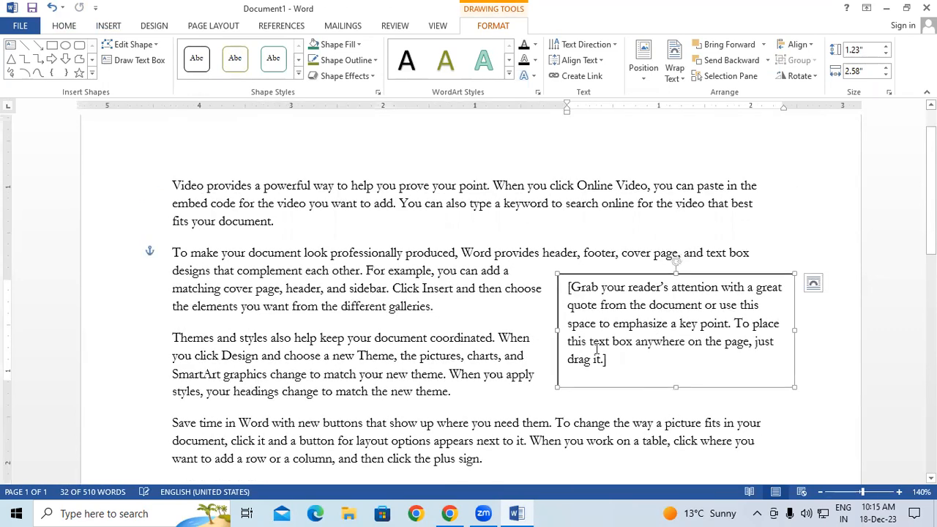
Draw an empty text box, about 0.87 by 1.14 inches, beside the first paragraph
left_click(116, 28)
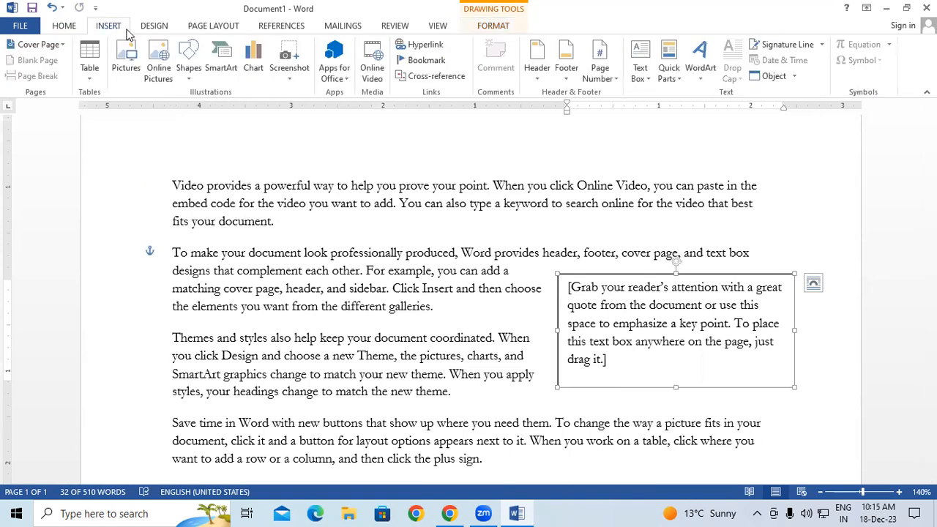
left_click(640, 80)
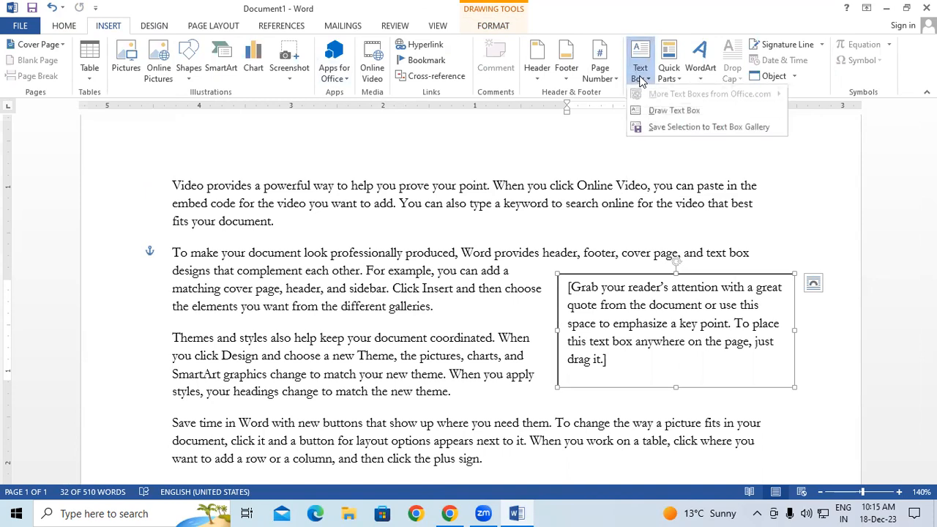
left_click(656, 111)
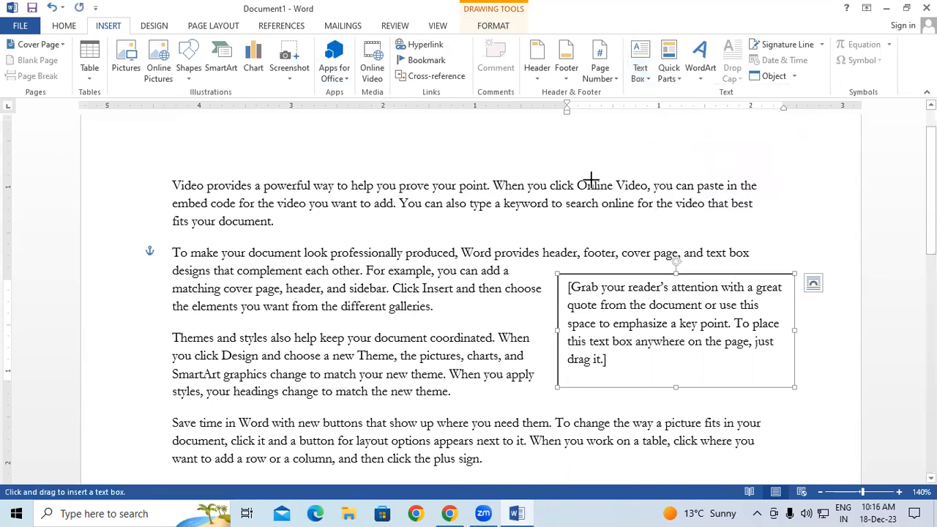
mouse_move(591, 179)
left_mouse_down()
mouse_move(628, 227)
mouse_move(683, 263)
mouse_move(694, 257)
left_mouse_up()
left_click_drag(665, 183, 710, 188)
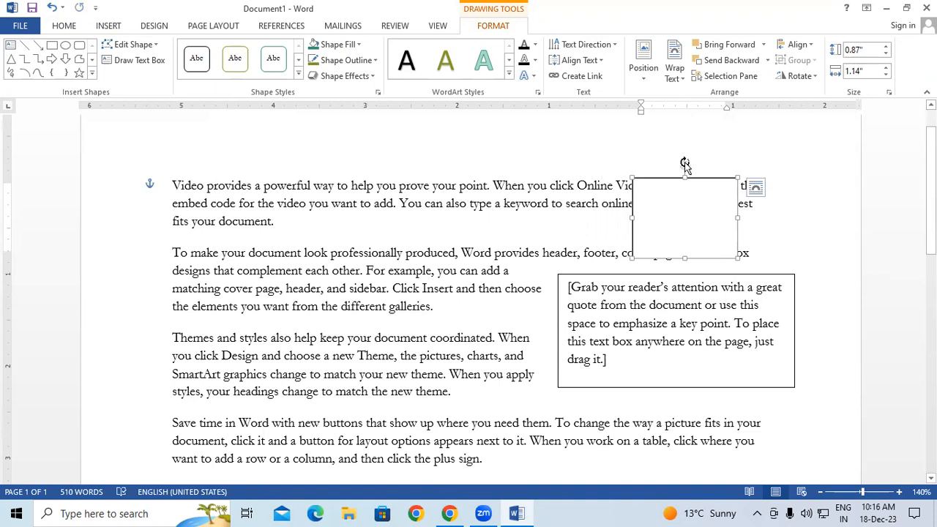
Give the new box Square text wrapping and reposition it at the top right
left_click(677, 72)
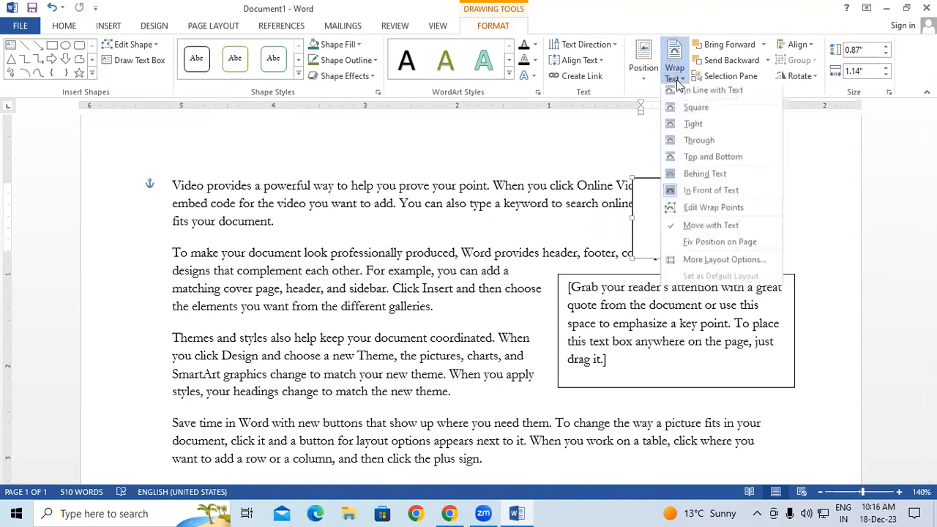
left_click(692, 113)
left_click_drag(671, 180, 710, 181)
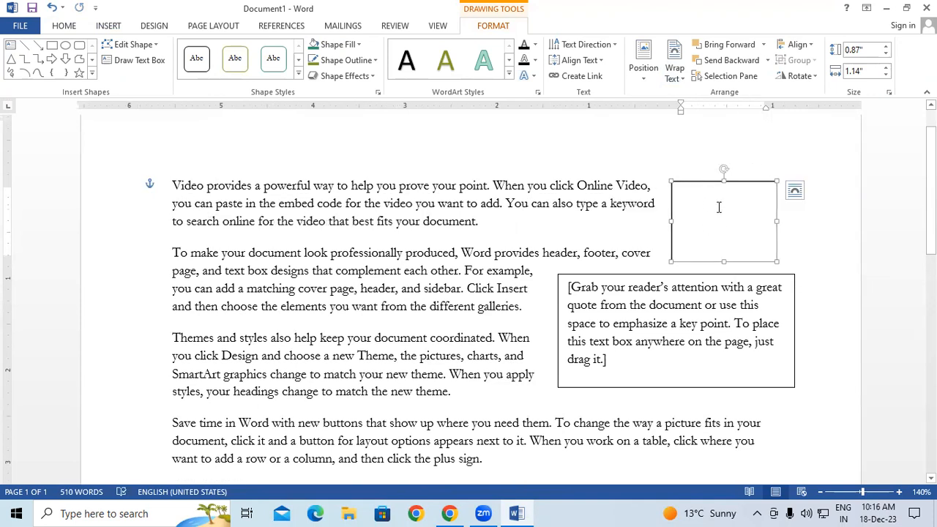
Fill the empty box with the Desktop picture 'download' showing a man in a blue shirt
left_click(356, 46)
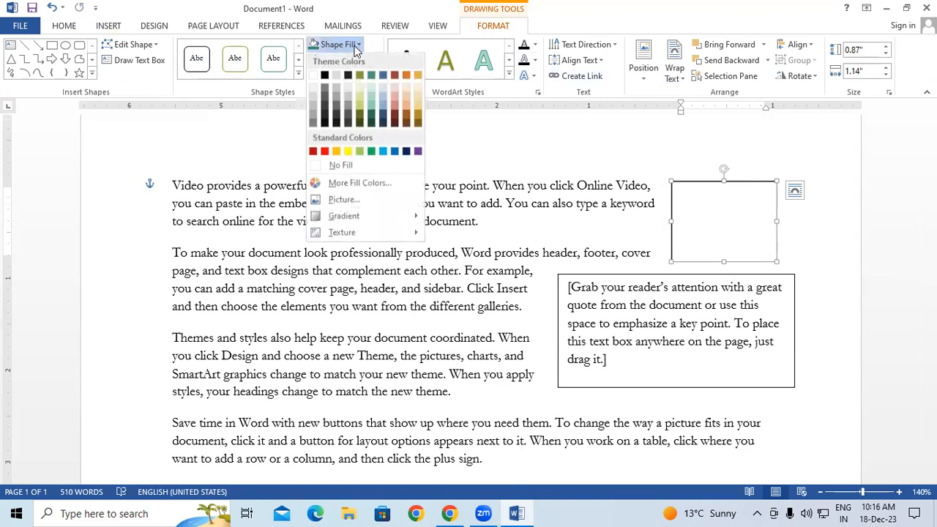
left_click(343, 200)
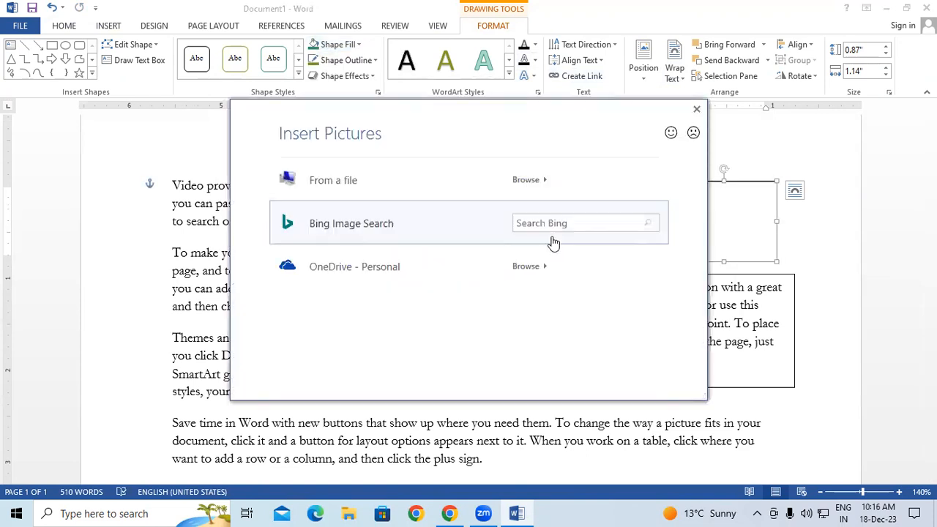
left_click(517, 189)
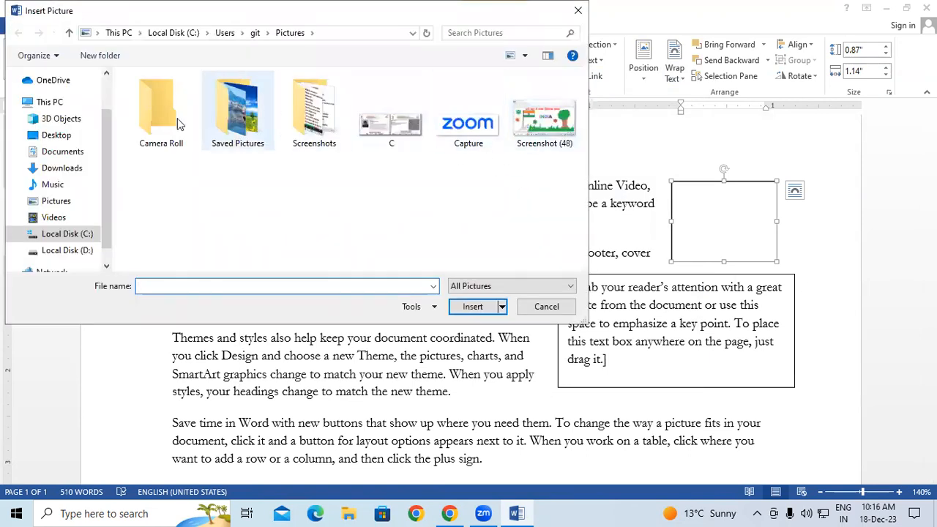
left_click(50, 135)
left_click_drag(583, 110, 583, 161)
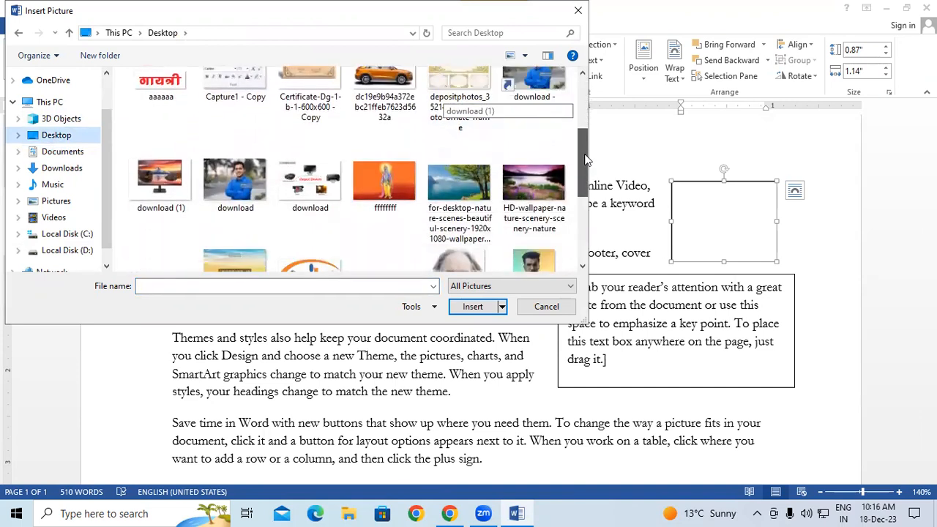
left_click(237, 185)
left_click(473, 307)
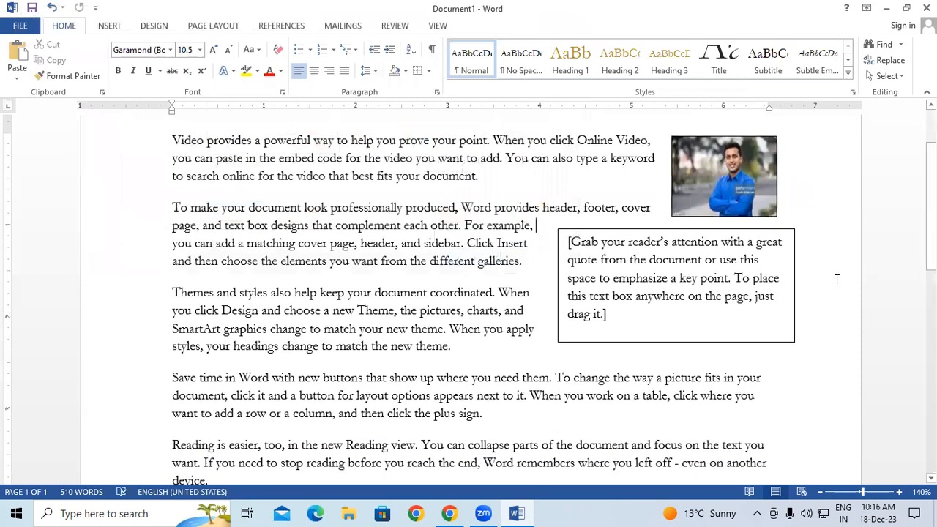
scroll(836, 278, "down", 1)
scroll(837, 280, "up", 3)
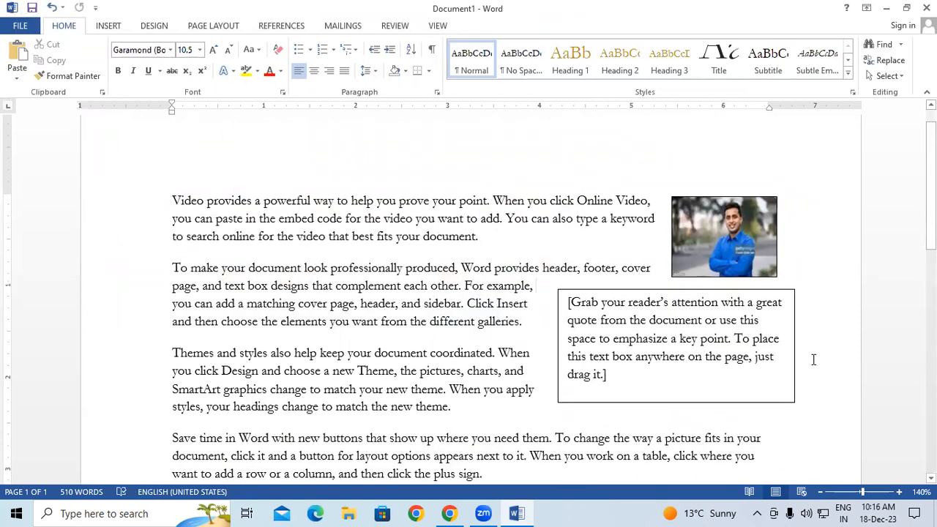
Select the placeholder quote box as a whole and show its Drawing Tools Format options
left_click(694, 240)
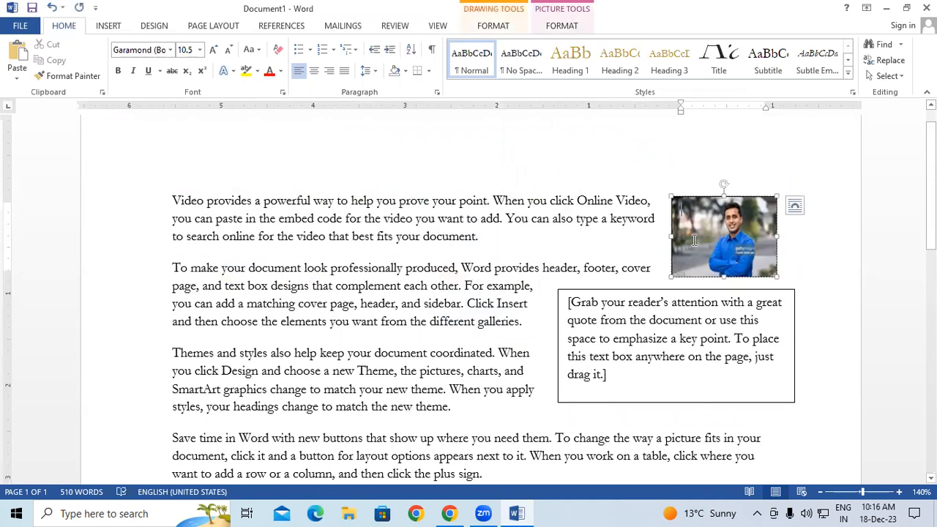
left_click(664, 194)
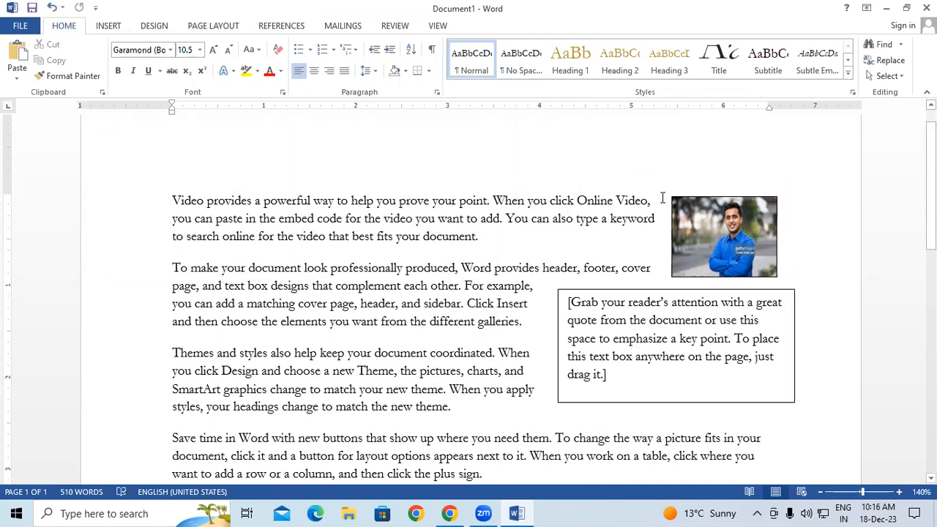
triple_click(689, 306)
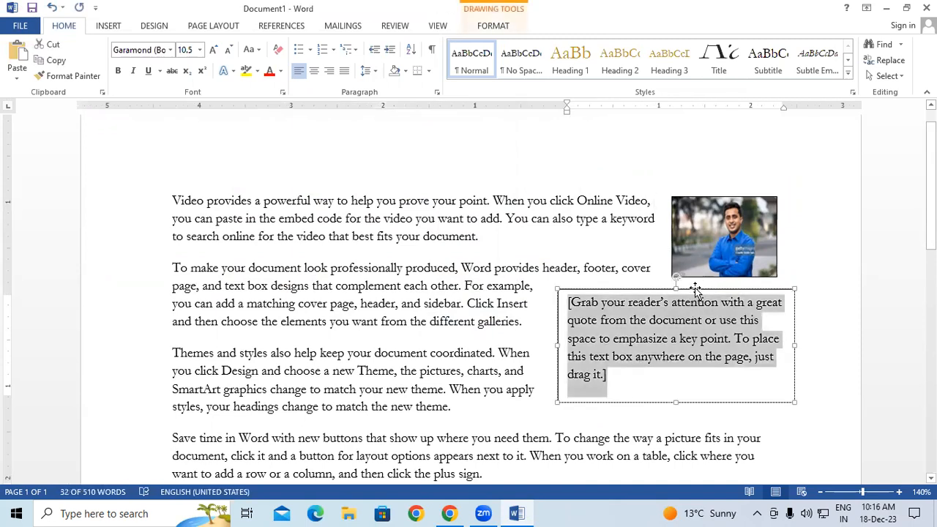
left_click(697, 290)
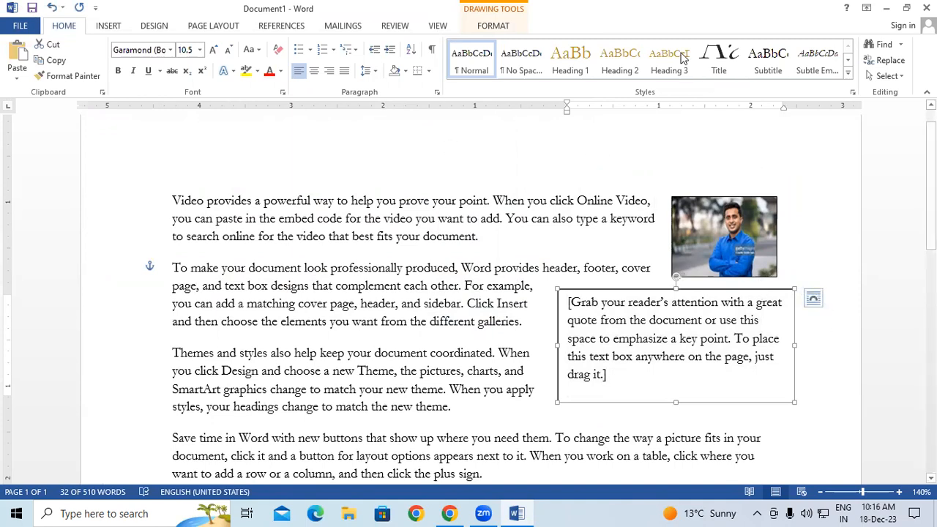
left_click(489, 28)
Fill the quote box with the pexels-photo portrait picture from file
left_click(347, 45)
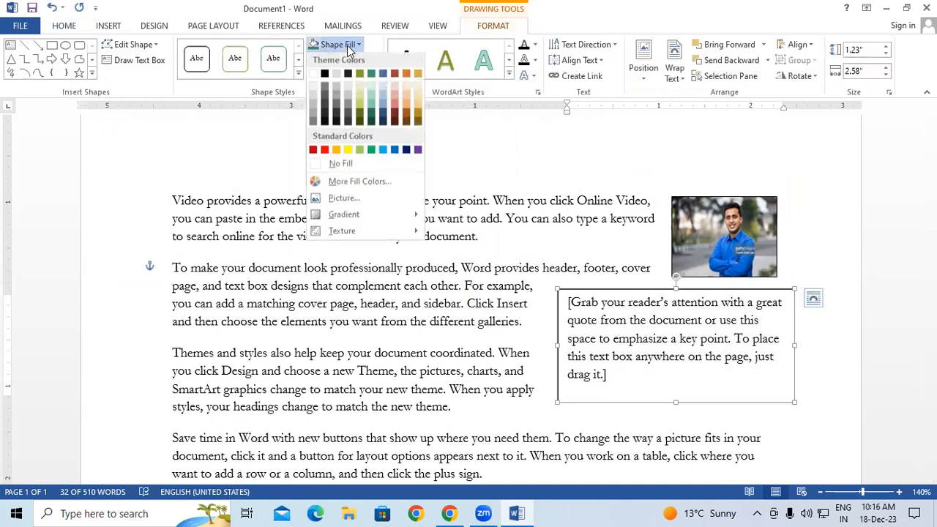
left_click(345, 201)
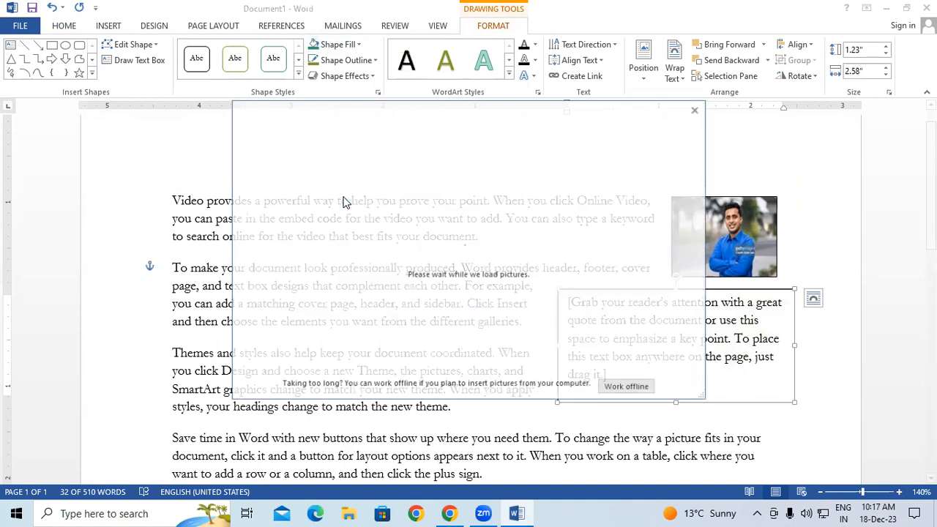
left_click(392, 191)
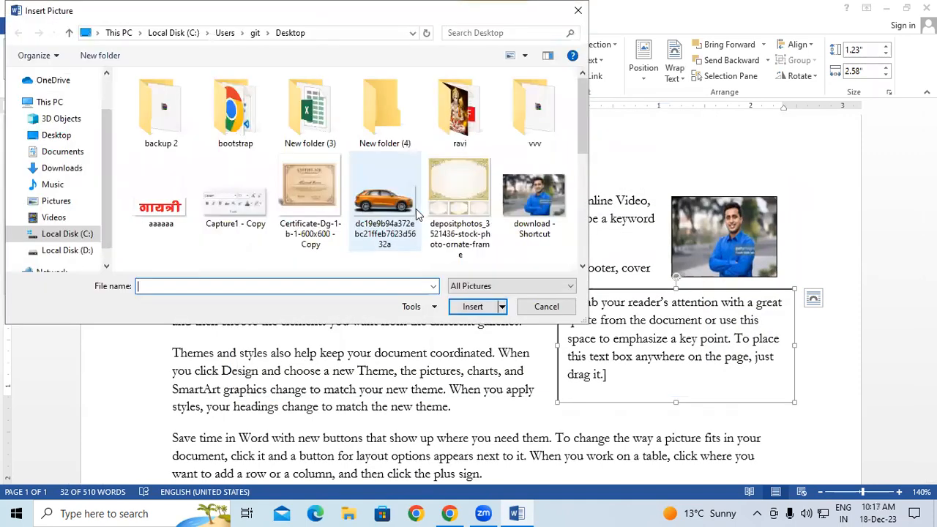
scroll(373, 210, "down", 3)
scroll(209, 194, "up", 2)
scroll(209, 194, "down", 1)
scroll(214, 197, "down", 3)
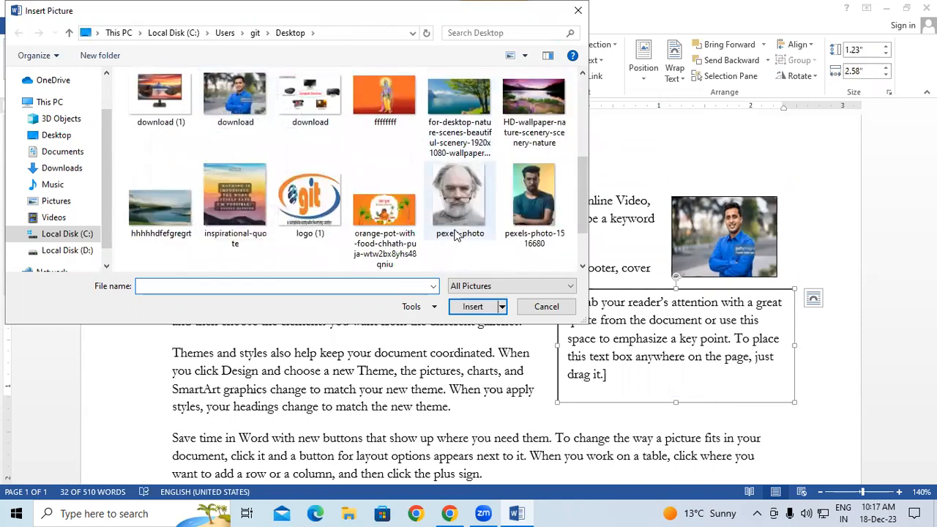
left_click(454, 211)
left_click(472, 306)
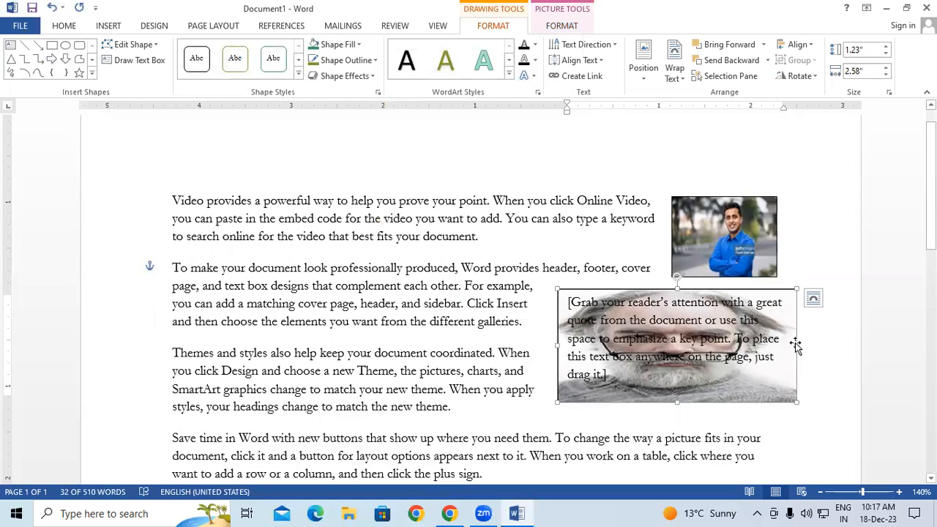
Resize the portrait box to 1.63 by 1.83 inches and move it further right
left_click_drag(795, 348, 725, 352)
left_click(751, 377)
left_click(692, 296)
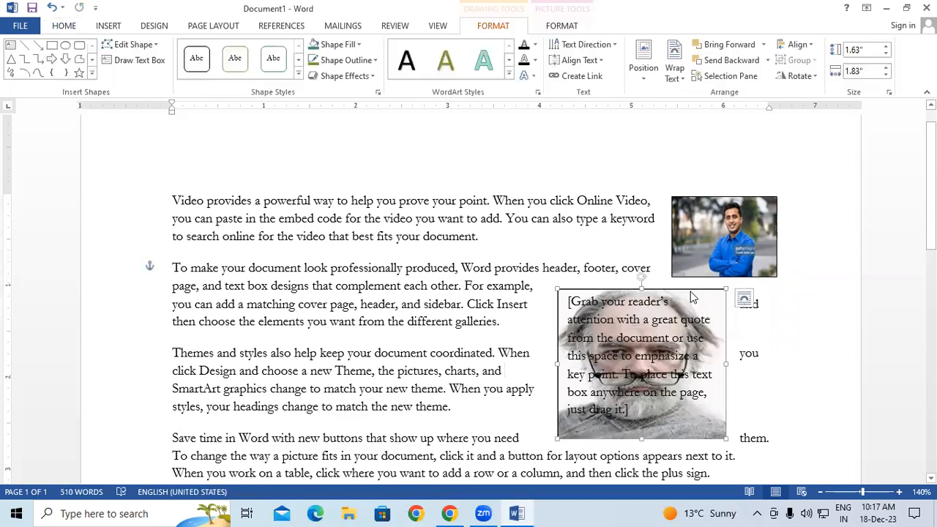
left_click_drag(693, 296, 755, 286)
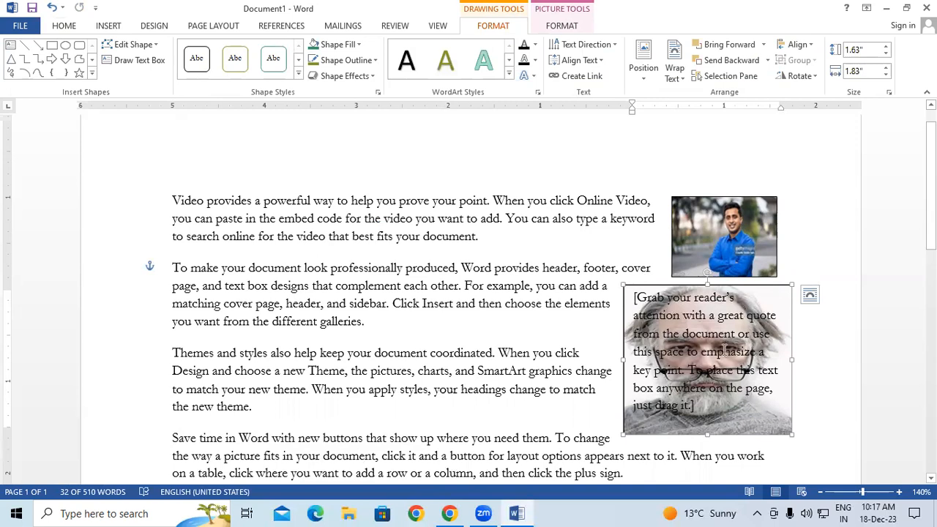
Delete the quote text from the portrait box and stretch it down to show the whole face
triple_click(713, 408)
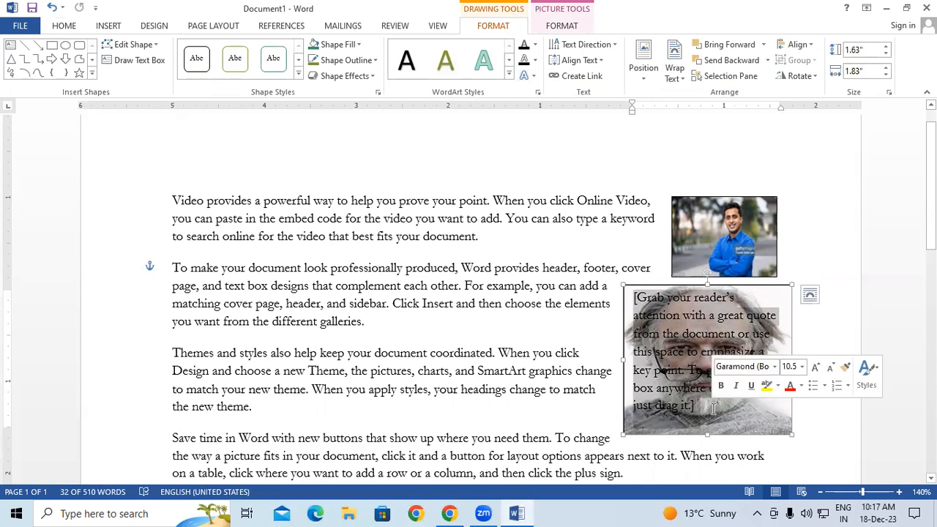
key("Delete")
left_click_drag(707, 326, 717, 439)
left_click(811, 366)
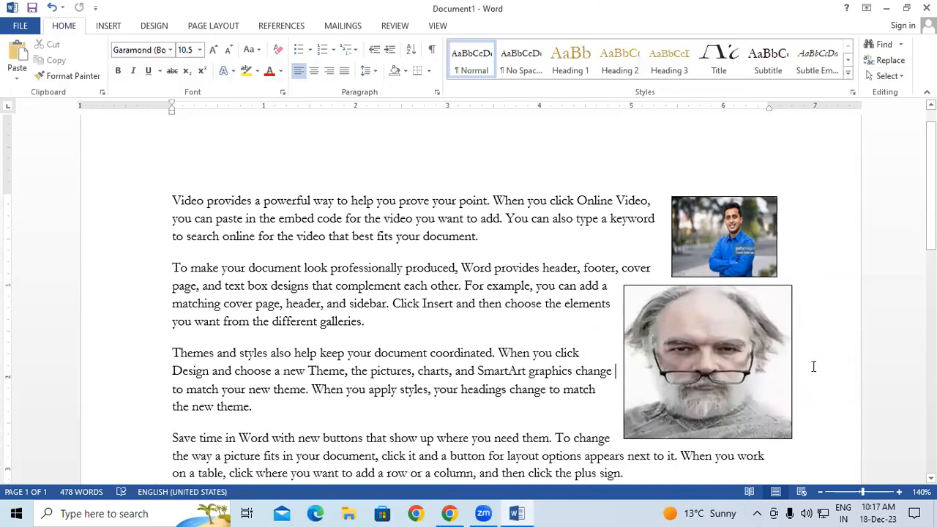
scroll(812, 365, "down", 1)
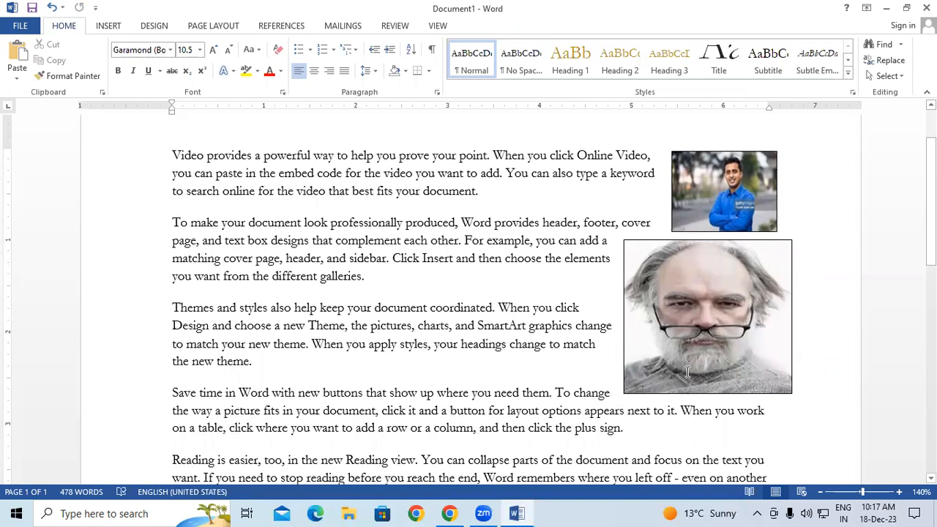
Set the portrait's colour saturation to 33% and nudge it slightly right
left_click(683, 308)
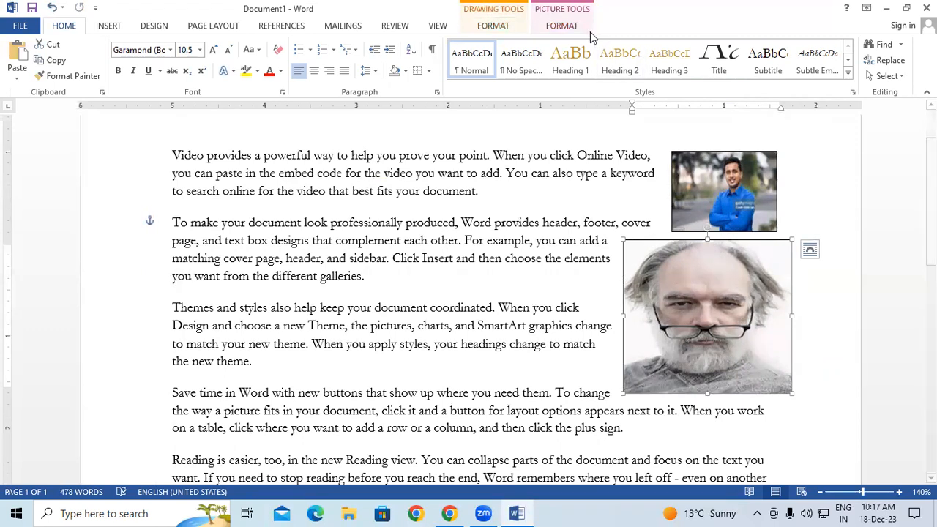
left_click(560, 26)
left_click(82, 60)
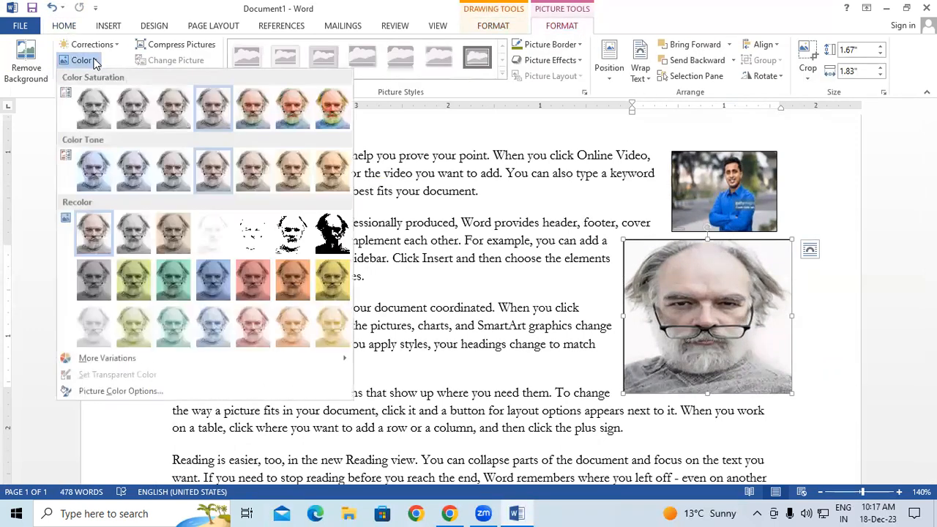
left_click(129, 126)
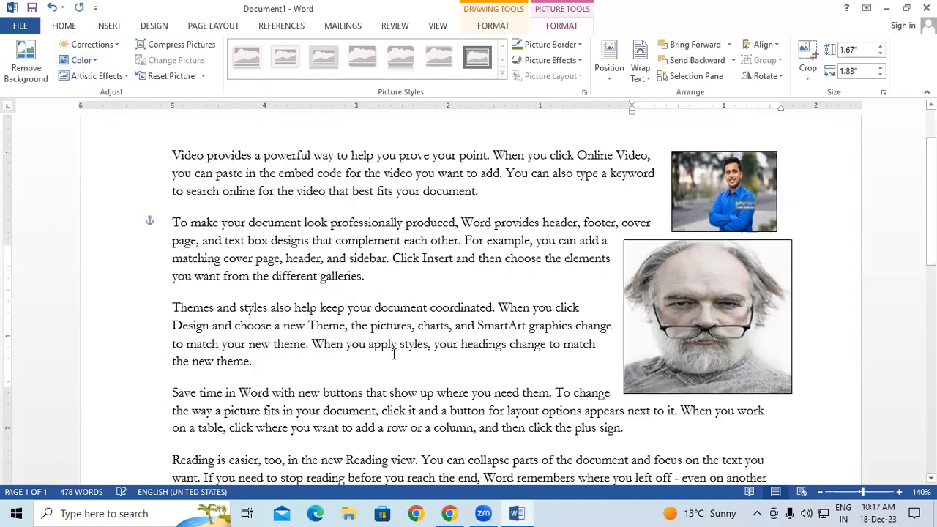
left_click(393, 343)
left_click(689, 247)
left_click_drag(688, 241, 707, 242)
left_click(597, 219)
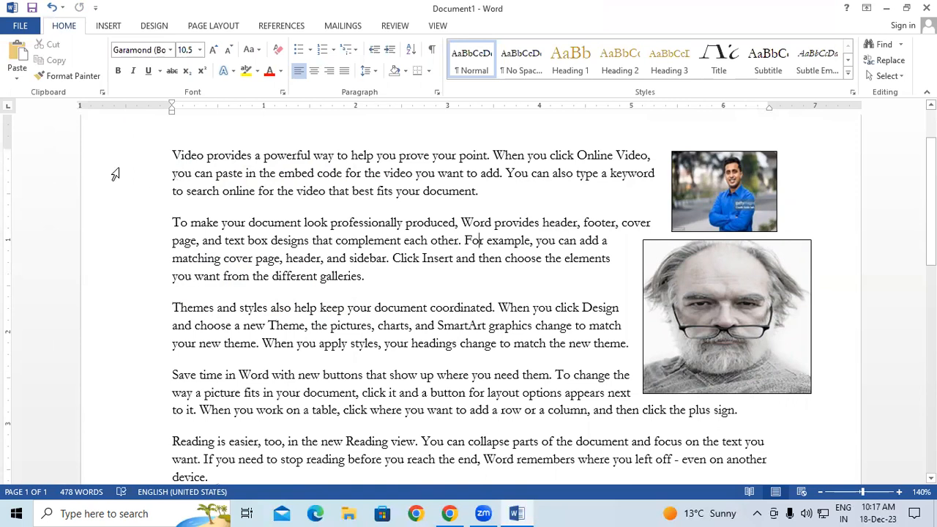
Delete the man-in-blue photo and the portrait picture box from the page
left_click_drag(172, 150, 507, 198)
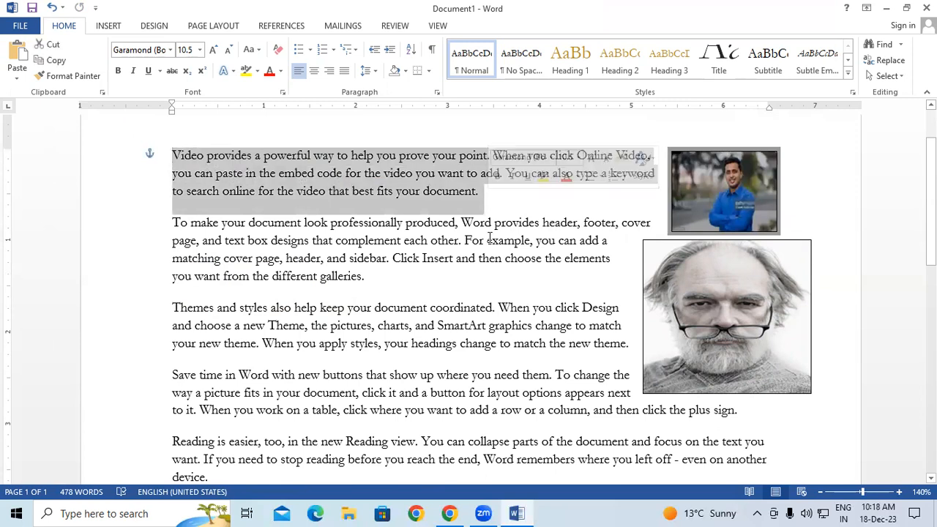
left_click(674, 150)
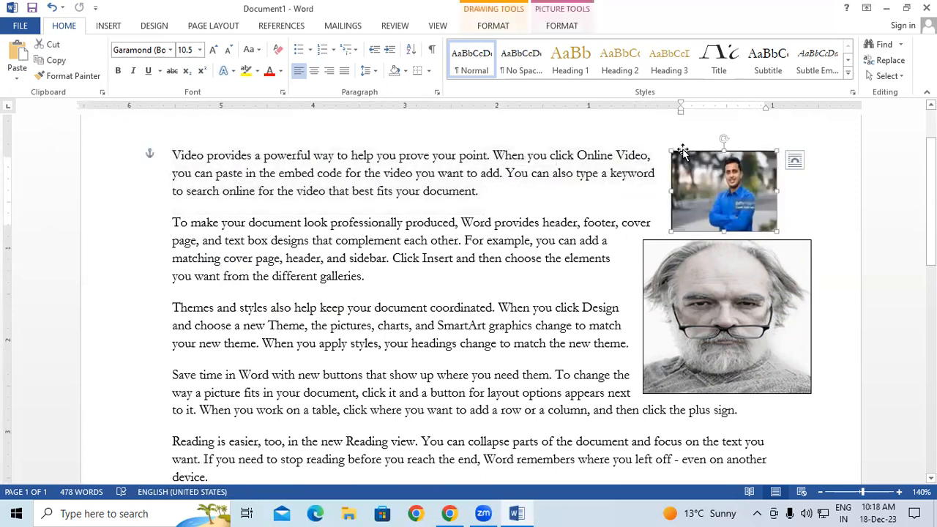
key("Delete")
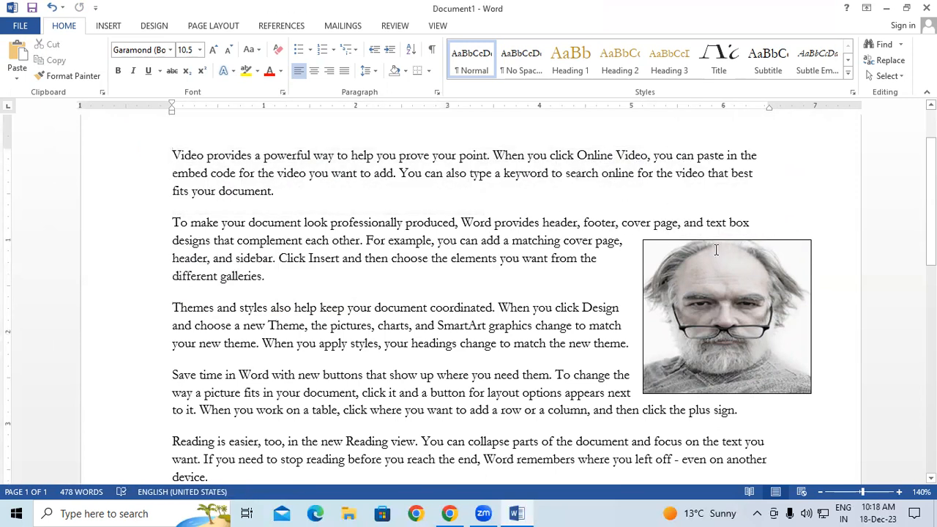
left_click(713, 245)
left_click(710, 237)
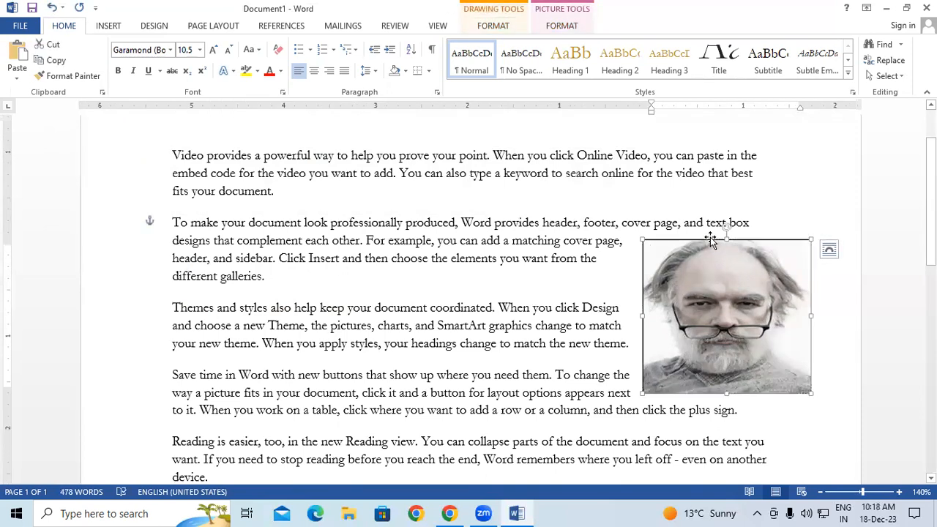
key("Delete")
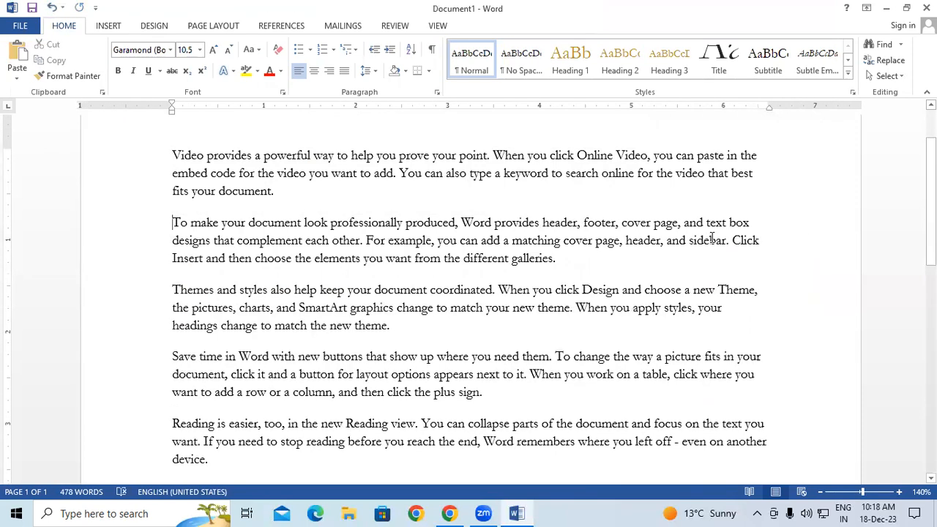
scroll(711, 239, "up", 2)
left_click(110, 28)
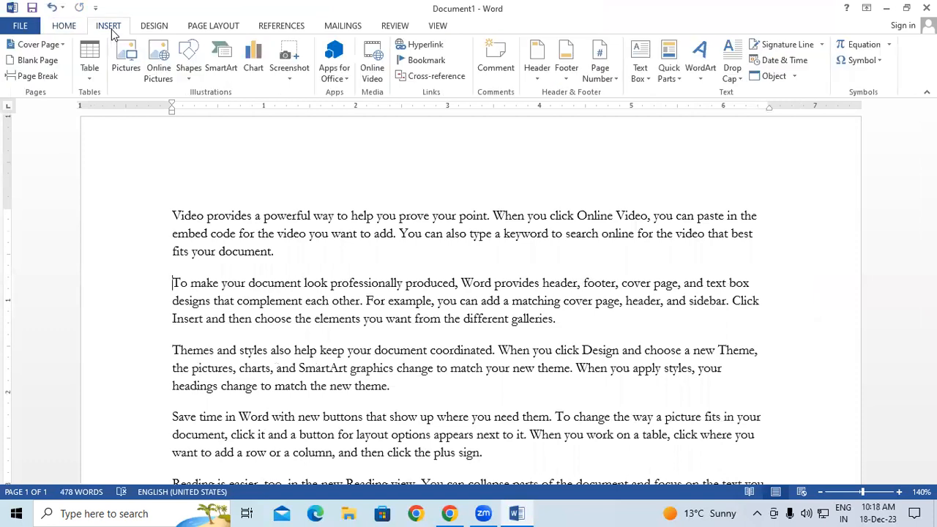
left_click(645, 77)
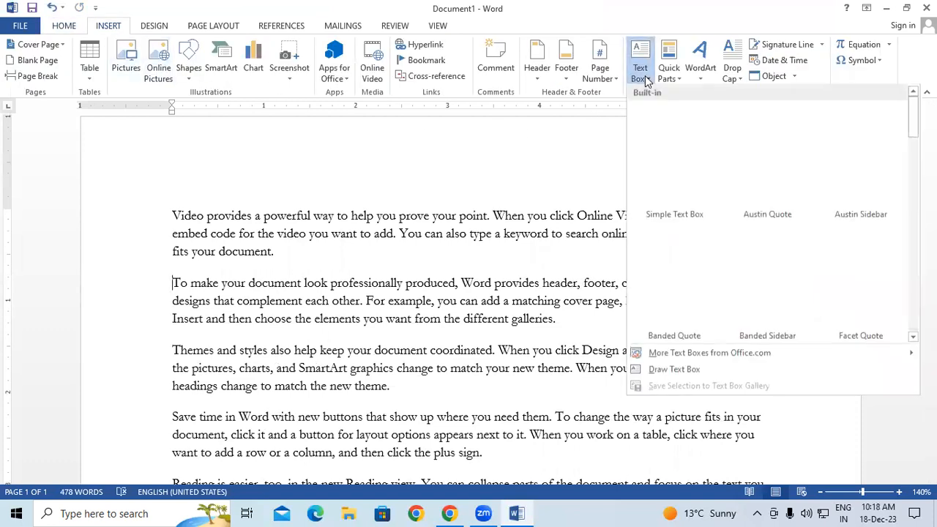
left_click(676, 145)
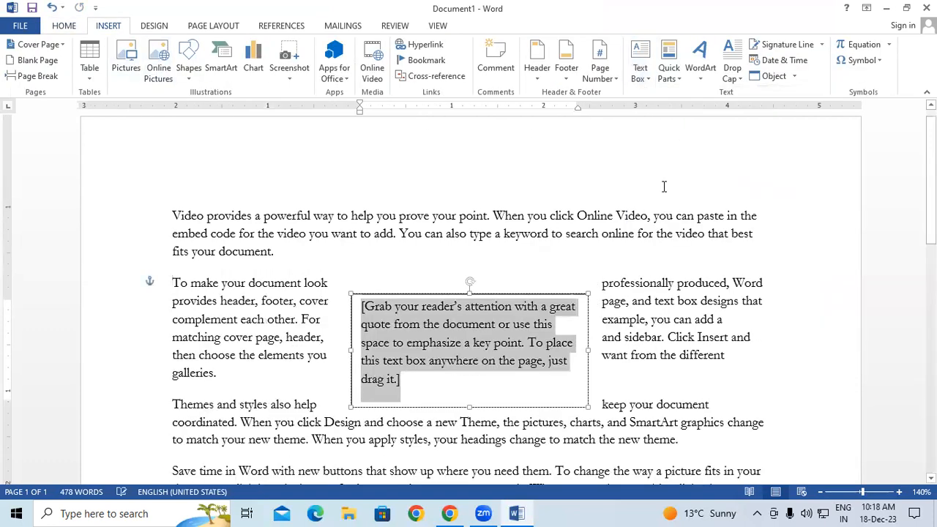
left_click_drag(553, 294, 738, 207)
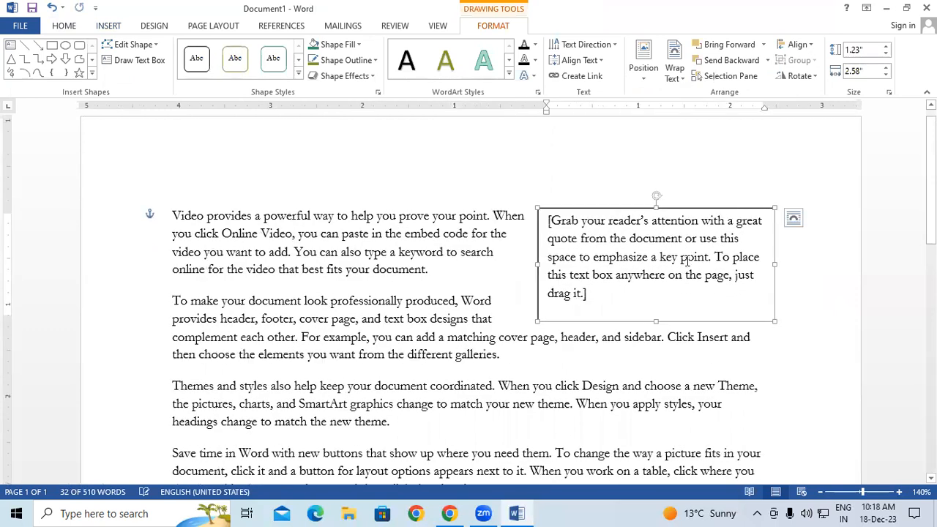
left_click(686, 261)
left_click(629, 344)
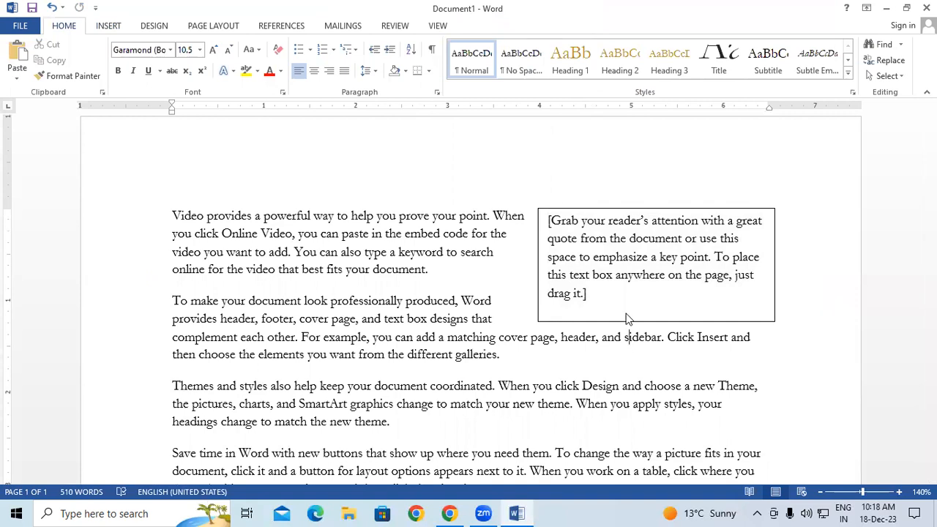
left_click(622, 209)
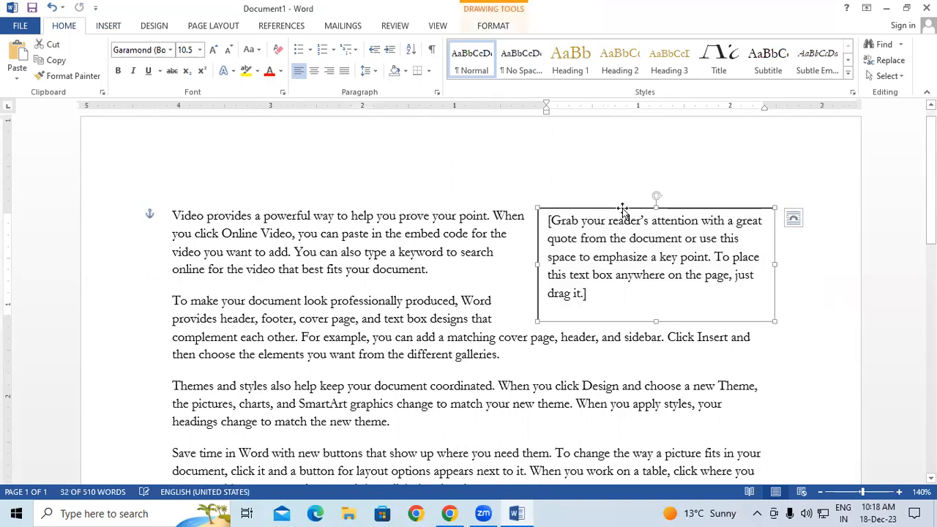
key("Delete")
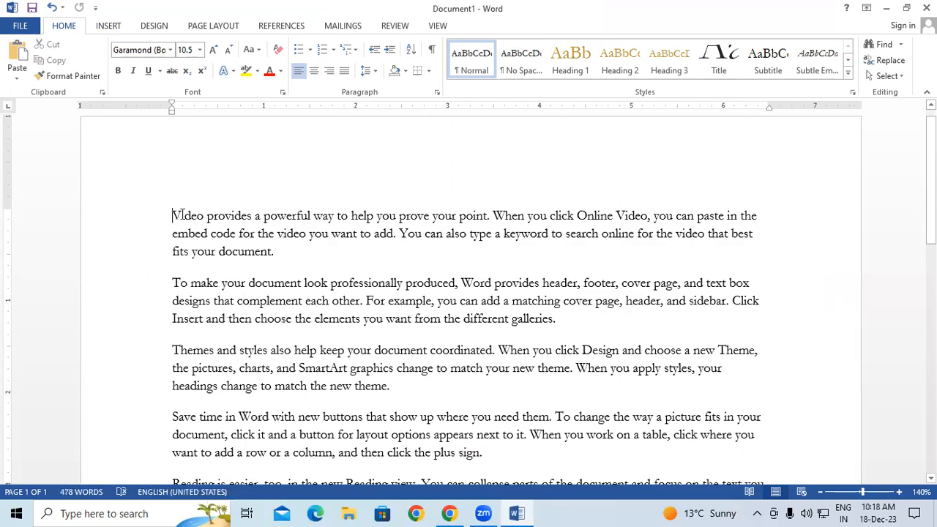
Save the selected first sample paragraph via Save Selection to Text Box Gallery, named 'Style'
left_click_drag(173, 216, 279, 254)
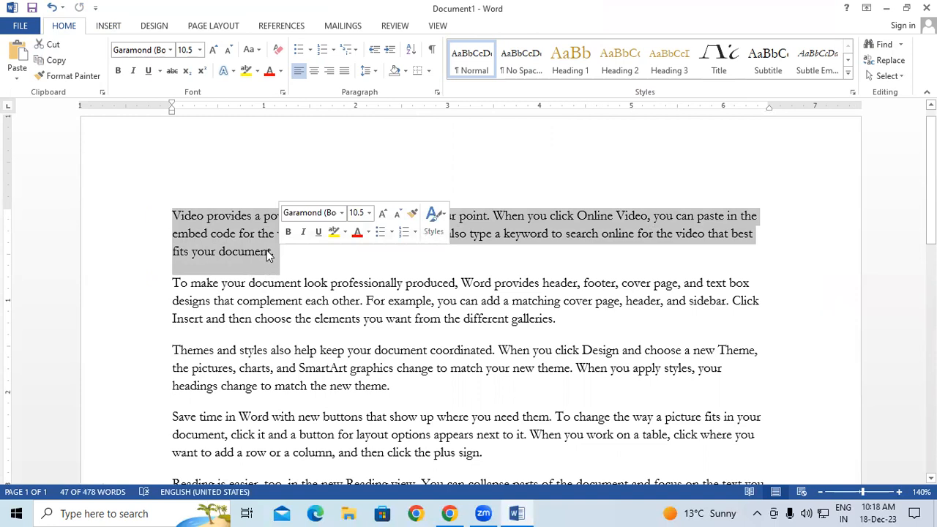
left_click(107, 26)
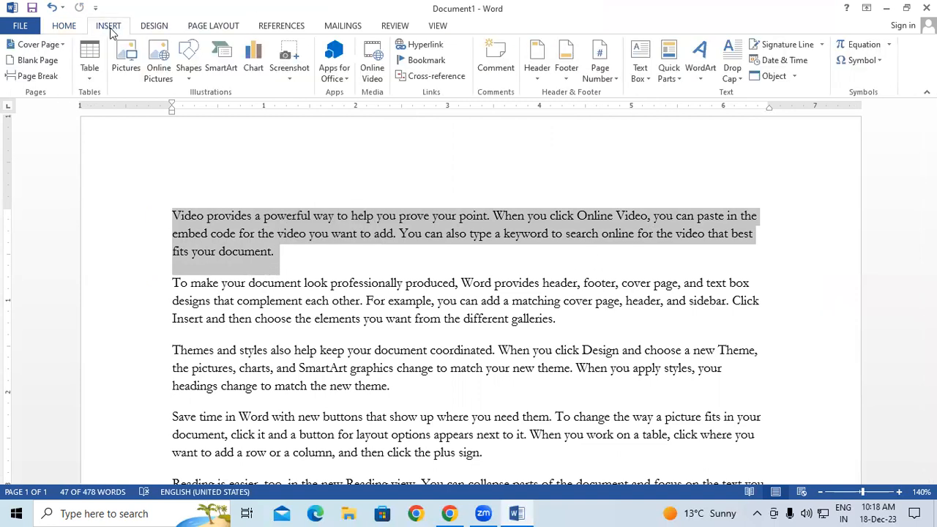
left_click(644, 77)
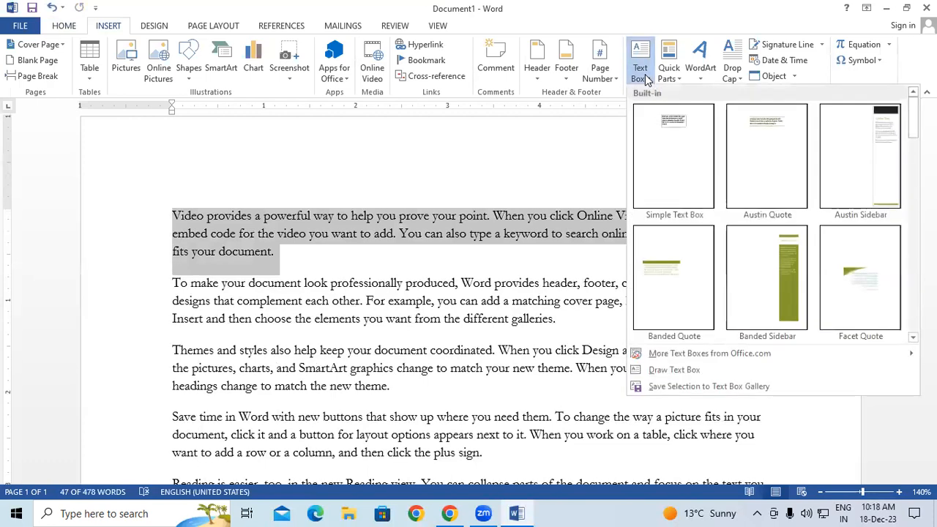
left_click(670, 391)
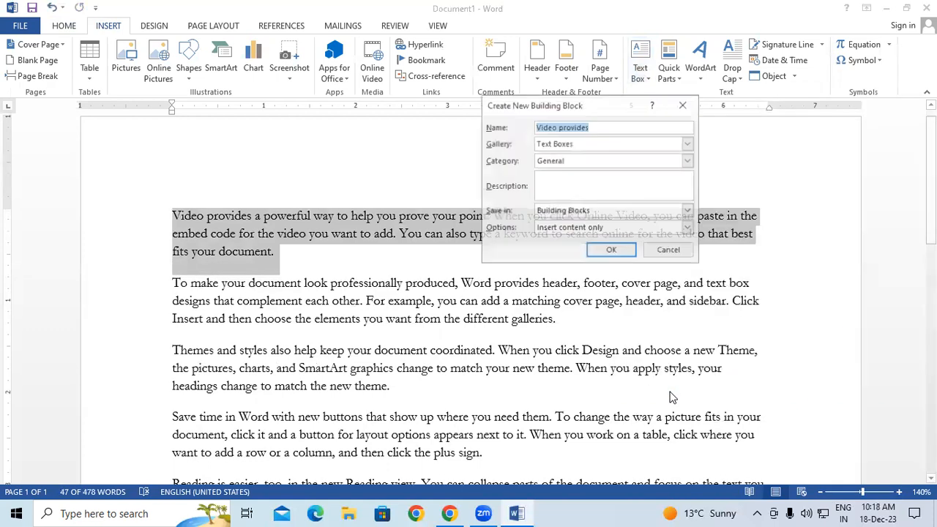
left_click(613, 126)
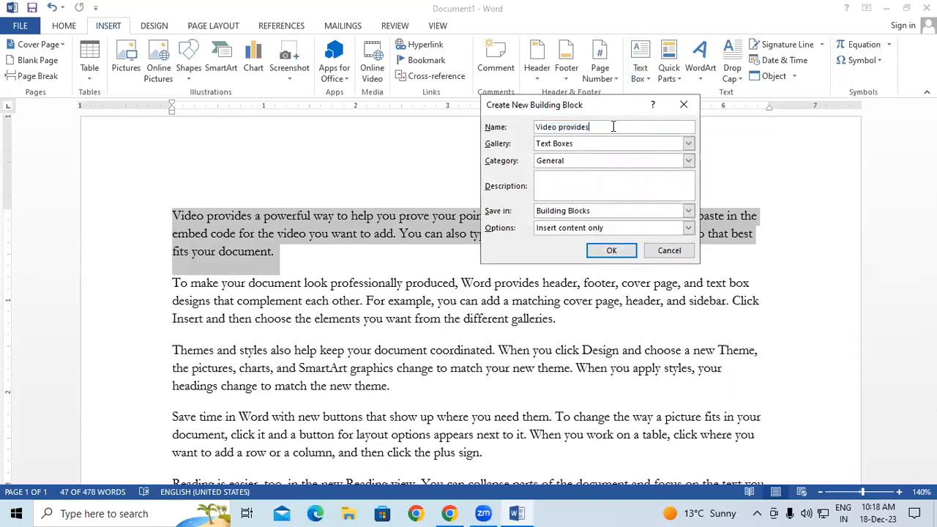
key("BackSpace")
key("BackSpace")
key("BackSpace")
key("BackSpace")
key("BackSpace")
key("BackSpace")
key("BackSpace")
key("BackSpace")
key("BackSpace")
key("BackSpace")
key("BackSpace")
key("BackSpace")
key("BackSpace")
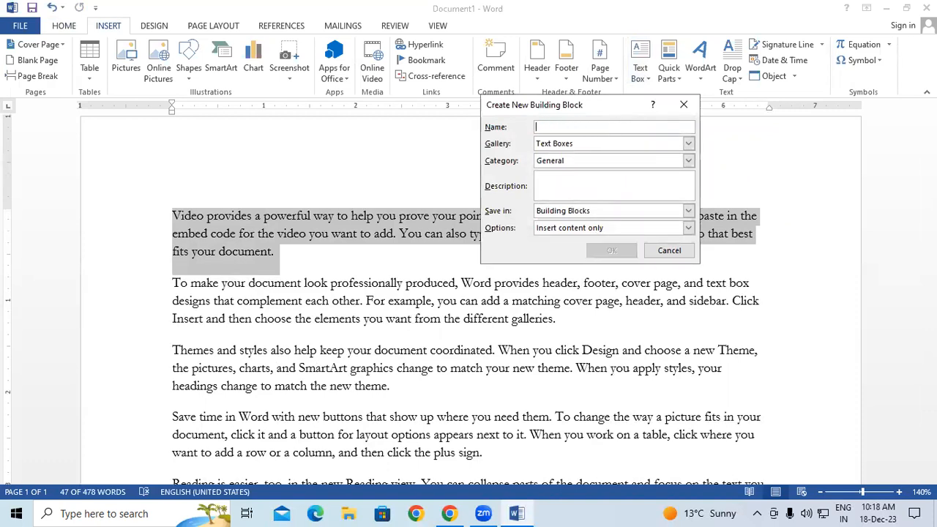
type("Style")
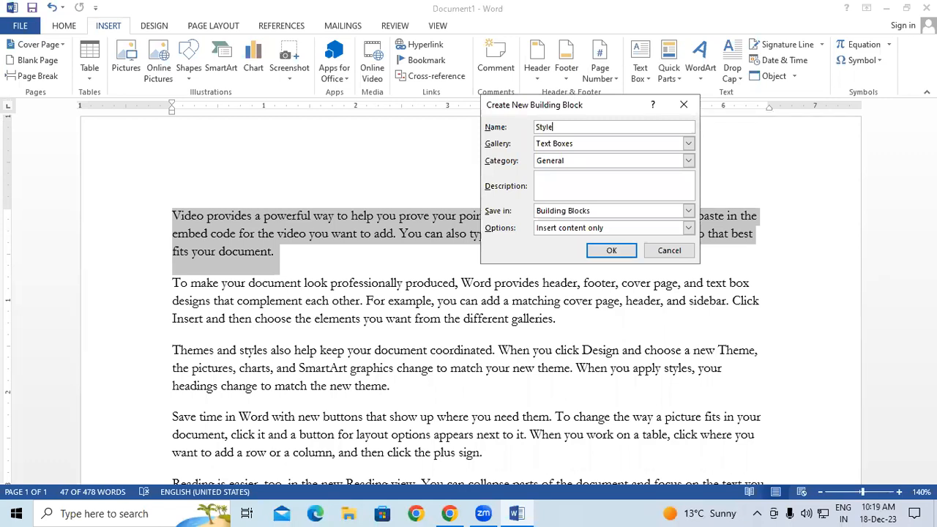
left_click(600, 251)
left_click(452, 274)
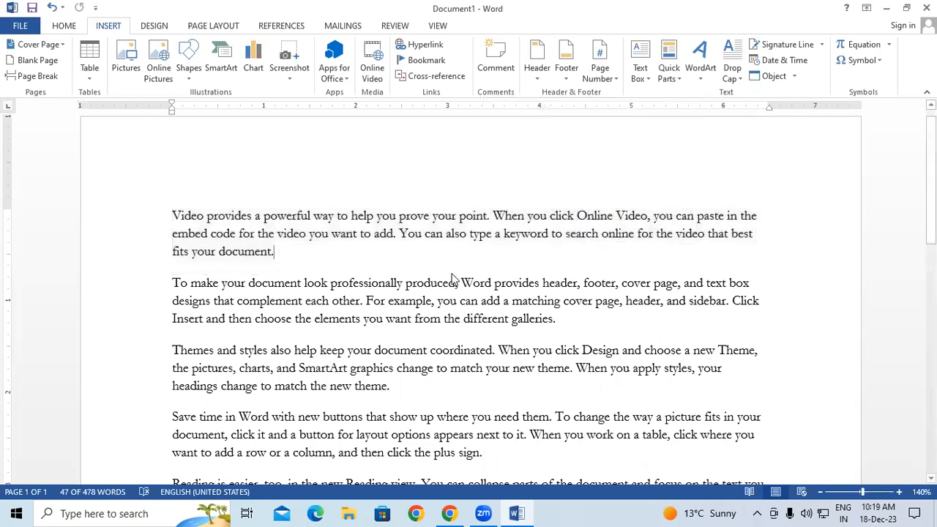
Insert the saved Style block from the General text box gallery at the word 'want' in the second paragraph
left_click(180, 220)
left_click_drag(183, 220, 288, 267)
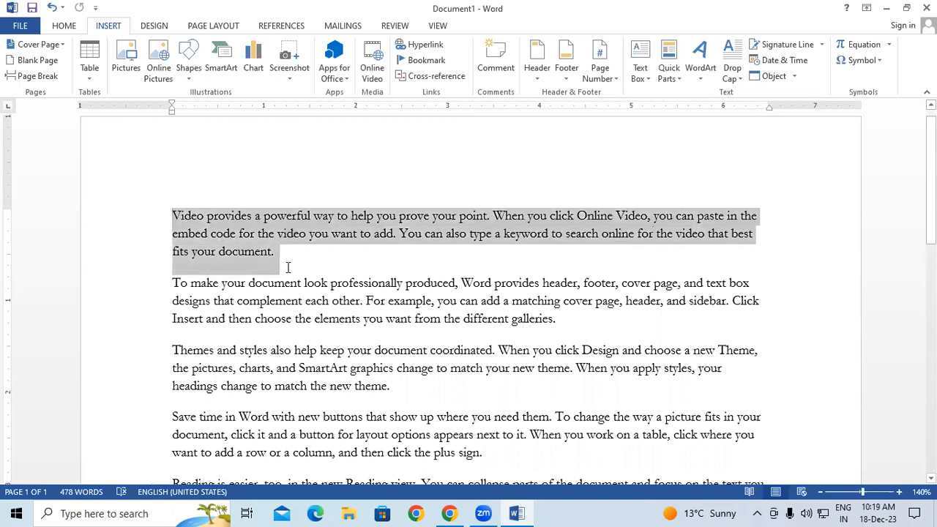
left_click(401, 319)
left_click(638, 76)
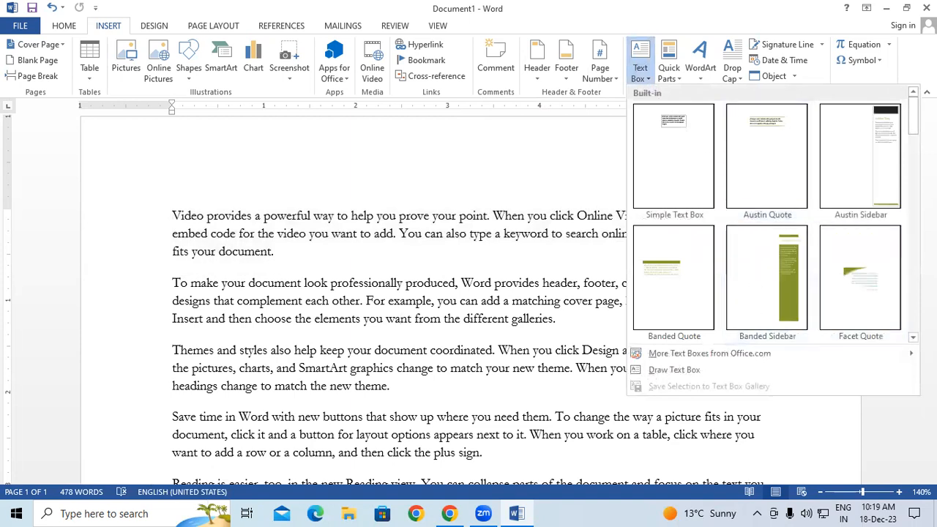
left_click_drag(912, 119, 913, 313)
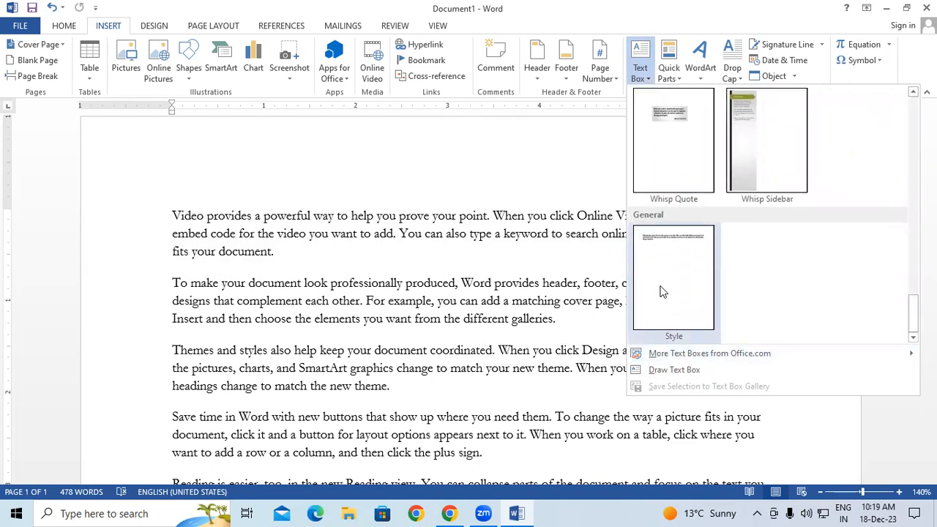
left_click(661, 291)
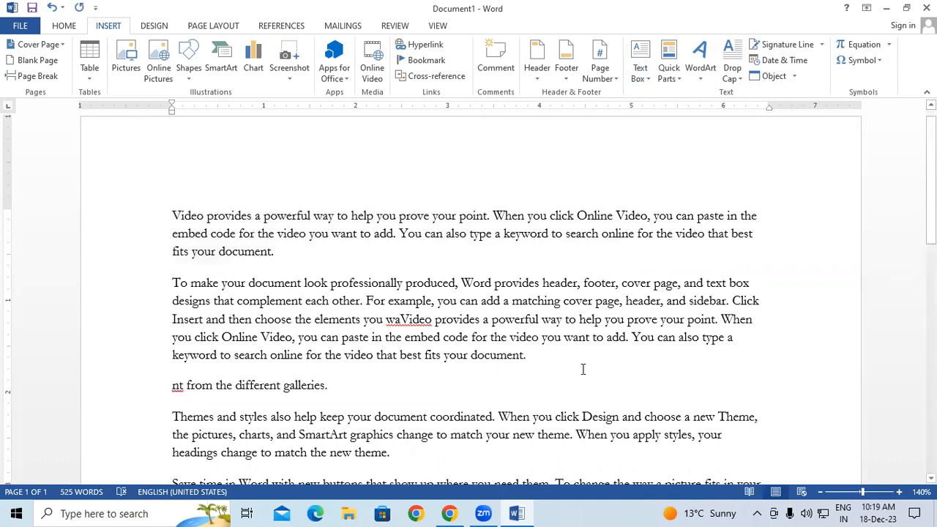
scroll(439, 366, "down", 1)
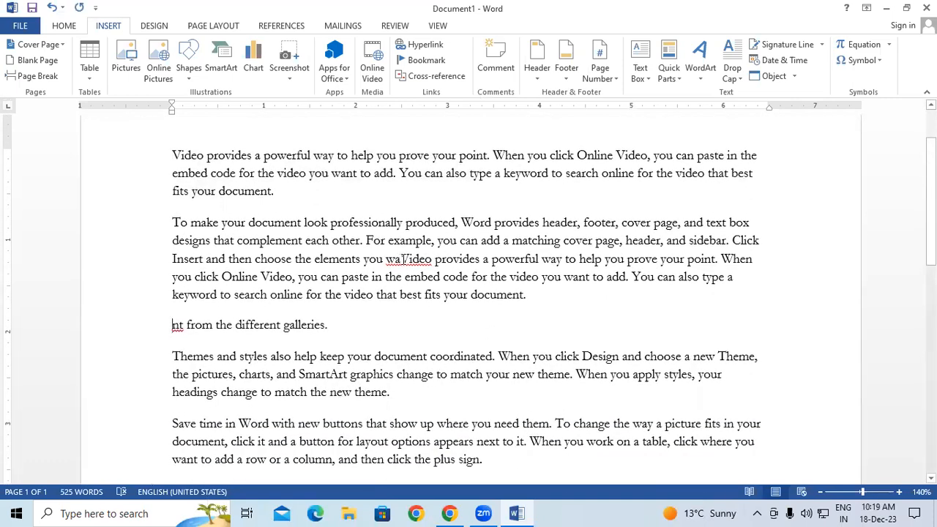
left_click_drag(401, 259, 734, 278)
Add a blank line after 'galleries.' and insert the Style block there as its own paragraph
left_click(659, 333)
key("Return")
key("Return")
key("Return")
key("Up")
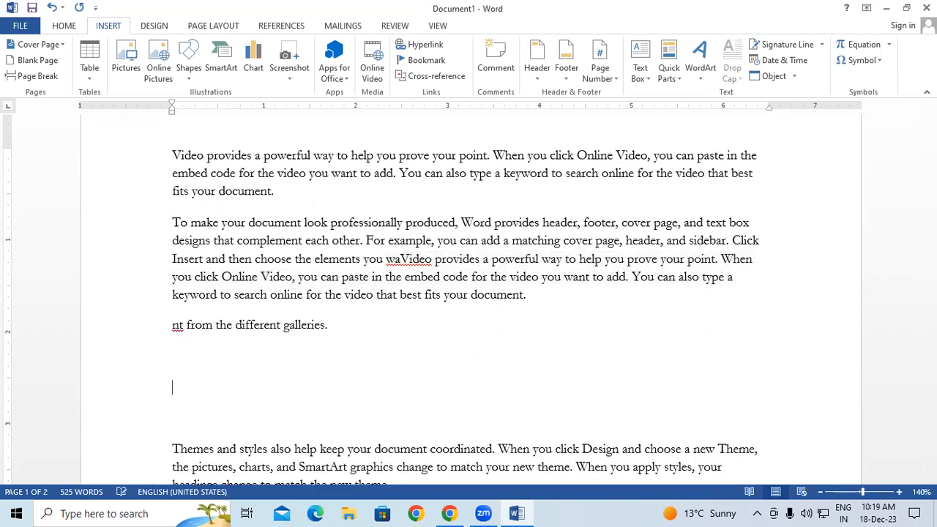
left_click(192, 379)
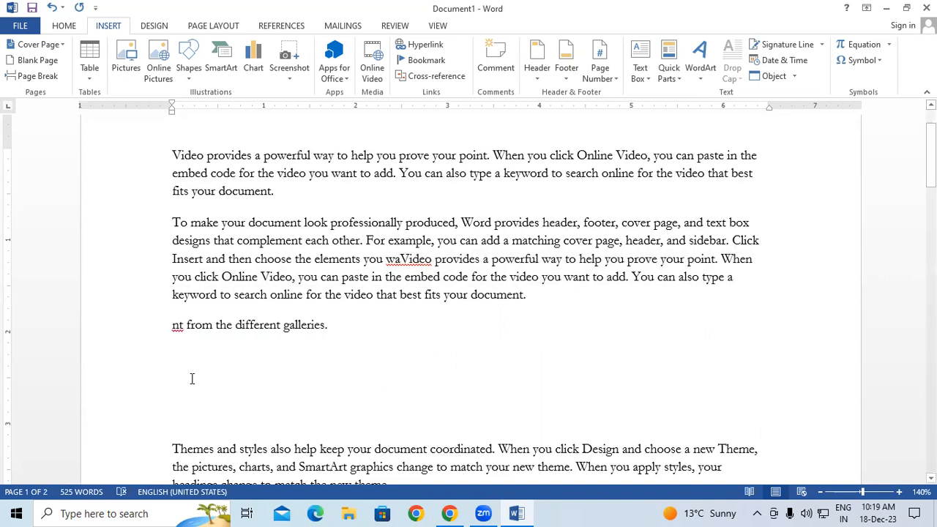
left_click(642, 73)
scroll(731, 242, "down", 10)
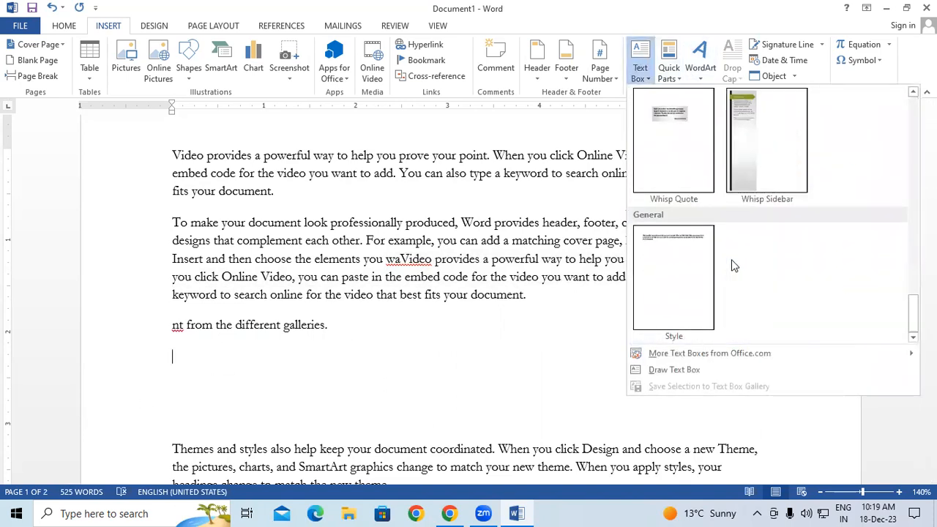
left_click(691, 267)
left_click_drag(174, 356, 284, 395)
key("ctrl+c")
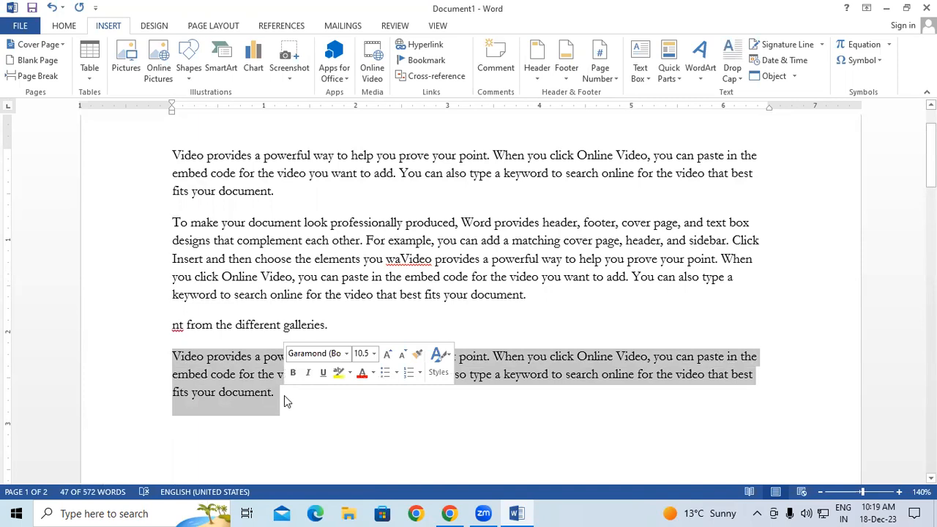
Remove the video paragraph, draw a text box beside the first paragraph, and paste the paragraph into it
key("Delete")
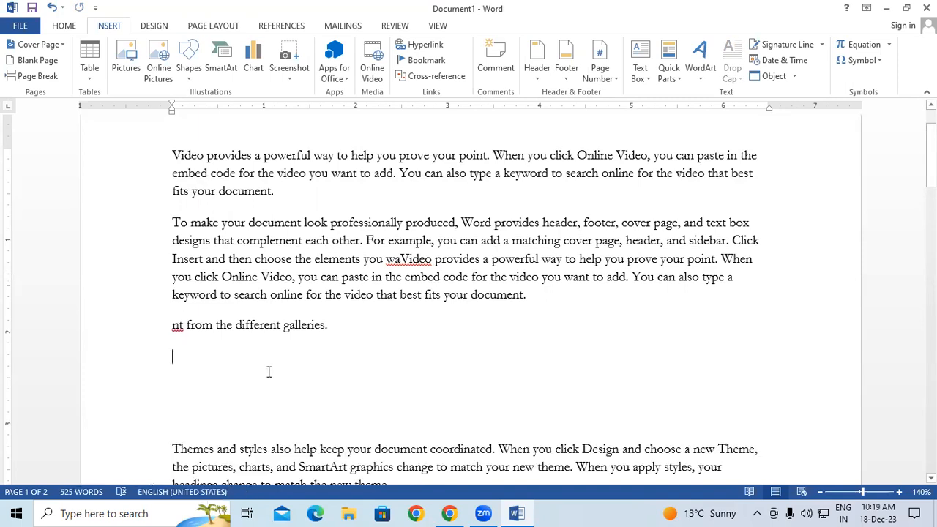
left_click(649, 79)
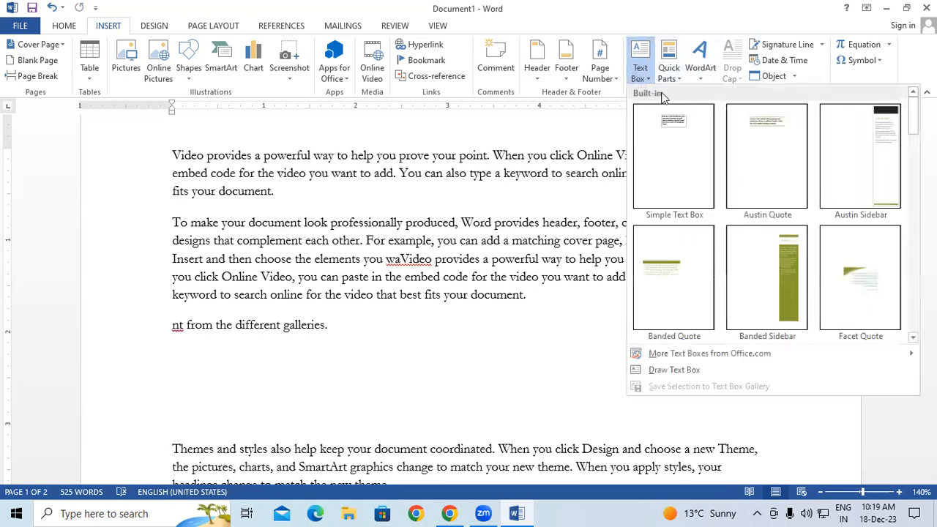
left_click(680, 370)
left_click_drag(511, 180, 686, 379)
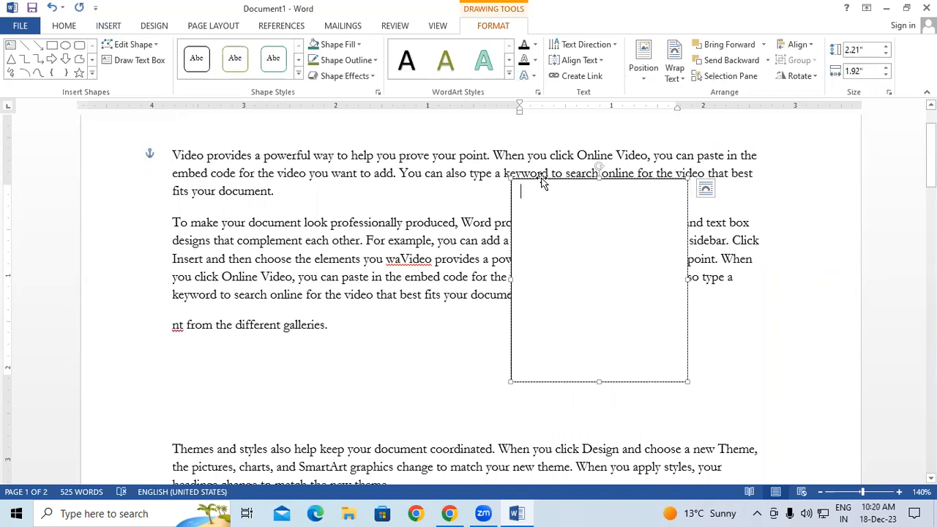
left_click_drag(544, 181, 556, 215)
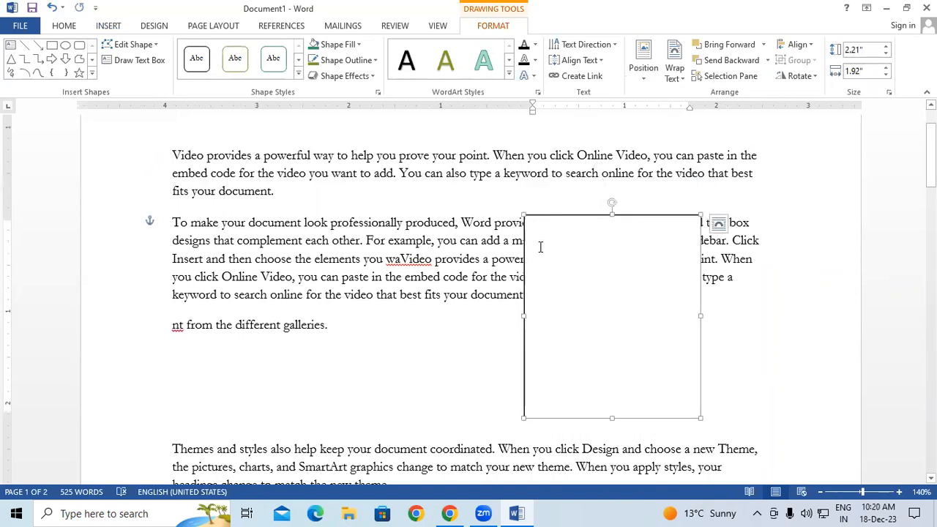
key("ctrl+v")
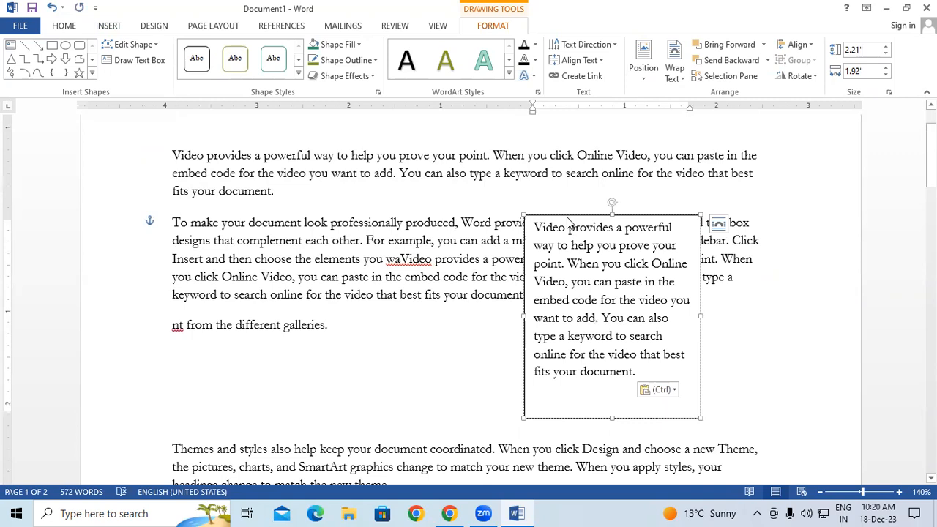
left_click_drag(563, 216, 495, 167)
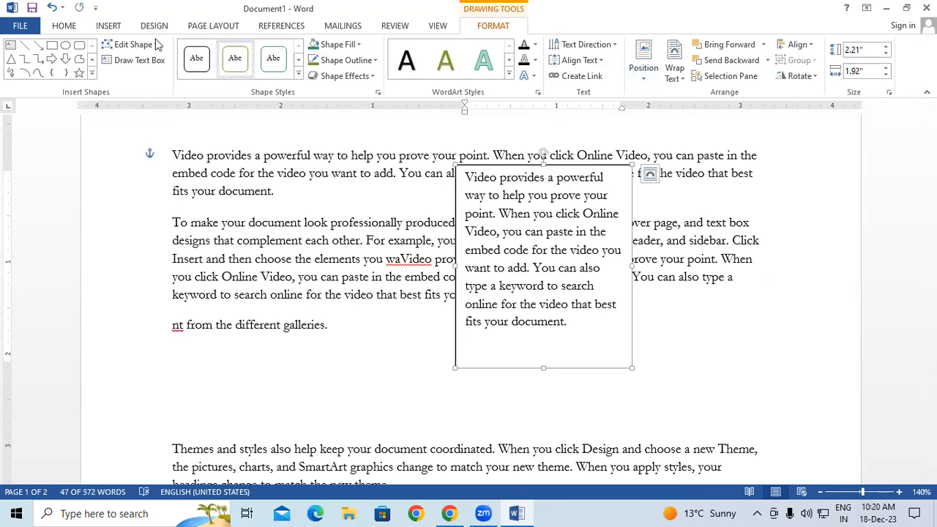
Save the text box to the Text Box gallery as a building block named 'Video'
left_click(117, 28)
left_click(640, 62)
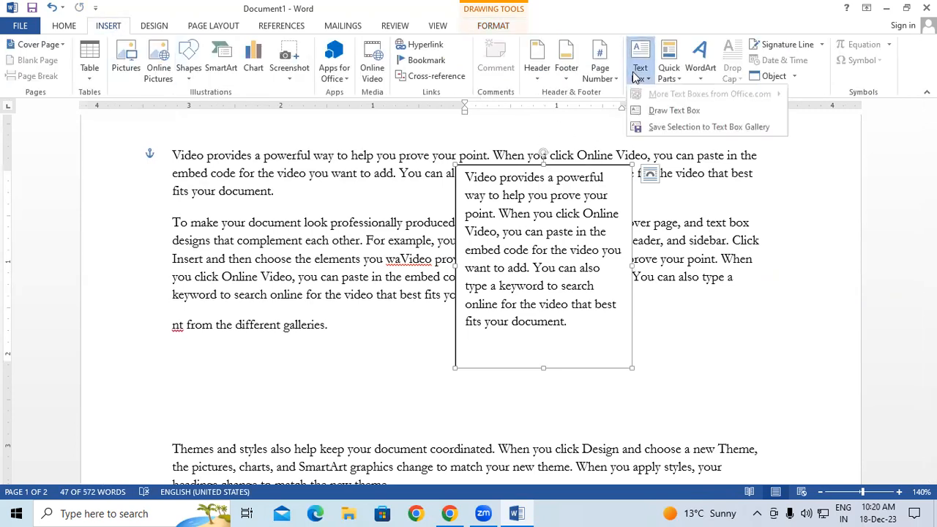
left_click(668, 127)
left_click(593, 126)
left_click_drag(559, 127, 606, 128)
key("BackSpace")
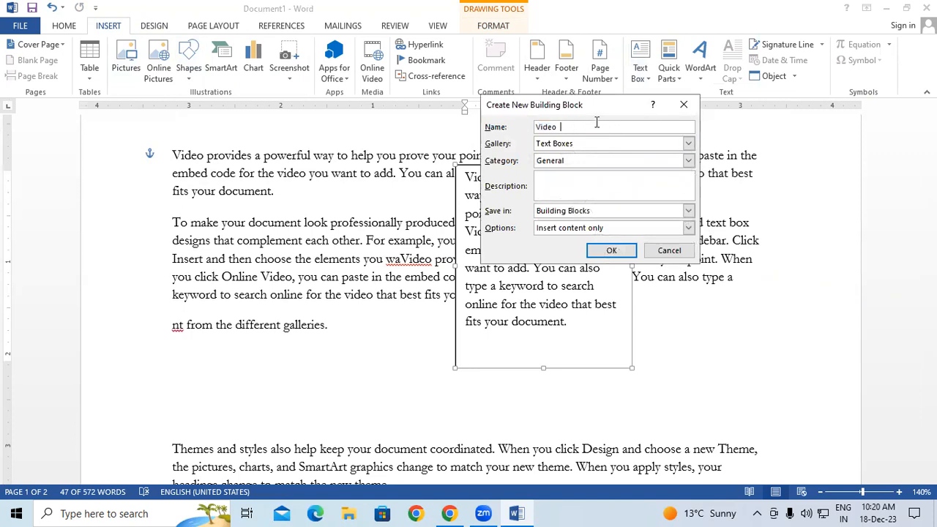
left_click(611, 251)
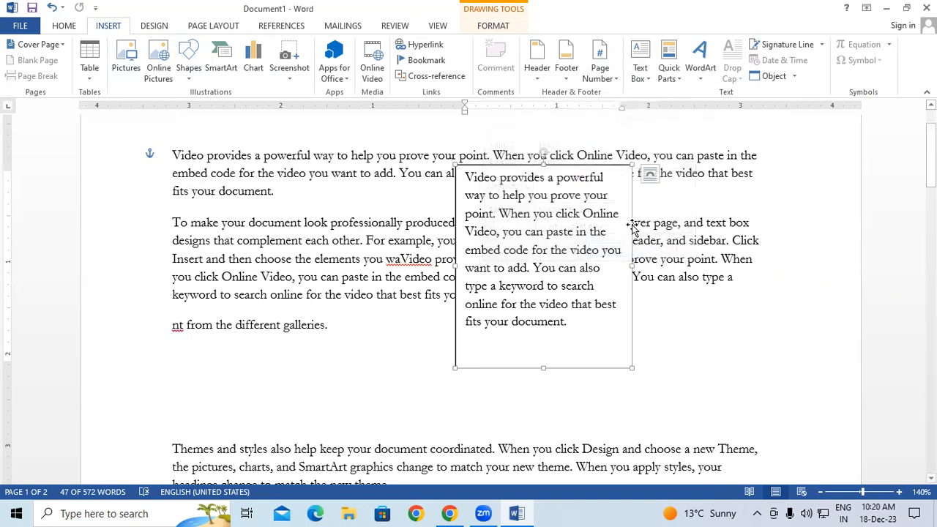
Delete the text box, then reinsert the saved Video text box from the General gallery and shift it left
key("Delete")
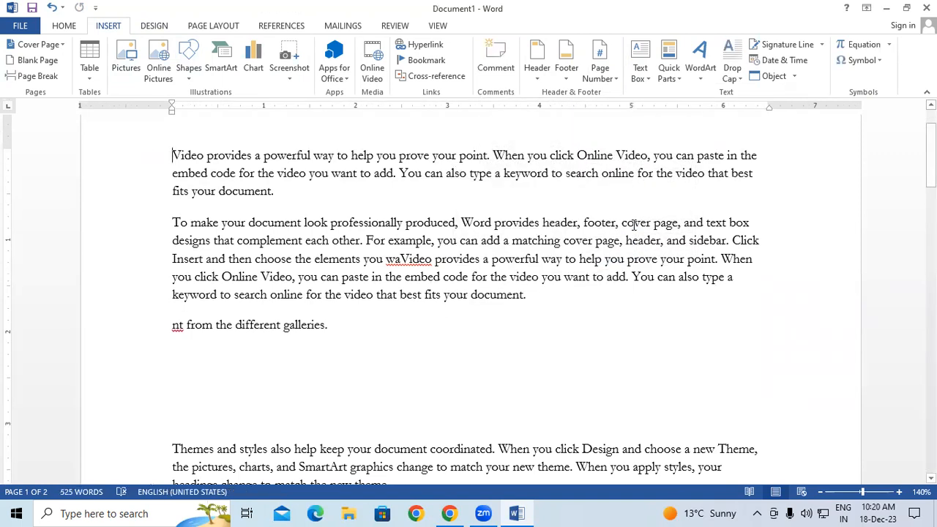
scroll(565, 224, "up", 1)
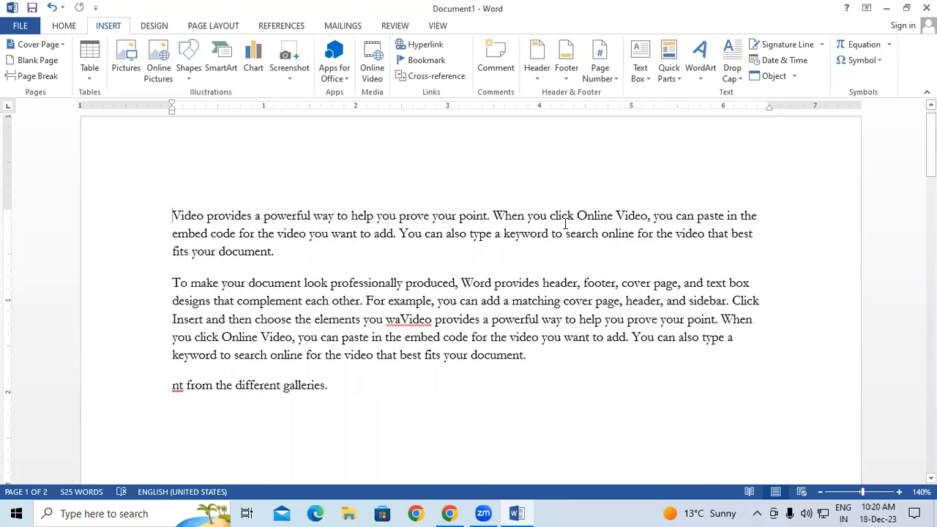
left_click(638, 73)
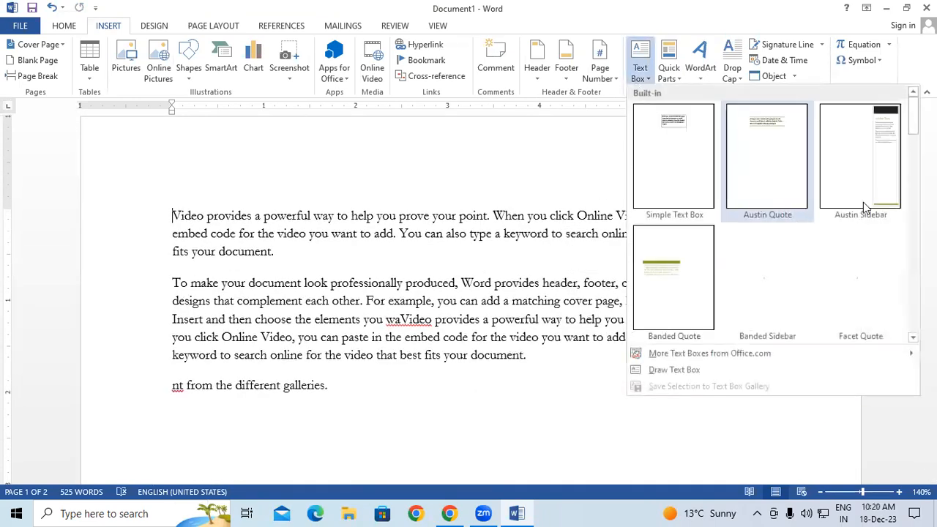
scroll(912, 132, "down", 1)
scroll(766, 212, "down", 8)
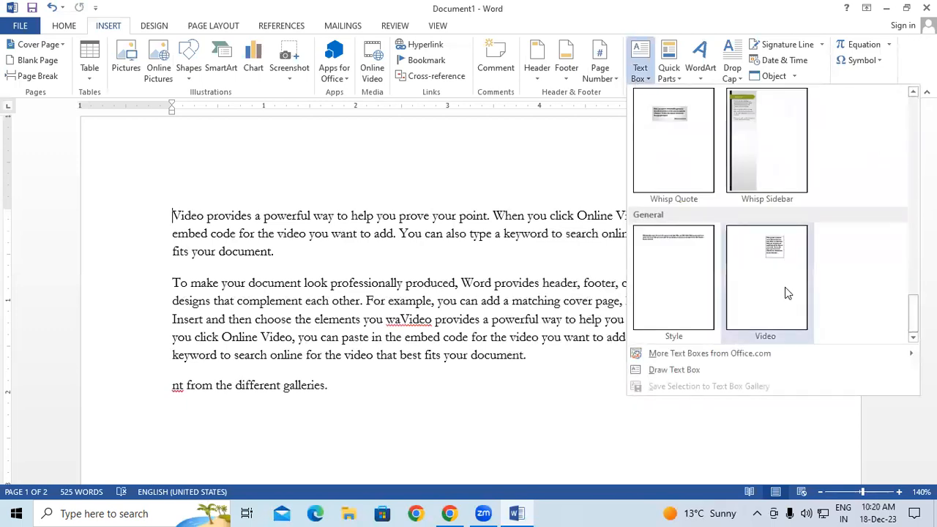
left_click(785, 292)
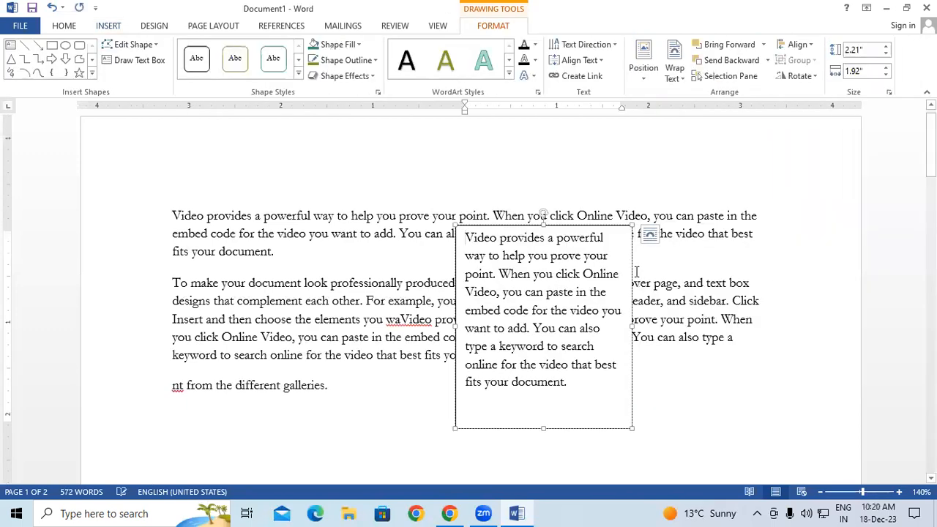
left_click_drag(648, 280, 613, 275)
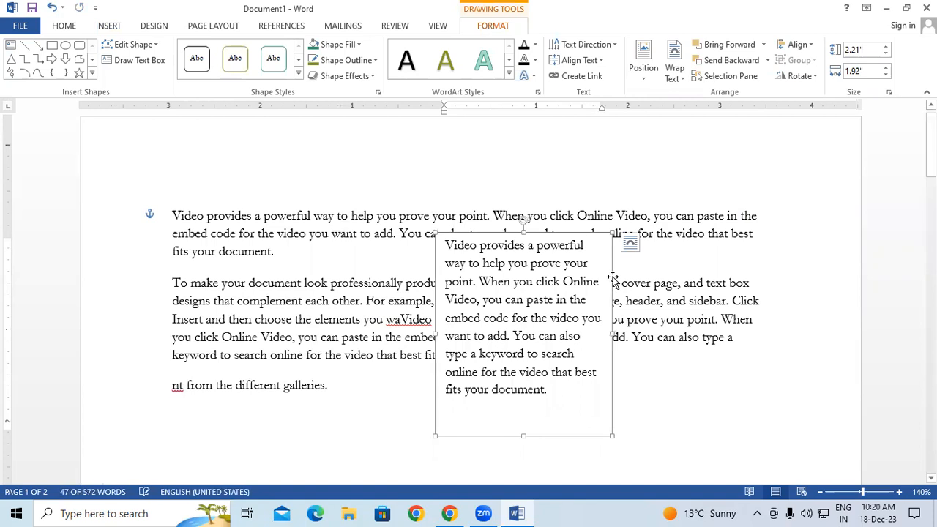
Select all the document's contents and delete them, leaving a blank page
key("ctrl+a")
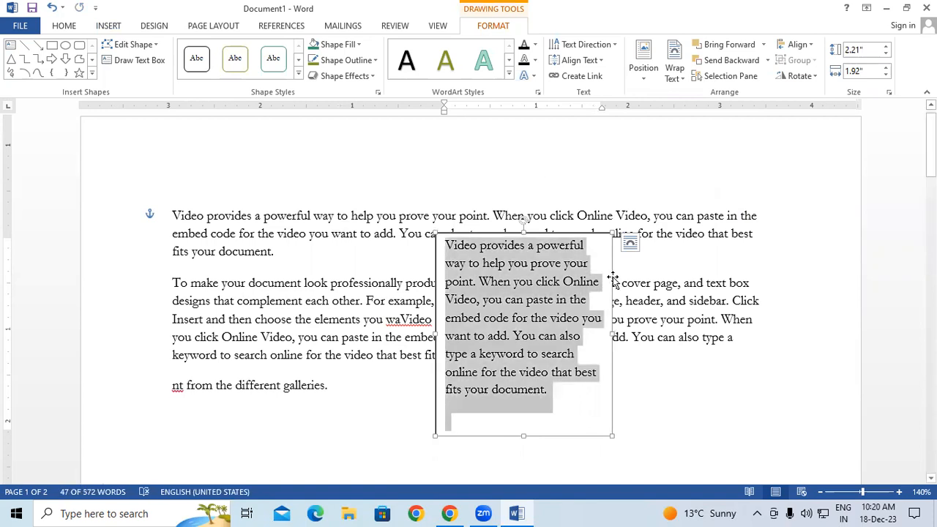
left_click(658, 421)
key("ctrl+a")
key("Delete")
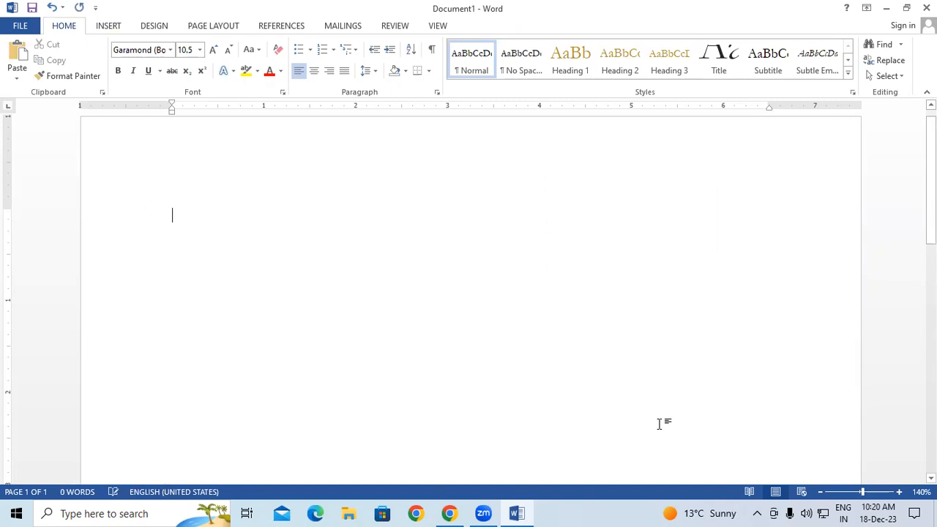
Generate ten sample paragraphs with the formula =rand(10)
type("=r")
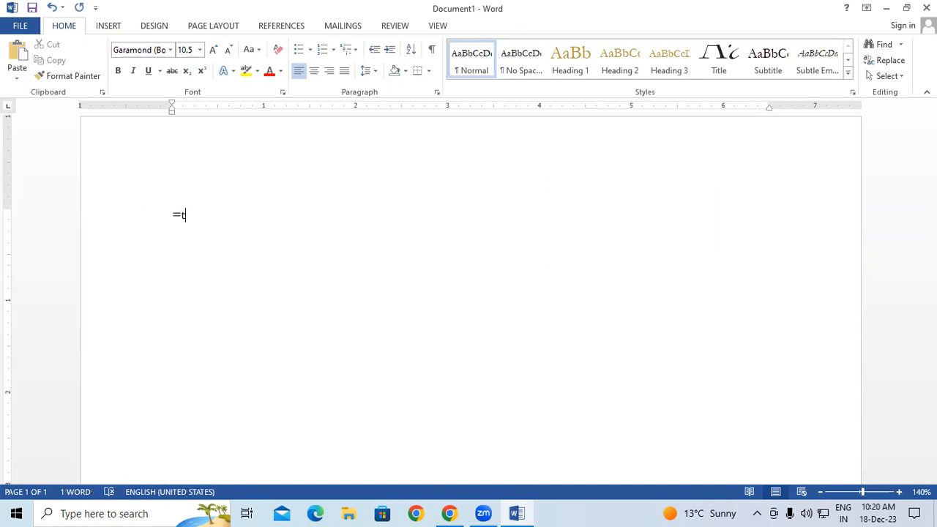
type("and()")
key("BackSpace")
key("BackSpace")
type("(10)")
key("Return")
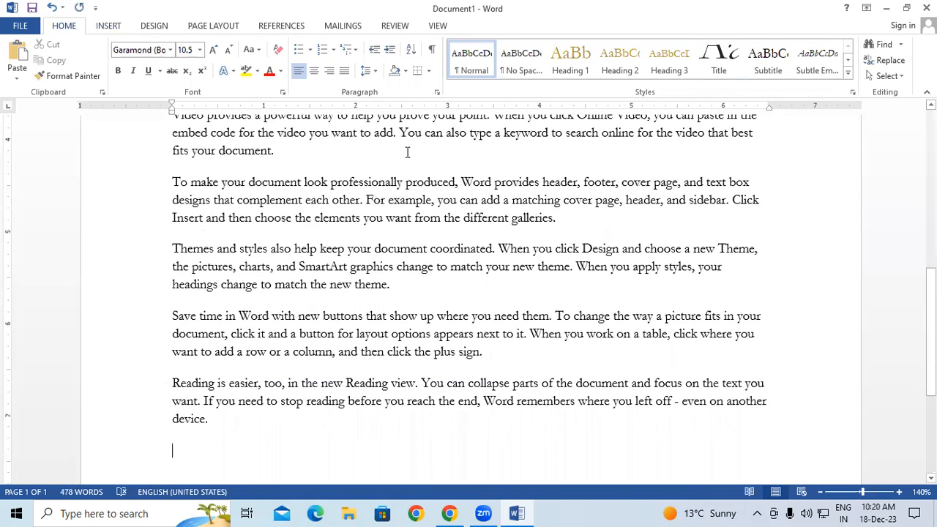
left_click(120, 30)
Draw an empty text box over the sample paragraphs and move it up and to the right
left_click(639, 81)
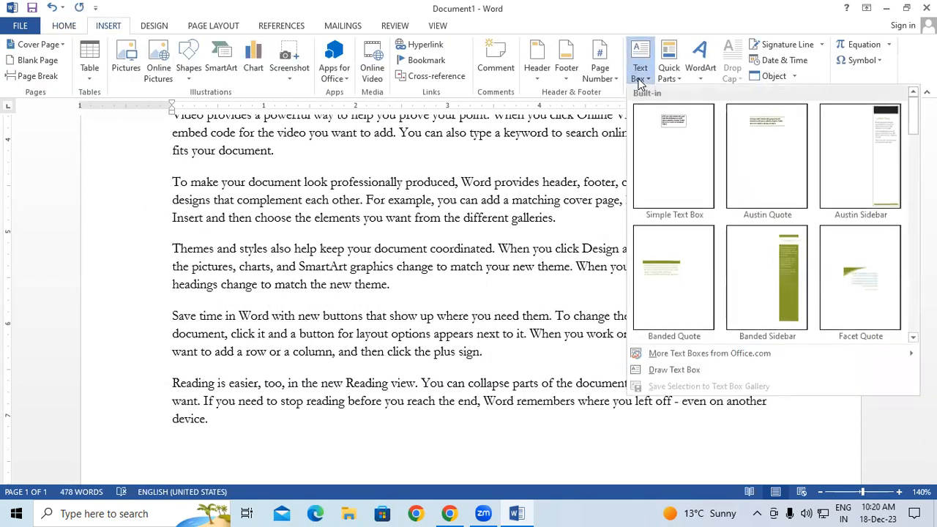
scroll(732, 183, "down", 5)
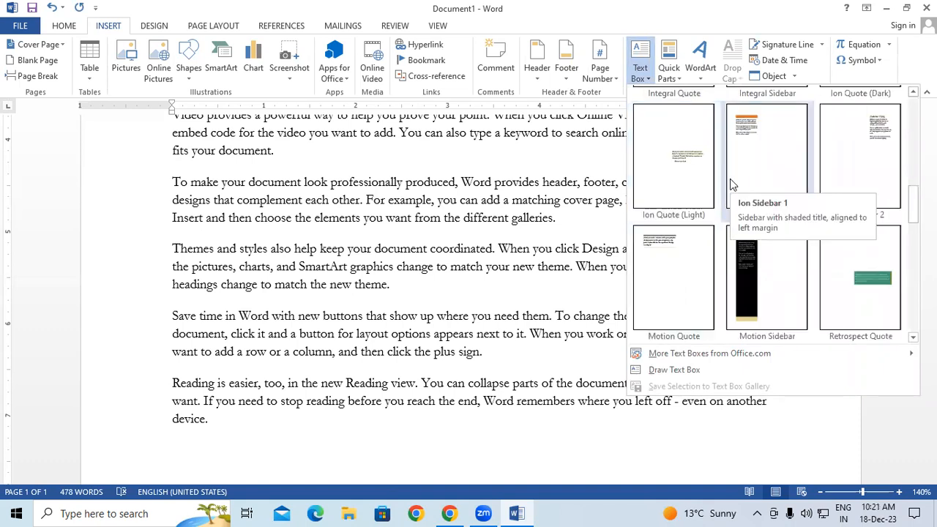
left_click(674, 369)
left_click_drag(408, 244, 568, 374)
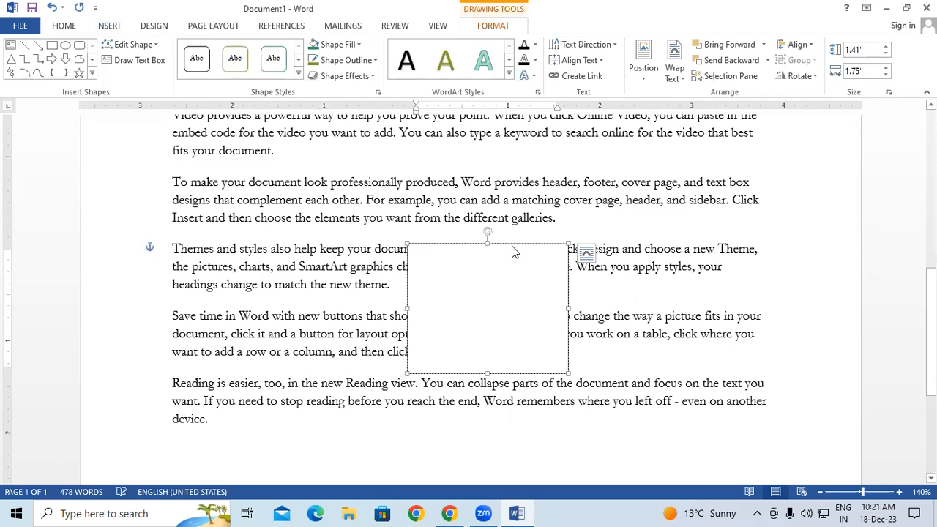
left_click_drag(512, 247, 567, 159)
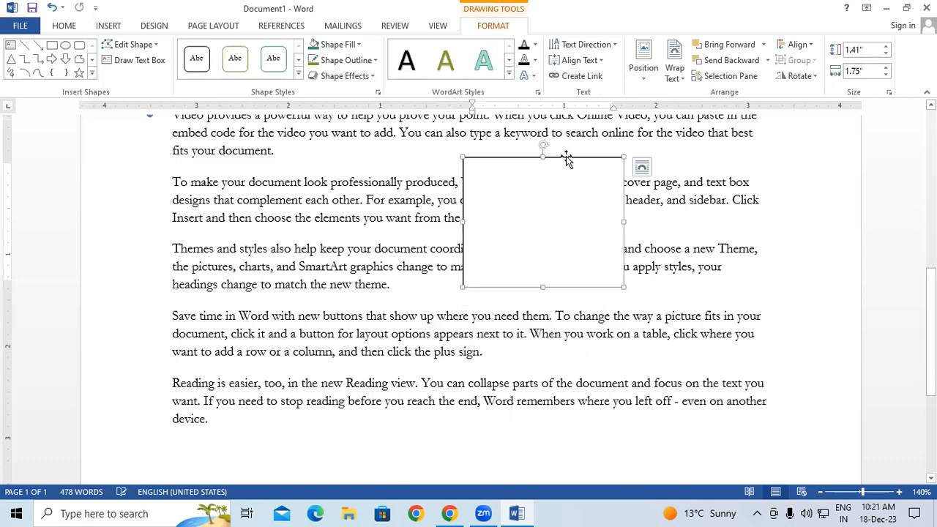
Look through the text box positioning and Text Box options, ending on the Quick Parts list
left_click(644, 59)
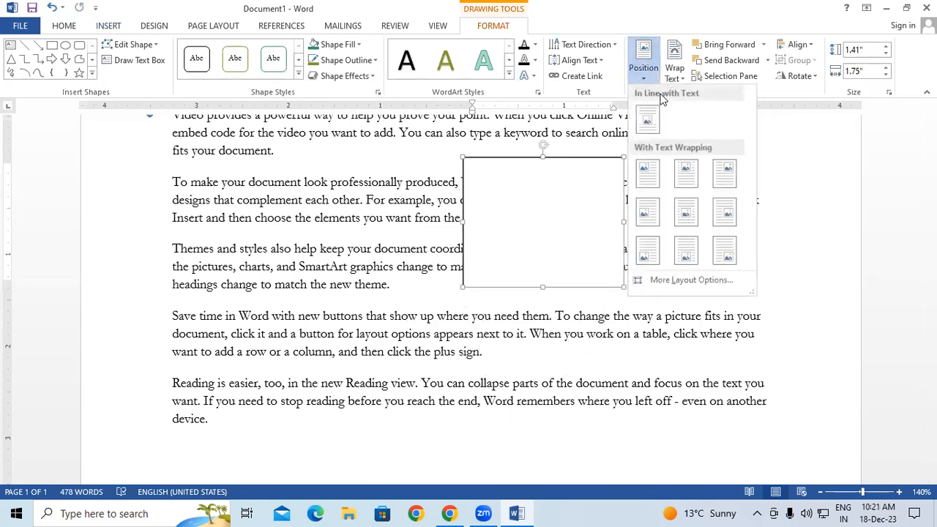
left_click(134, 41)
left_click(108, 26)
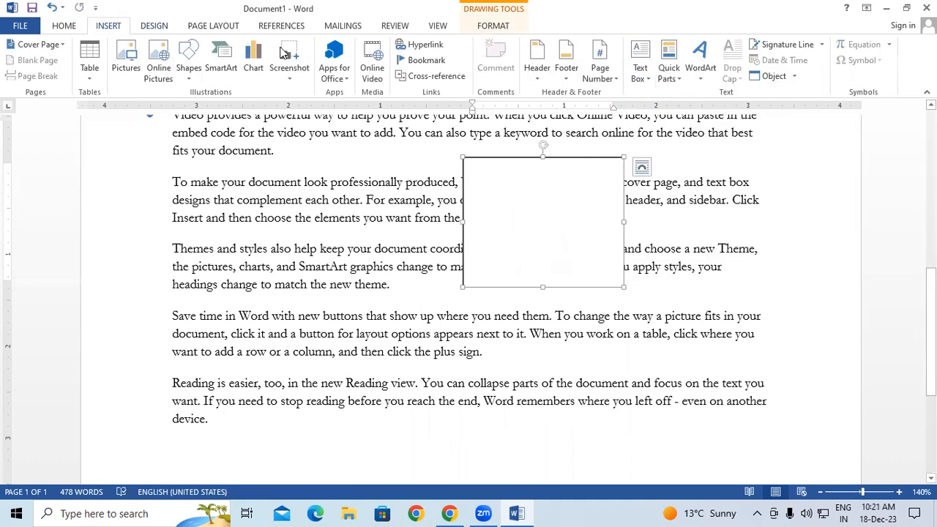
left_click(640, 62)
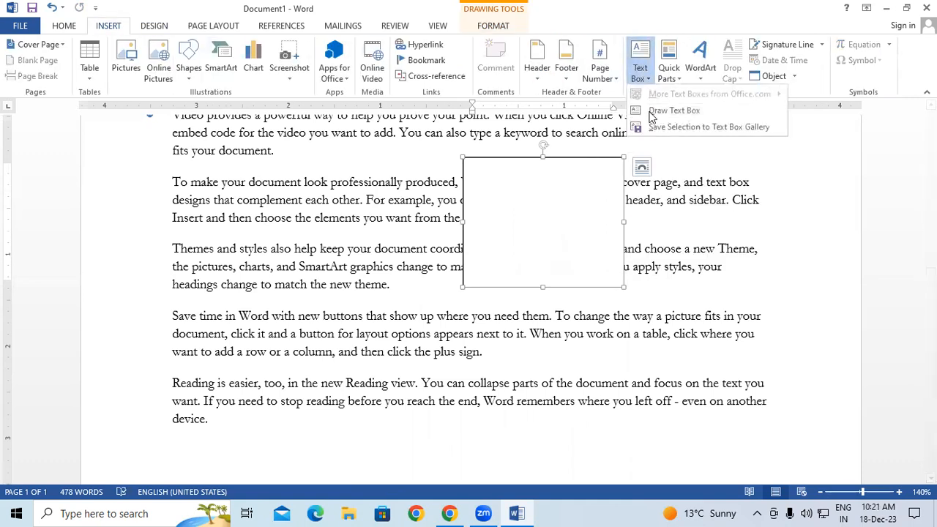
left_click(651, 151)
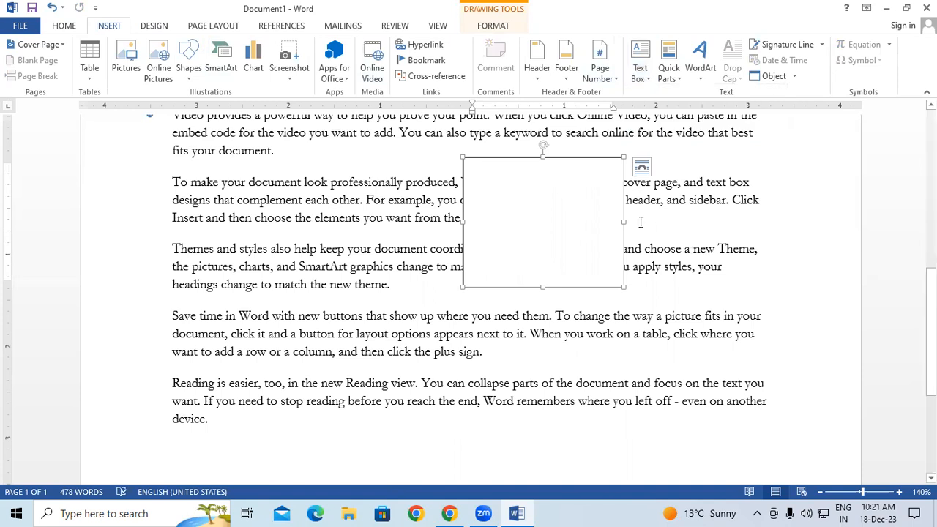
left_click(668, 82)
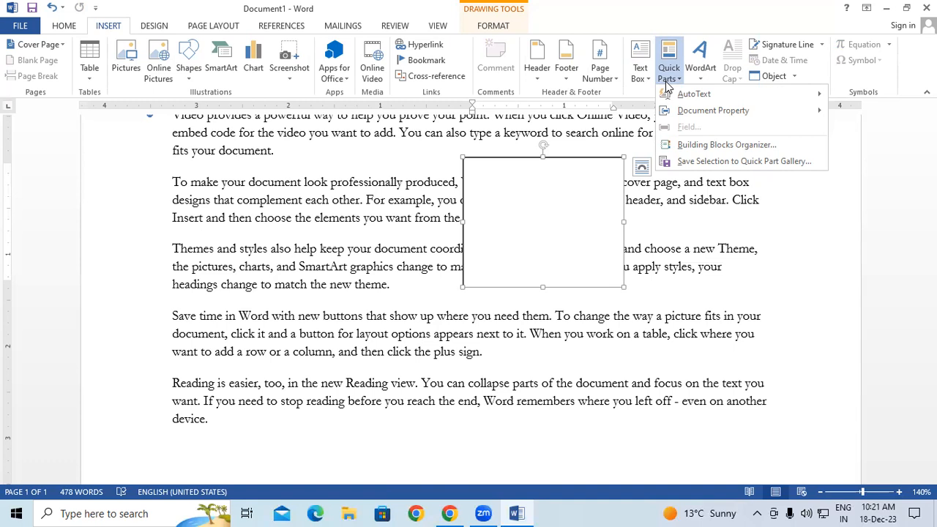
Delete the empty text box and all the sample paragraphs, leaving 0 words on the page
mouse_move(705, 95)
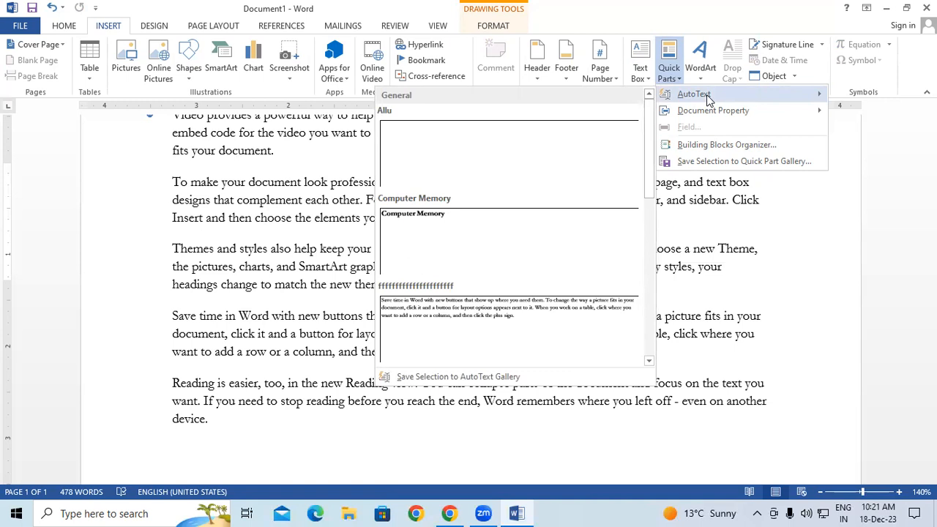
left_click(718, 314)
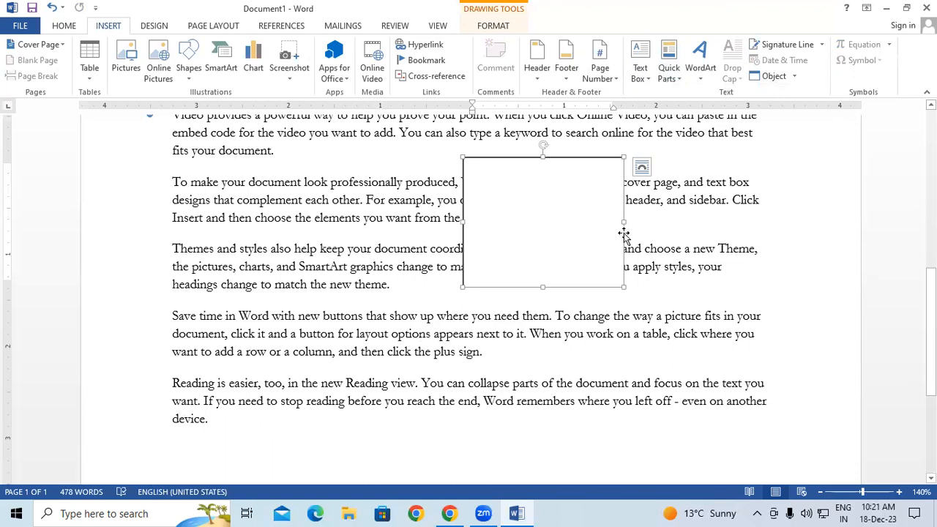
key("Delete")
key("ctrl+a")
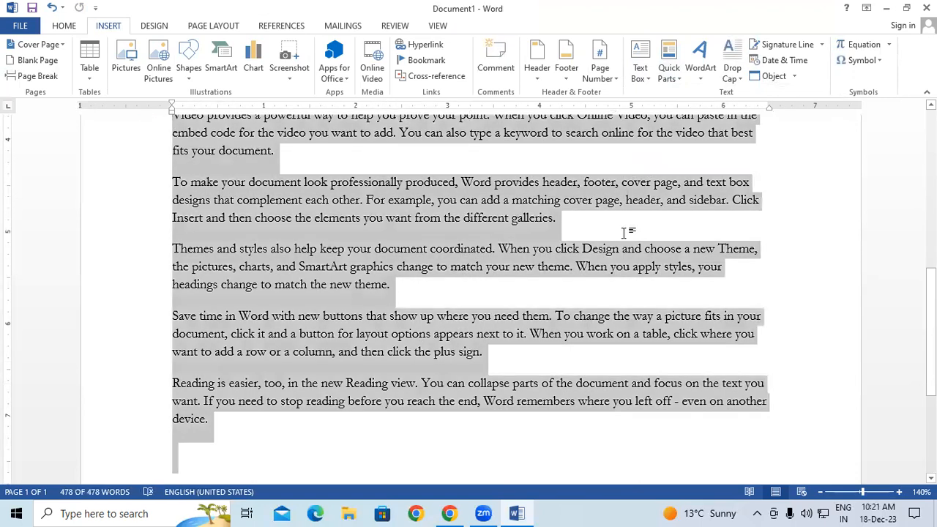
key("Delete")
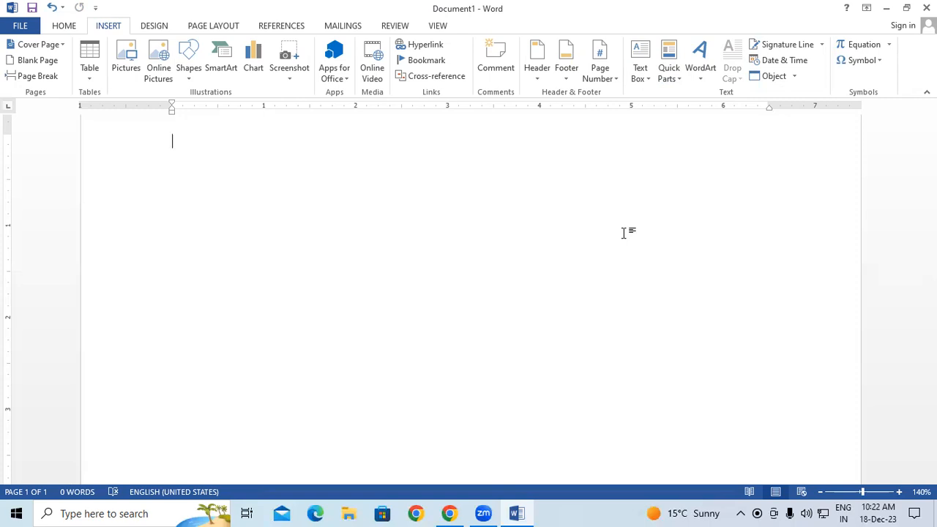
left_click(666, 73)
mouse_move(685, 96)
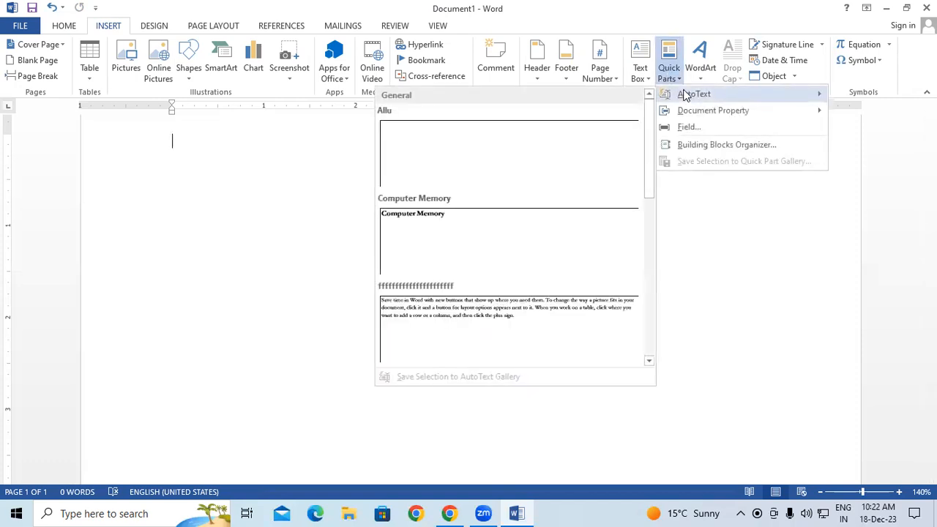
Type 'Gayatri Institute of Technology' at the top of the page and select that line
left_click(289, 146)
scroll(255, 150, "up", 2)
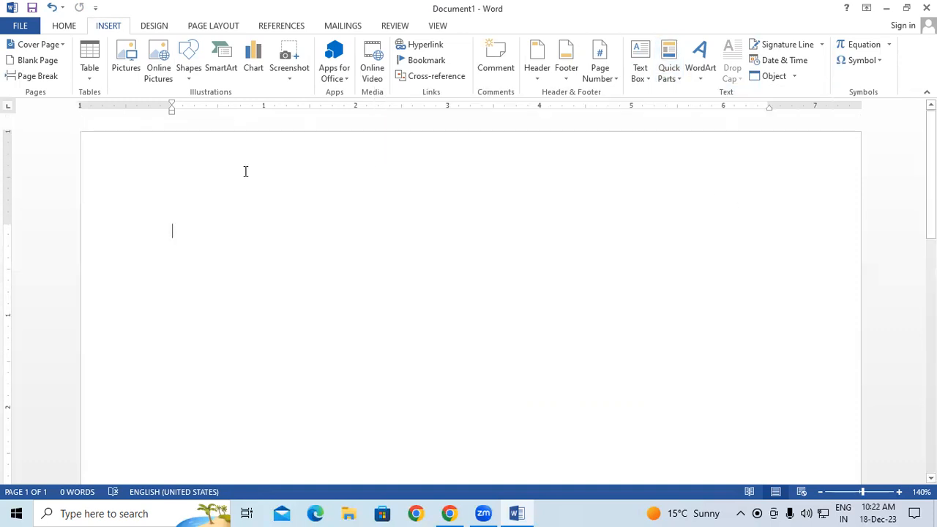
type("G")
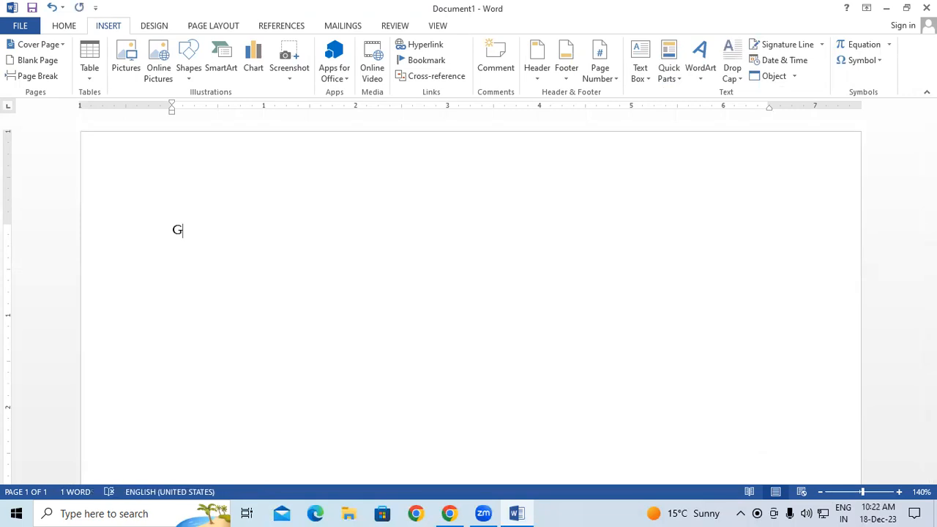
type("ayatri Institute of Technology")
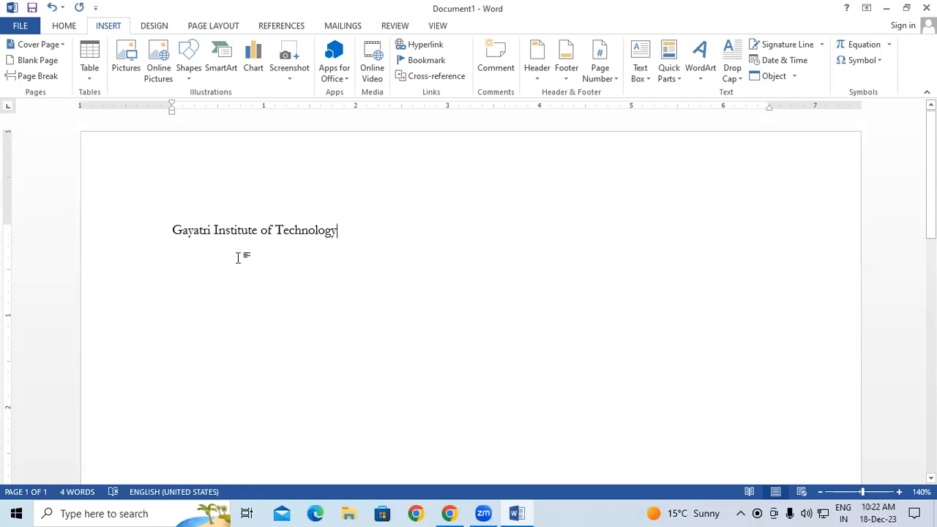
left_click_drag(174, 229, 311, 232)
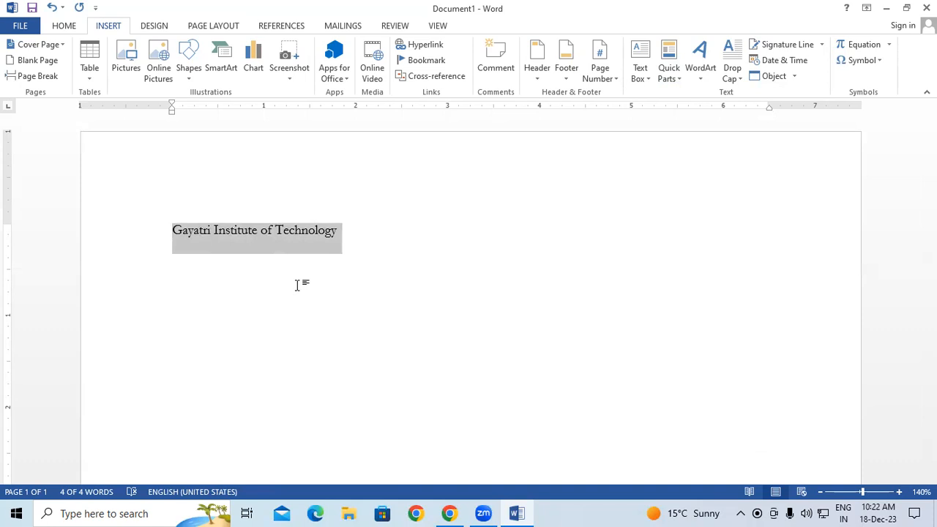
Reselect the institute line and choose Quick Parts > AutoText > Save Selection to AutoText Gallery
left_click(297, 286)
left_click_drag(171, 231, 342, 231)
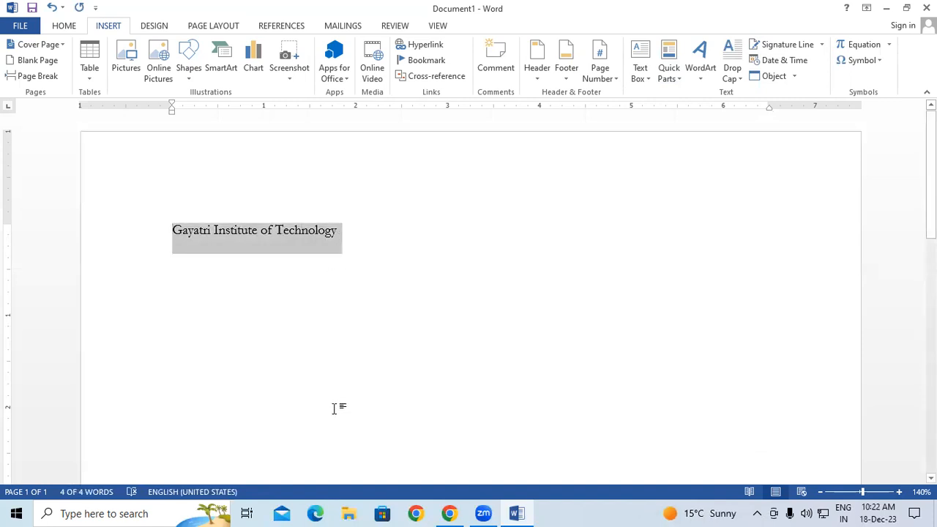
left_click(666, 81)
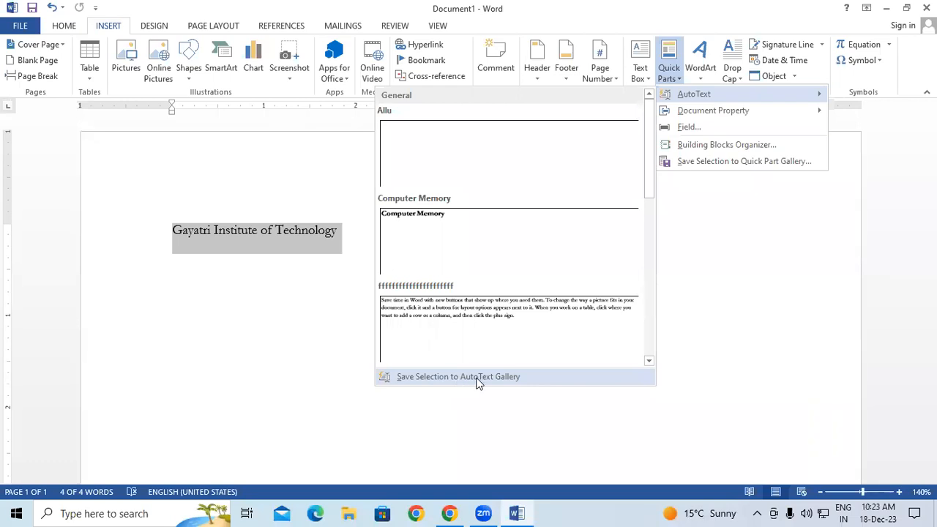
scroll(471, 293, "down", 4)
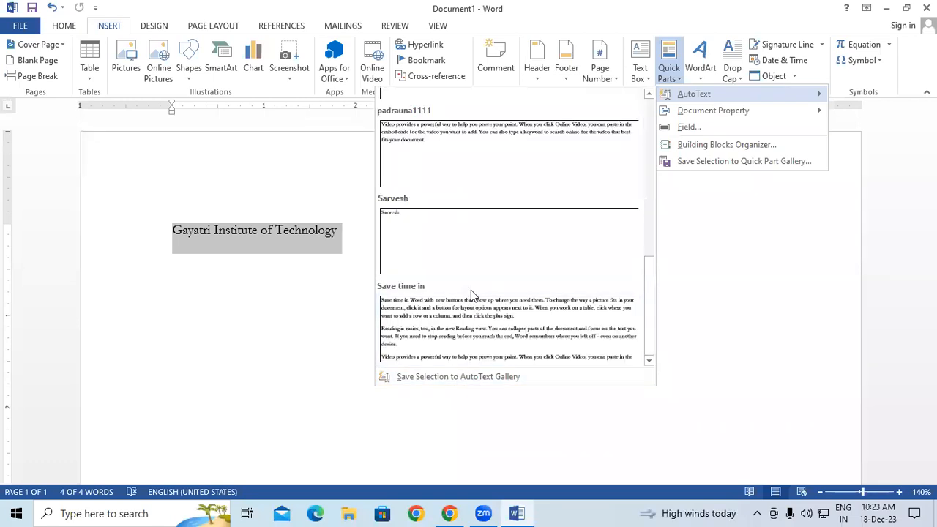
scroll(471, 293, "up", 1)
scroll(470, 257, "up", 3)
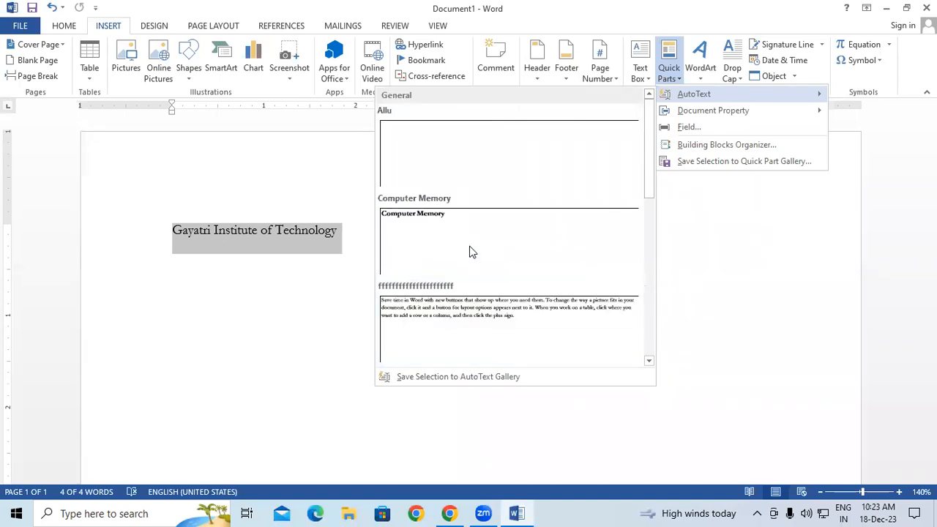
scroll(470, 251, "down", 5)
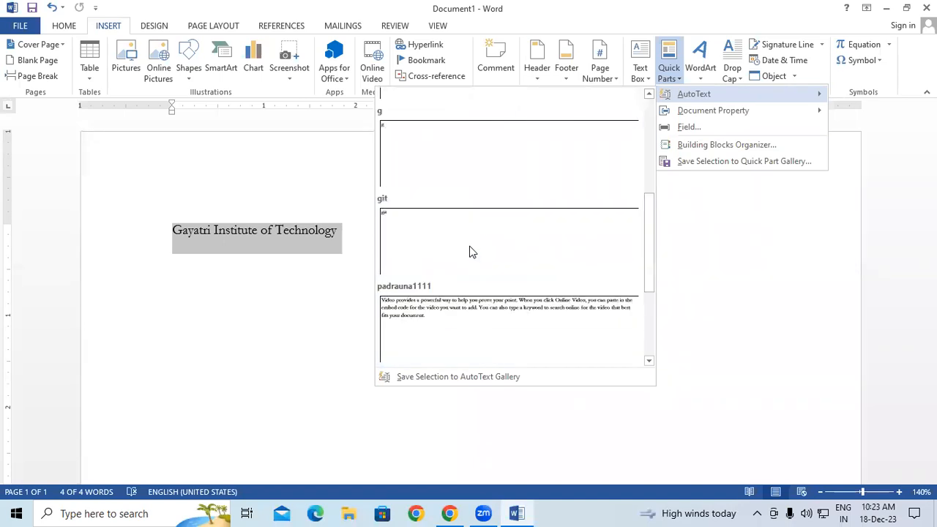
left_click(450, 377)
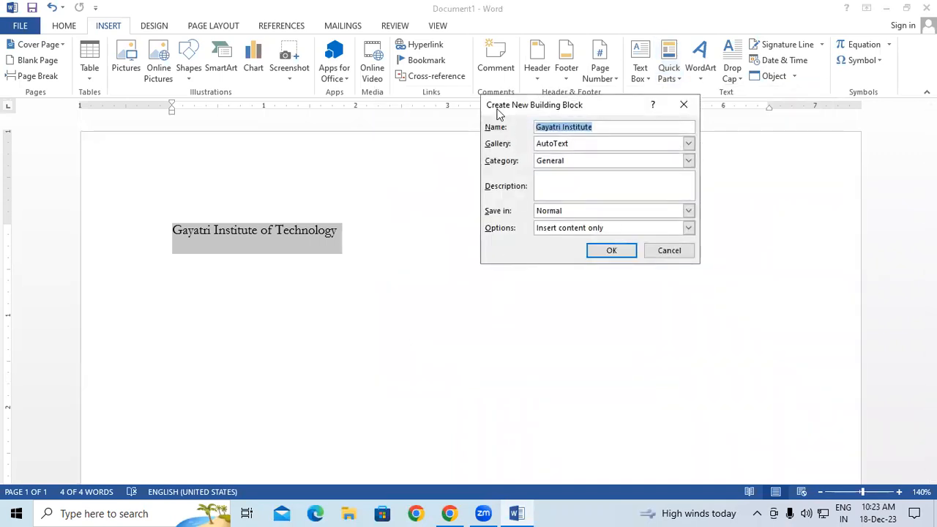
Save entry 'Gayatri Institute' with Gallery AutoText, Category General, and Insert content only
left_click_drag(497, 113, 357, 155)
left_click(482, 164)
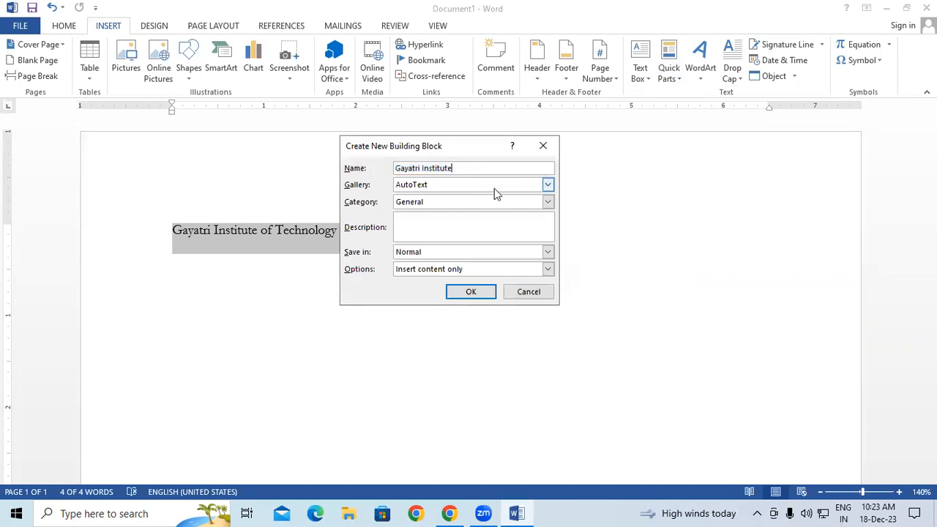
left_click(548, 185)
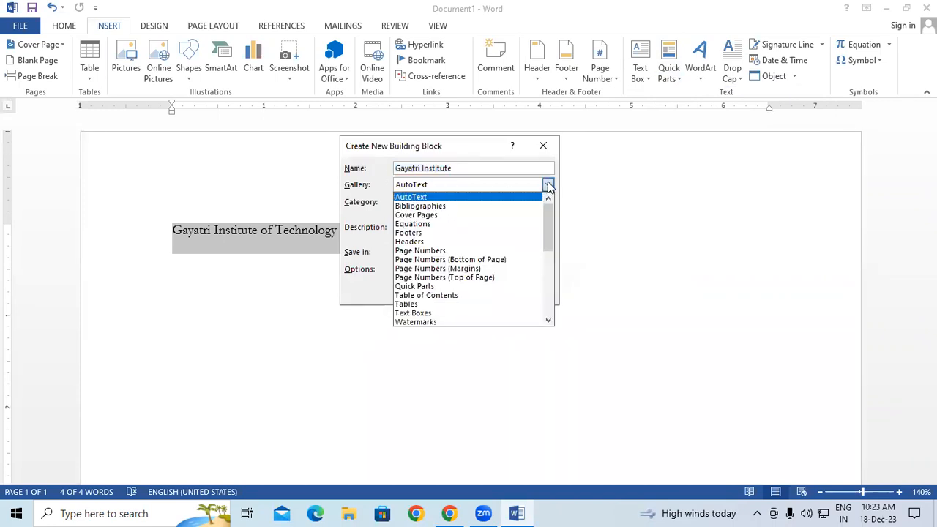
left_click(449, 187)
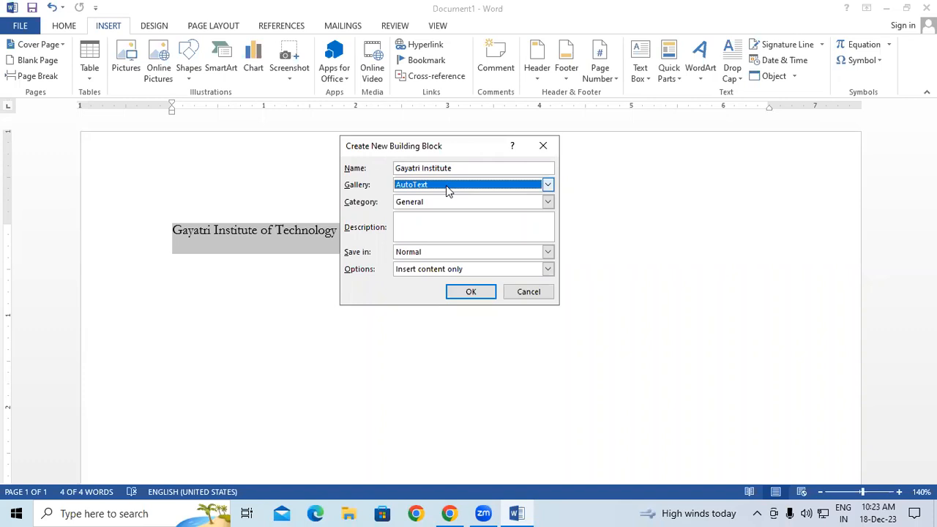
left_click(413, 189)
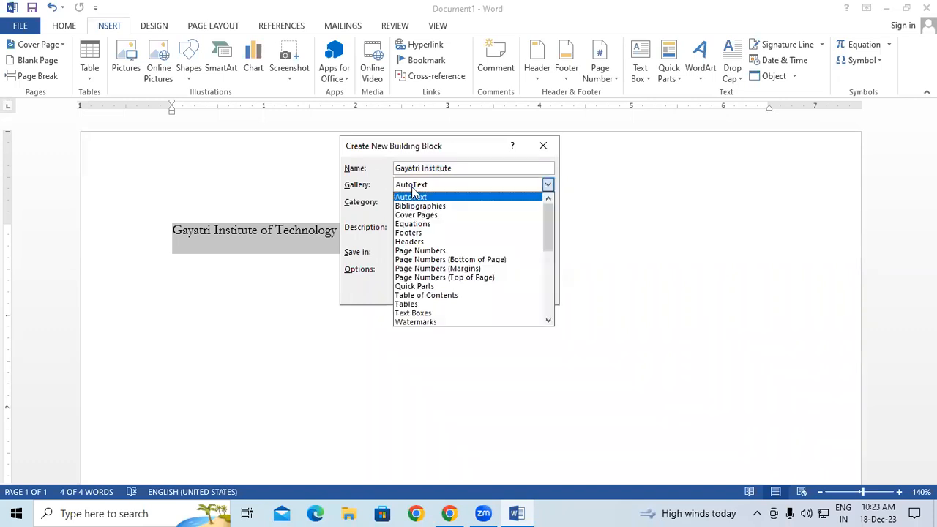
scroll(438, 257, "down", 1)
scroll(438, 263, "down", 5)
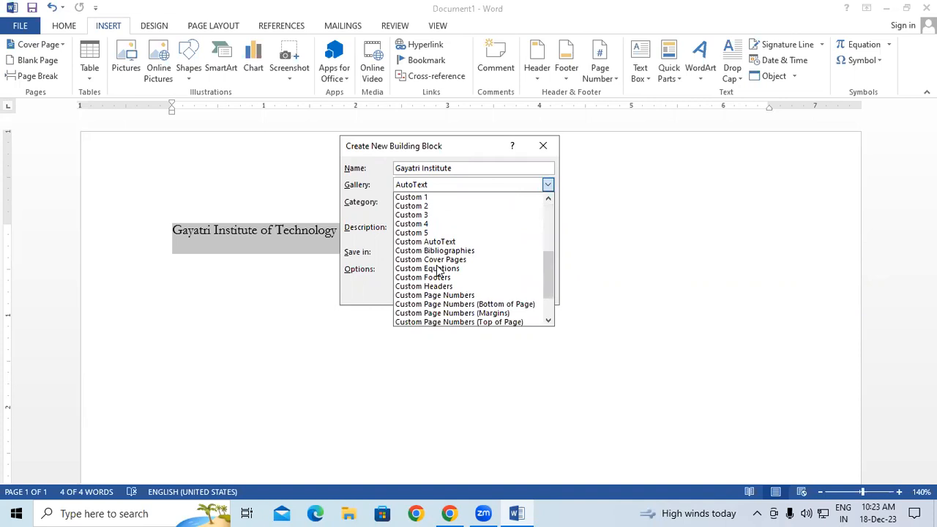
scroll(437, 271, "down", 1)
left_click(421, 192)
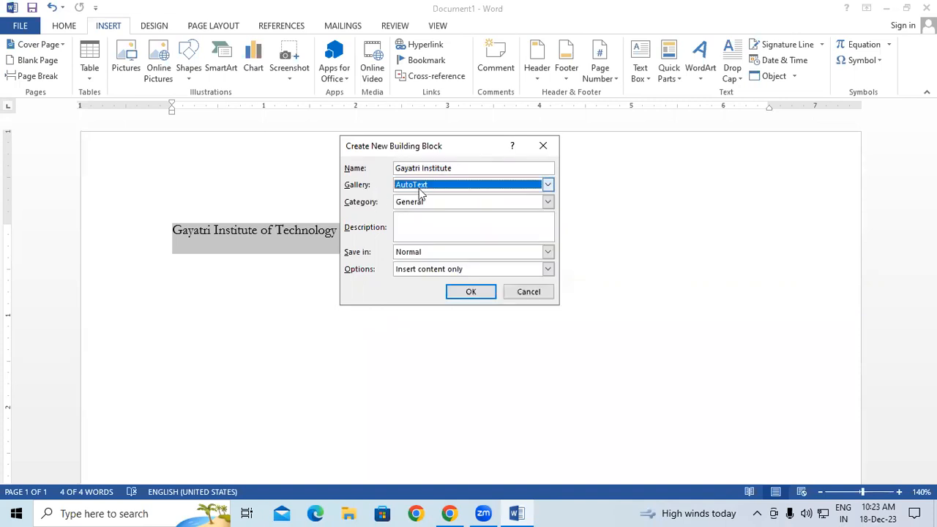
left_click(547, 202)
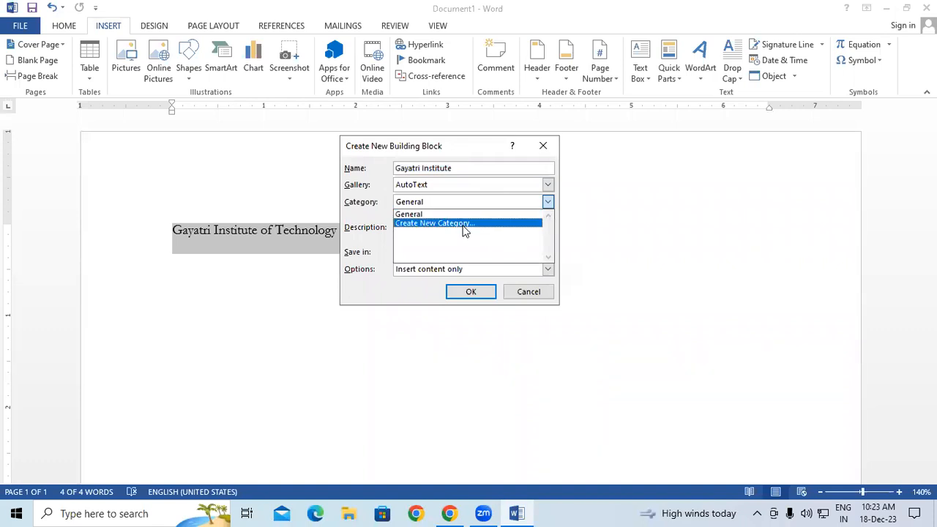
left_click(435, 213)
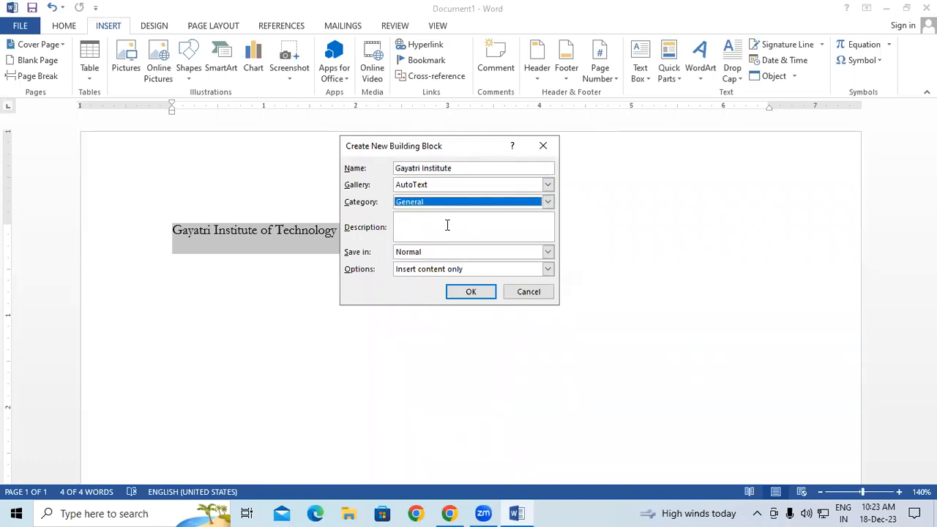
left_click(425, 270)
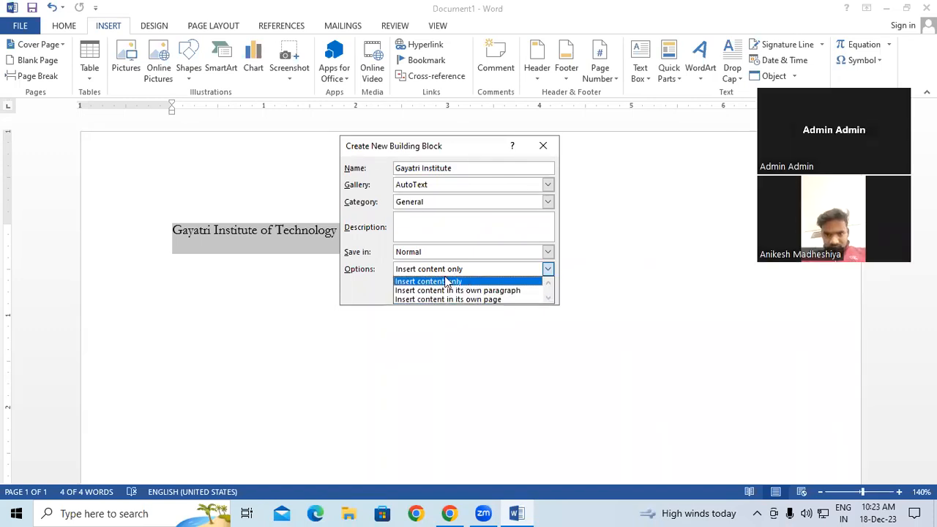
left_click(427, 282)
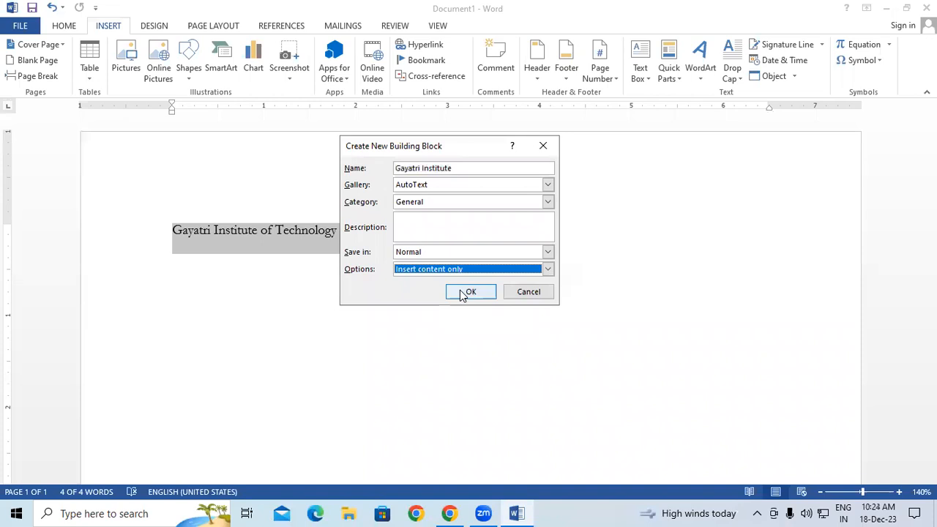
left_click(463, 292)
left_click(458, 293)
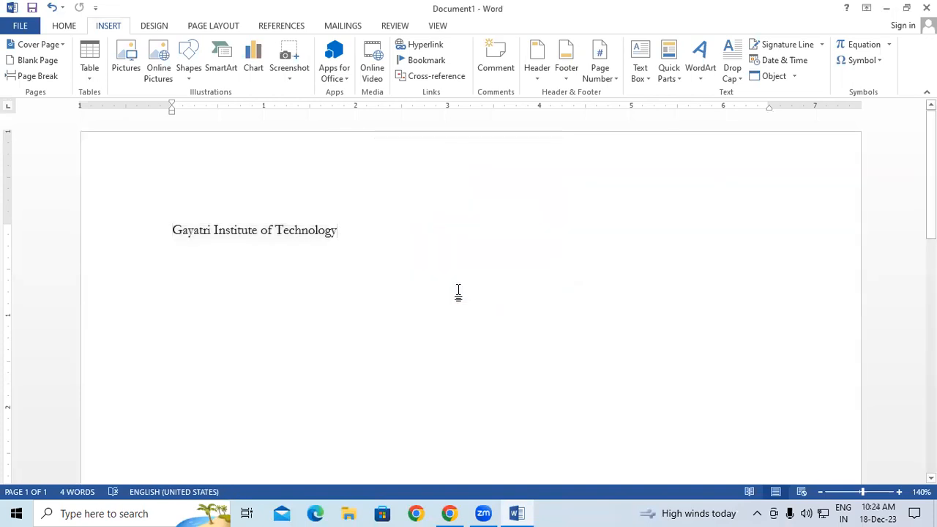
Delete the line, then type 'Gaya' and accept the AutoText suggestion to restore the full institute name
key("ctrl+a")
key("Delete")
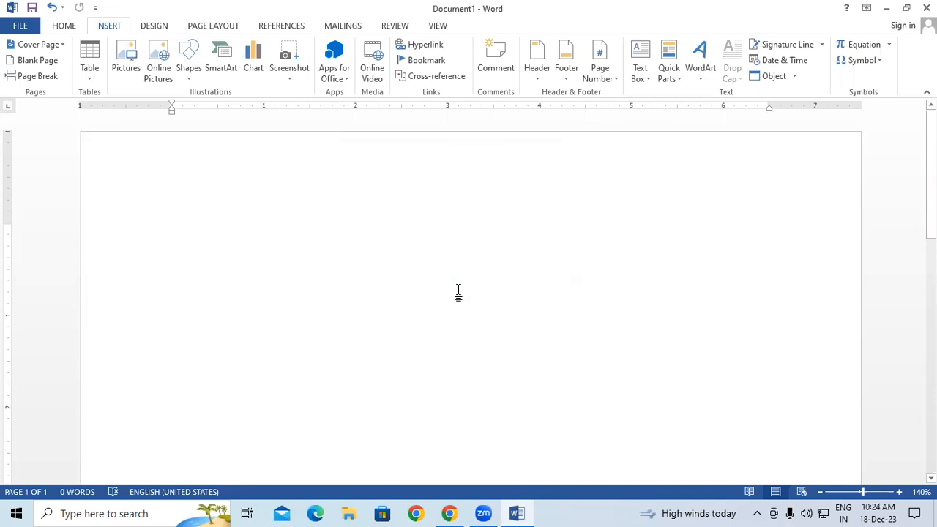
type("g")
key("BackSpace")
type("Gaya")
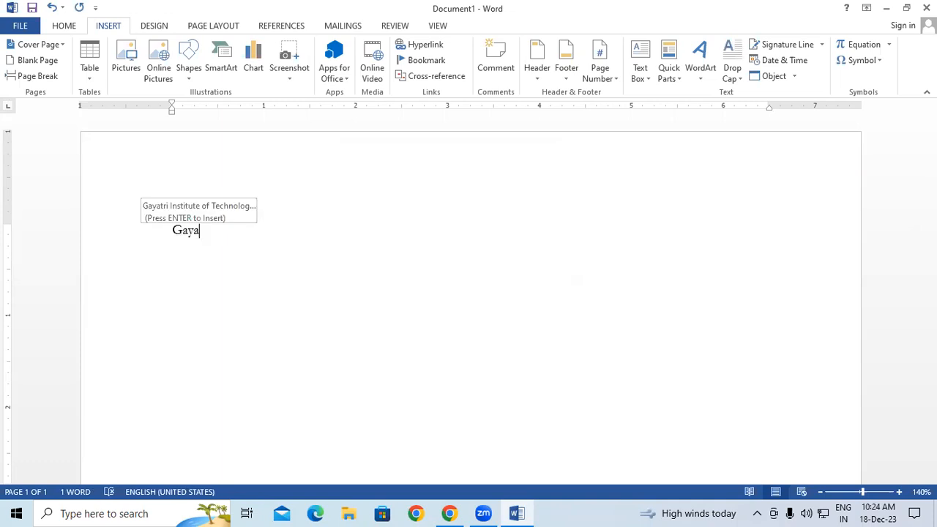
key("Return")
key("Return")
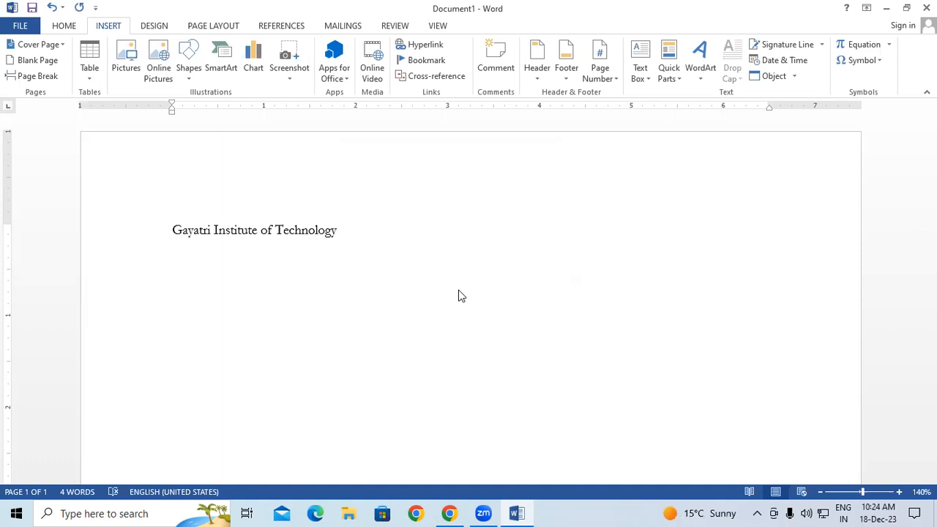
left_click_drag(422, 226, 102, 239)
Replace the institute line with one =rand(1) sample paragraph about video
key("Delete")
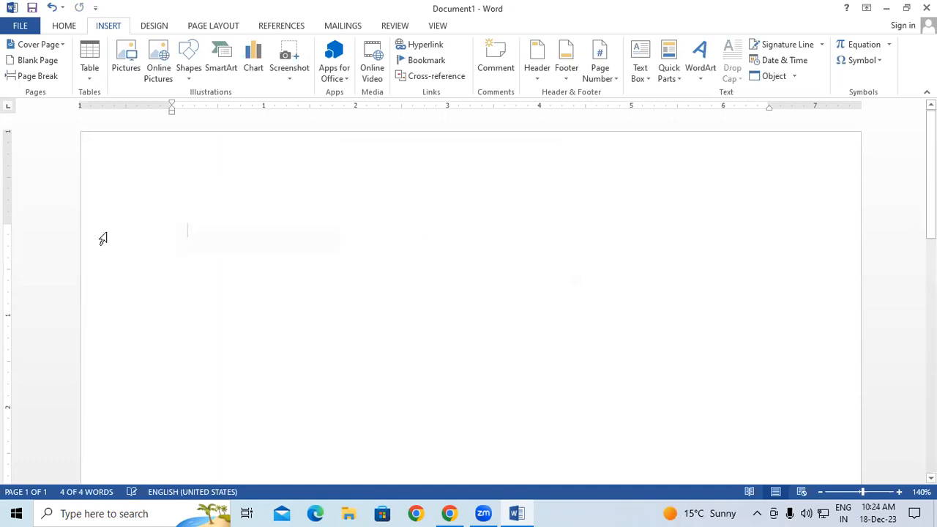
type("=")
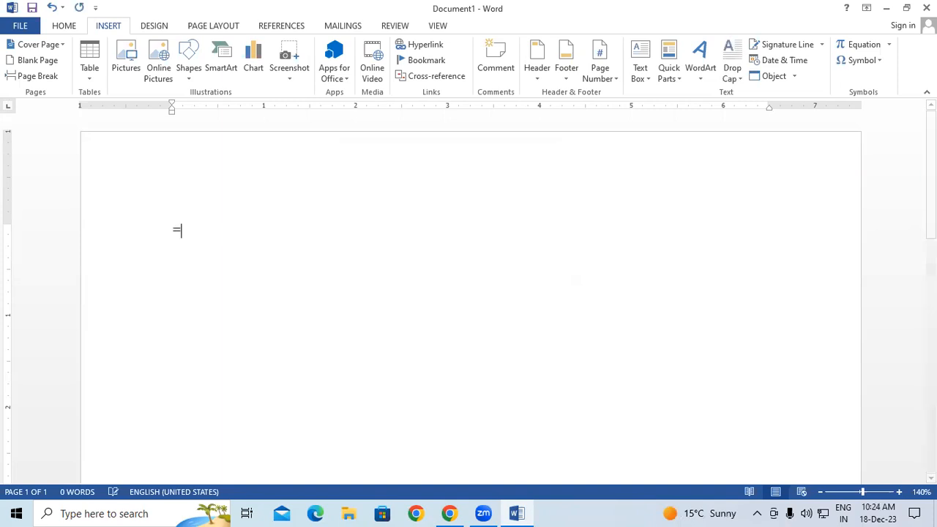
type("rand")
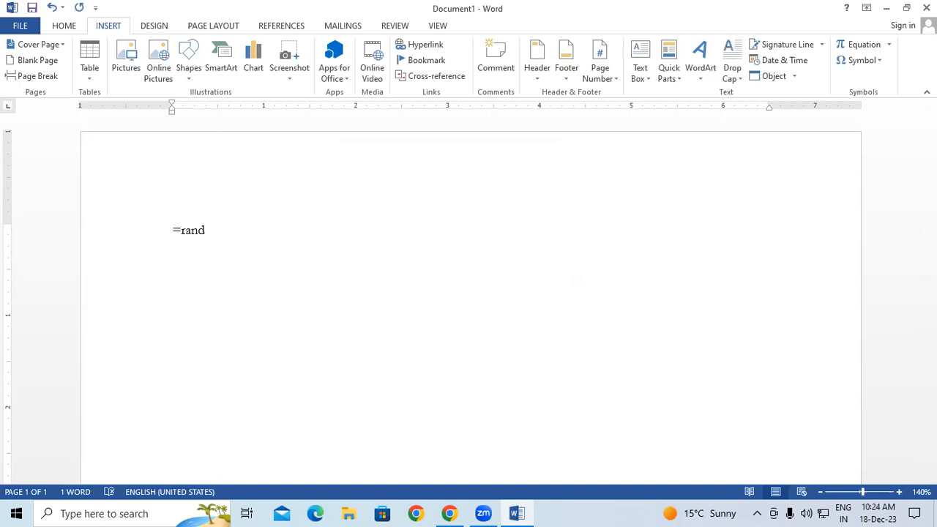
type("(1)")
key("Return")
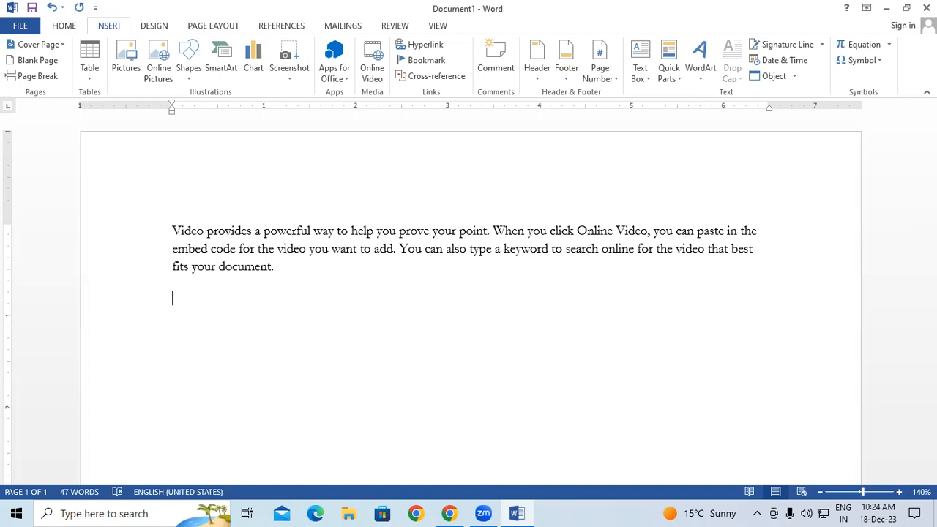
Select the whole 'Video provides a powerful way…' sample paragraph
left_click_drag(173, 231, 205, 230)
left_click(270, 309)
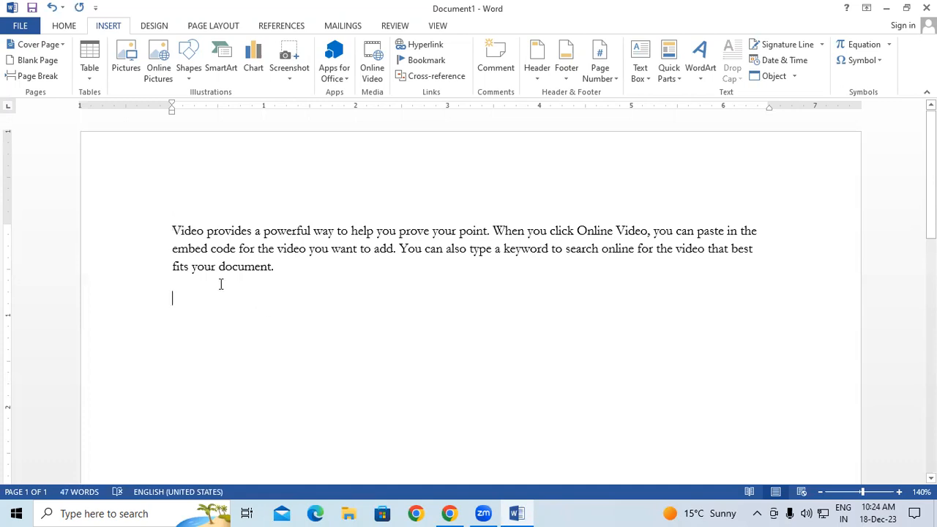
left_click_drag(172, 231, 281, 277)
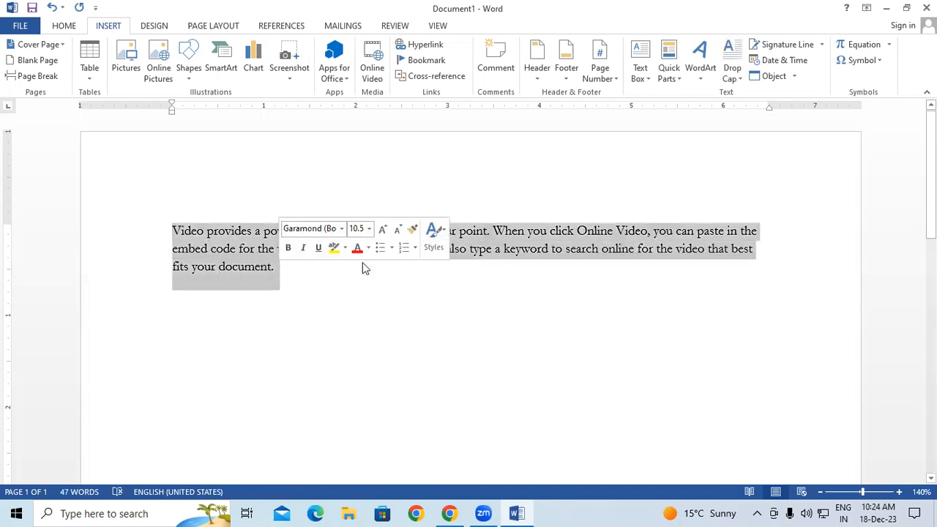
Save the paragraph as AutoText 'Video provides' (General, Normal), then delete it from the page
left_click(671, 82)
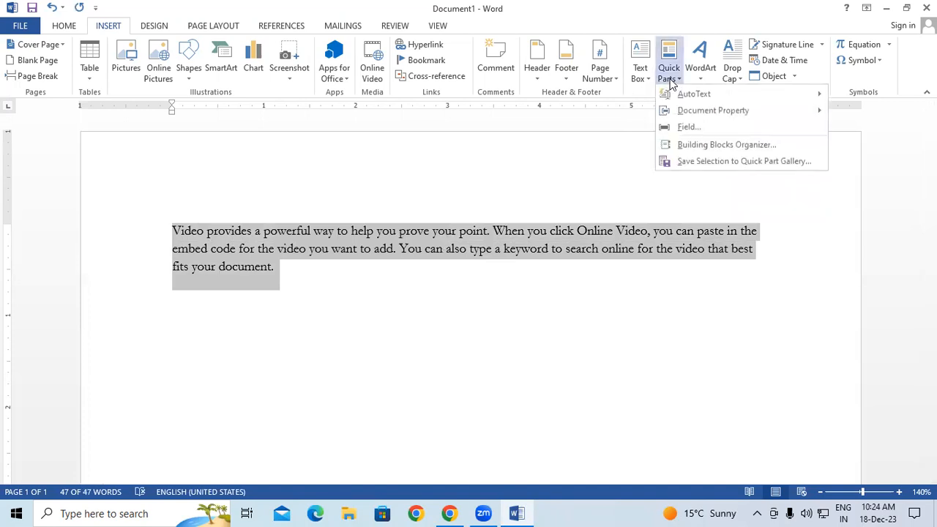
mouse_move(682, 100)
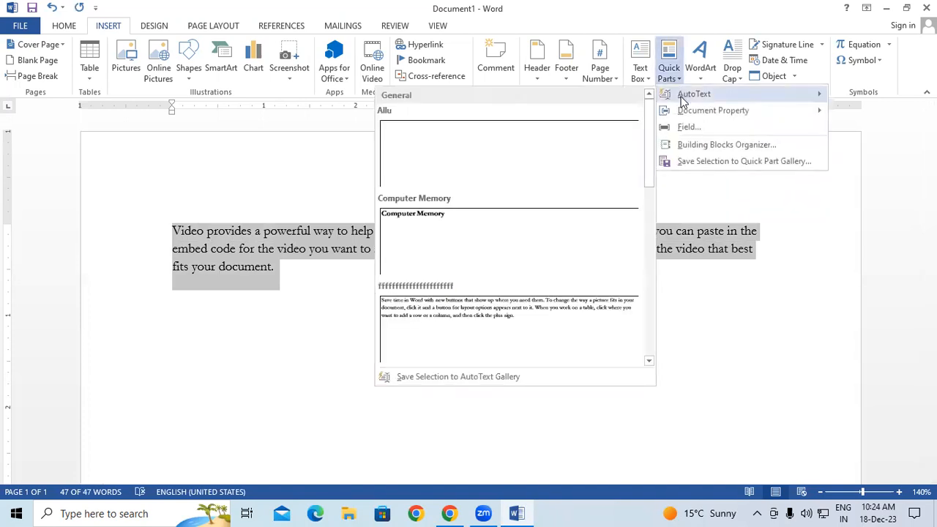
scroll(434, 271, "down", 5)
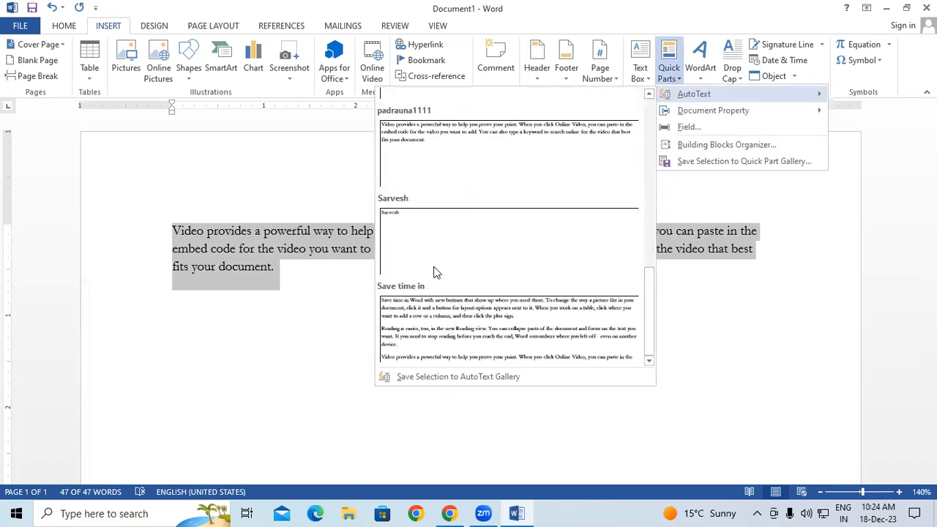
left_click(457, 377)
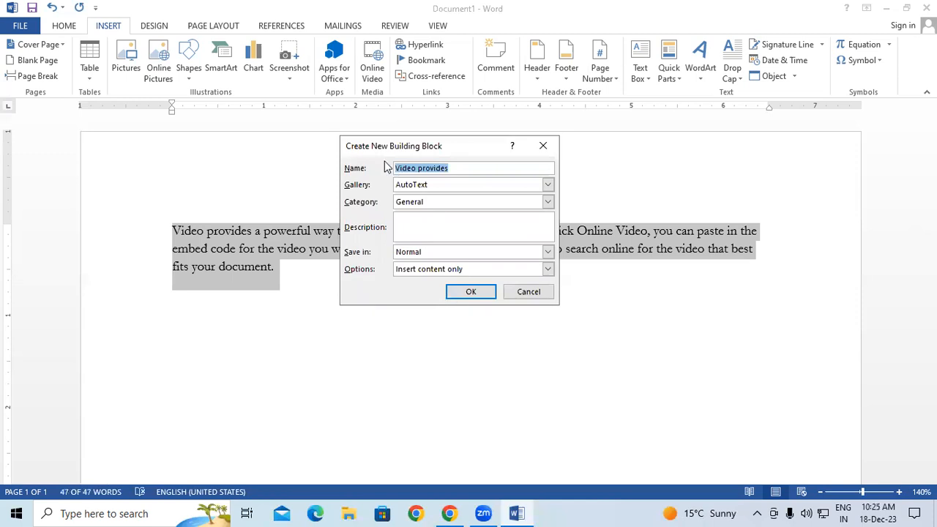
left_click(470, 167)
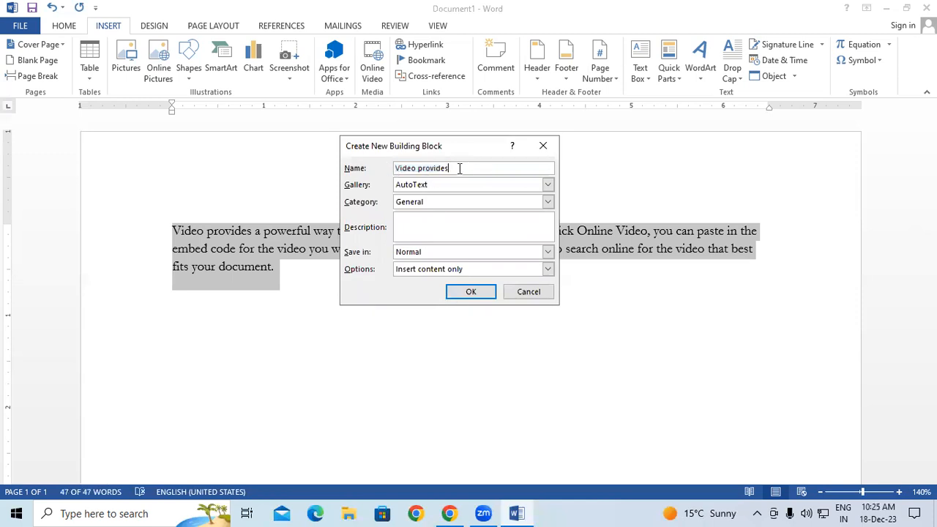
left_click(428, 208)
left_click(419, 251)
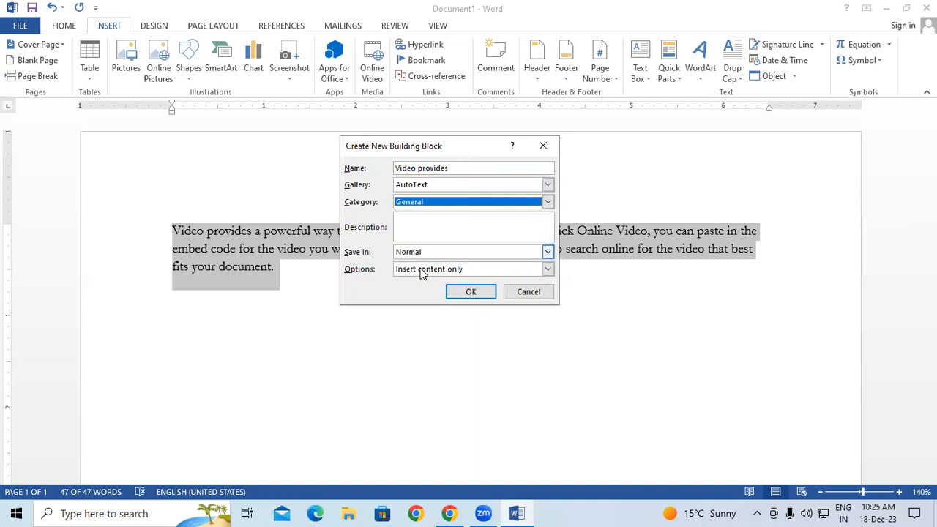
left_click(424, 254)
left_click(413, 266)
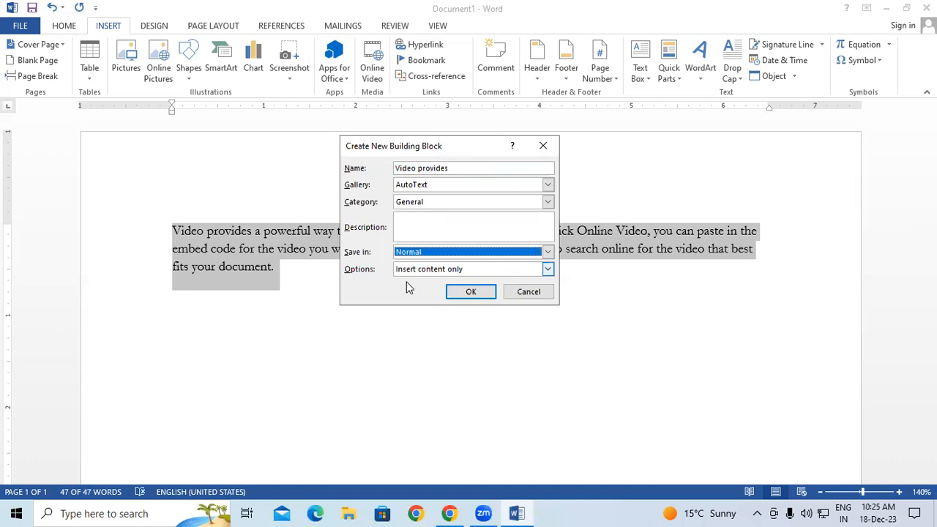
left_click(471, 292)
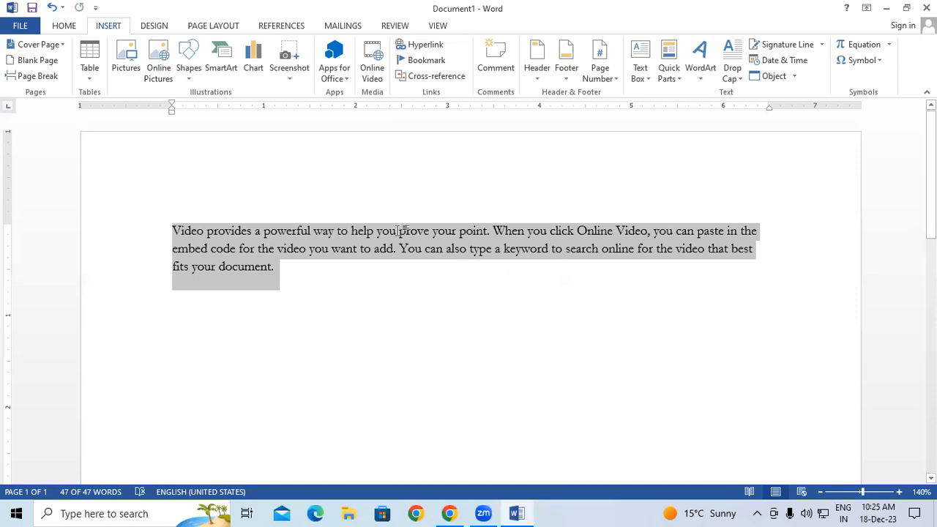
key("Delete")
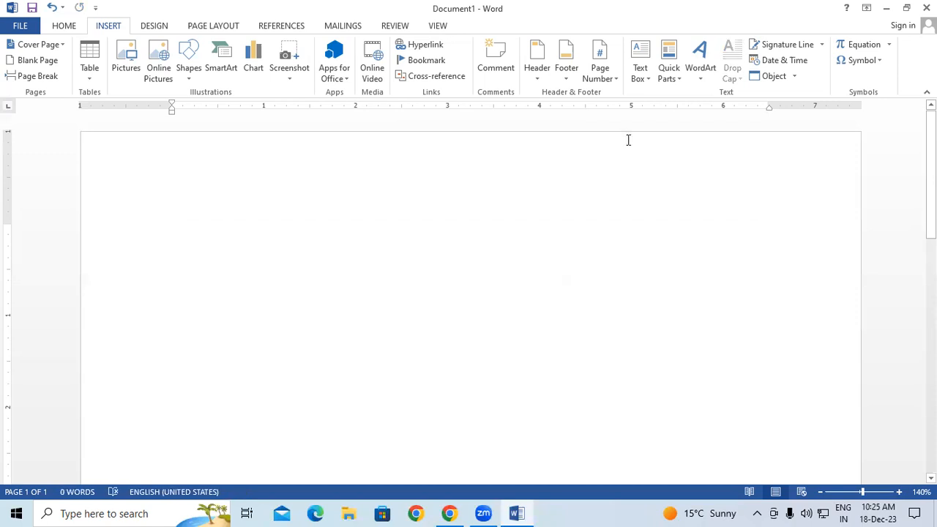
left_click(667, 84)
left_click_drag(653, 137, 653, 210)
left_click_drag(654, 244, 661, 329)
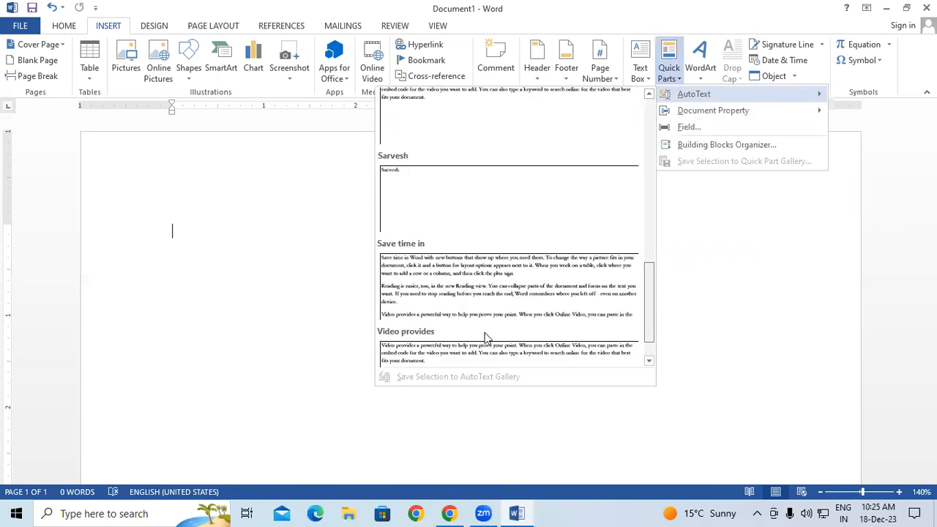
scroll(488, 338, "down", 1)
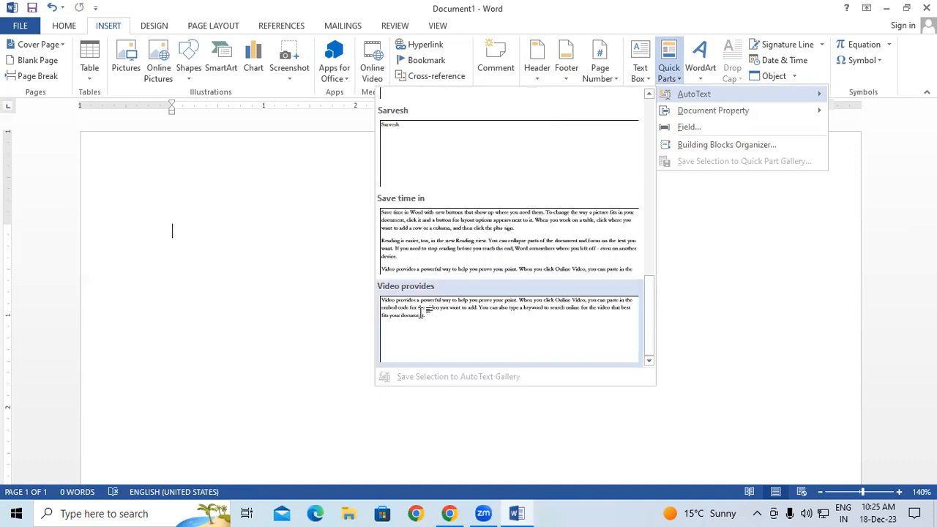
left_click(423, 315)
left_click_drag(165, 223, 308, 335)
key("Delete")
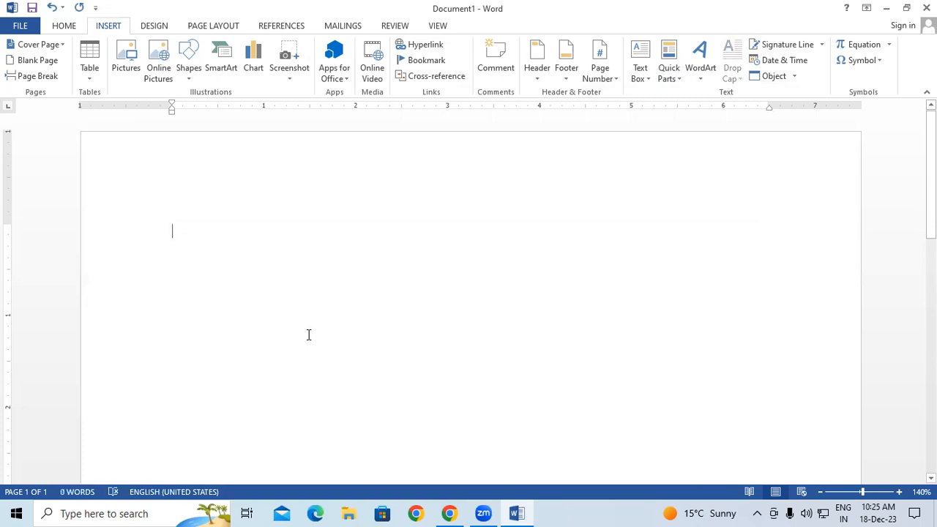
type("Video")
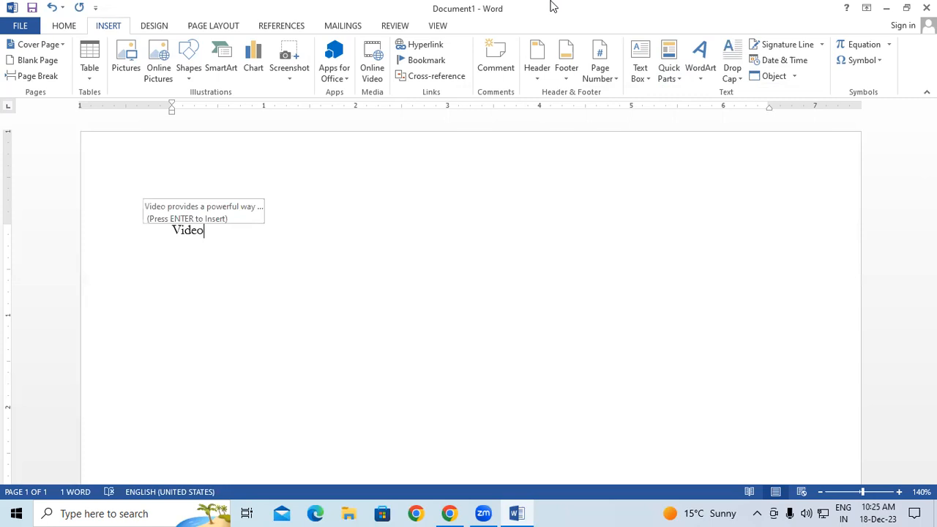
key("Return")
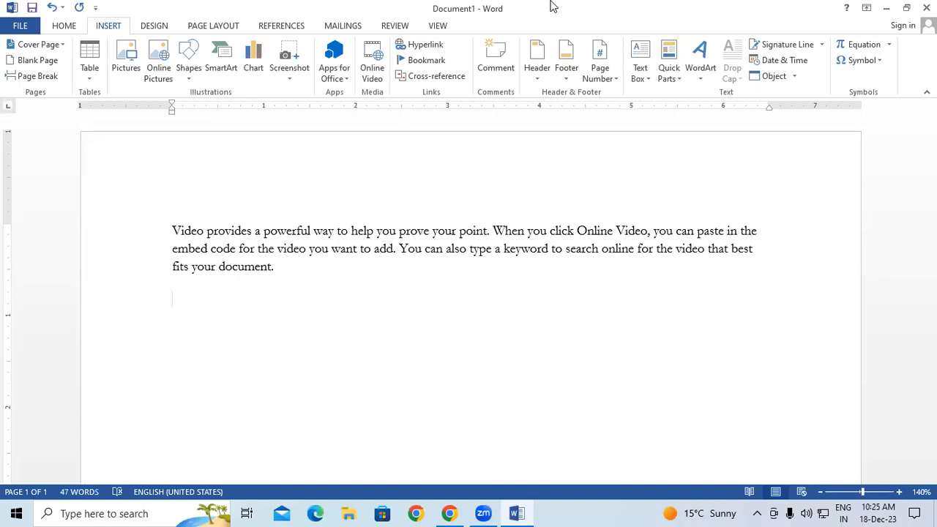
key("ctrl+a")
key("Delete")
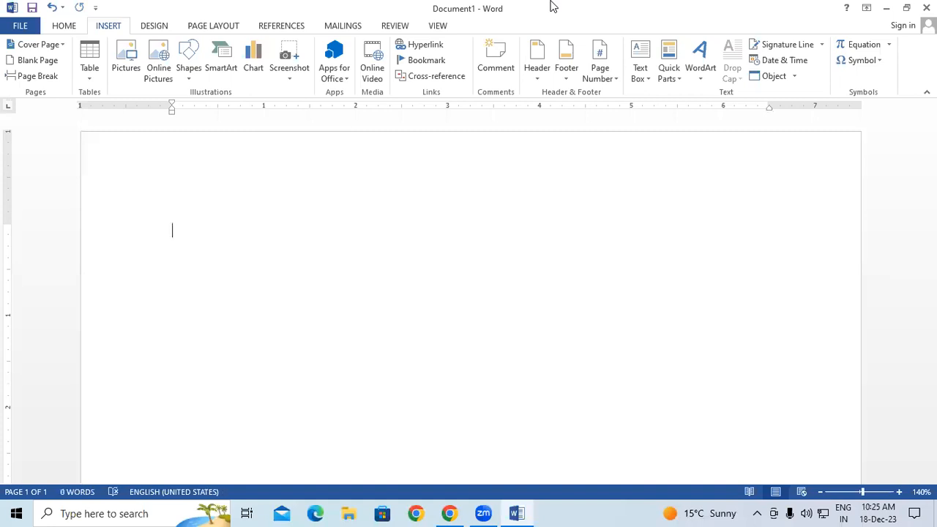
Show the Quick Parts Document Property submenu of insertable fields
left_click(668, 66)
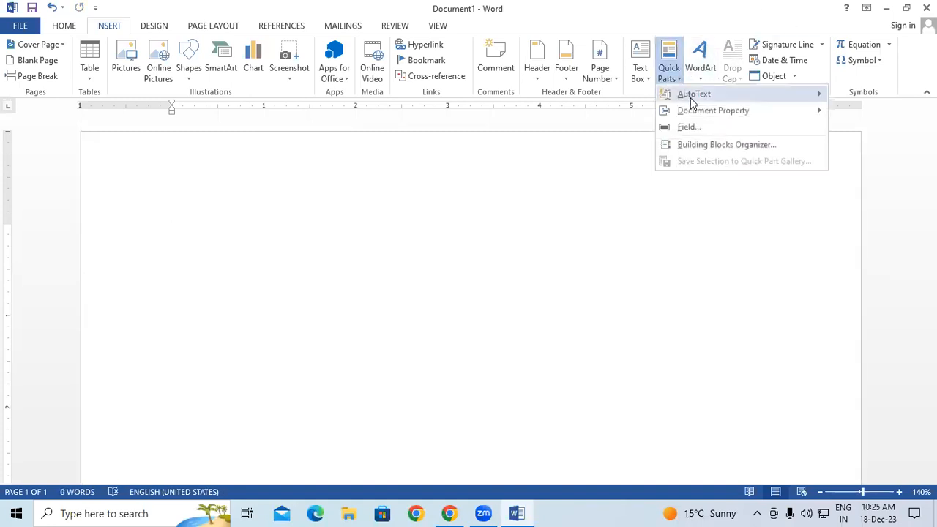
mouse_move(692, 110)
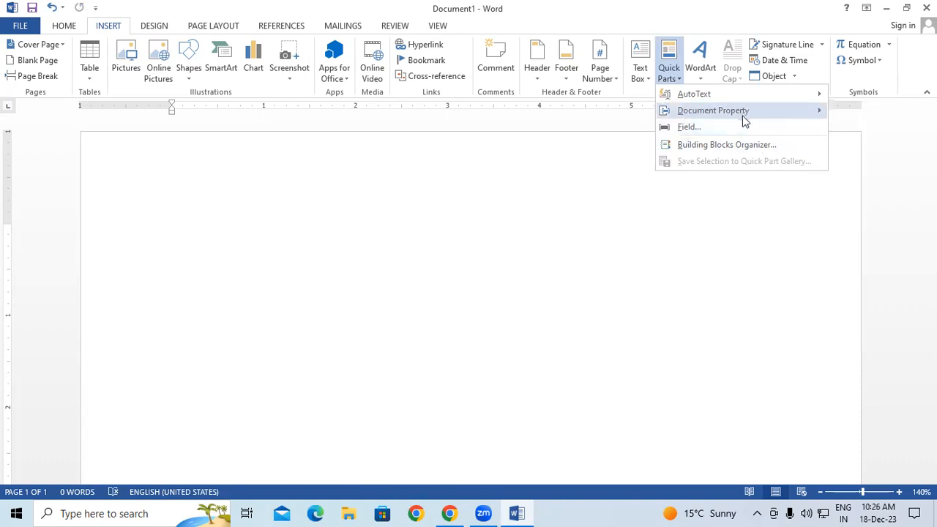
Insert a Company document property field and fill it with 'git'
left_click(867, 178)
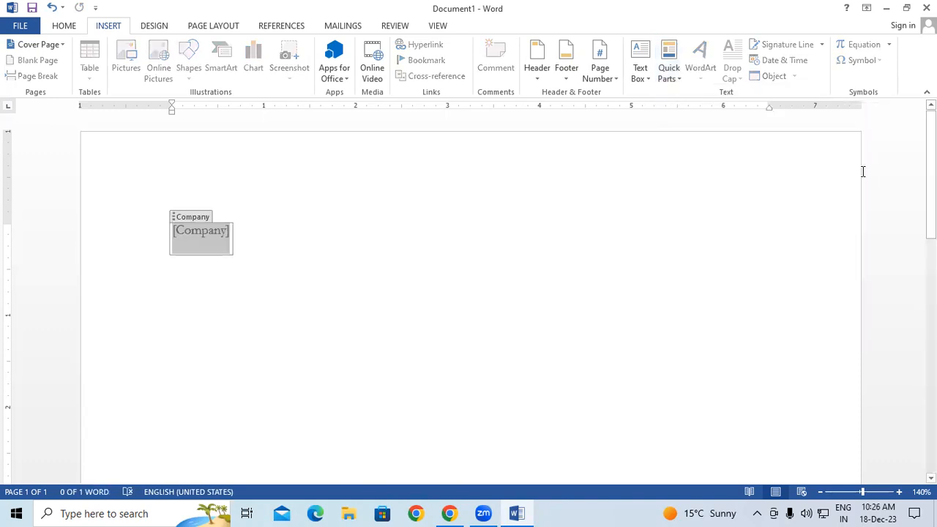
left_click(215, 234)
type("git")
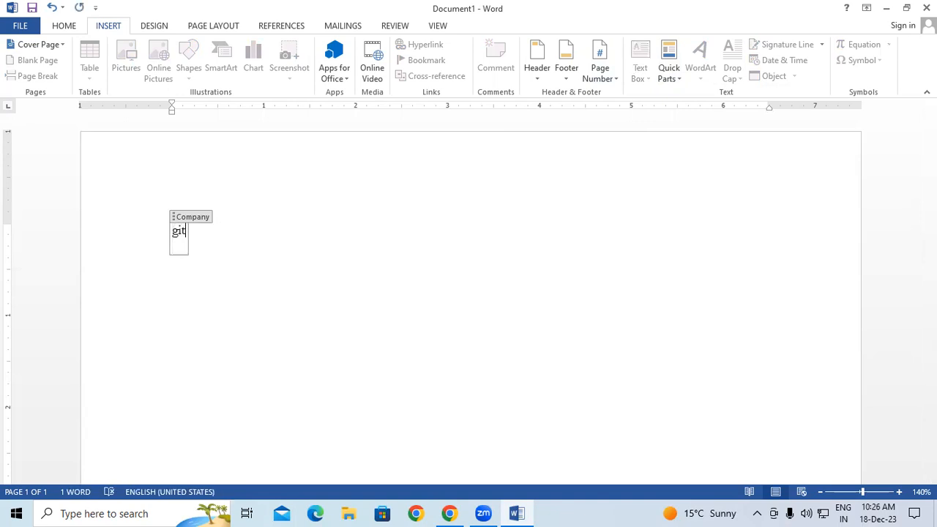
left_click(363, 306)
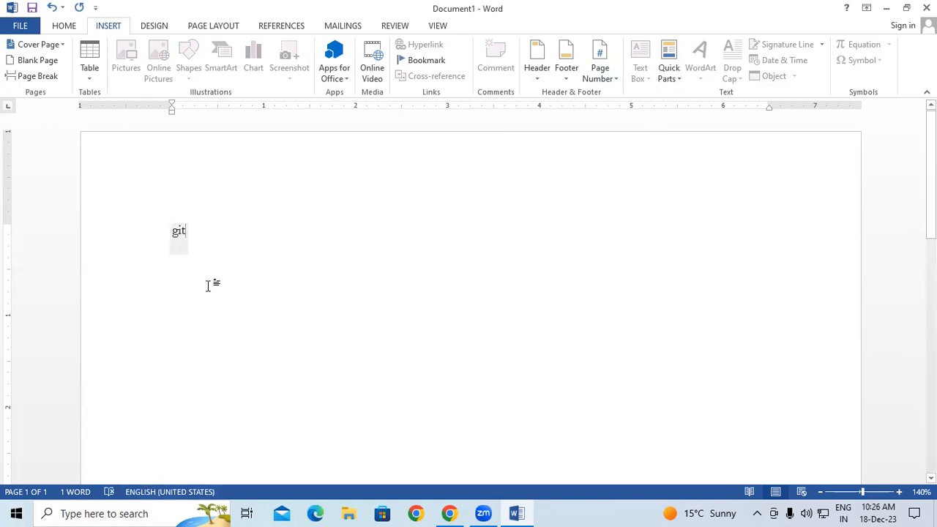
left_click(179, 244)
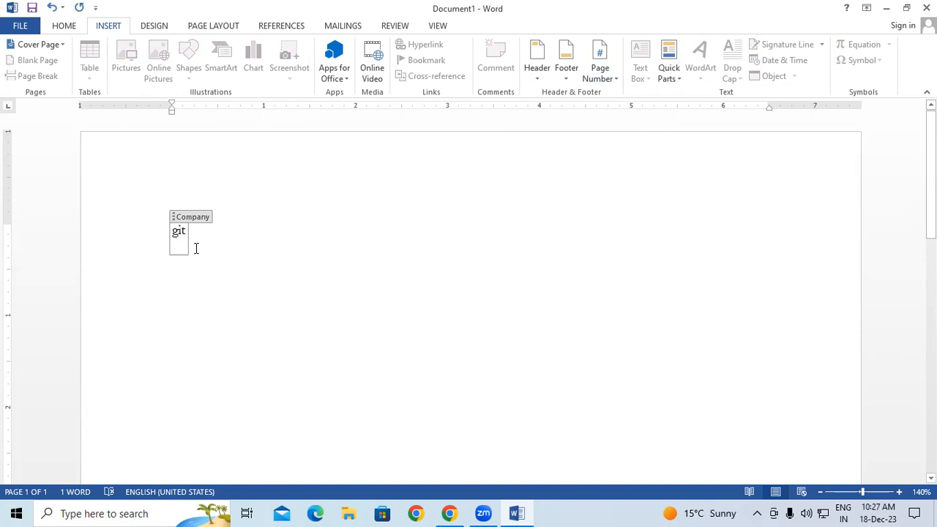
left_click(262, 251)
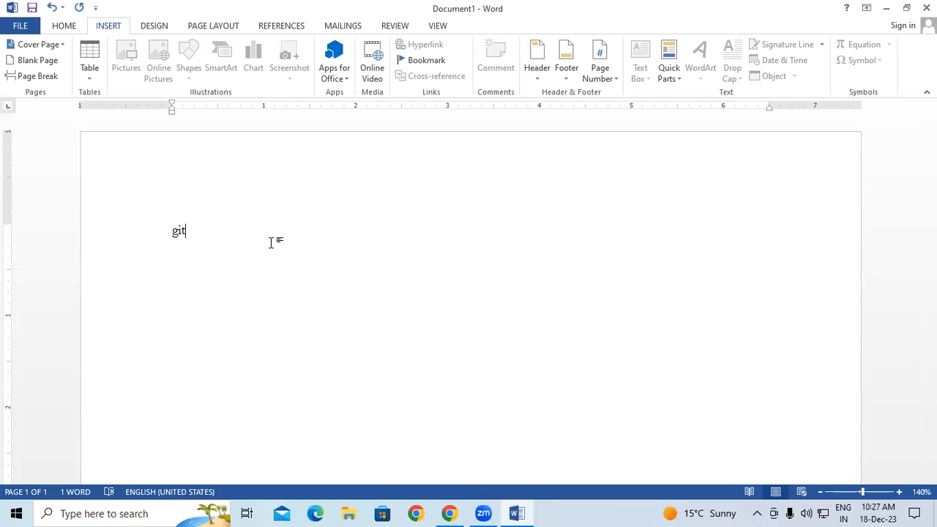
Clear the 'git' text from the page so it is empty again
left_click(668, 79)
mouse_move(704, 114)
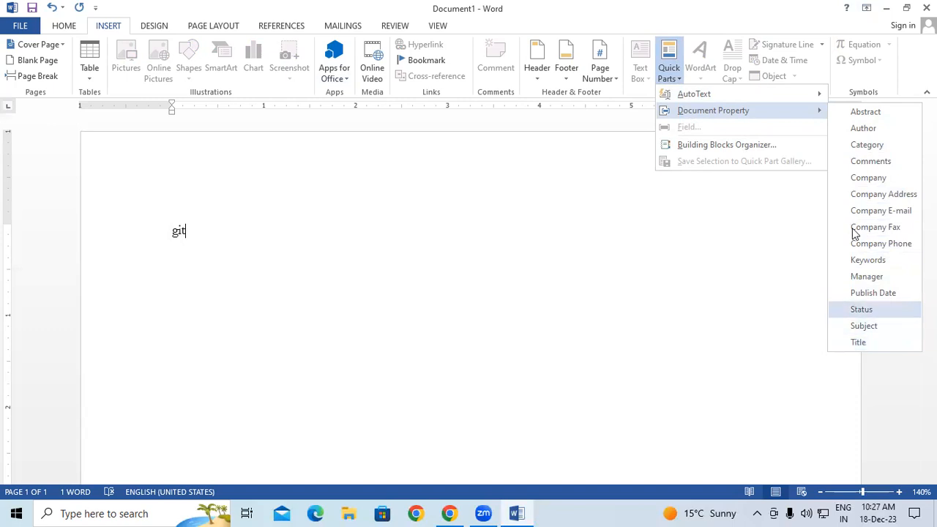
left_click(376, 280)
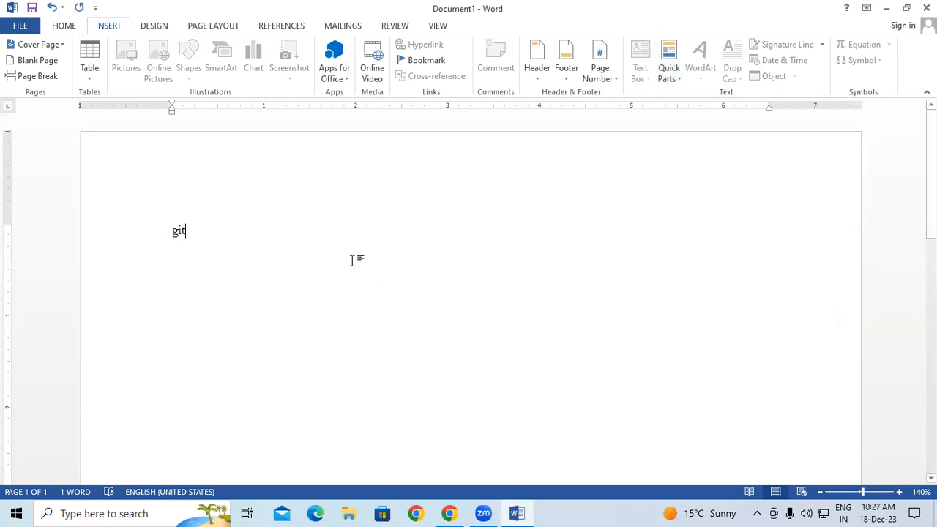
key("ctrl+a")
key("BackSpace")
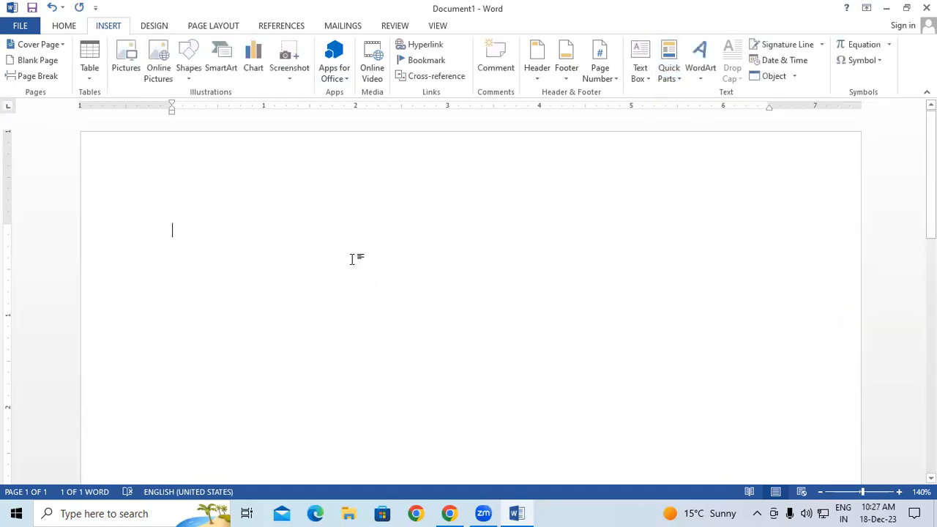
left_click(669, 70)
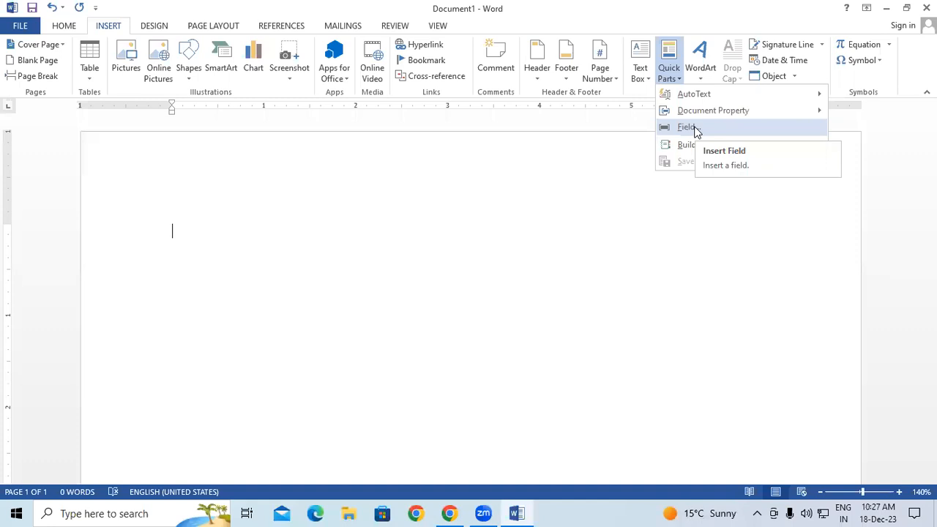
left_click(365, 175)
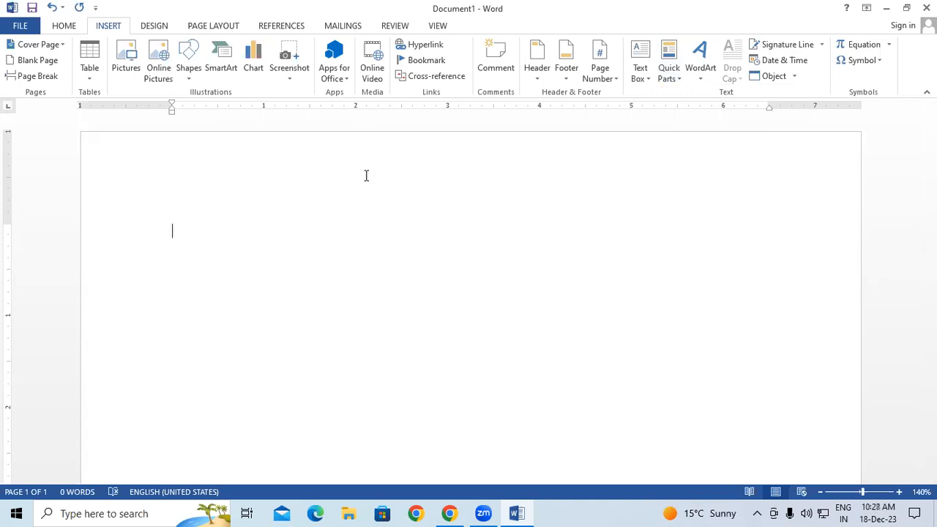
Insert a 6x3 table and type 20, 60, 20 across the first row's cells
left_click(91, 71)
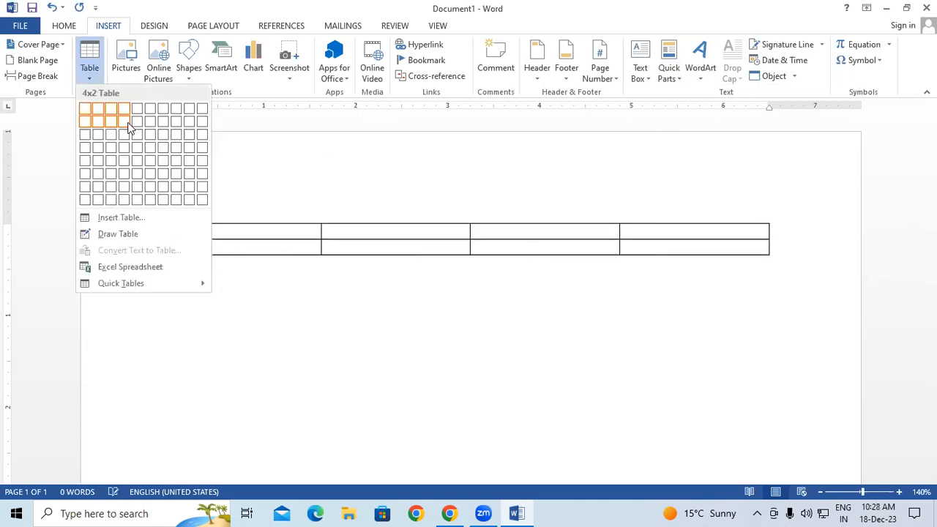
left_click(150, 135)
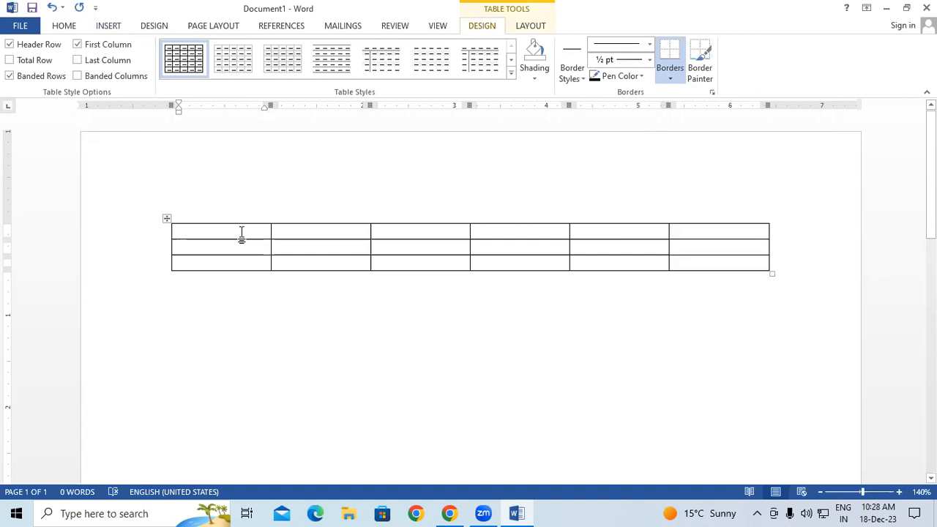
type("20")
key("Tab")
type("60")
key("Tab")
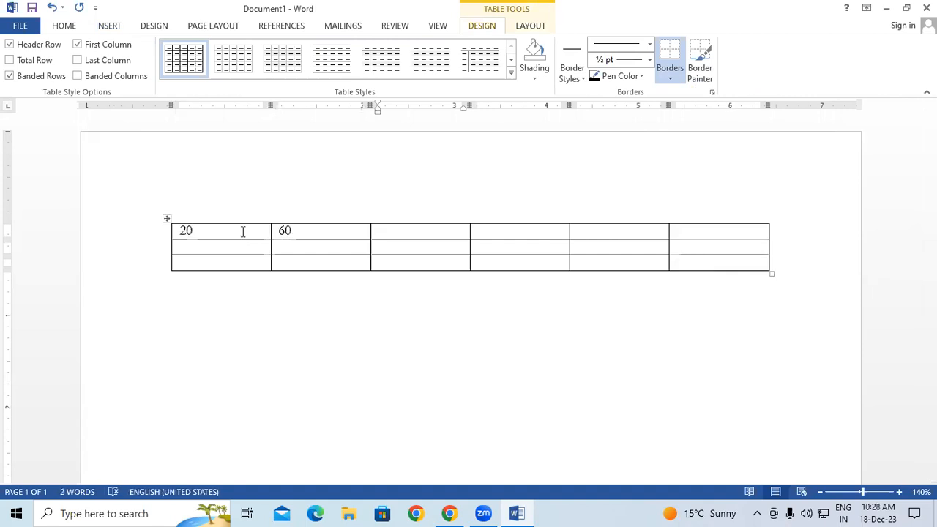
type("20")
key("Tab")
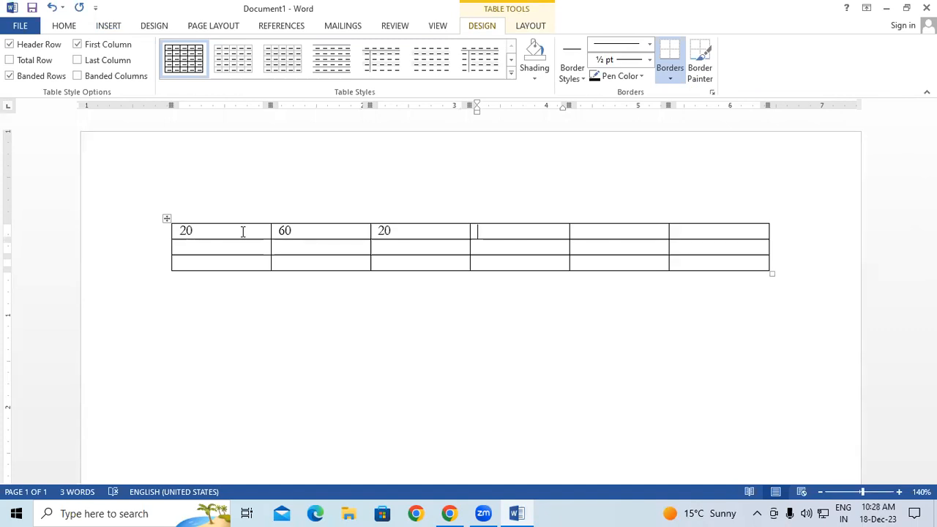
left_click(109, 28)
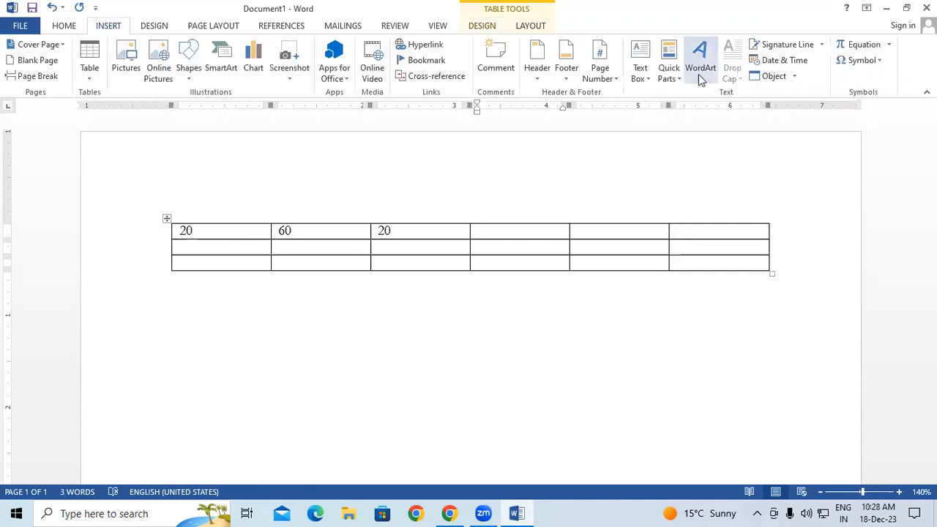
Total the top row with a =SUM(LEFT) formula field, giving 100
left_click(674, 82)
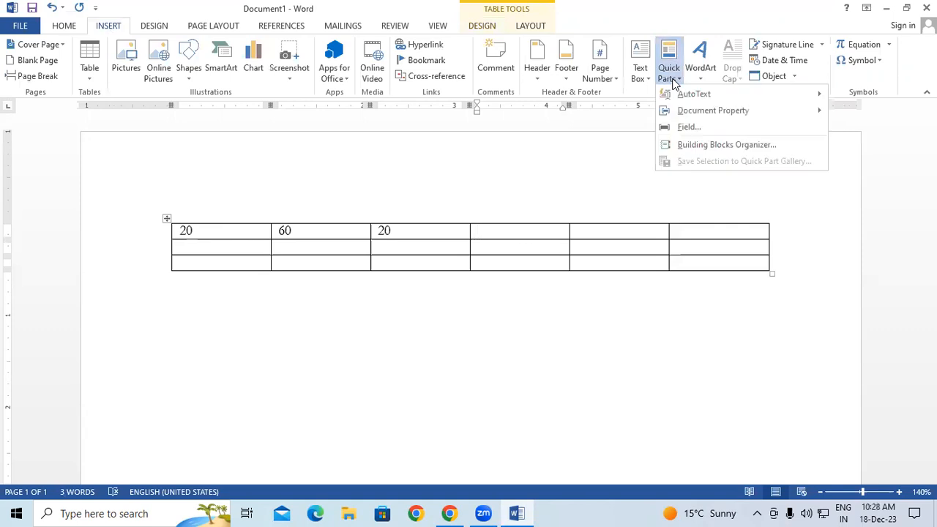
left_click(686, 129)
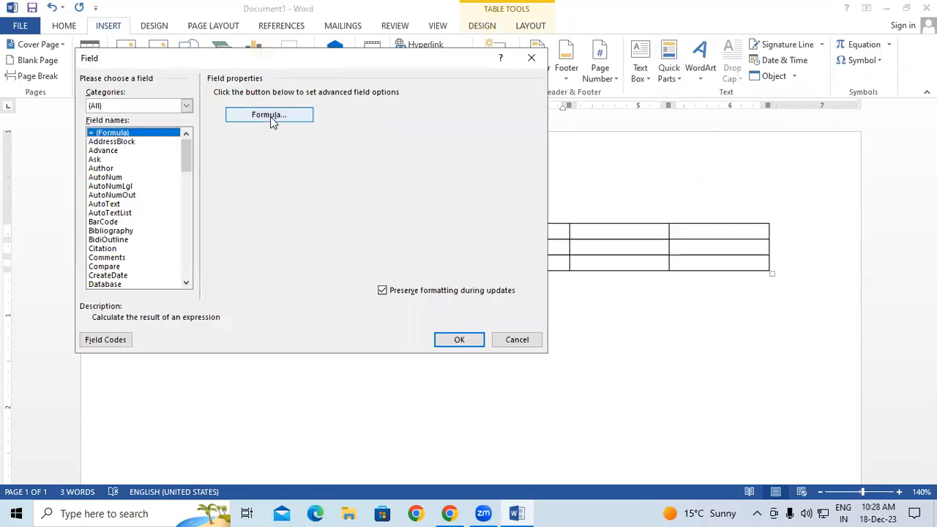
left_click(270, 117)
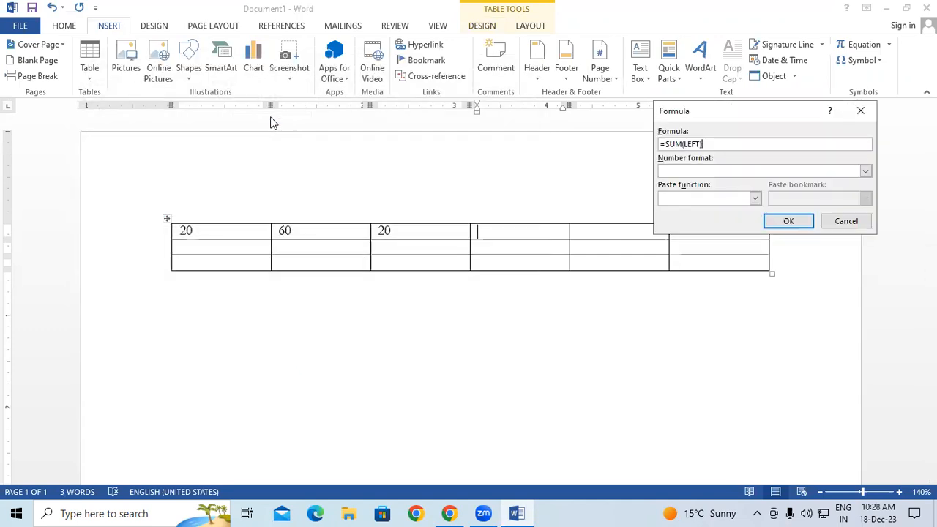
left_click(788, 221)
left_click_drag(521, 231, 470, 231)
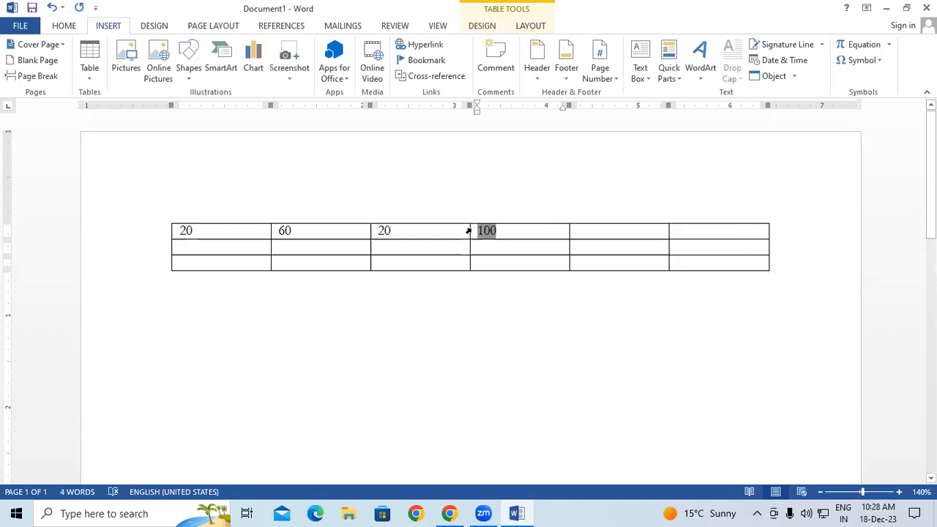
left_click(503, 249)
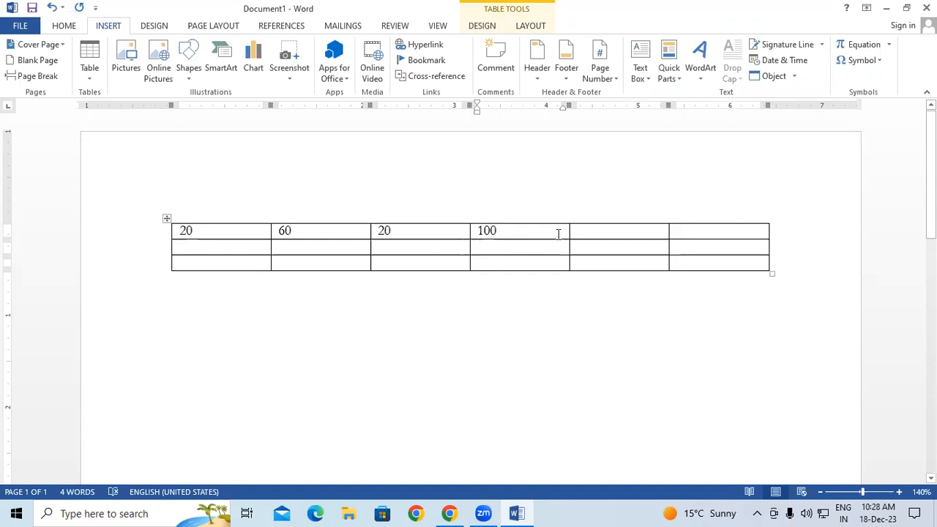
Enter 999 in the top row's sixth cell and 882 beneath it
left_click(595, 231)
key("Tab")
type("10")
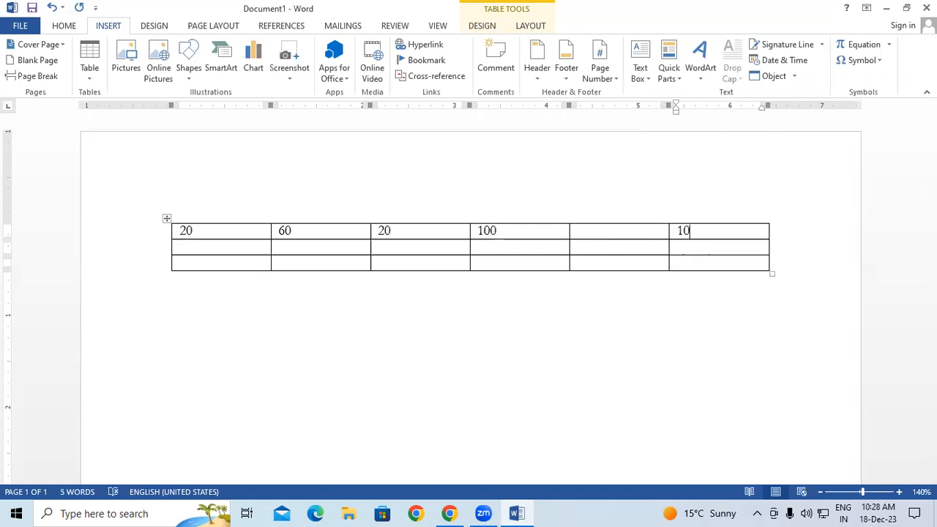
key("BackSpace")
key("BackSpace")
type("**")
key("BackSpace")
key("BackSpace")
type("999")
key("Down")
type("882")
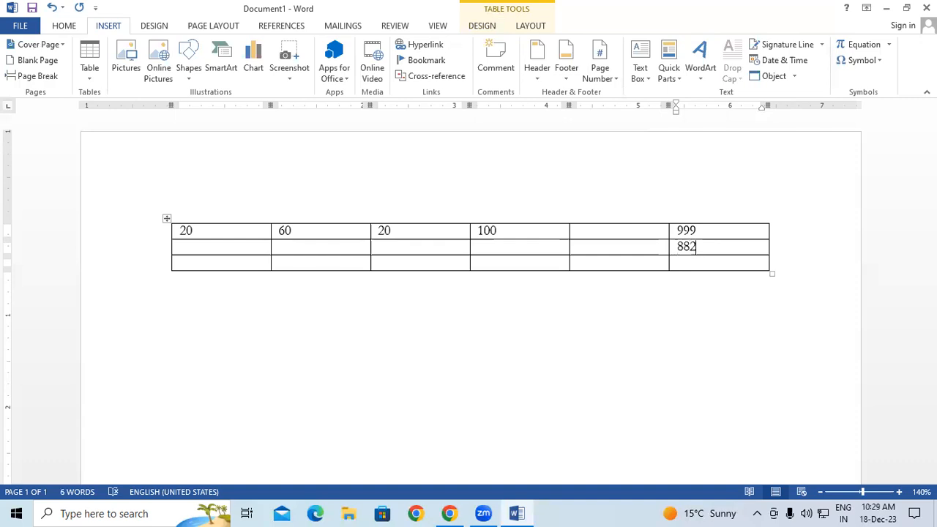
left_click(711, 264)
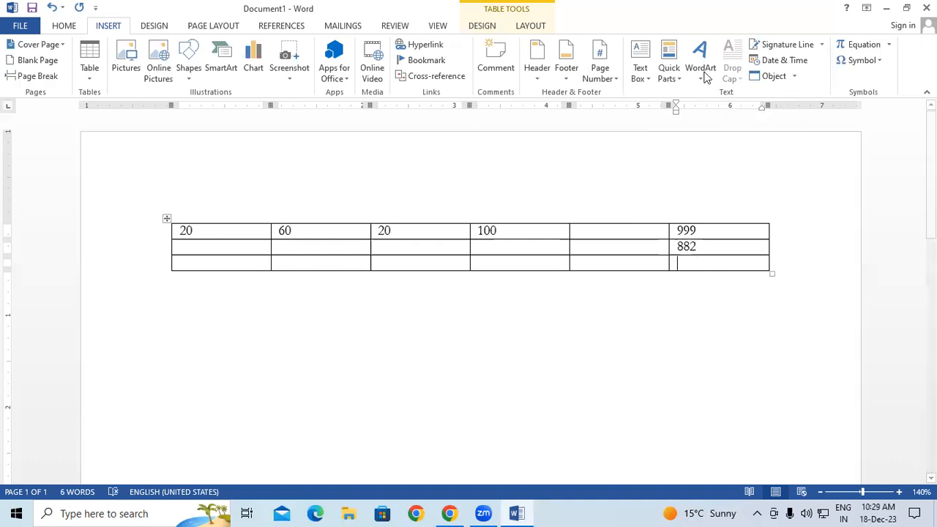
Total the sixth column with =SUM(ABOVE) in its bottom cell, showing 1881
left_click(671, 69)
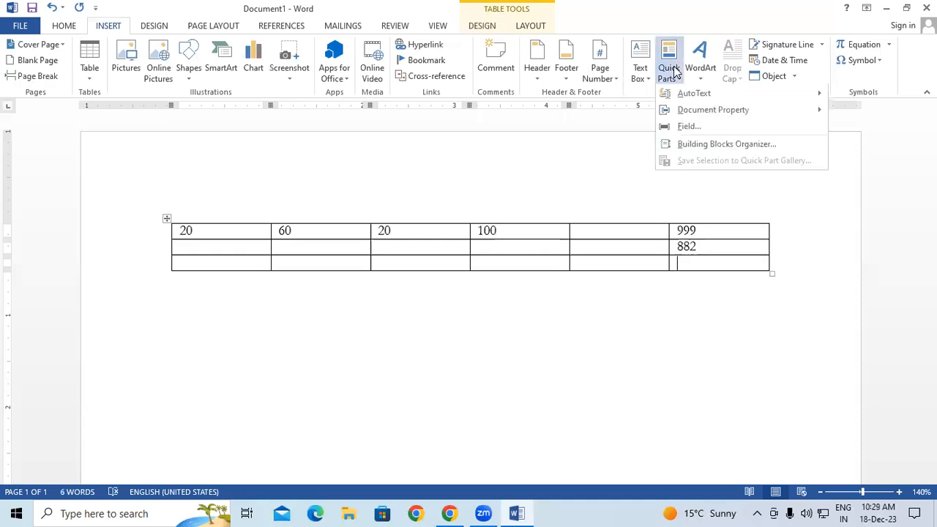
left_click(680, 128)
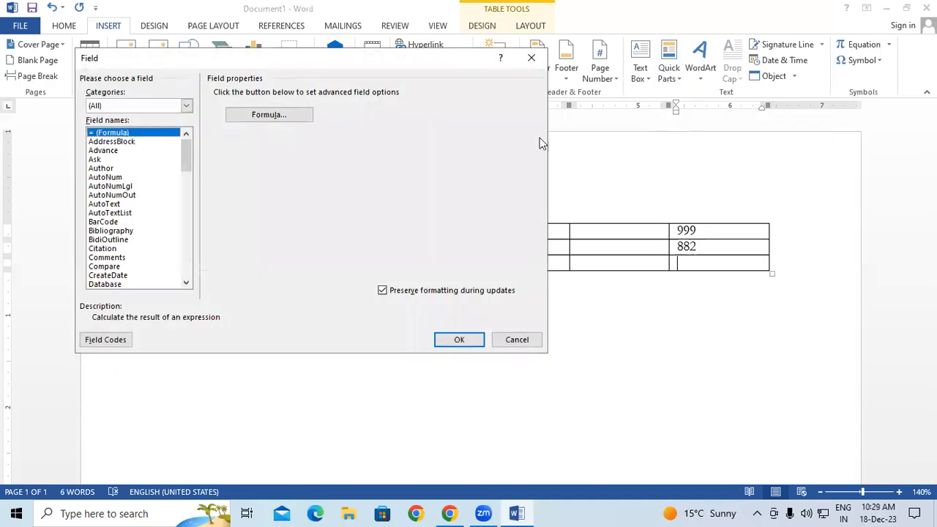
left_click(285, 120)
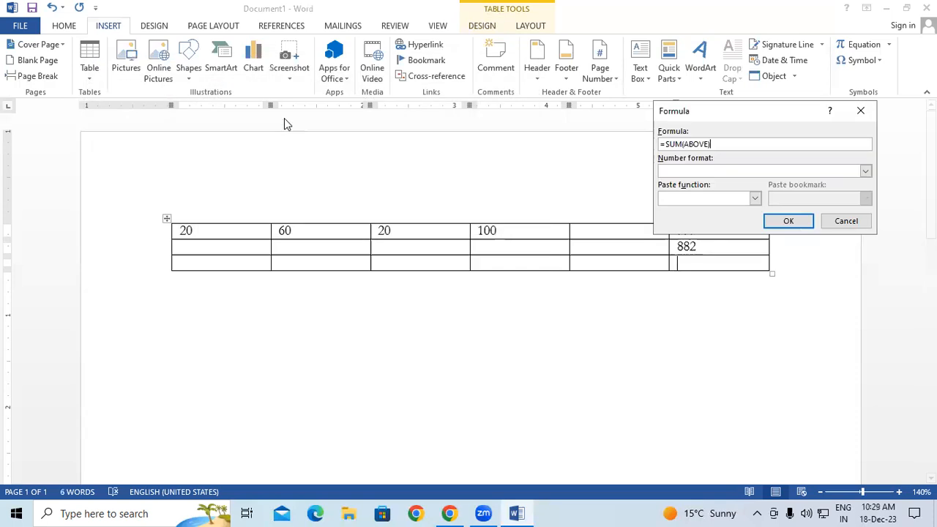
left_click(784, 221)
left_click(619, 262)
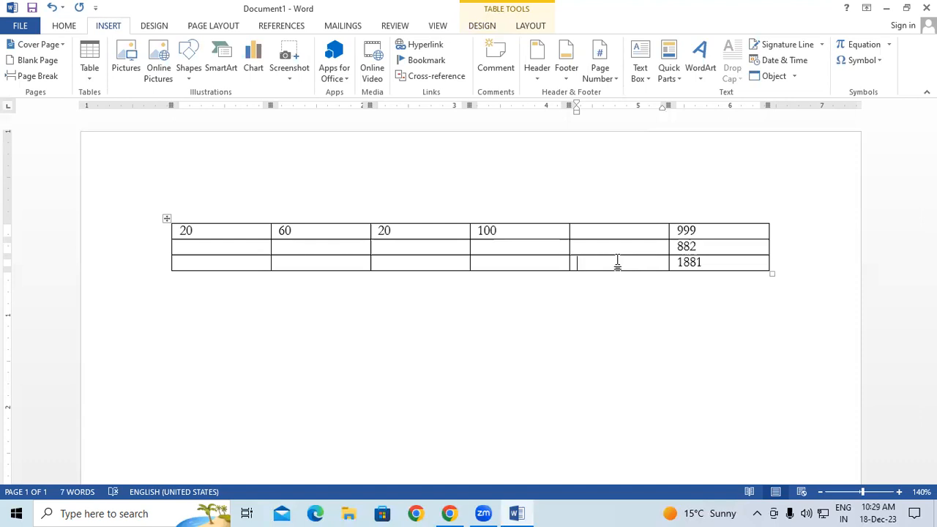
left_click(483, 316)
Delete the entire table, then browse Quick Parts and Cover Page galleries without inserting anything
key("ctrl+a")
key("Delete")
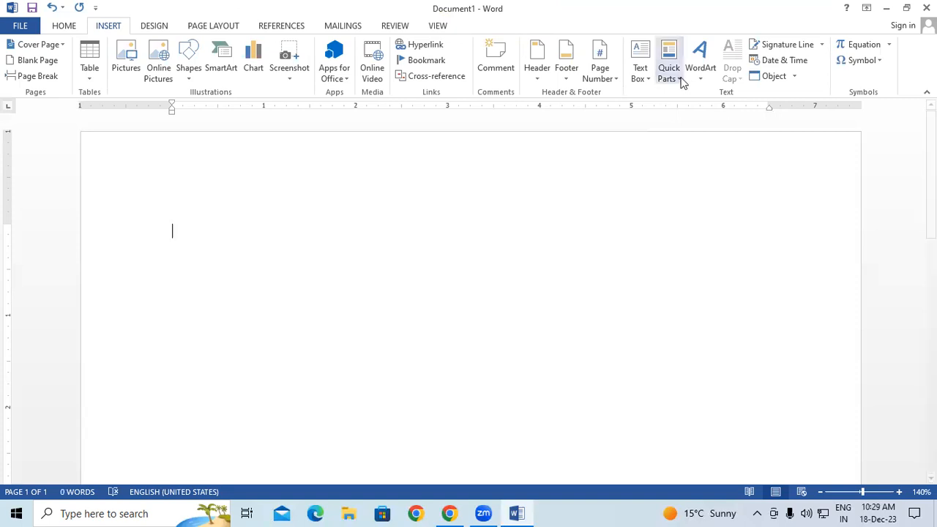
left_click(680, 79)
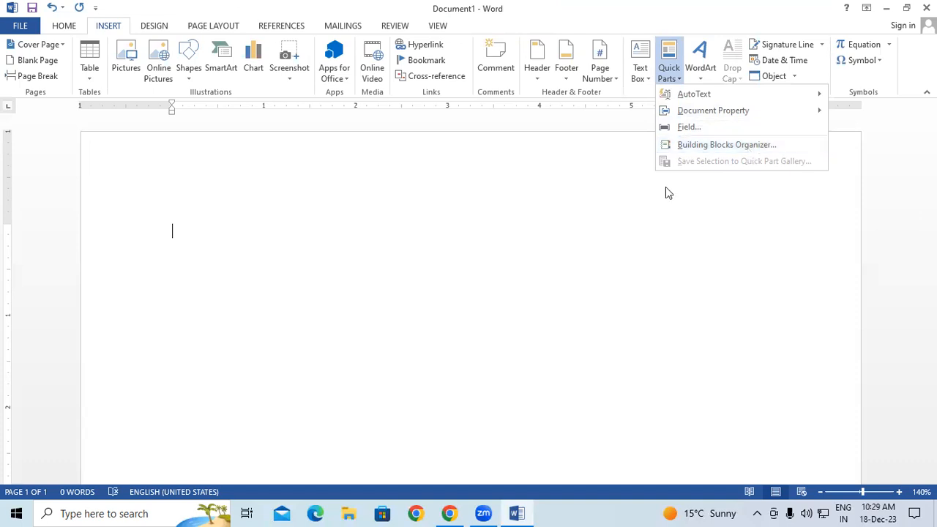
left_click(55, 80)
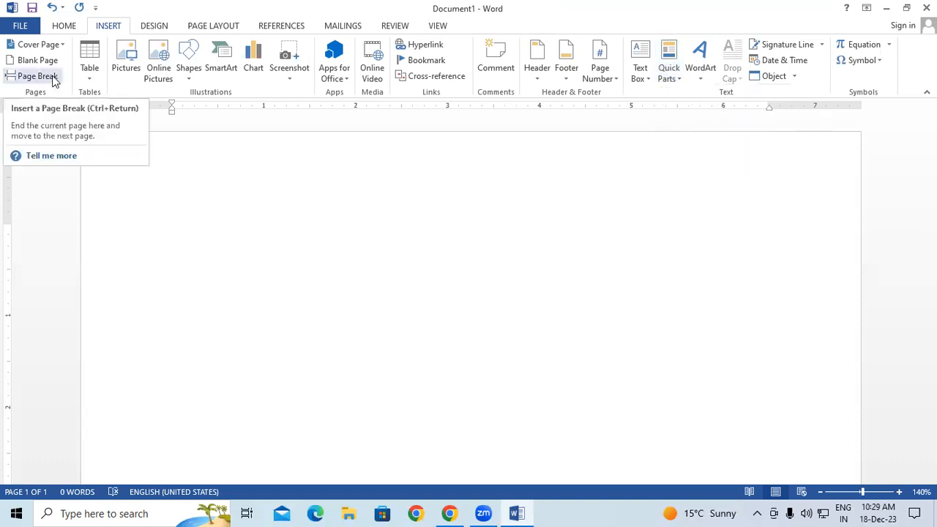
left_click(62, 46)
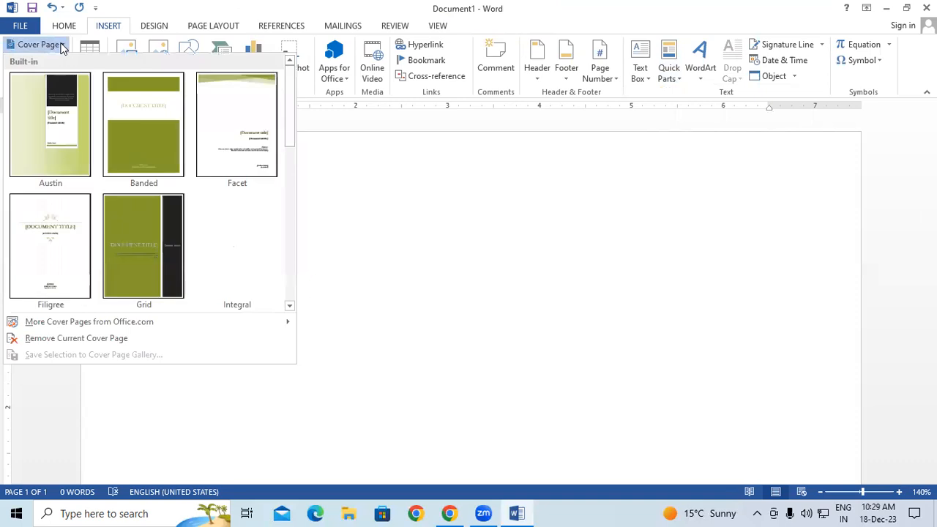
left_click(325, 262)
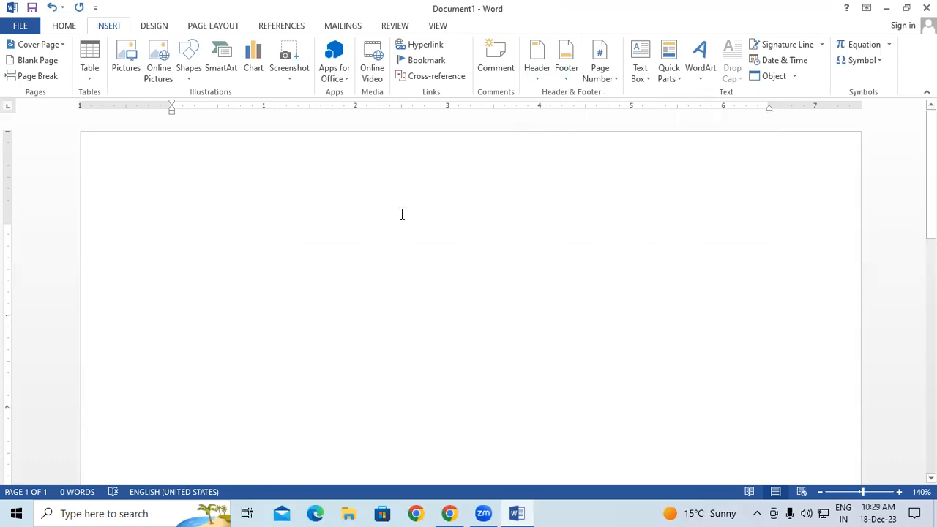
Insert the 'Video provides' AutoText from the Building Blocks Organizer, then delete it
left_click(666, 74)
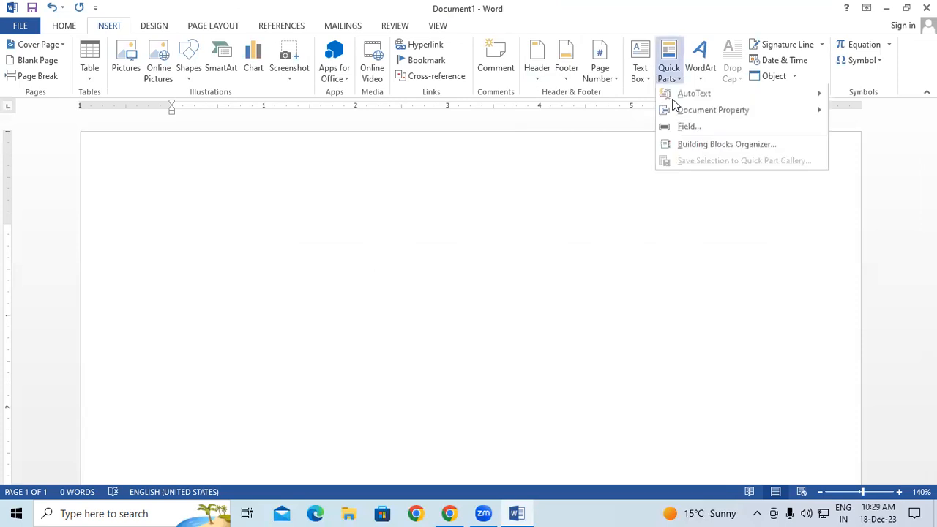
left_click(697, 149)
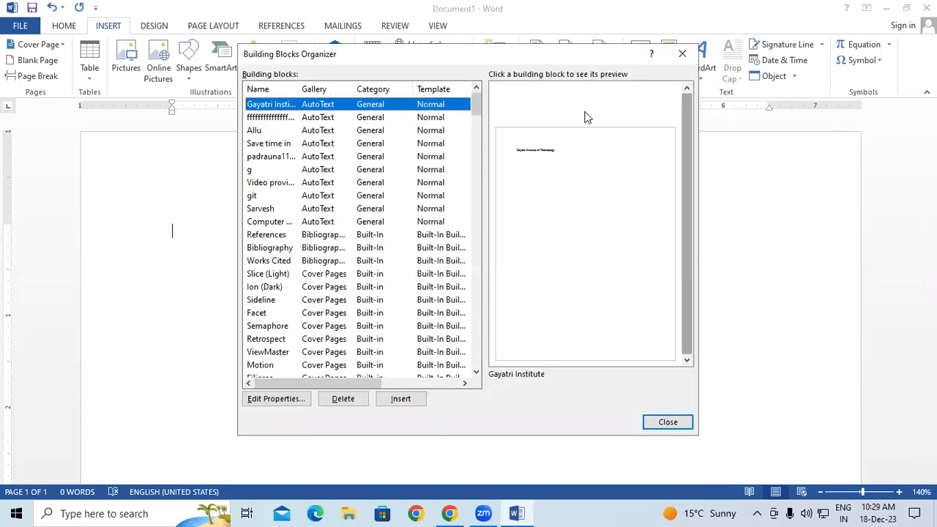
left_click(329, 120)
left_click(317, 143)
left_click(318, 182)
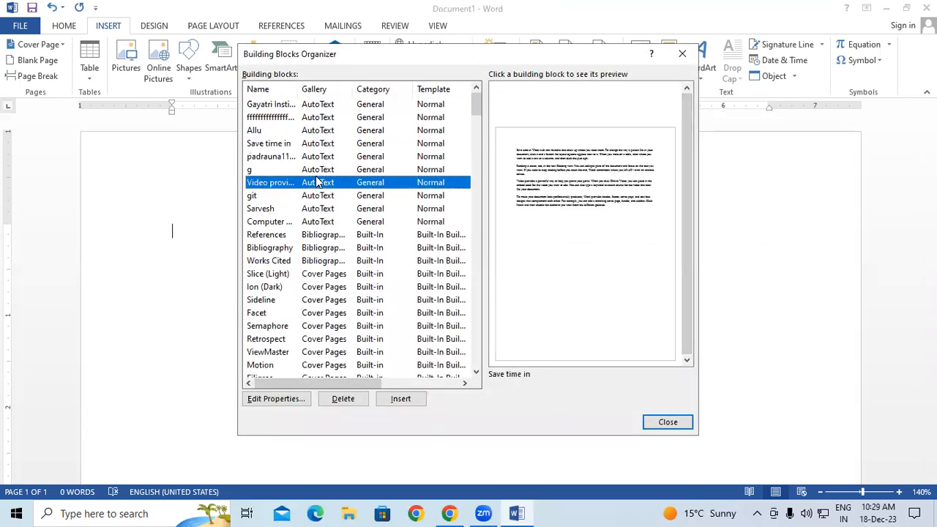
left_click(317, 208)
left_click(327, 196)
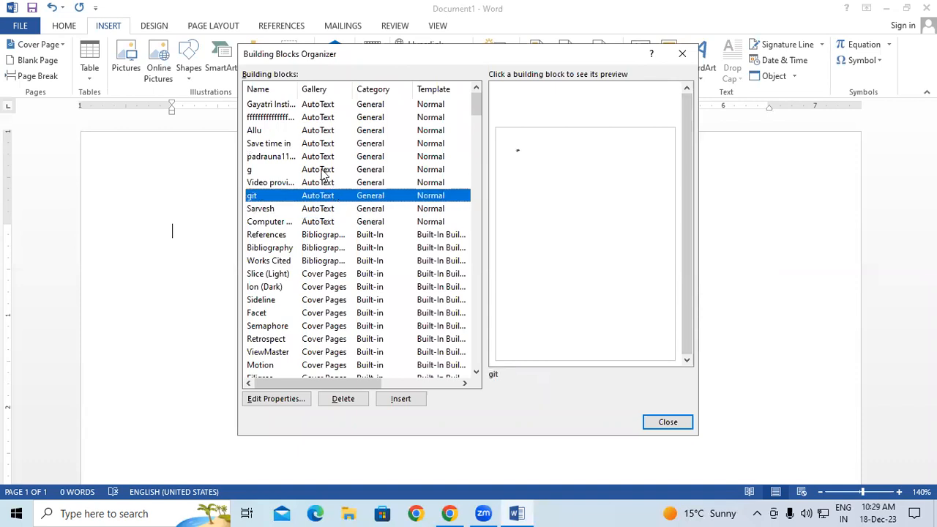
left_click(323, 170)
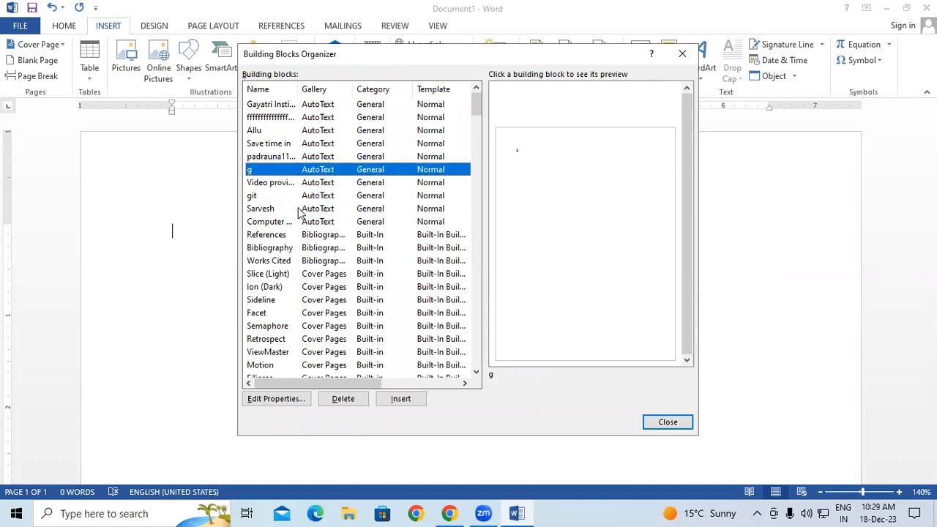
left_click(302, 185)
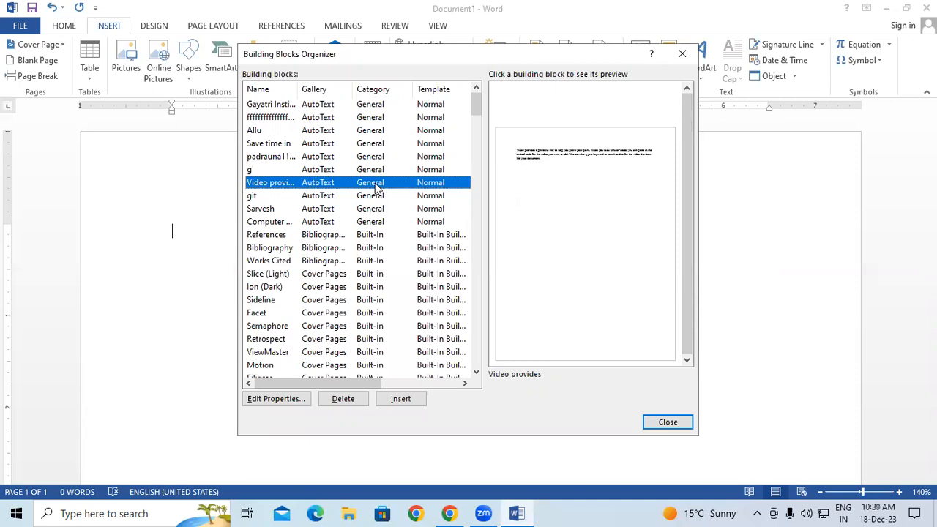
left_click(400, 399)
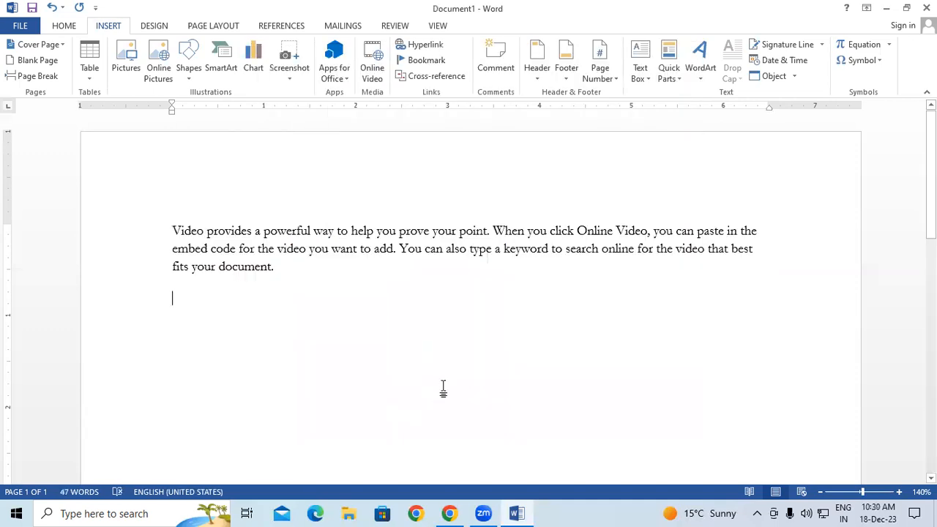
left_click_drag(234, 282, 153, 213)
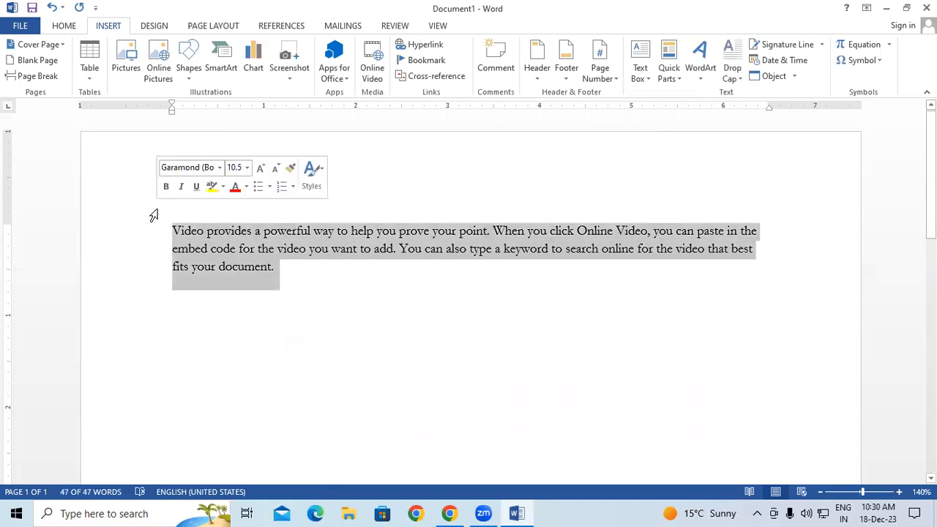
key("Delete")
Reopen the organizer and preview the Facet (Even/Odd Page), Banded and Integral headers
left_click(669, 72)
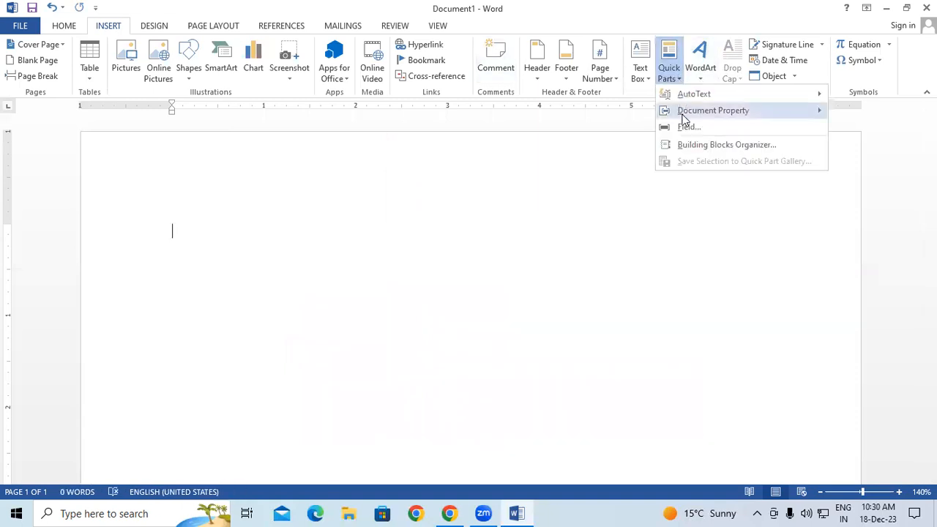
left_click(684, 144)
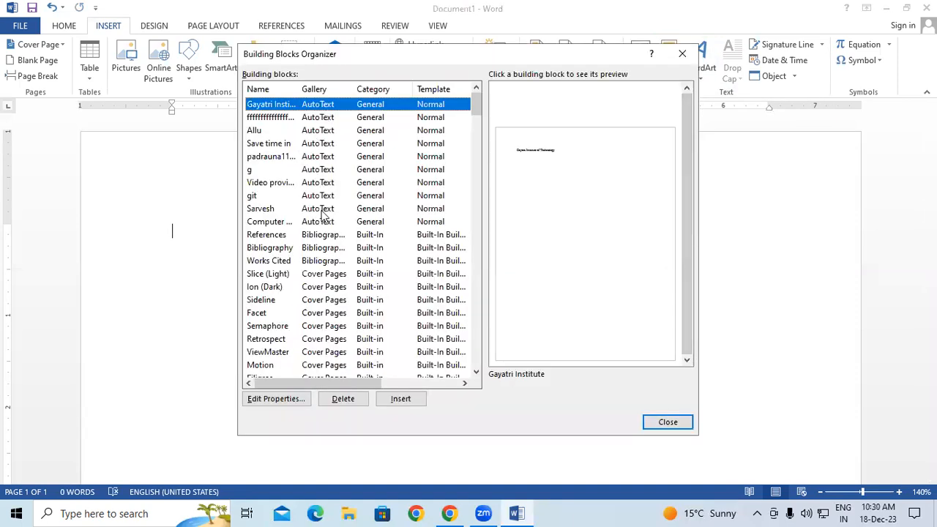
scroll(322, 212, "down", 4)
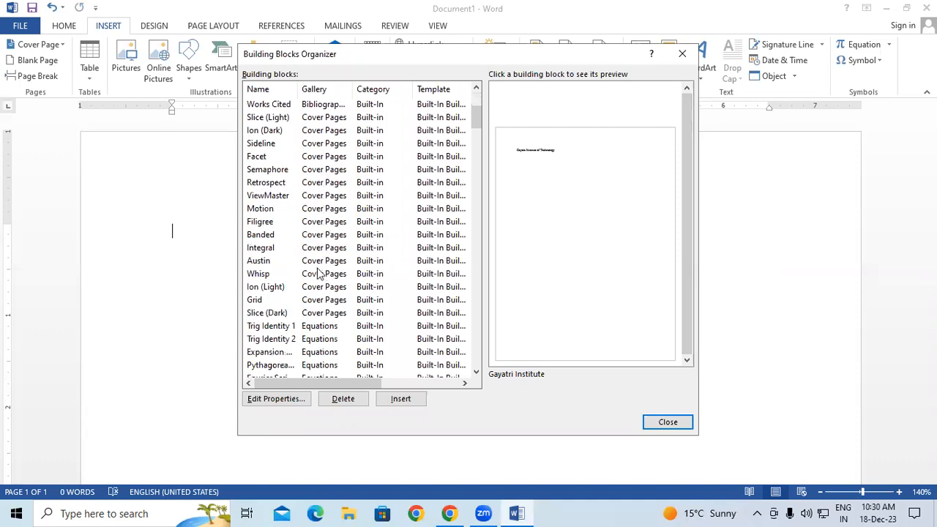
scroll(328, 240, "down", 3)
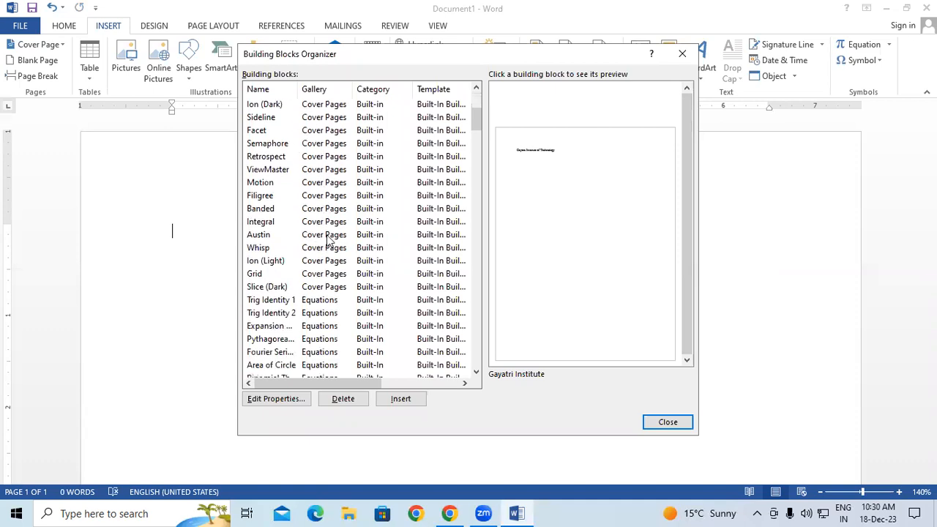
scroll(322, 243, "down", 1)
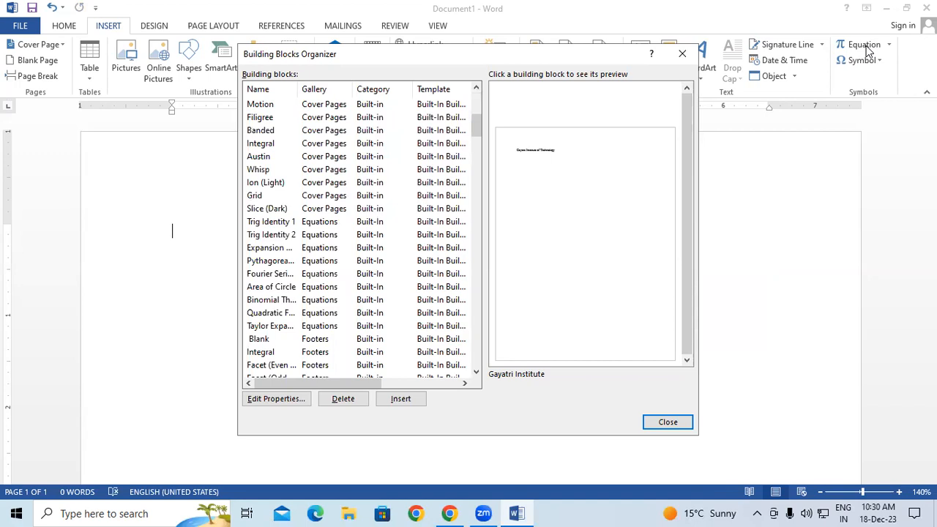
scroll(316, 245, "down", 2)
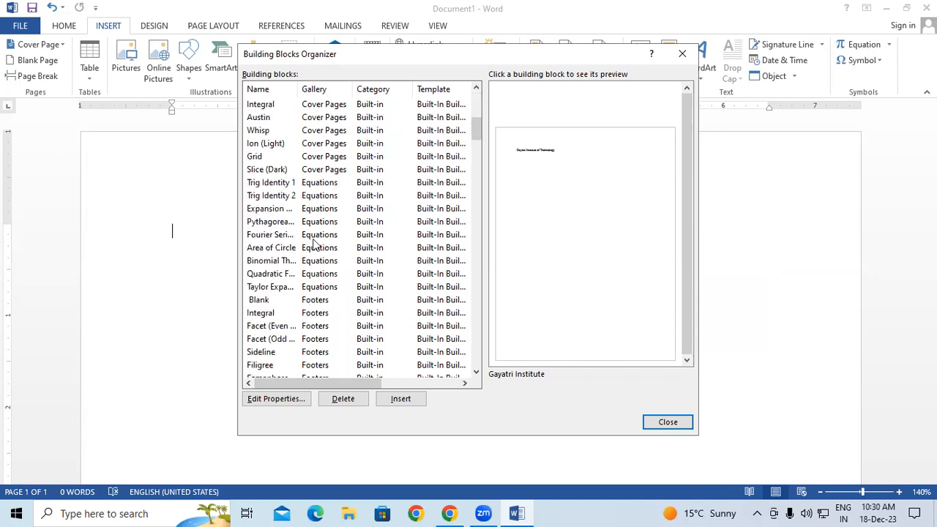
scroll(322, 287, "down", 2)
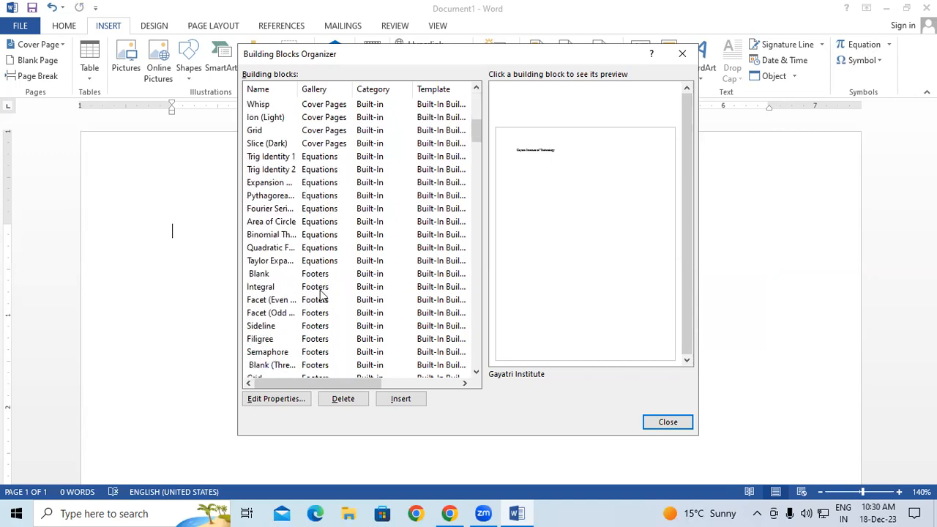
scroll(320, 313, "down", 6)
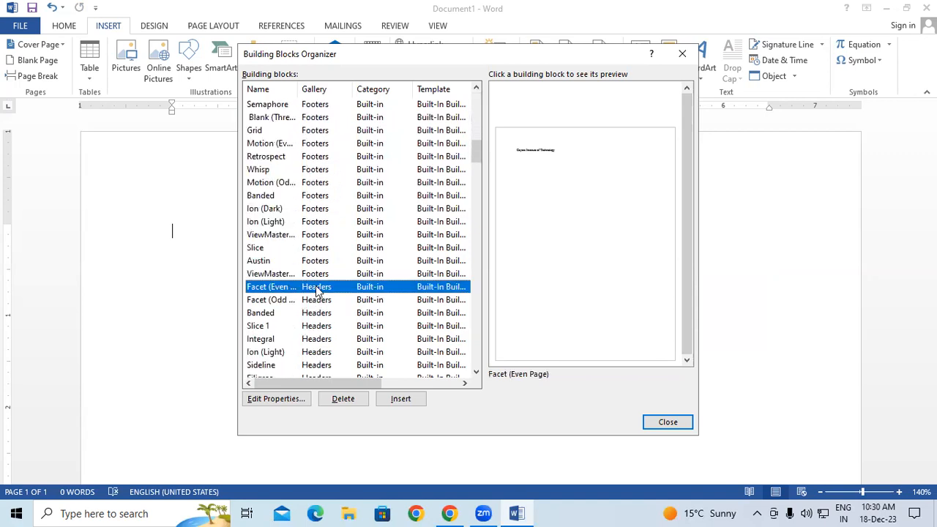
left_click(320, 287)
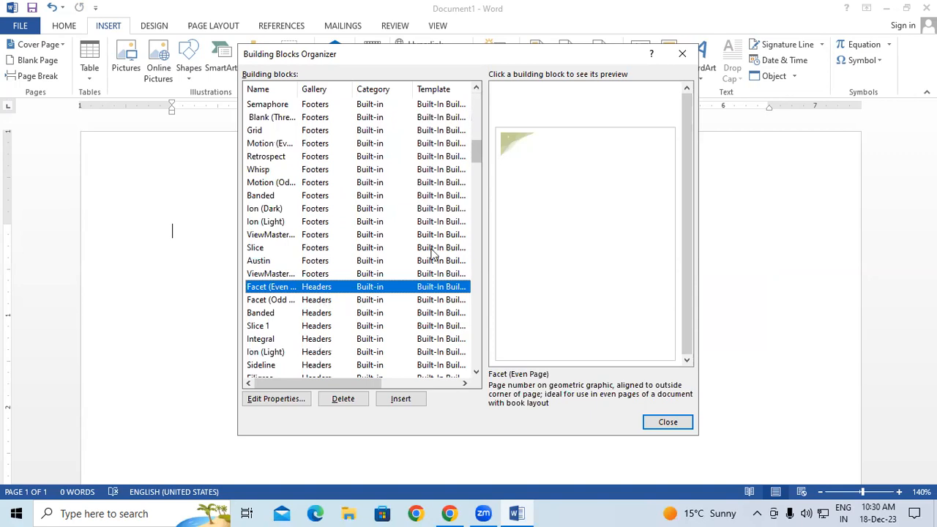
left_click(328, 301)
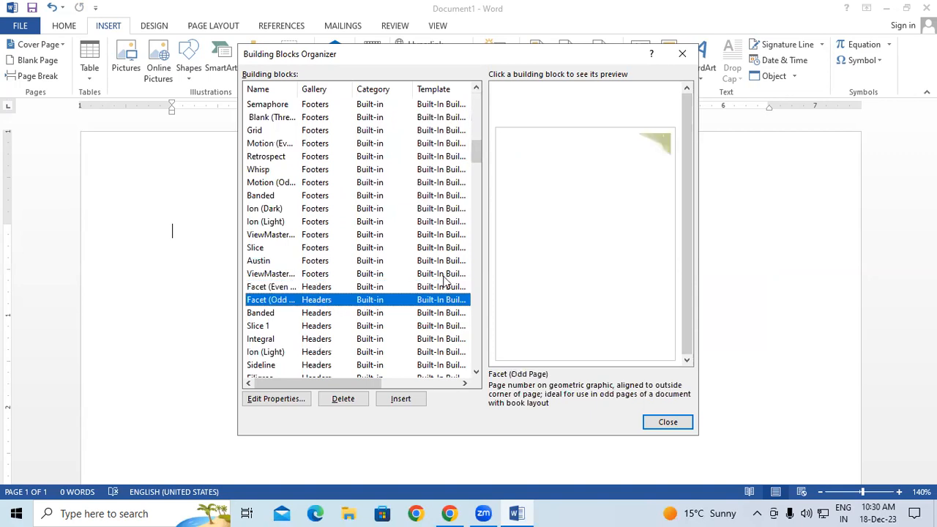
left_click(330, 313)
left_click(312, 338)
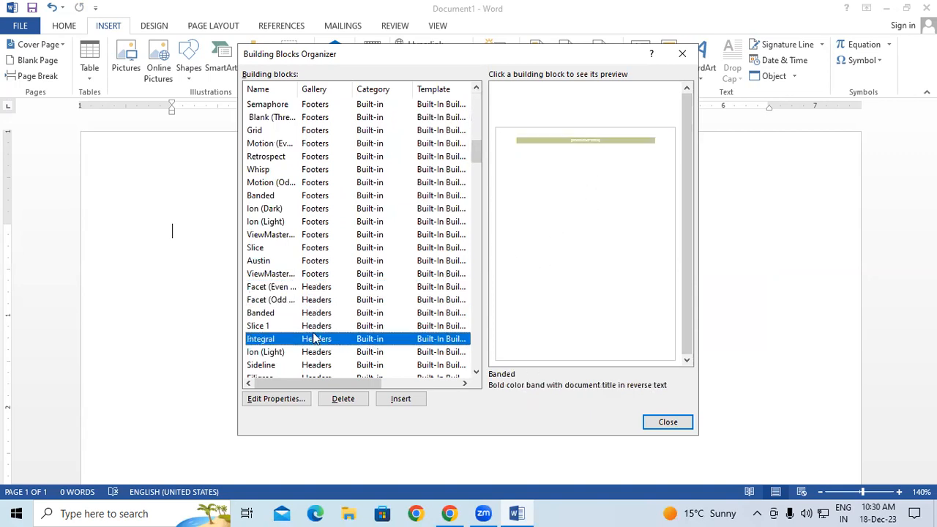
Preview the Sideline and Filigree headers and select Motion (Odd Page)
scroll(364, 300, "down", 2)
left_click(311, 287)
left_click(323, 314)
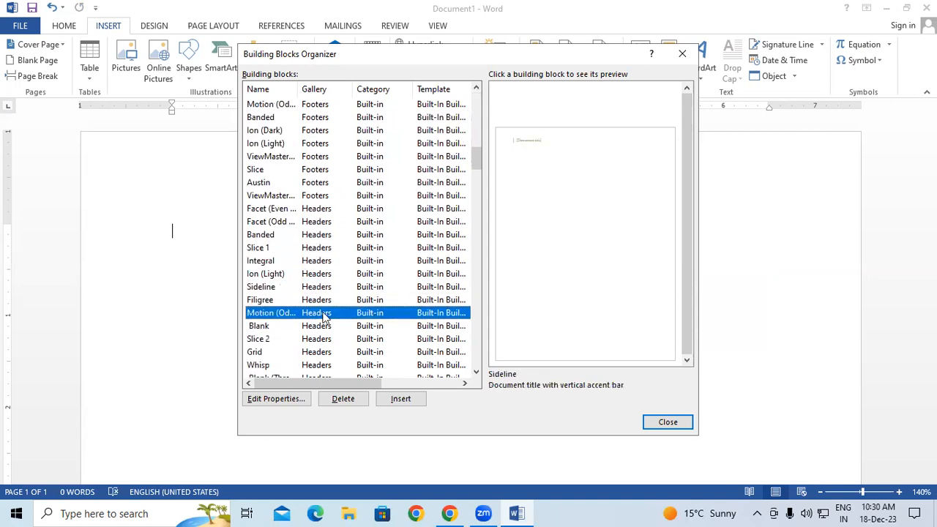
left_click(320, 326)
left_click(324, 300)
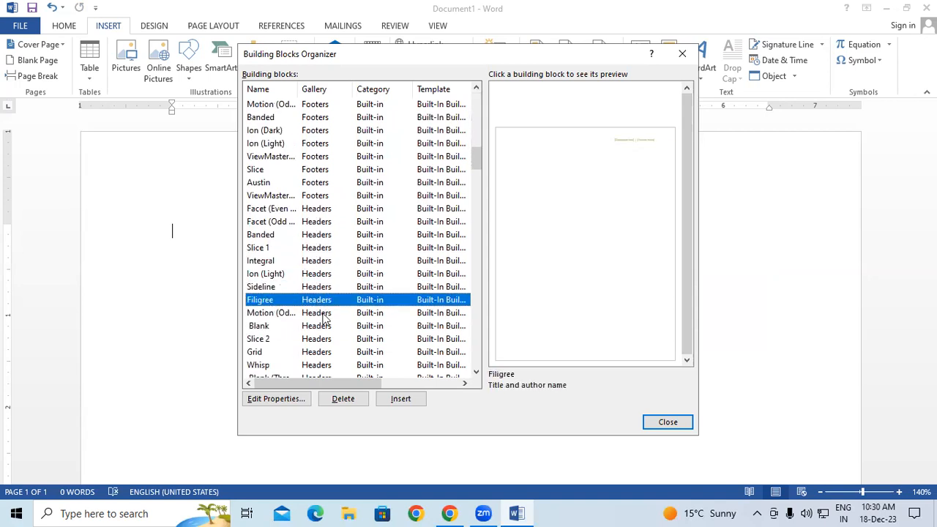
left_click(326, 313)
Insert the Motion (Odd Page) header and return to the document body
left_click(396, 400)
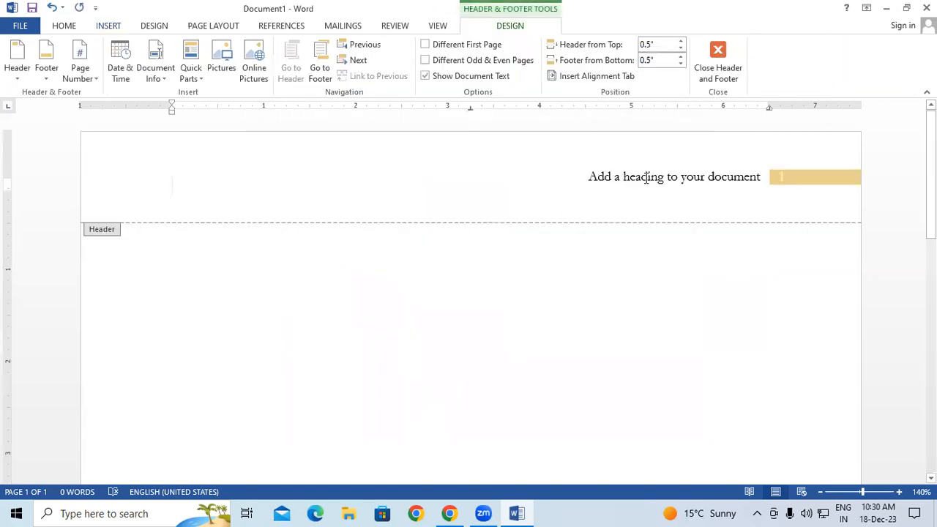
left_click(647, 177)
left_click(730, 297)
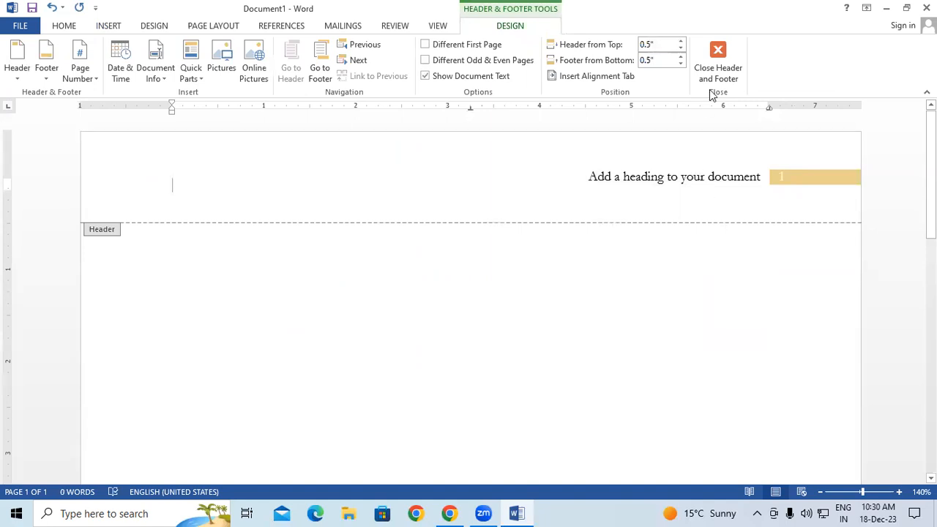
left_click(717, 62)
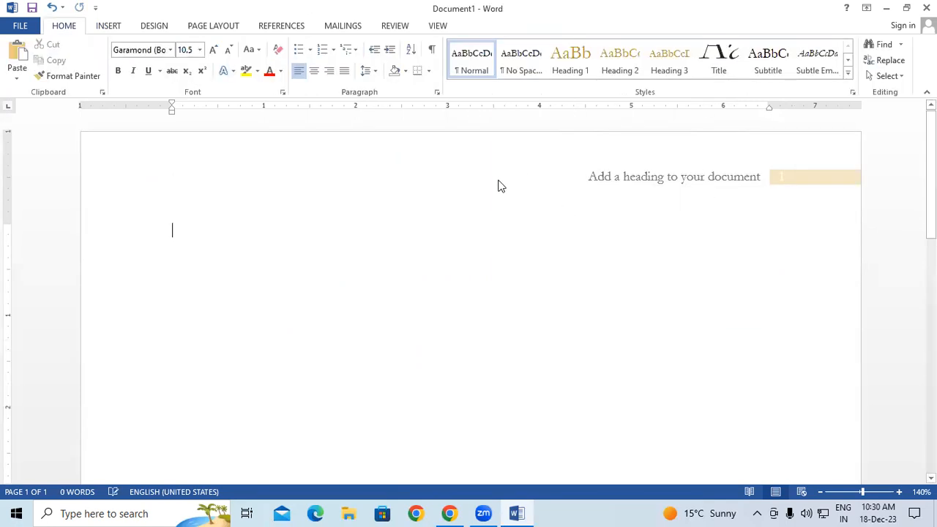
Reopen the Building Blocks Organizer and preview the Dots and Brackets 2 page-number designs
left_click(117, 25)
left_click(679, 79)
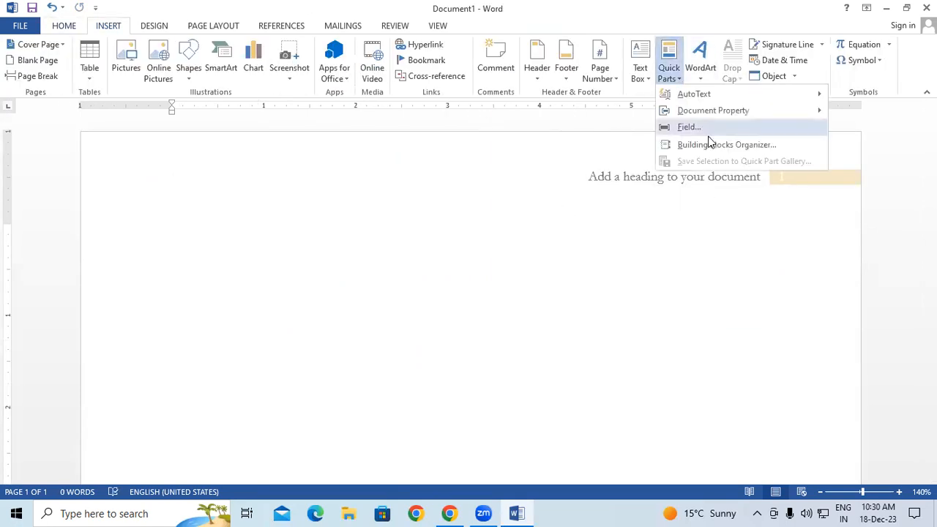
left_click(708, 142)
scroll(446, 190, "down", 4)
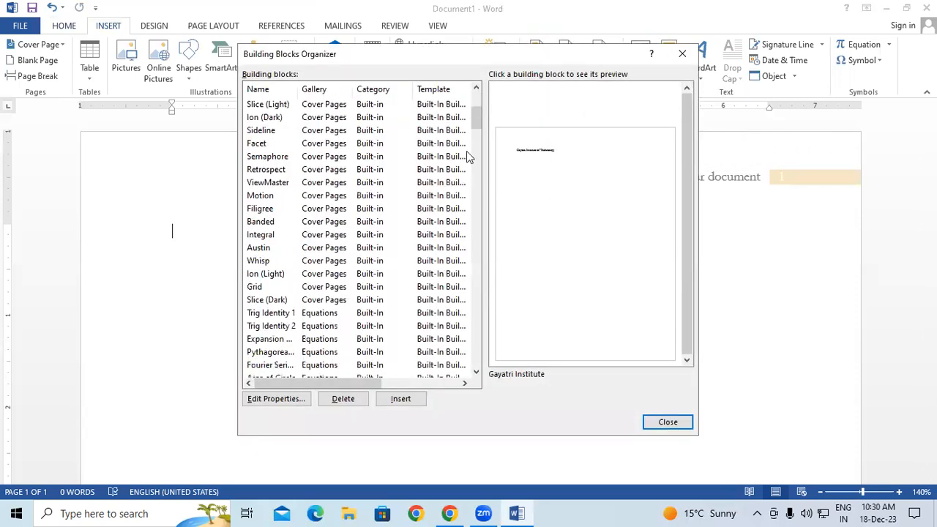
left_click(477, 285)
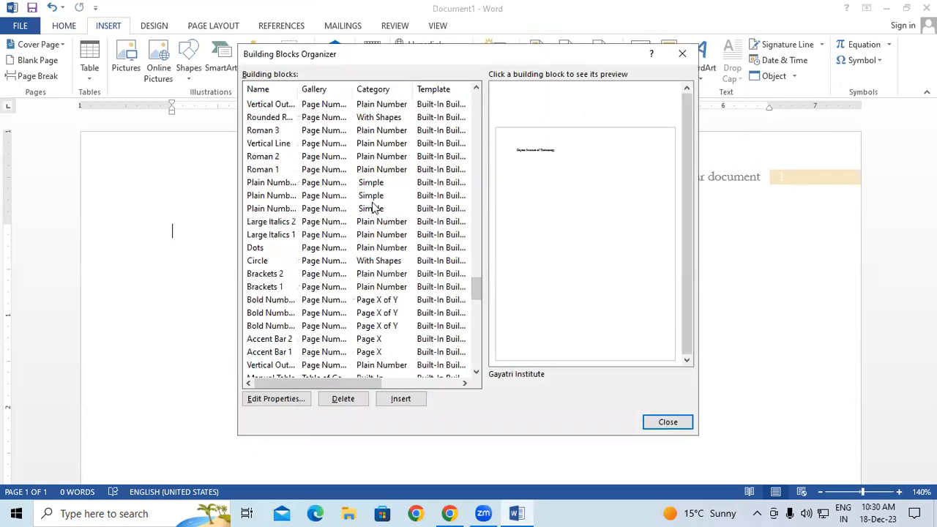
scroll(363, 201, "down", 2)
left_click(319, 171)
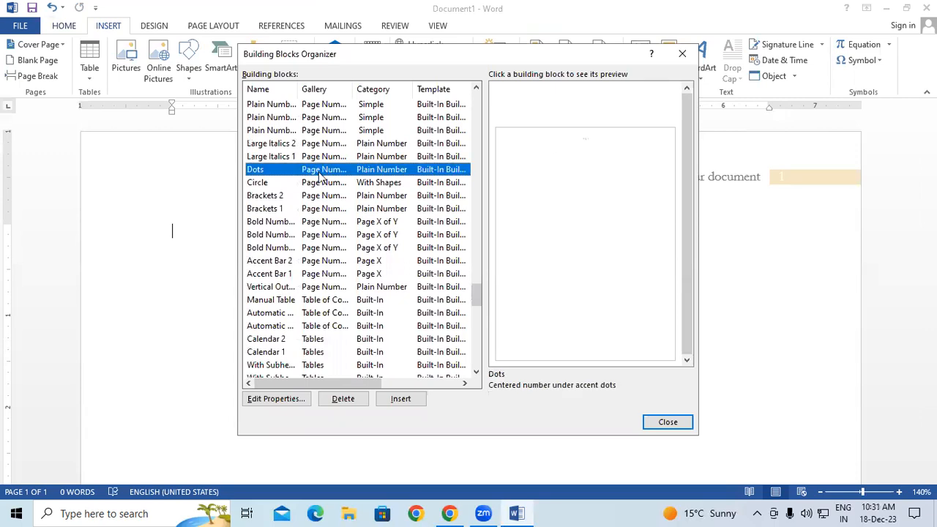
left_click(322, 196)
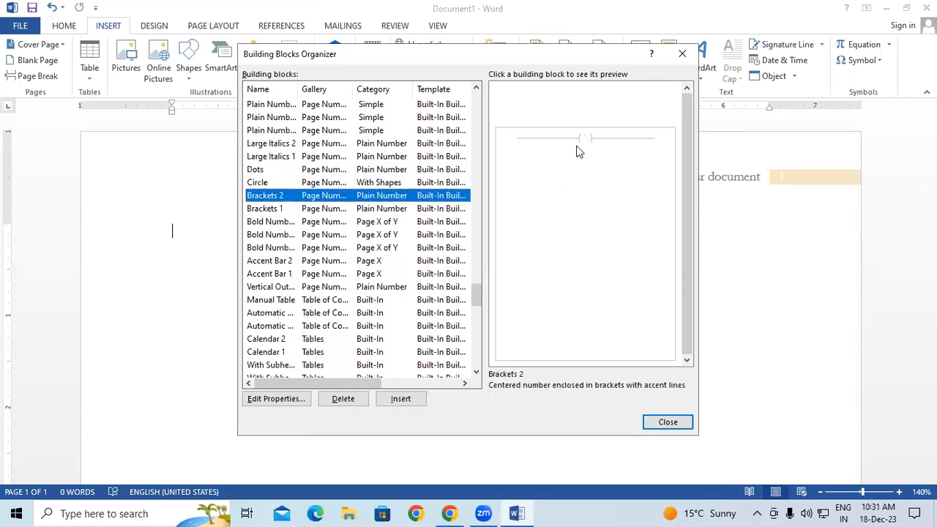
Preview the Integral, Whisp and Ion (Light) cover pages, settling on Whisp
left_click_drag(476, 290, 476, 120)
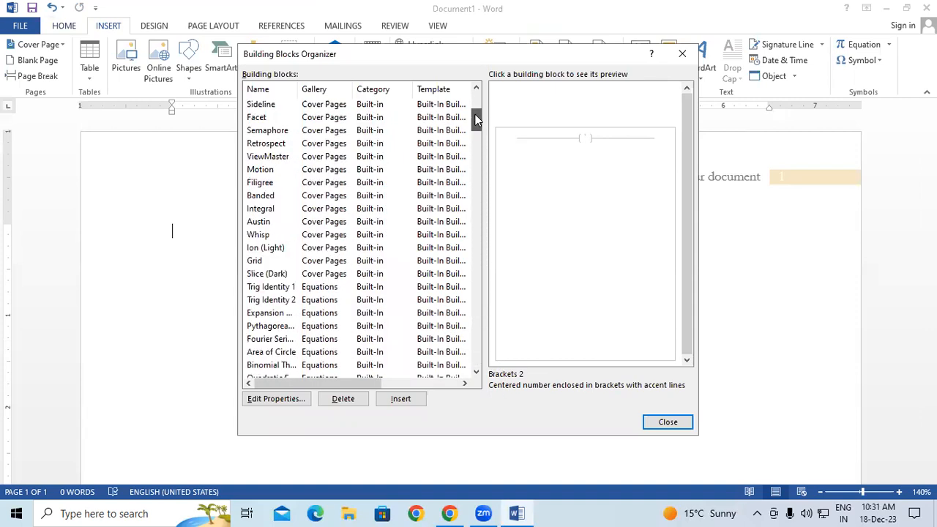
left_click(327, 211)
left_click(327, 236)
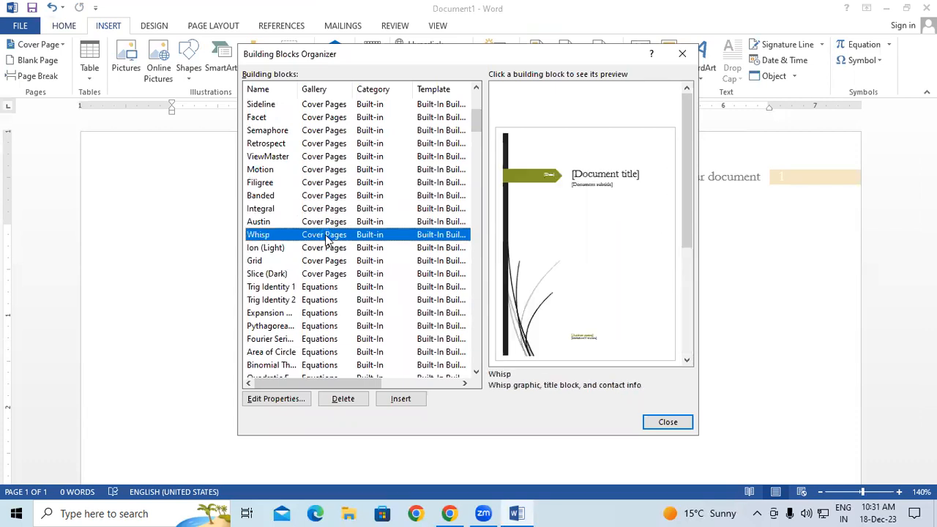
left_click(344, 247)
left_click(340, 236)
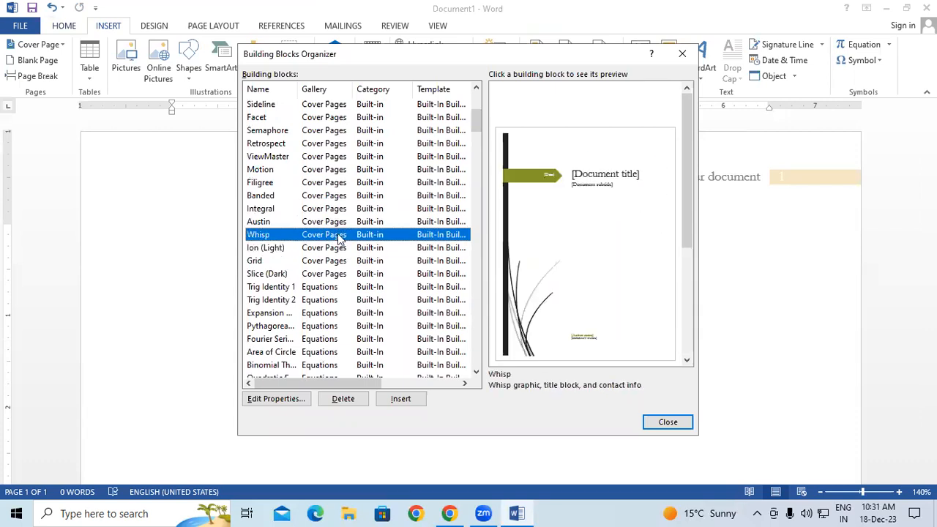
Insert the Whisp cover page and inspect its swoosh graphic
left_click(396, 401)
scroll(637, 376, "down", 5)
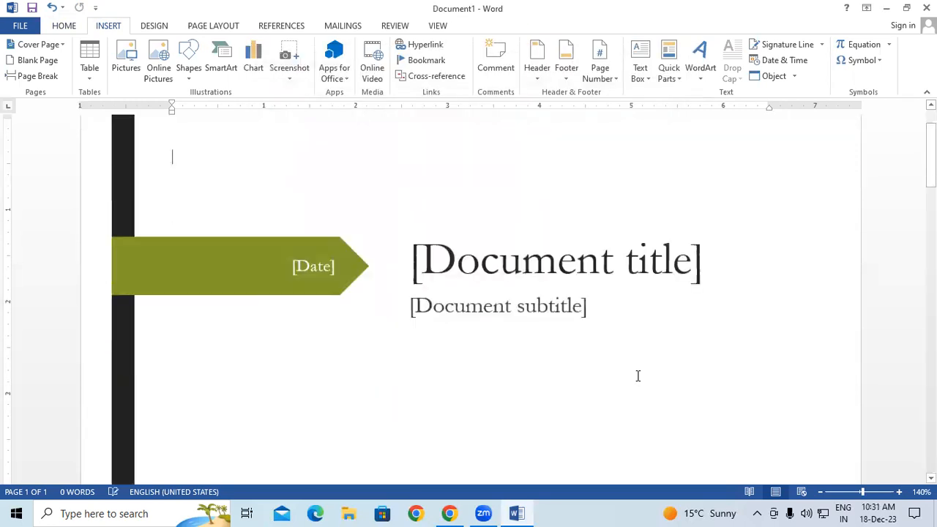
scroll(637, 376, "down", 15)
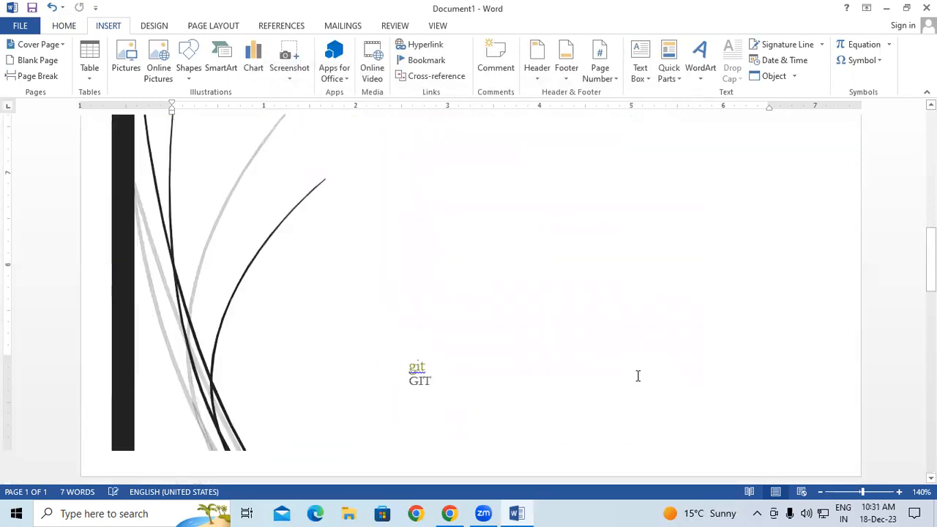
left_click(218, 276)
scroll(537, 305, "up", 5)
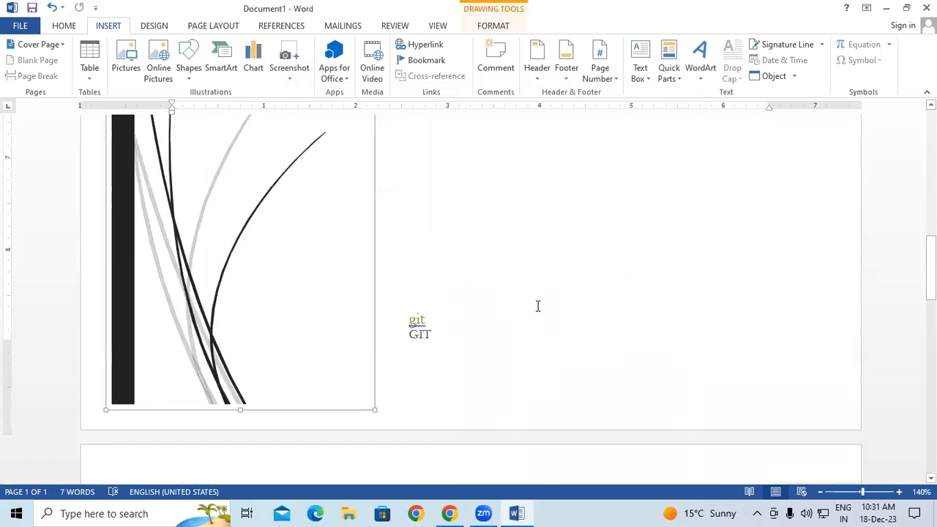
scroll(537, 305, "up", 4)
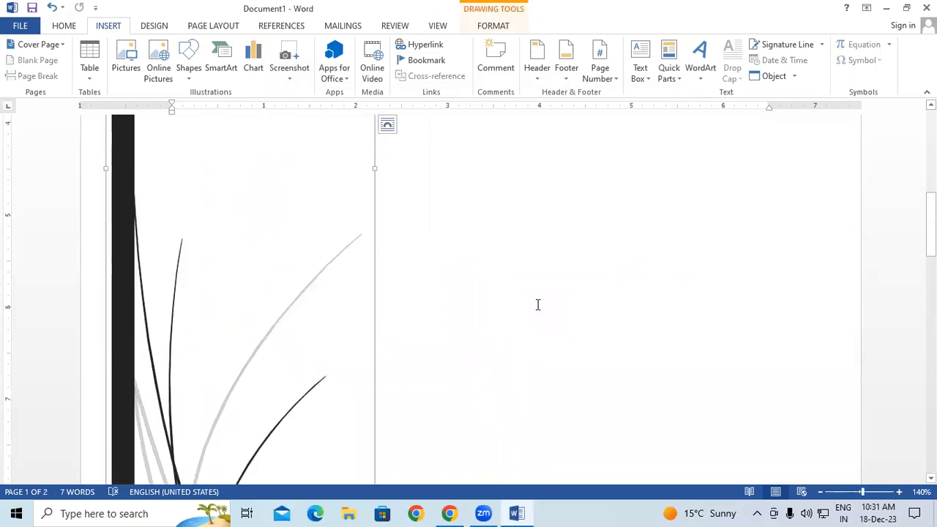
left_click(558, 262)
scroll(596, 188, "up", 10)
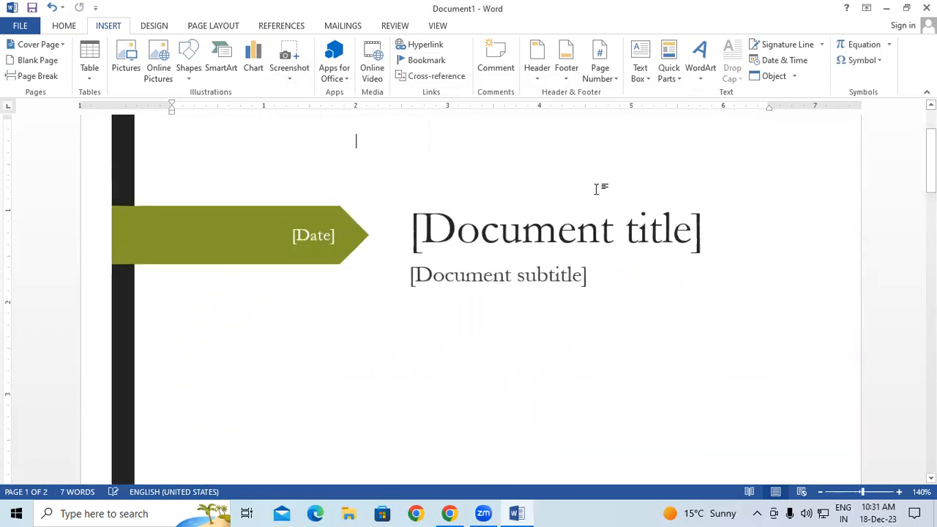
Inspect the Document title placeholder, then start a new blank document with Ctrl+N
left_click(669, 69)
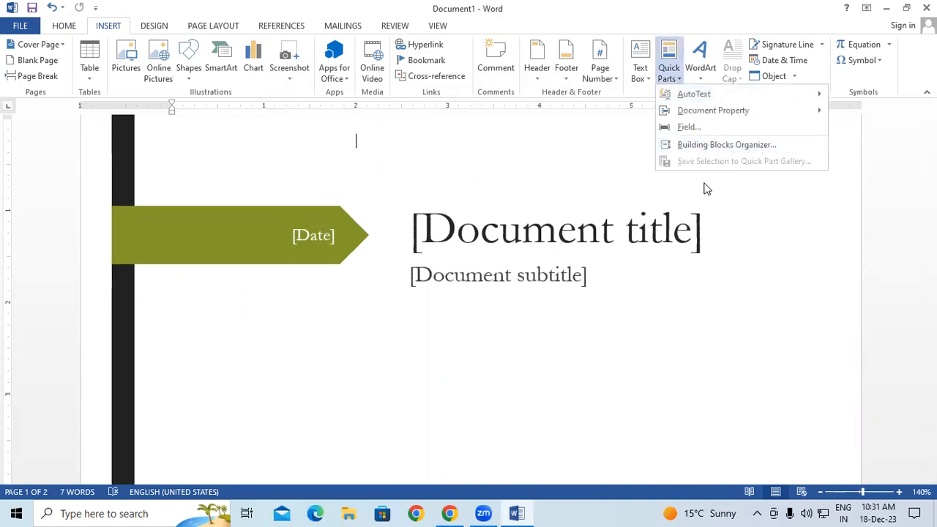
left_click(563, 245)
left_click(439, 234)
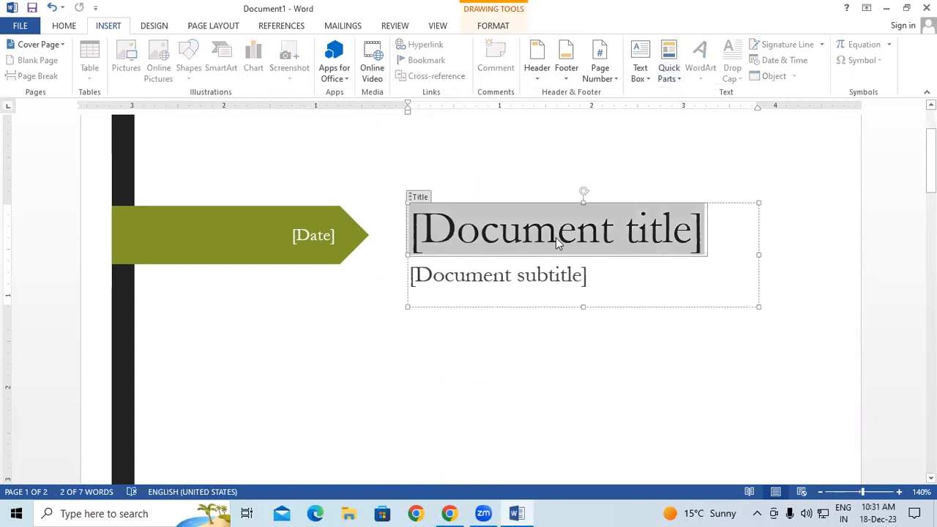
left_click(412, 355)
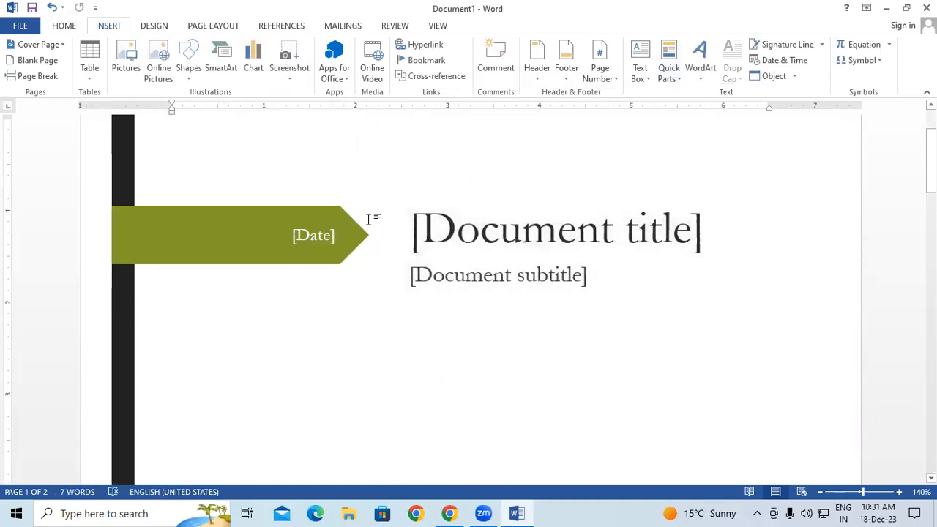
scroll(398, 317, "down", 2)
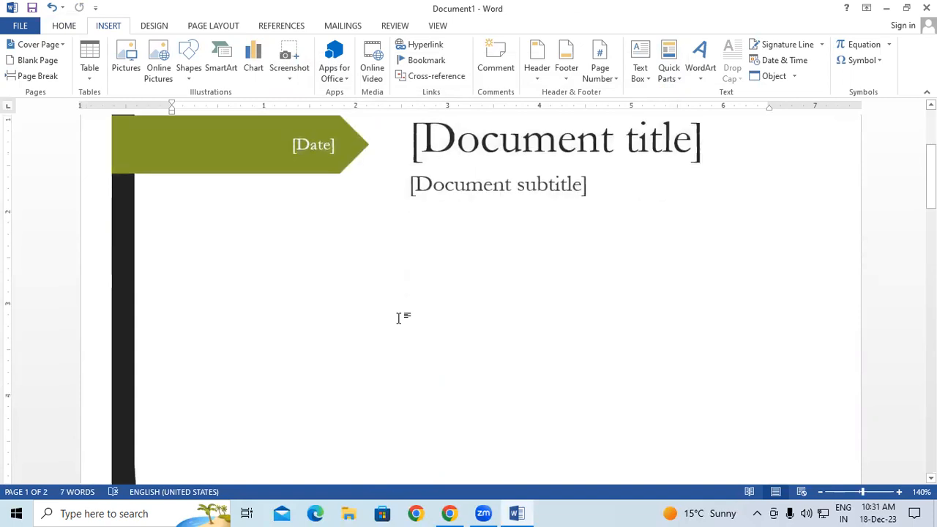
key("ctrl+n")
Type the word git and save it to the Quick Part Gallery under the name git
type("git")
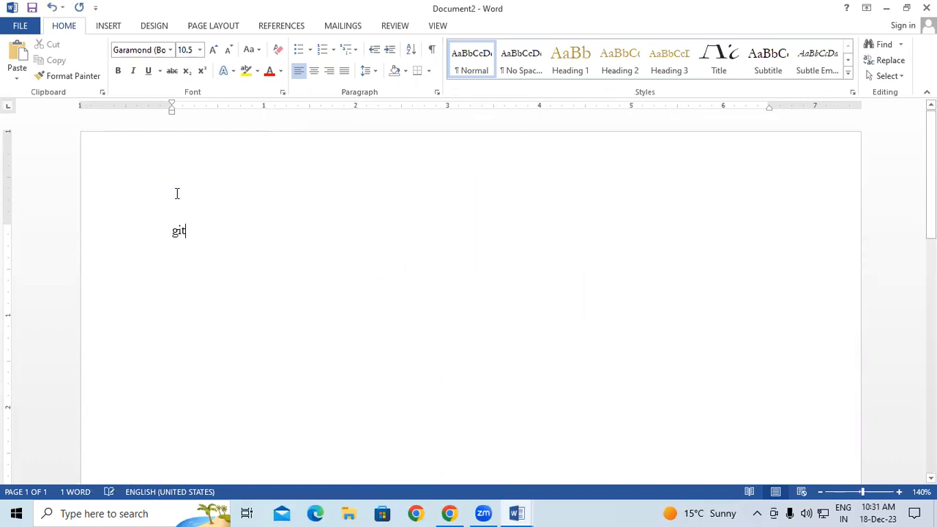
double_click(187, 229)
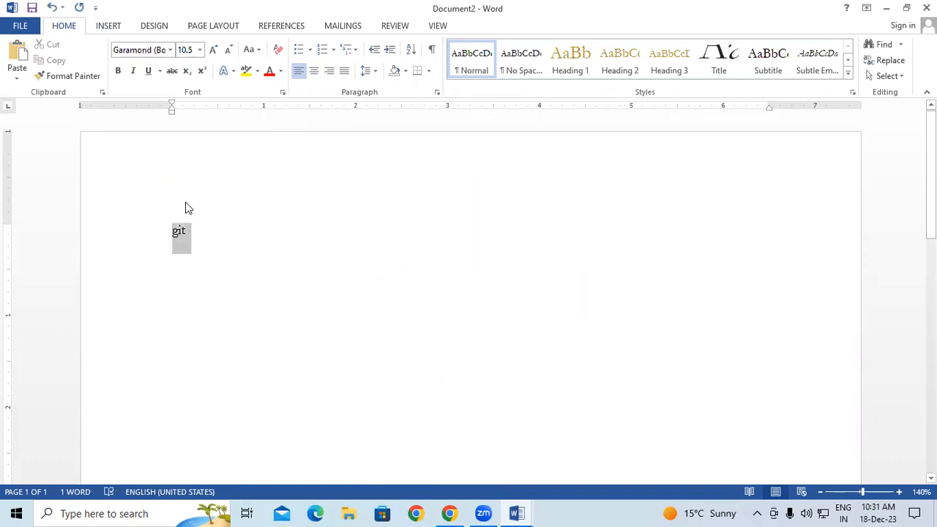
left_click(110, 28)
left_click(670, 74)
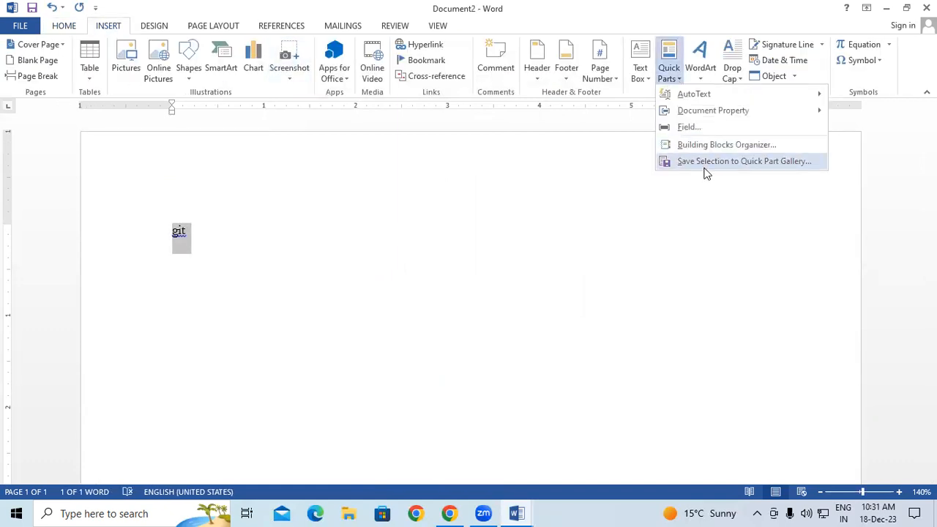
left_click(698, 160)
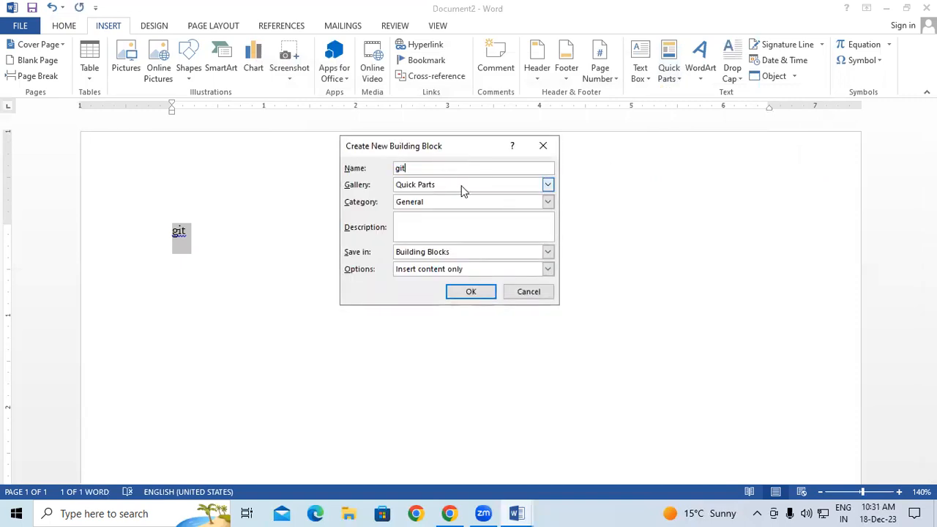
left_click(472, 293)
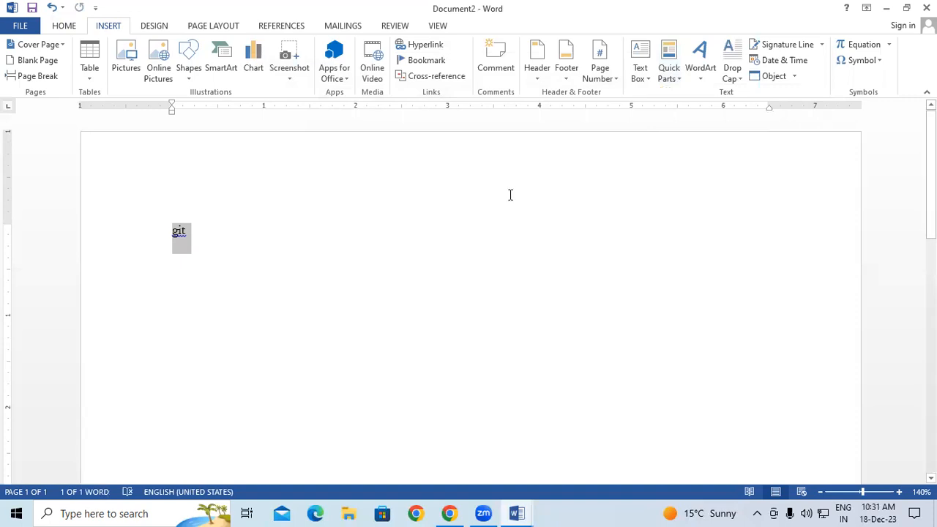
Delete the word, test-insert the git Quick Part from the gallery, then erase it
left_click(666, 81)
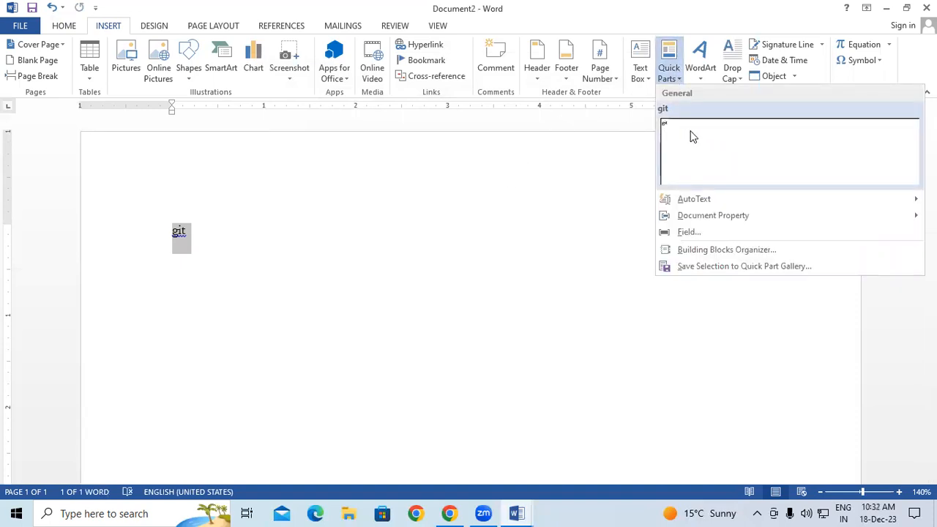
left_click(313, 217)
key("Delete")
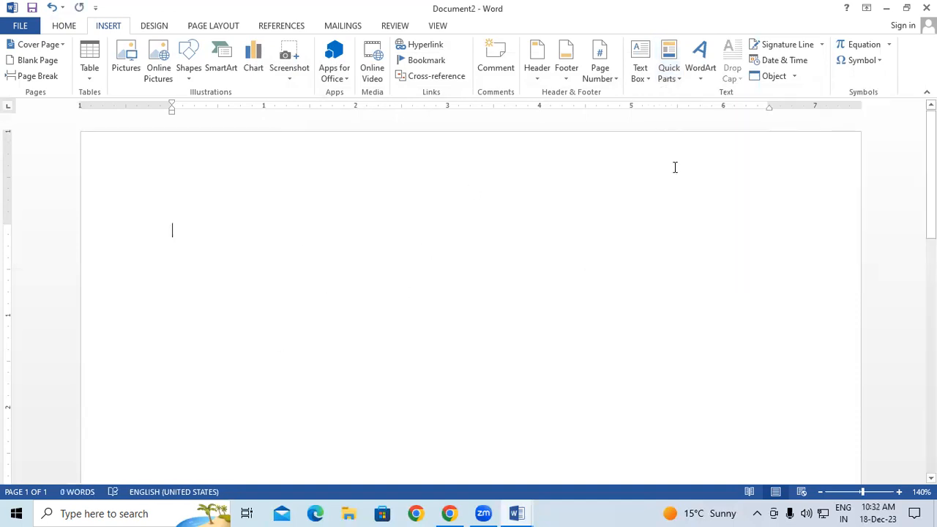
left_click(665, 77)
left_click(708, 139)
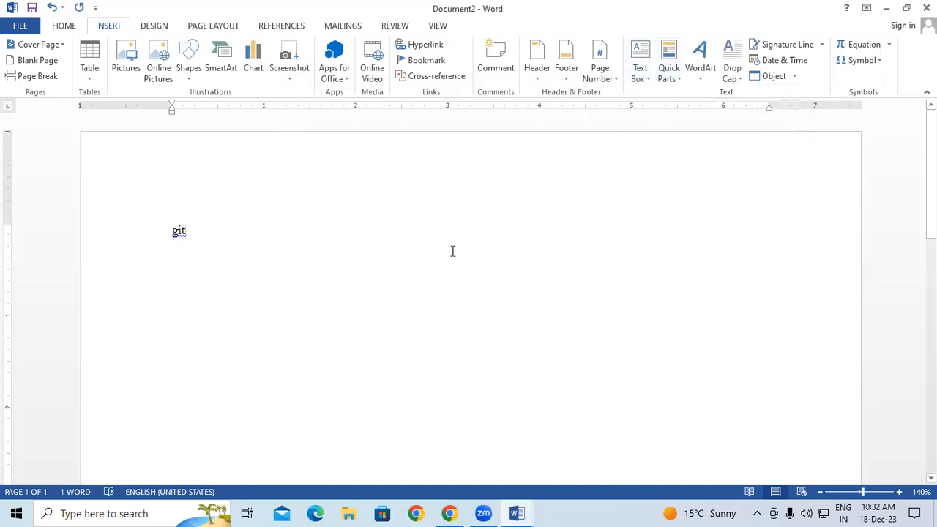
key("BackSpace")
key("BackSpace")
key("BackSpace")
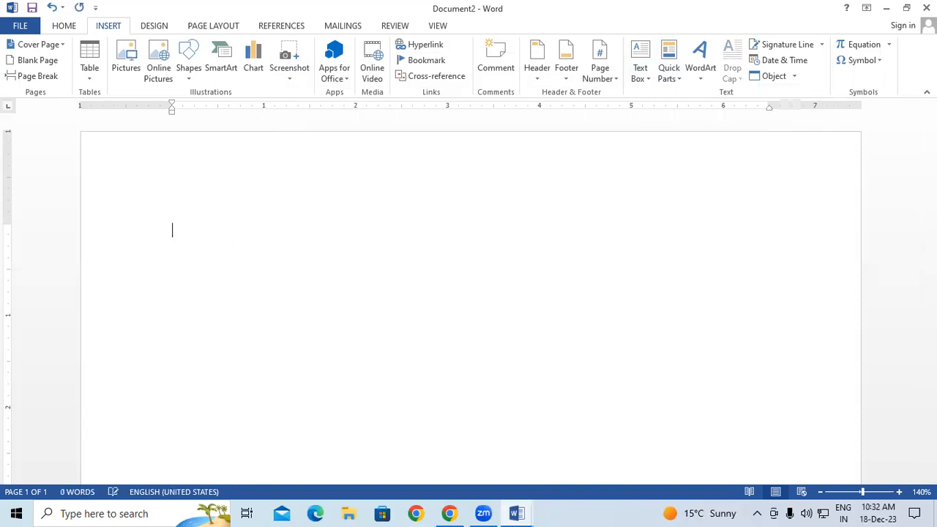
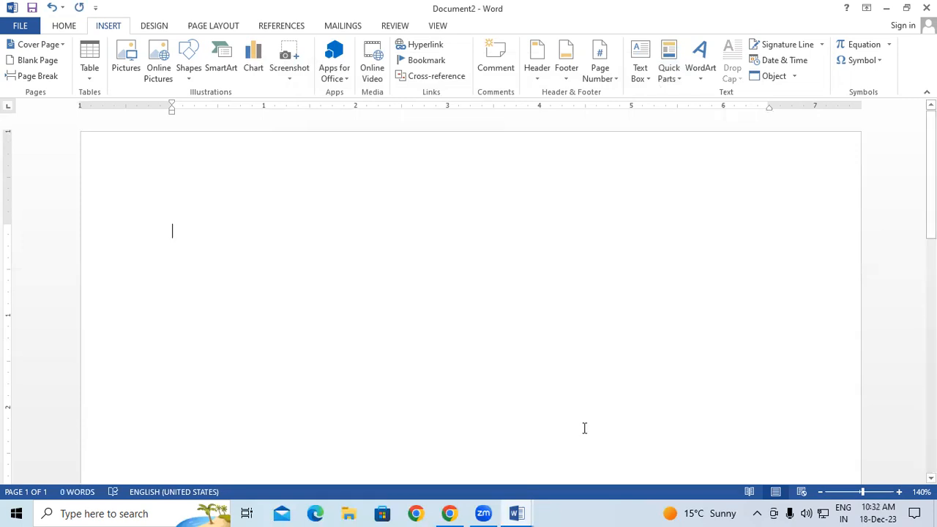
Open the WordArt style gallery and enlarge it to show every style
left_click_drag(558, 218, 617, 291)
left_click_drag(677, 118, 696, 86)
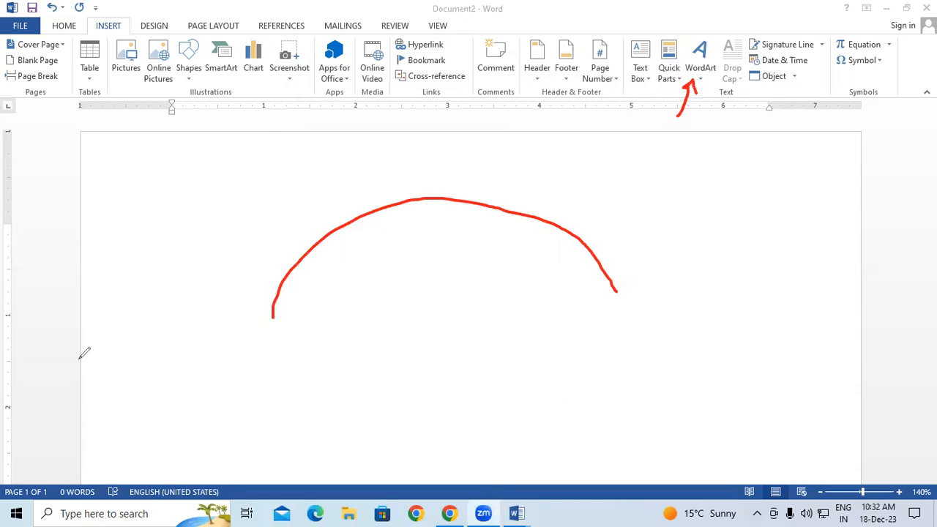
left_click(792, 443)
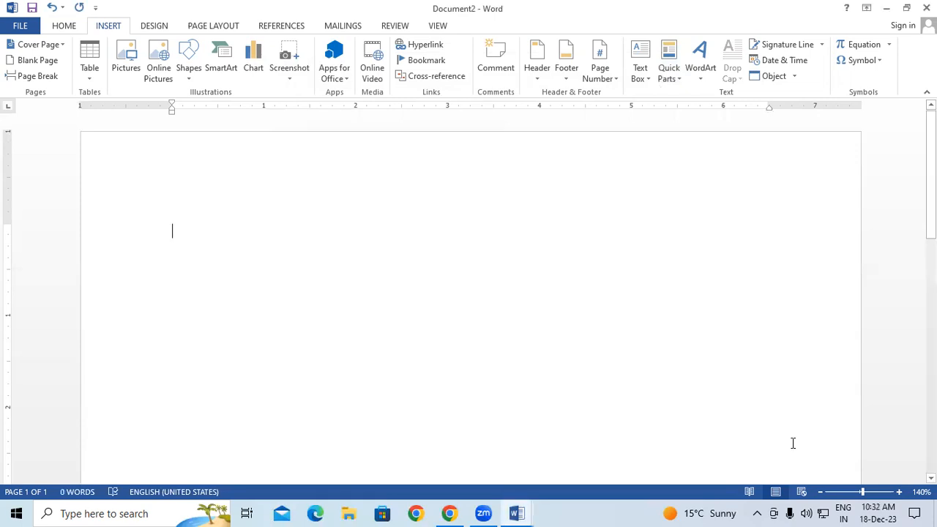
left_click(702, 74)
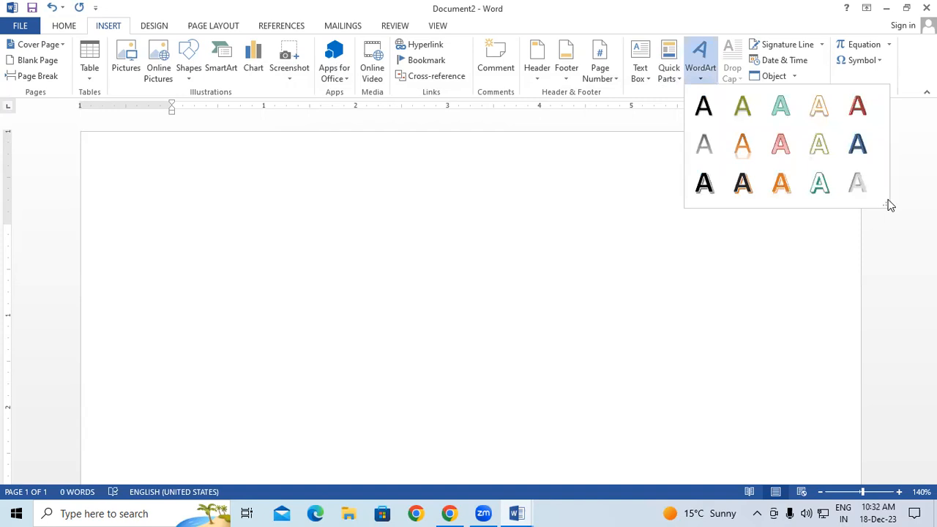
left_click_drag(884, 205, 885, 331)
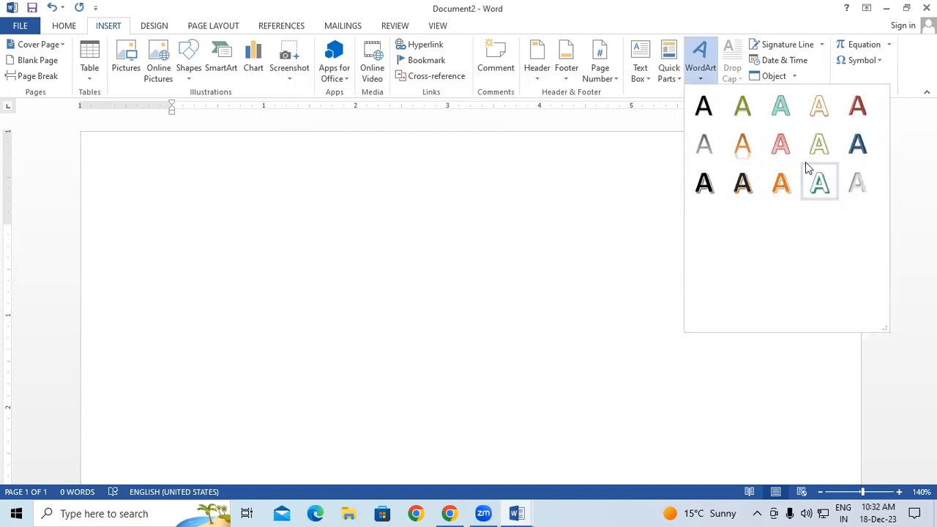
Insert a shadowed WordArt box near the top and type 'Gayatri Institute of Technology'
left_click(747, 182)
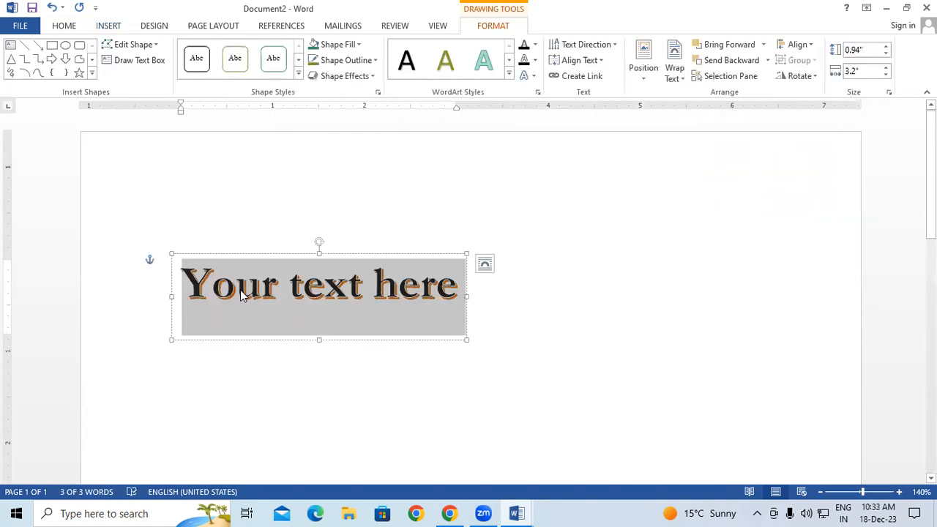
left_click_drag(307, 254, 354, 160)
triple_click(242, 205)
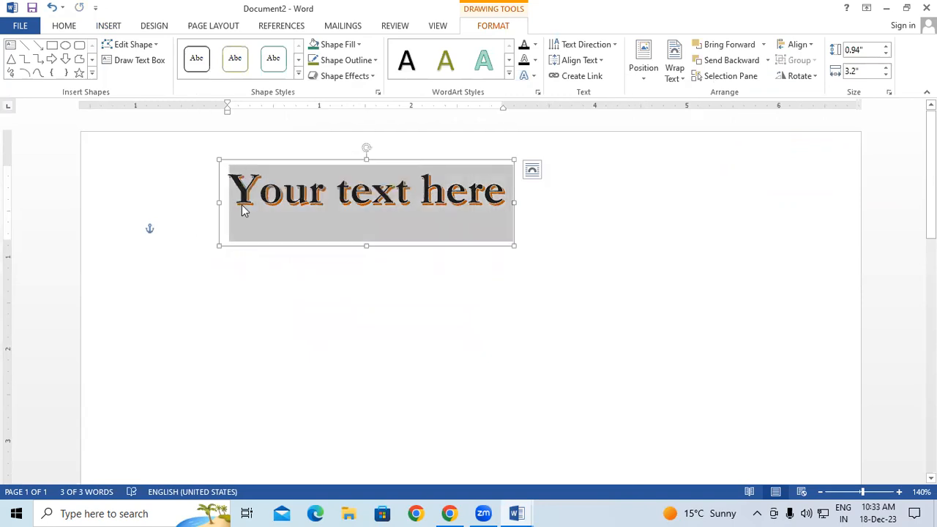
type("Gaya")
key("Return")
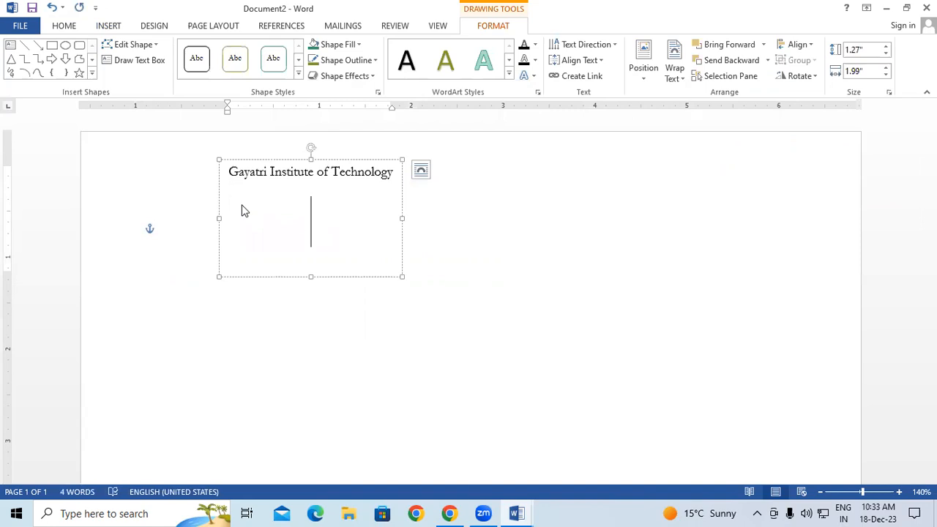
key("ctrl+z")
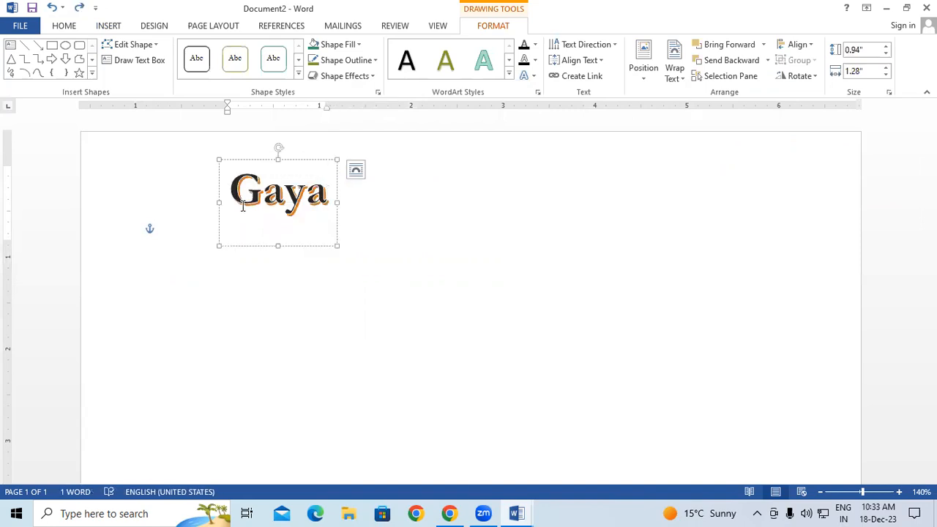
type("tri")
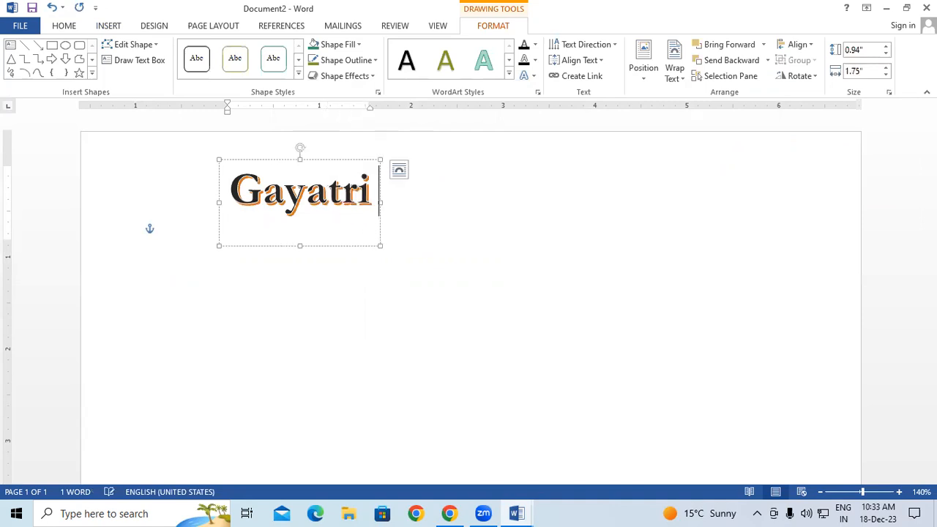
type(" Institu")
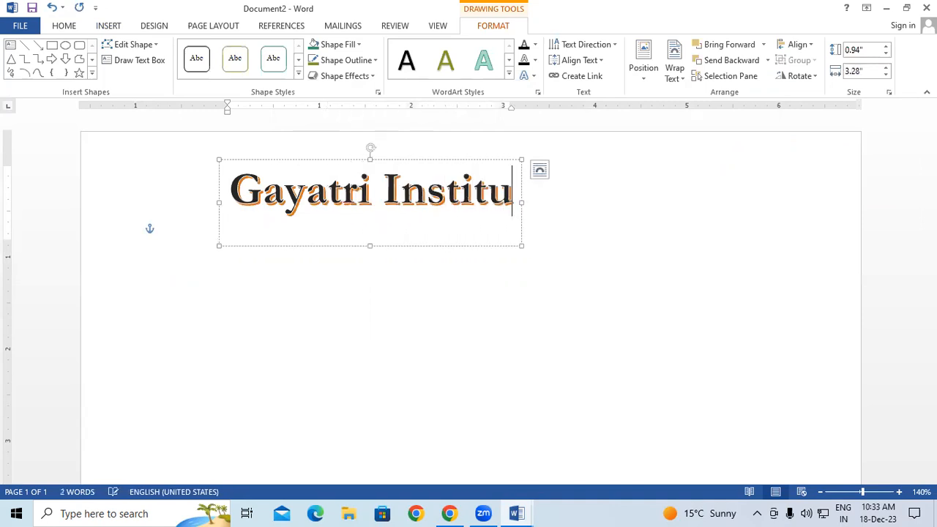
type("te")
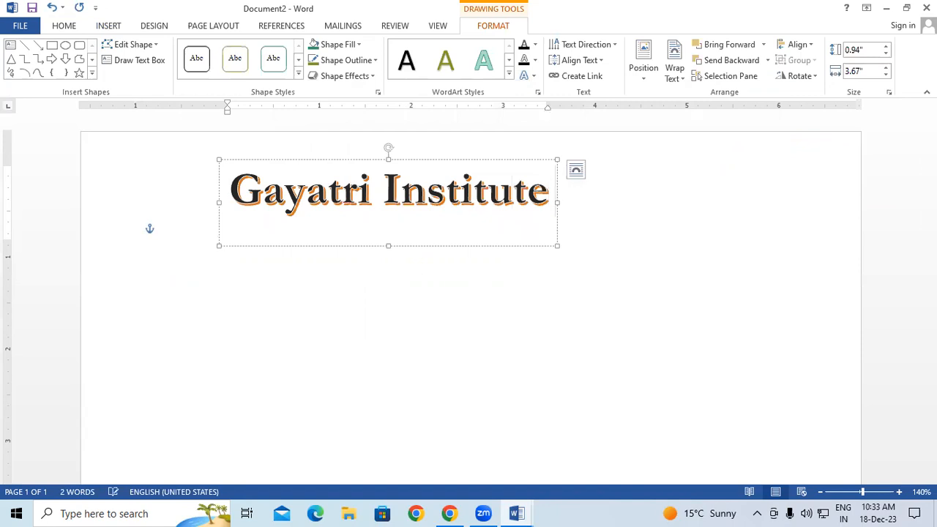
type(" o")
type("f")
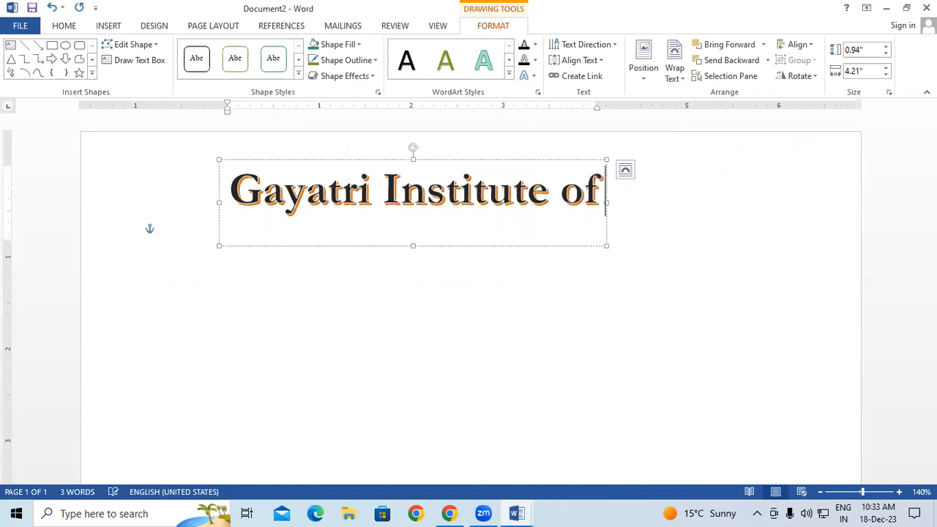
type(" Technology")
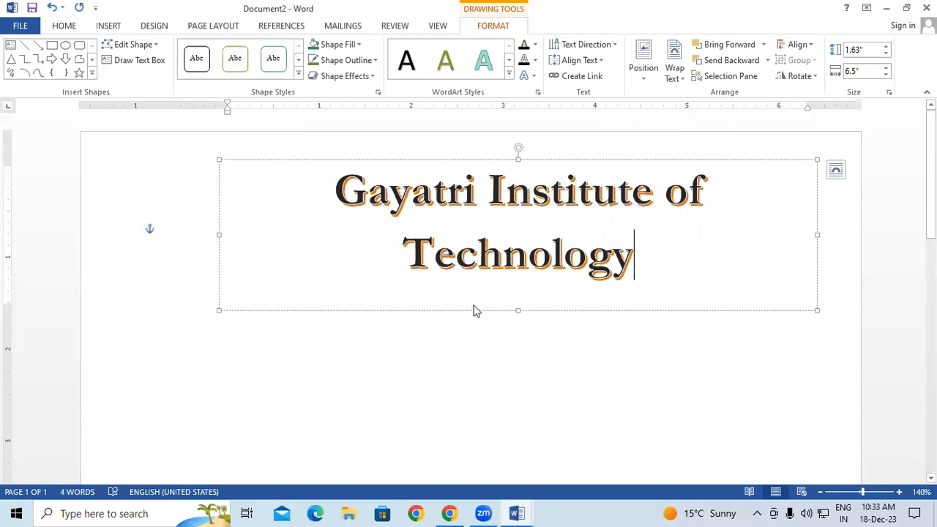
Move and widen the heading box so the text fits on one line
left_click_drag(409, 309, 333, 318)
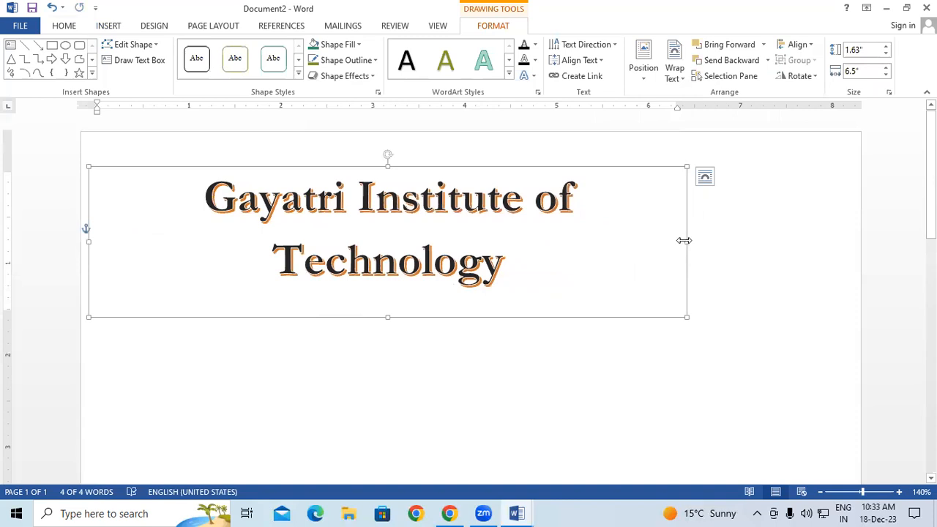
left_click_drag(688, 241, 749, 243)
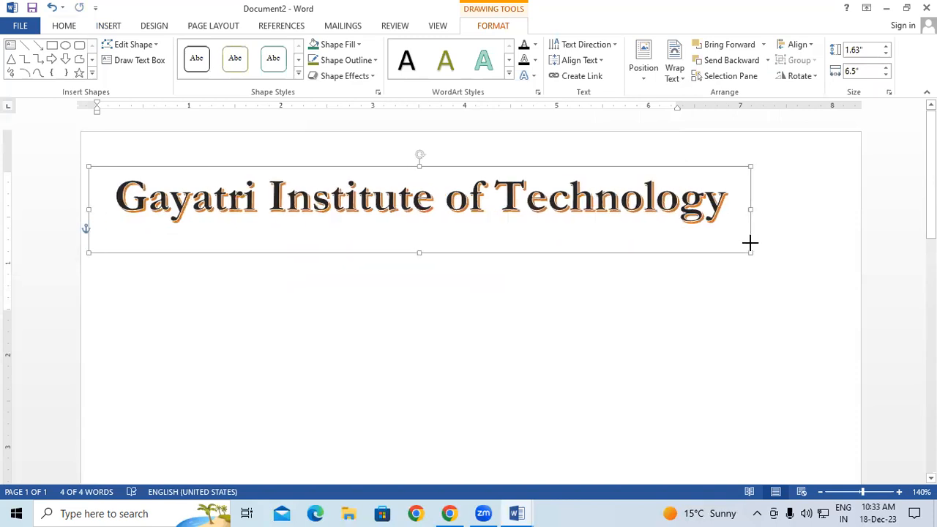
left_click_drag(556, 256, 611, 237)
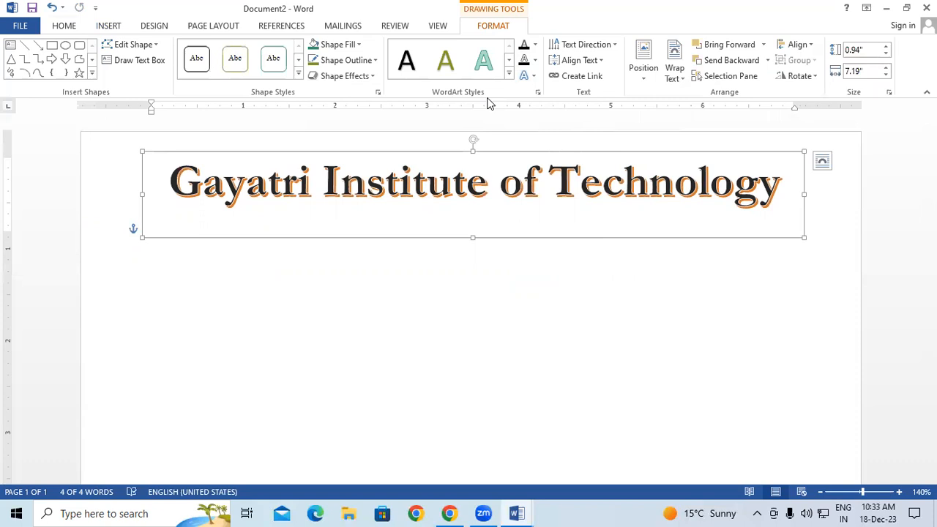
Give the heading letters a red fill with a yellow outline
left_click(509, 74)
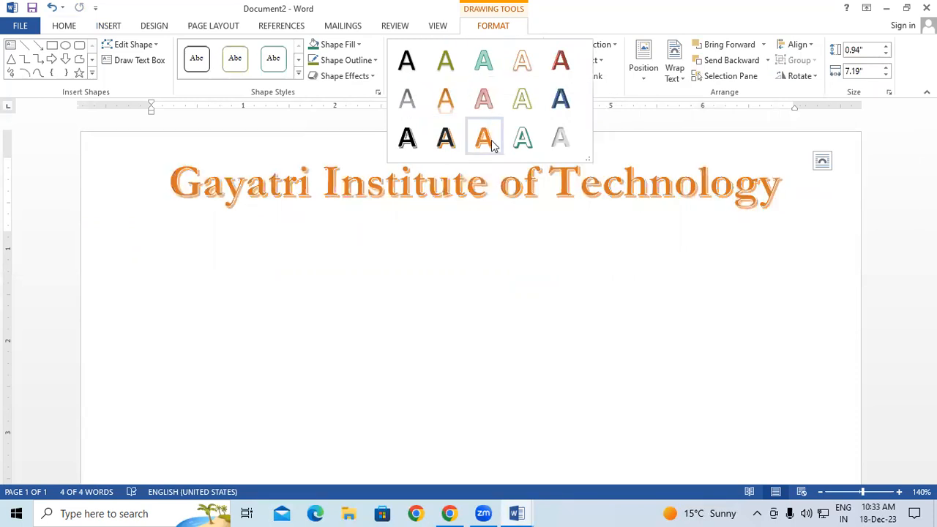
left_click(475, 229)
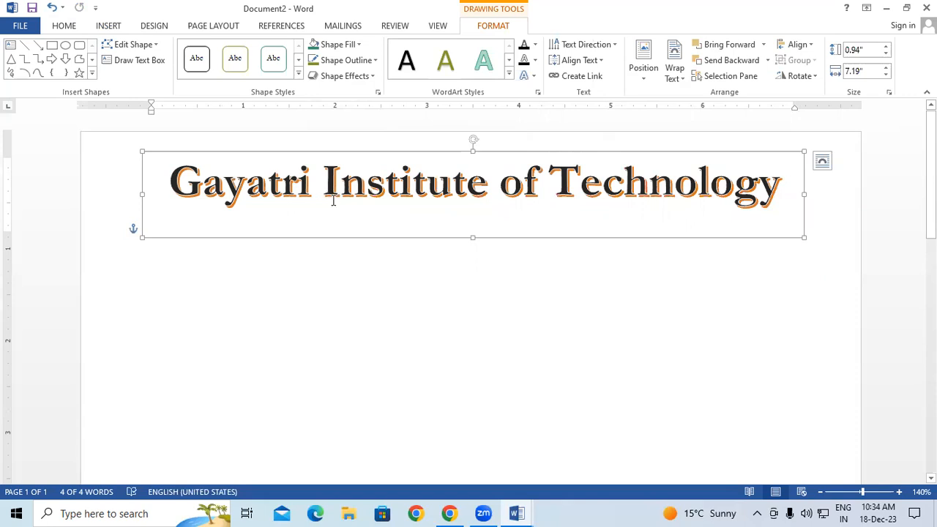
left_click(535, 45)
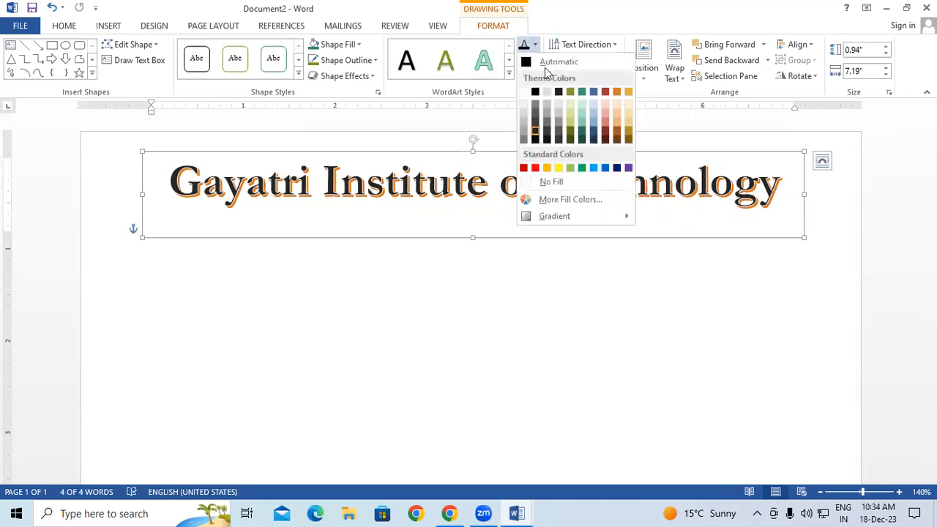
left_click(535, 168)
left_click(535, 60)
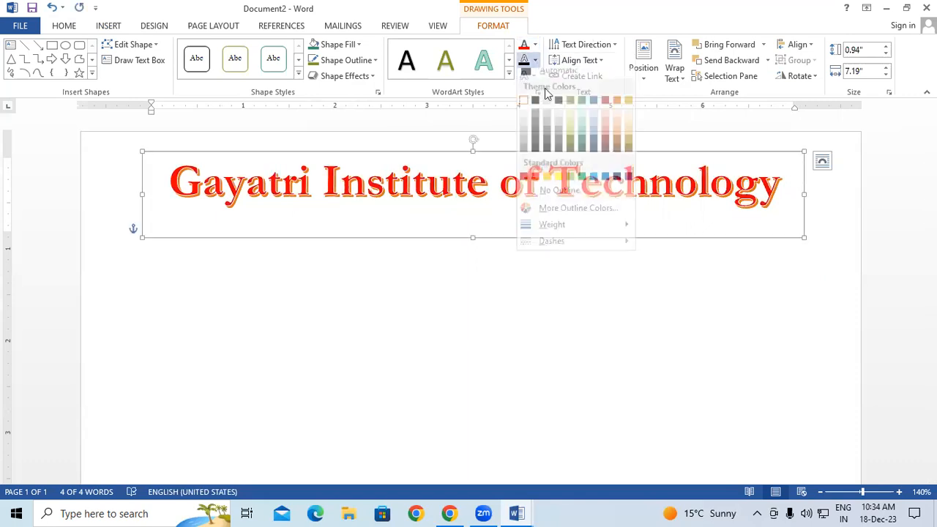
left_click(557, 183)
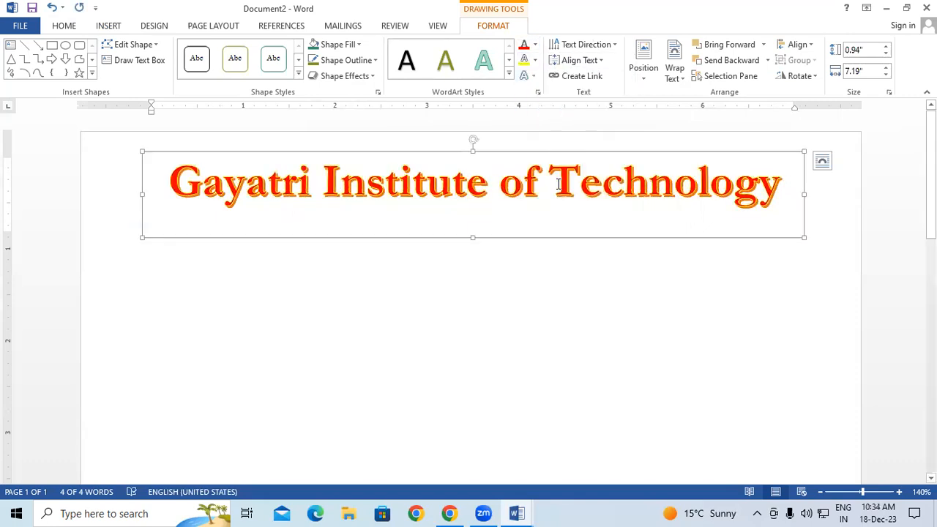
Change the heading to an orange fill with a red outline and reselect it
left_click(535, 44)
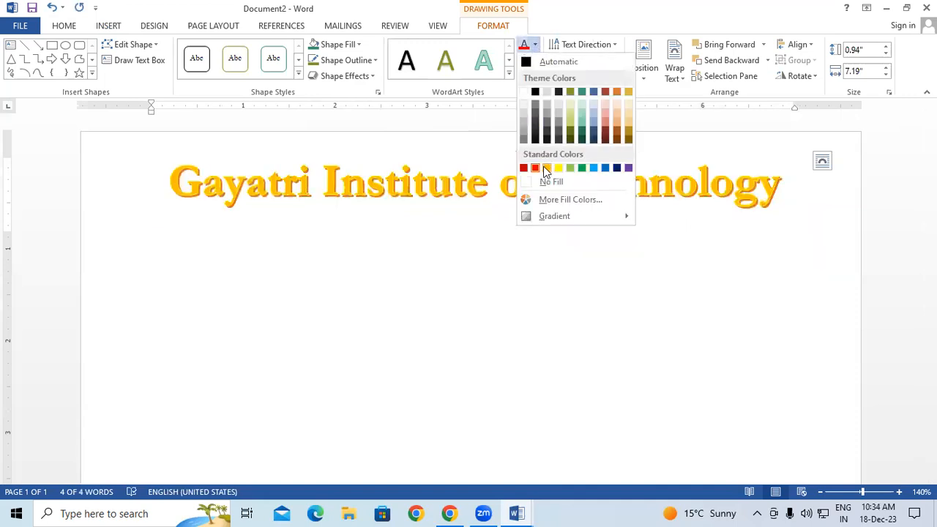
left_click(545, 168)
left_click(535, 60)
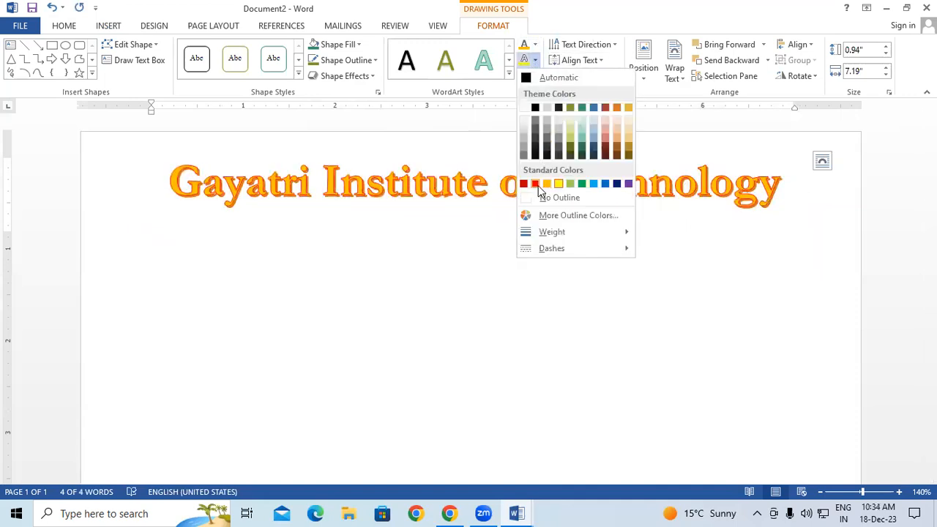
left_click(476, 314)
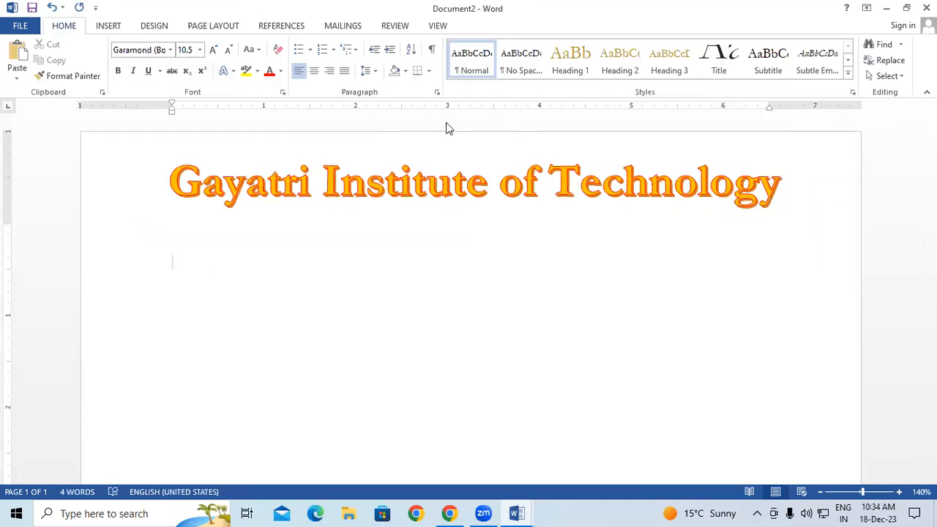
left_click(446, 153)
left_click(444, 152)
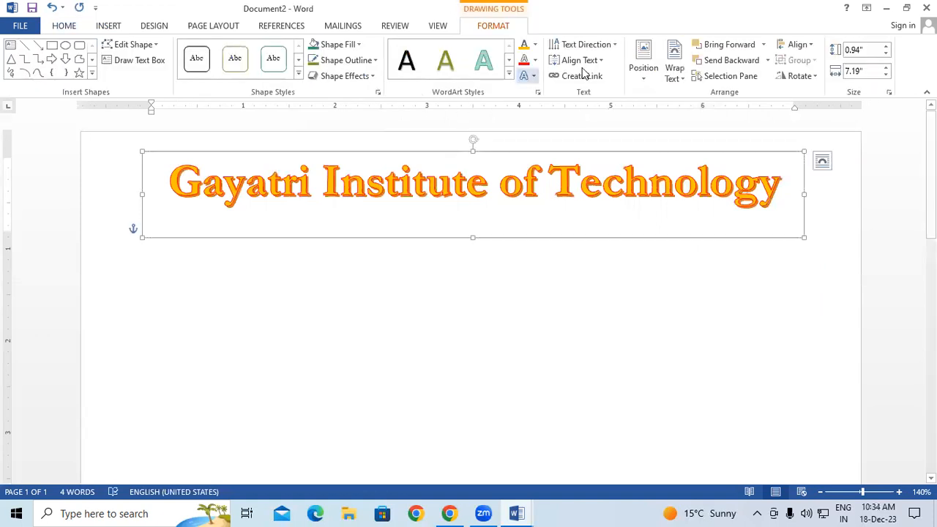
Preview Shadow, Reflection, Glow and Bevel effects, then apply a diagonal 3-D rotation to the heading
left_click(524, 75)
mouse_move(541, 102)
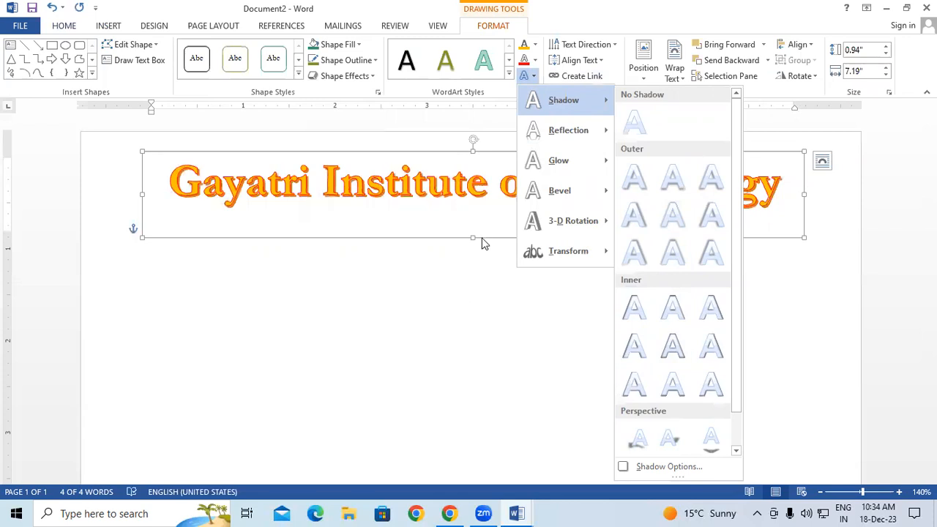
mouse_move(546, 135)
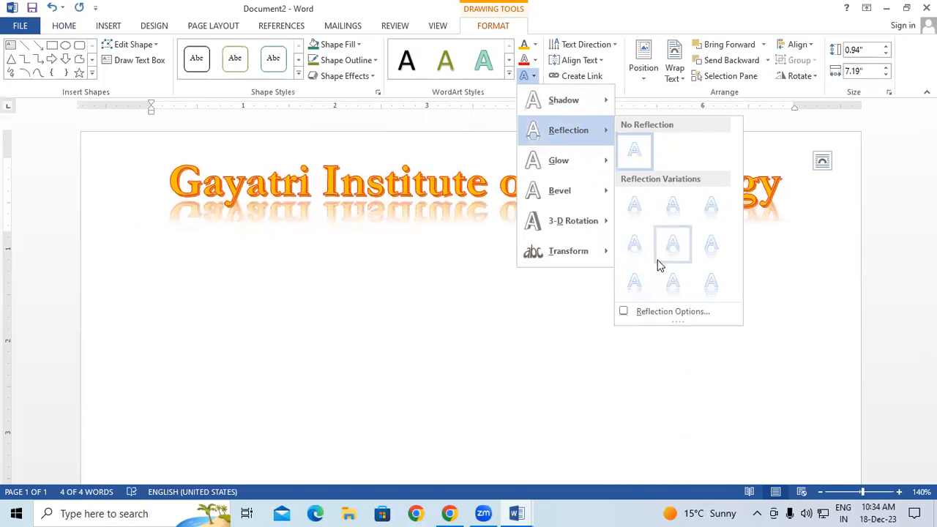
mouse_move(568, 162)
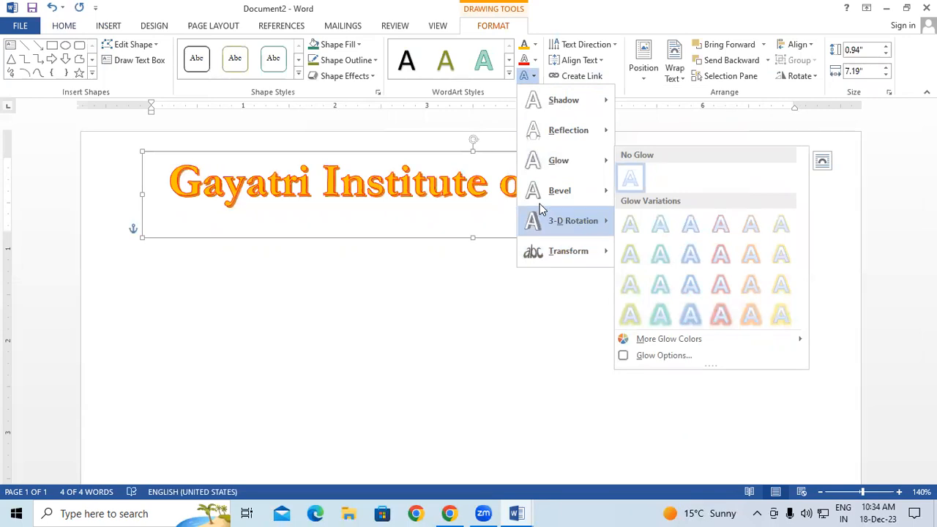
mouse_move(553, 199)
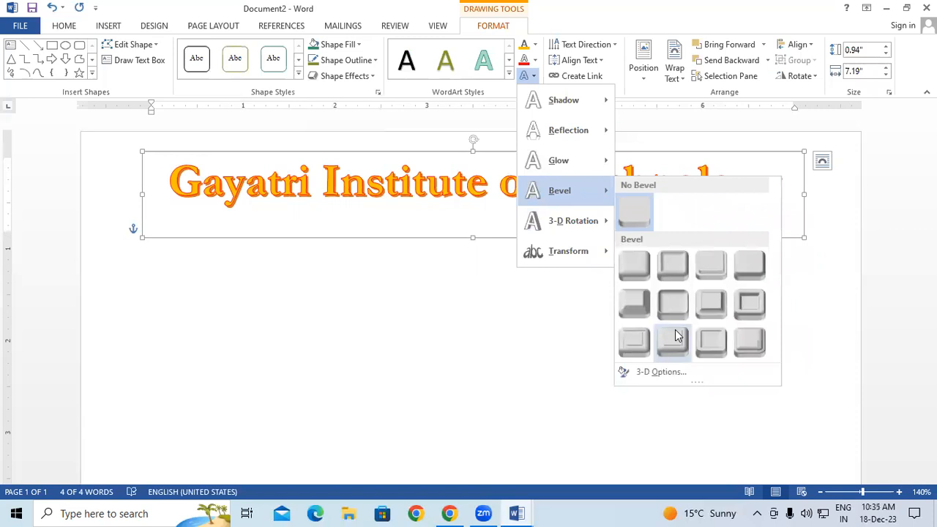
mouse_move(592, 229)
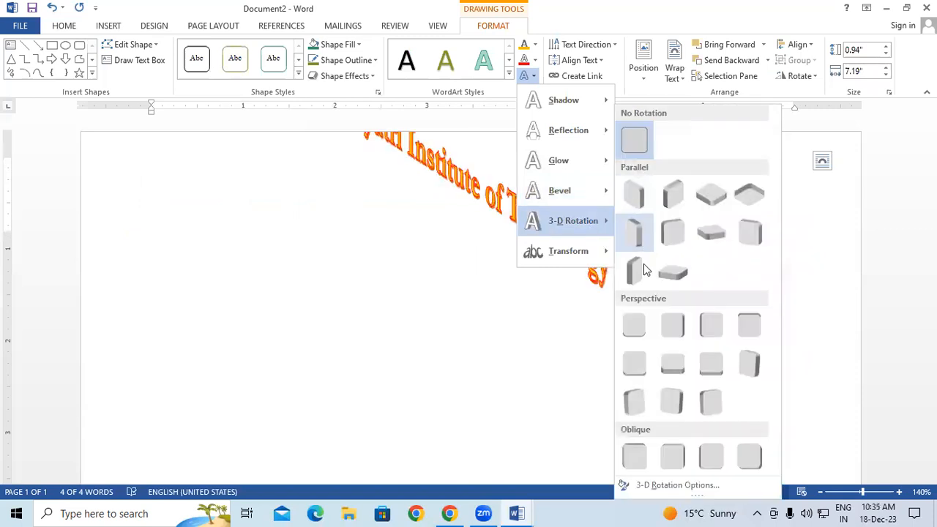
left_click(707, 207)
Select the rotated heading and move it lower on the page
left_click(678, 373)
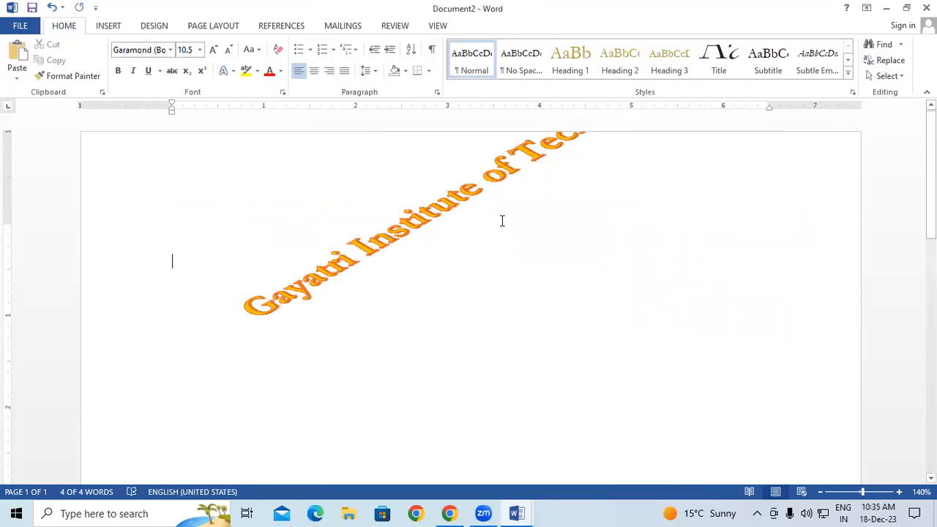
left_click(479, 220)
left_click(479, 238)
left_click_drag(497, 240, 486, 355)
left_click(499, 377)
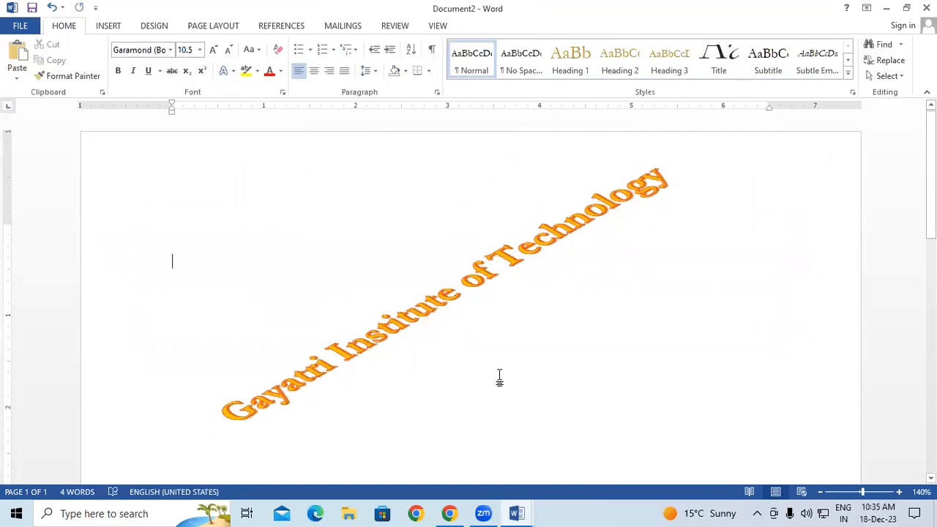
scroll(499, 377, "down", 1)
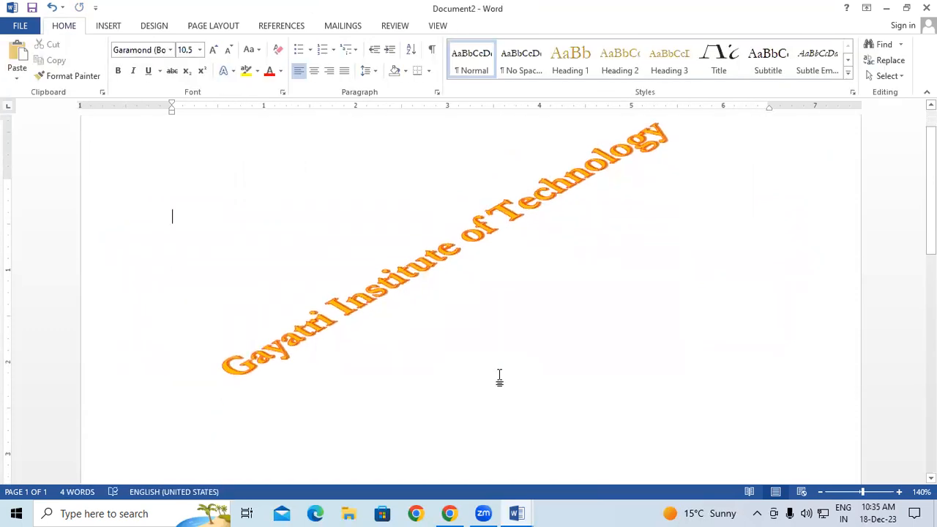
left_click(410, 245)
left_click(464, 295)
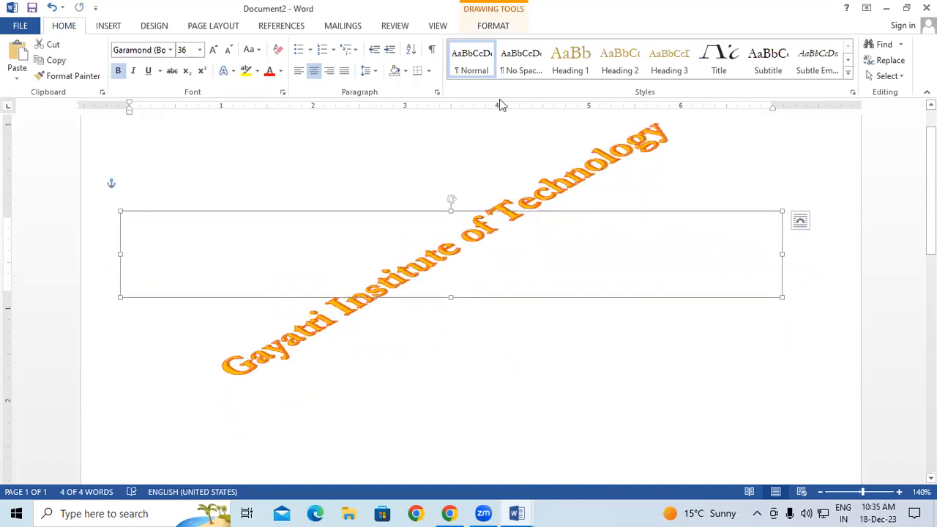
Set the heading's 3-D rotation back to No Rotation
left_click(492, 26)
left_click(526, 76)
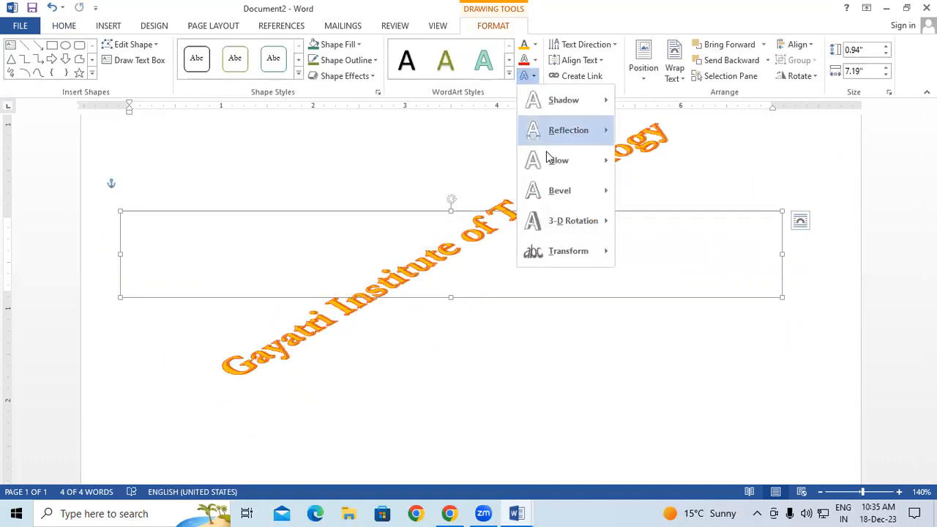
mouse_move(556, 219)
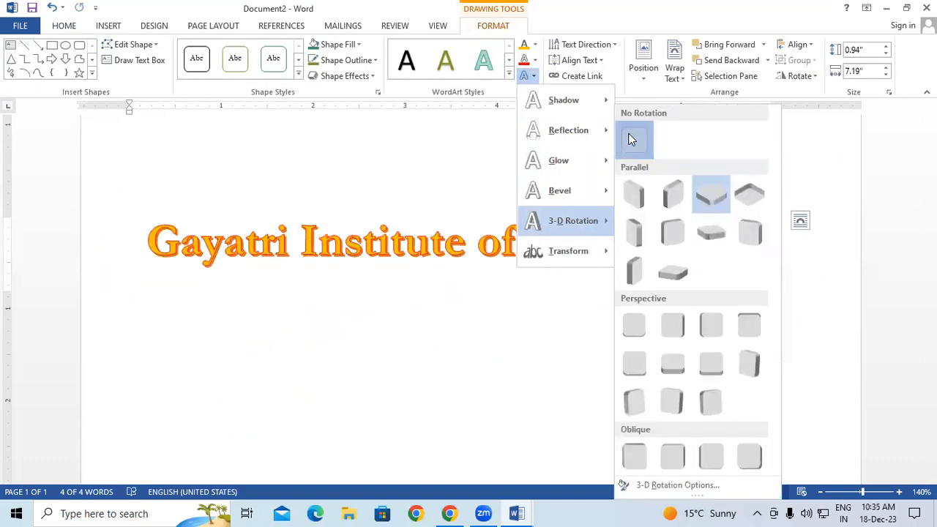
left_click(633, 139)
left_click(528, 76)
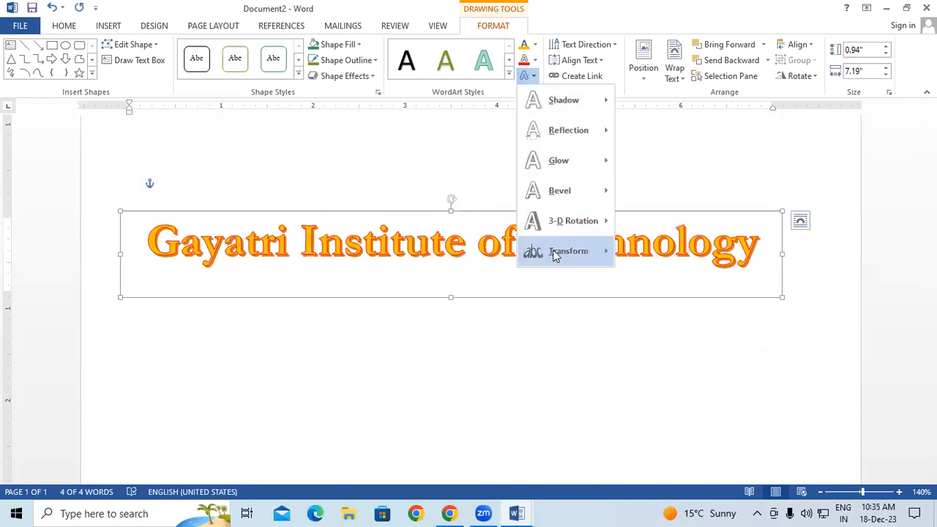
Transform the heading text to follow an Arch Up path
mouse_move(554, 251)
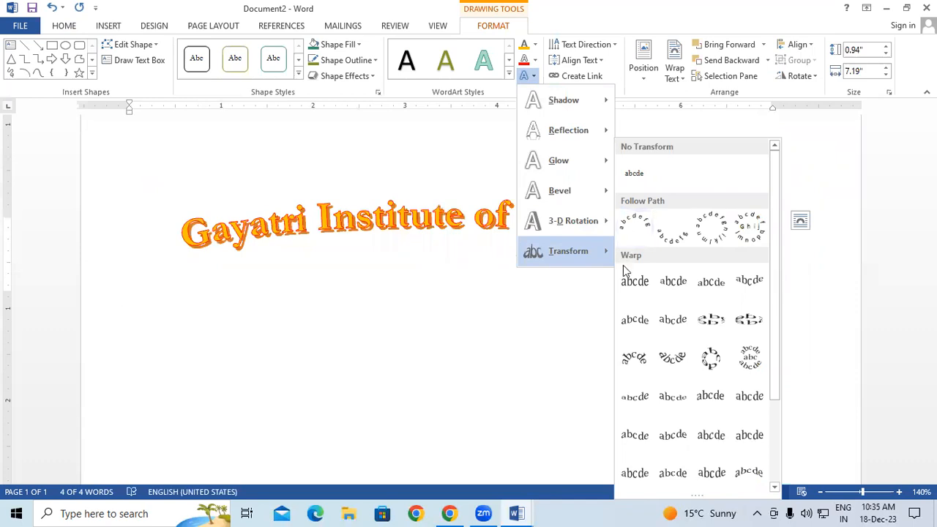
left_click(635, 431)
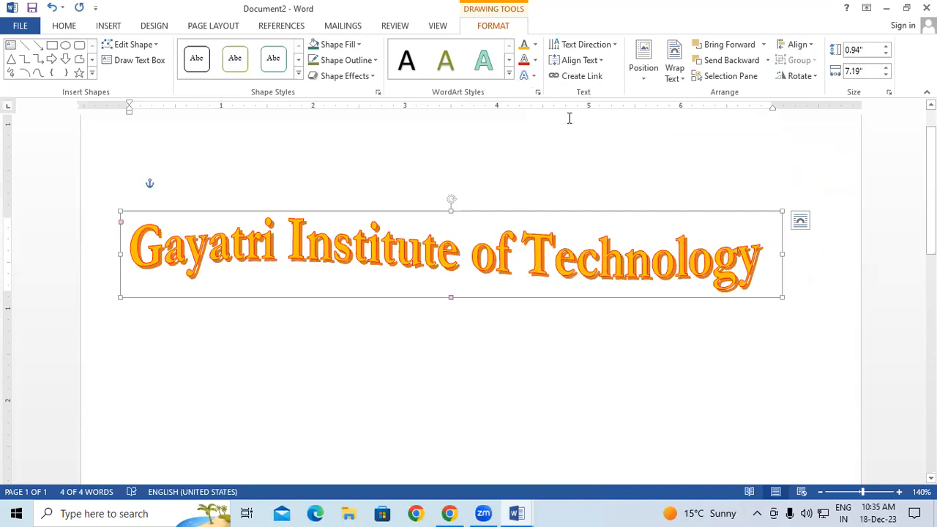
left_click(530, 76)
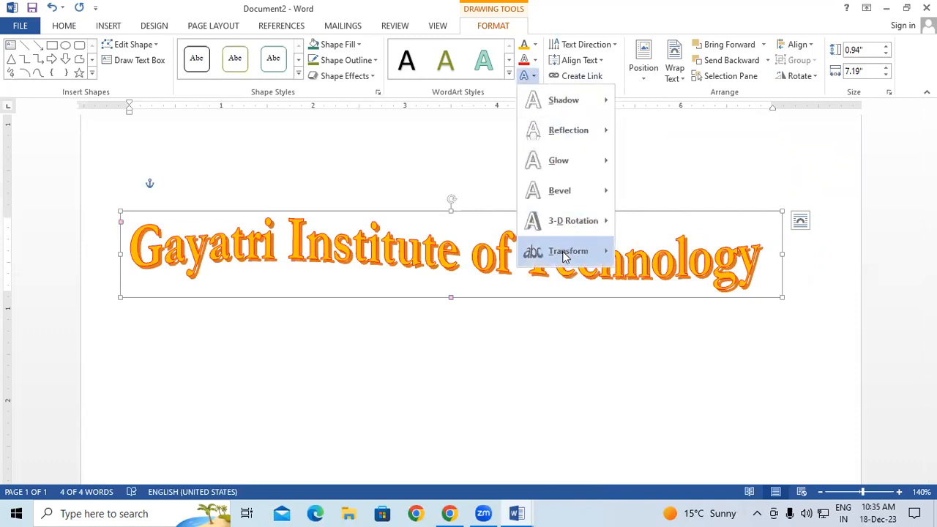
left_click(635, 231)
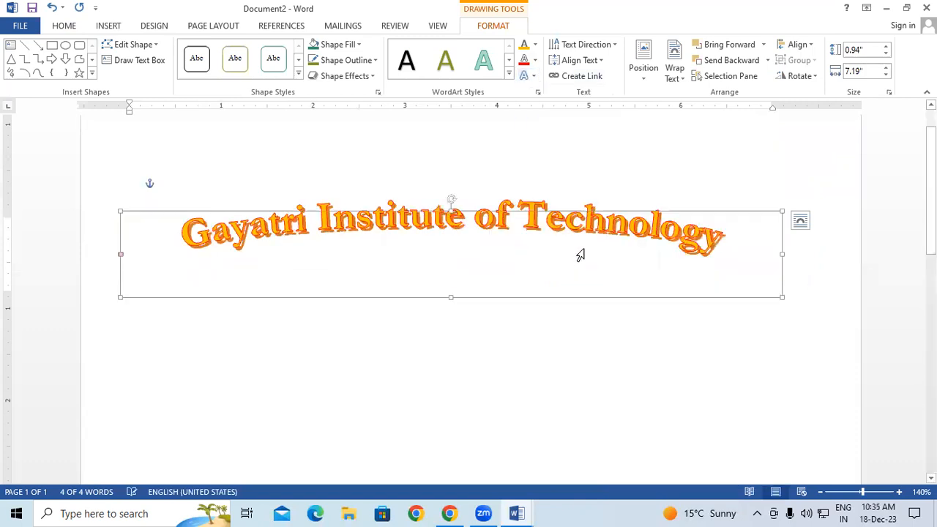
Stretch the arched heading's frame to 4.92 × 7.19 inches and reposition it
scroll(512, 256, "down", 1)
left_click_drag(462, 276, 434, 514)
left_click_drag(622, 174, 657, 151)
left_click(839, 210)
scroll(840, 210, "down", 2)
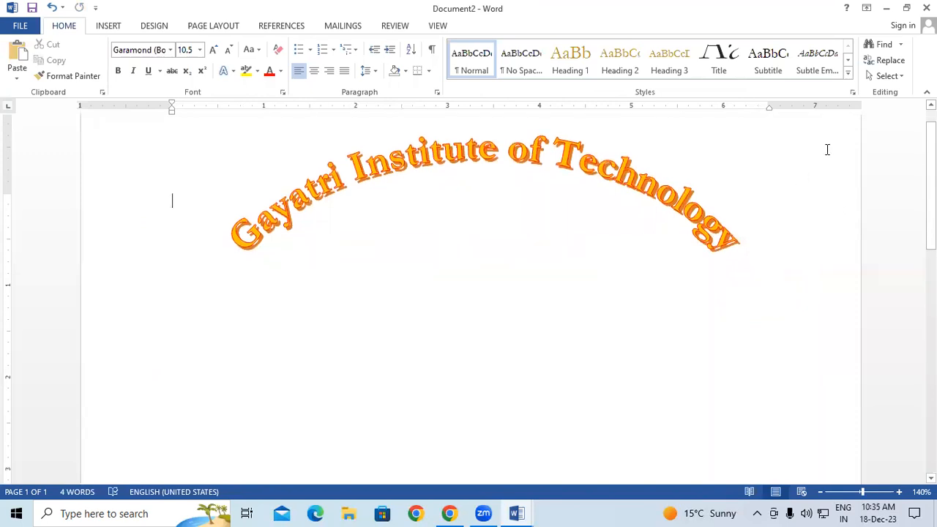
left_click(671, 179)
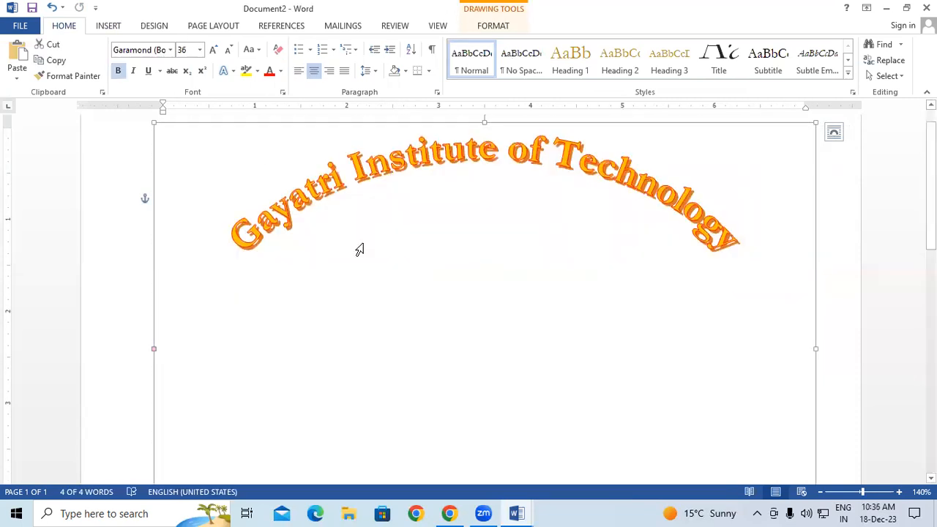
left_click(114, 29)
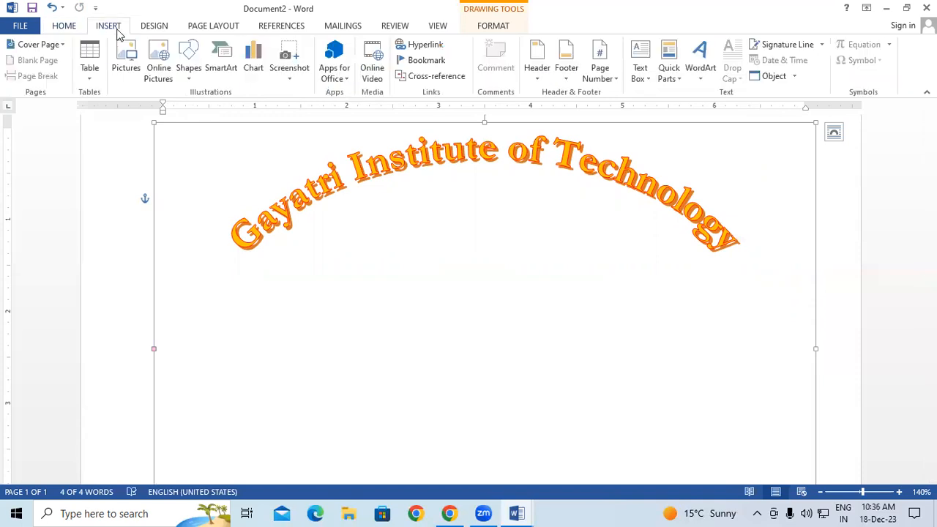
left_click(842, 168)
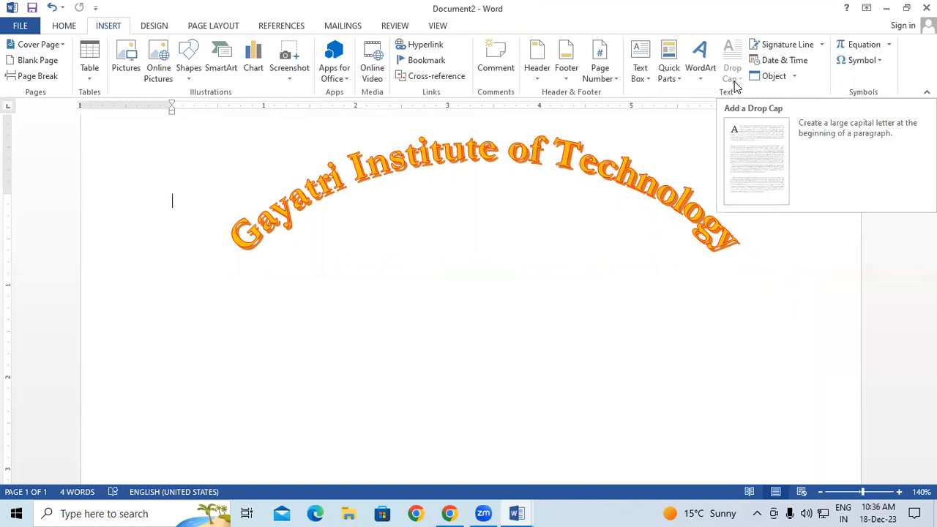
Create Document3 and generate sample paragraphs with =rand()
key("ctrl+n")
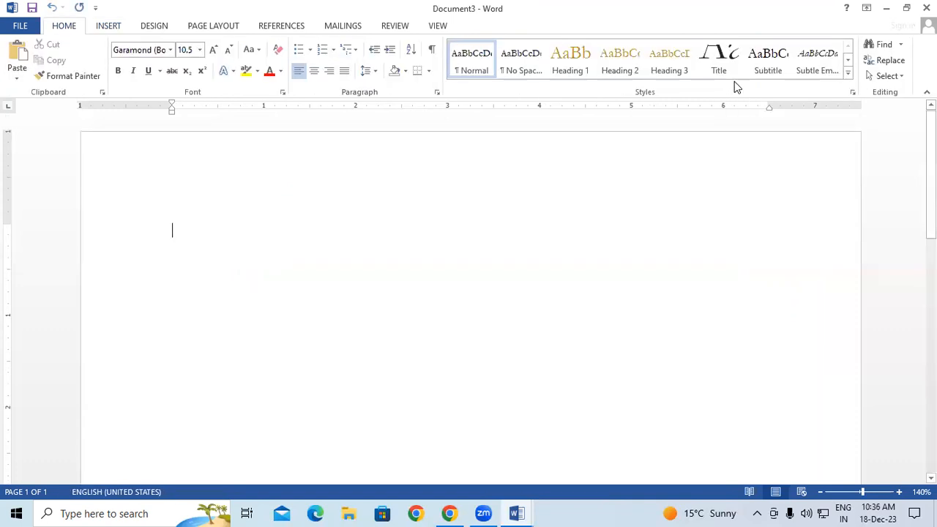
type("=rand")
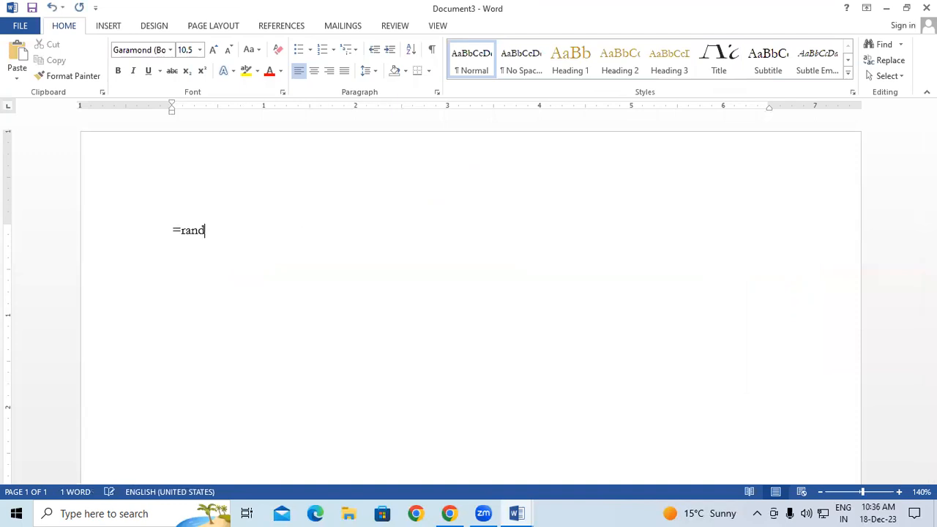
type("()")
key("Return")
scroll(270, 190, "up", 5)
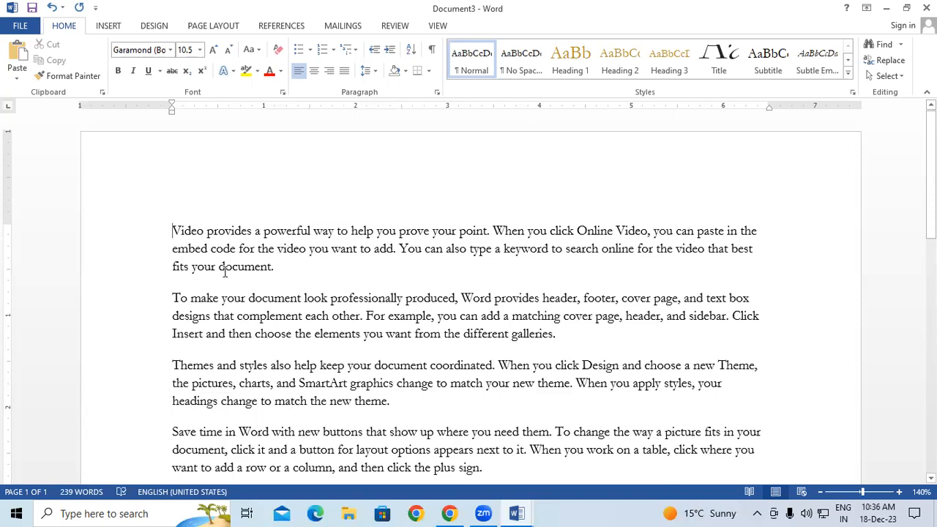
left_click(786, 184)
left_click(107, 26)
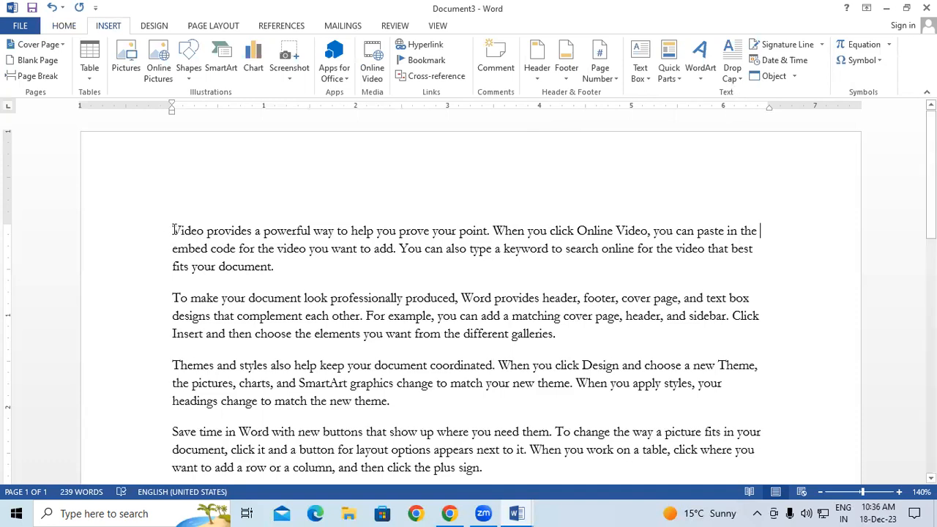
Make the first paragraph's 'V' a drop cap placed in the margin
left_click(699, 77)
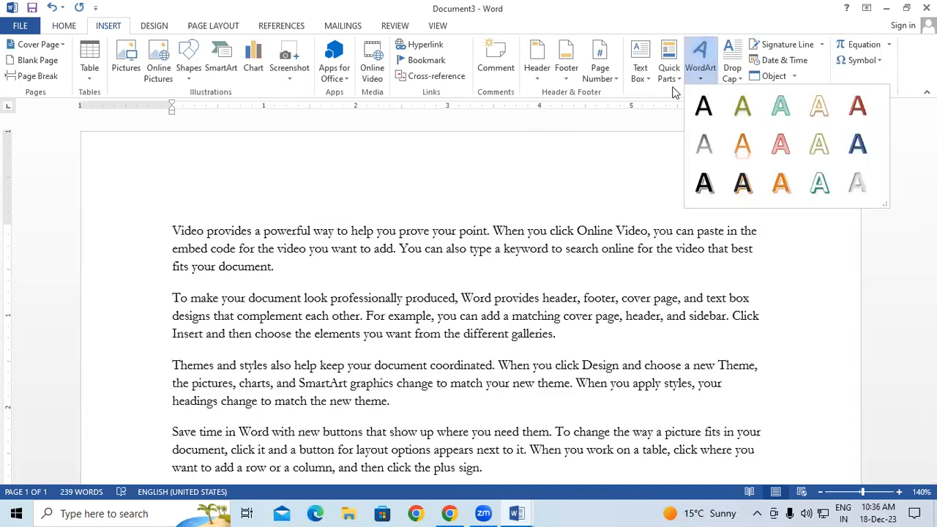
left_click(734, 74)
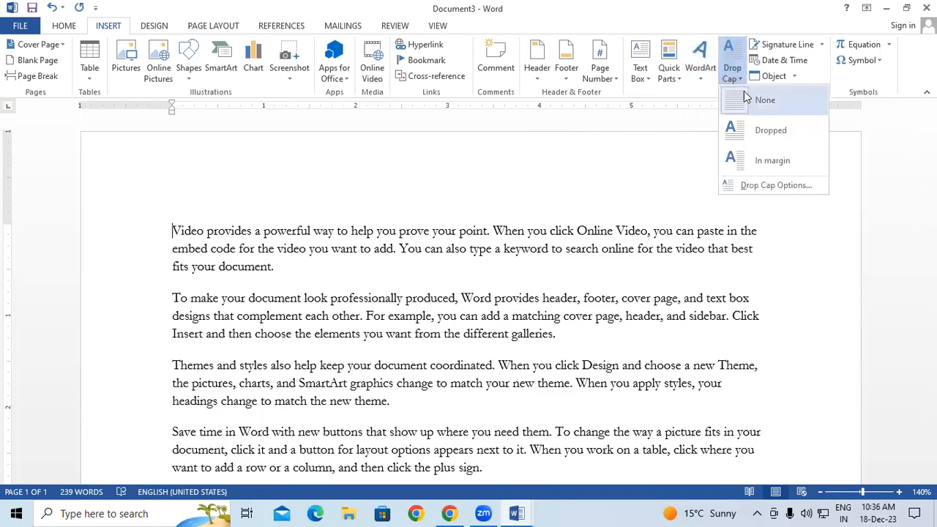
left_click(754, 137)
left_click(793, 244)
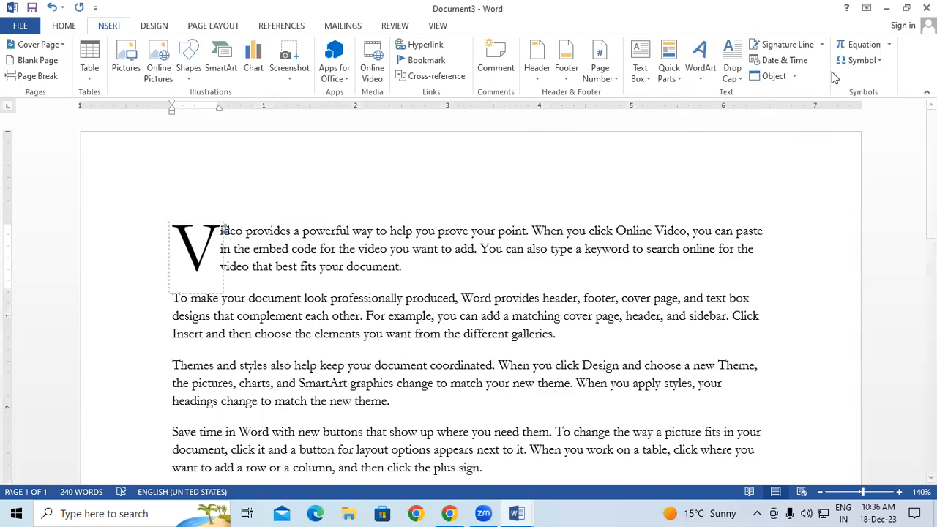
left_click(731, 70)
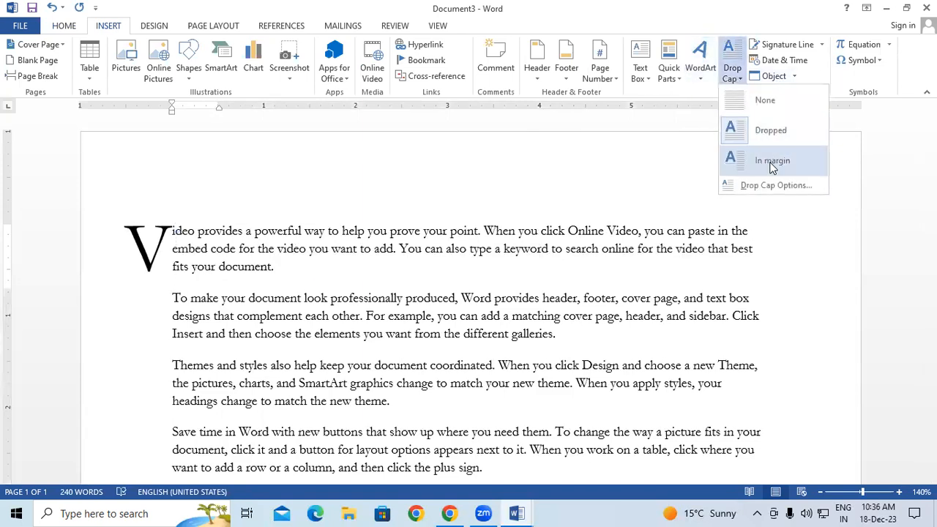
left_click(770, 158)
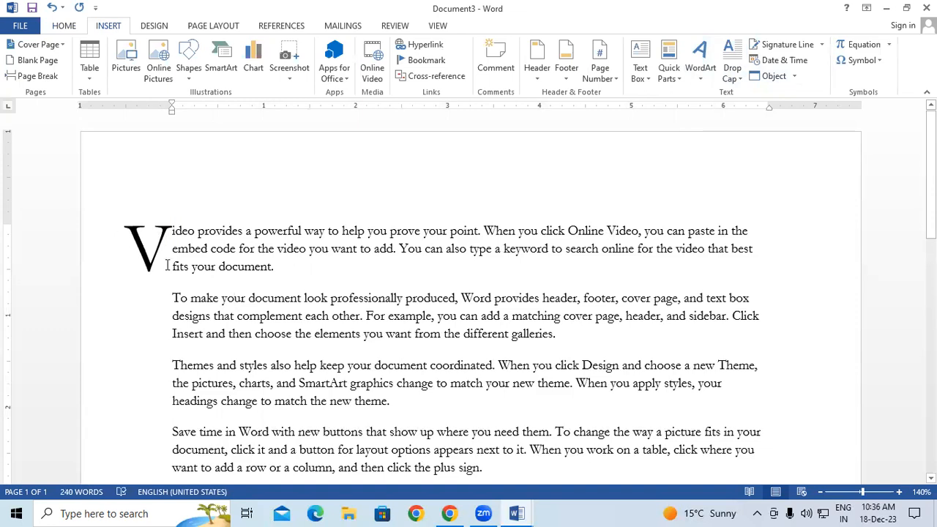
left_click(98, 286)
left_click(113, 313)
left_click(163, 233)
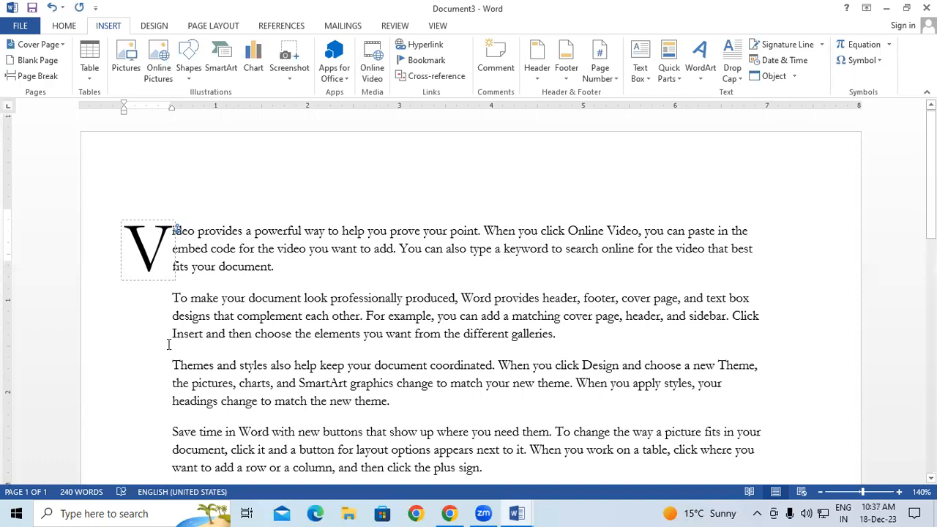
Give the Themes paragraph a dropped 'T' capital
scroll(172, 366, "down", 1)
left_click(174, 304)
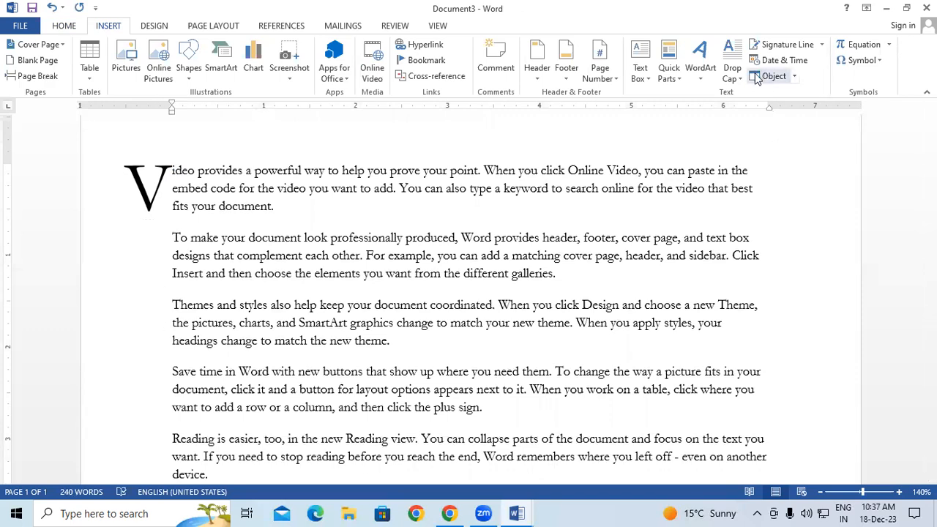
left_click(732, 65)
left_click(750, 124)
left_click(807, 276)
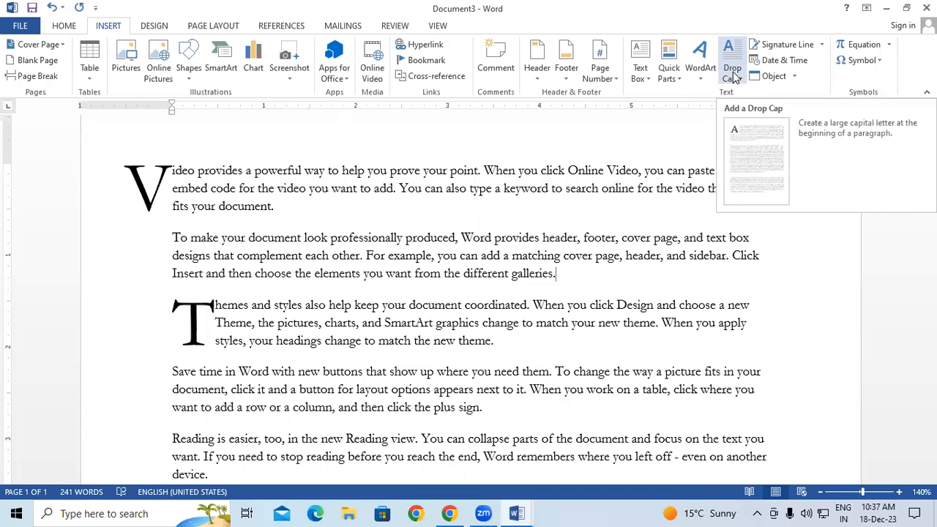
Check online signature services, close the support page, and return to Document3's signature line options
left_click(822, 46)
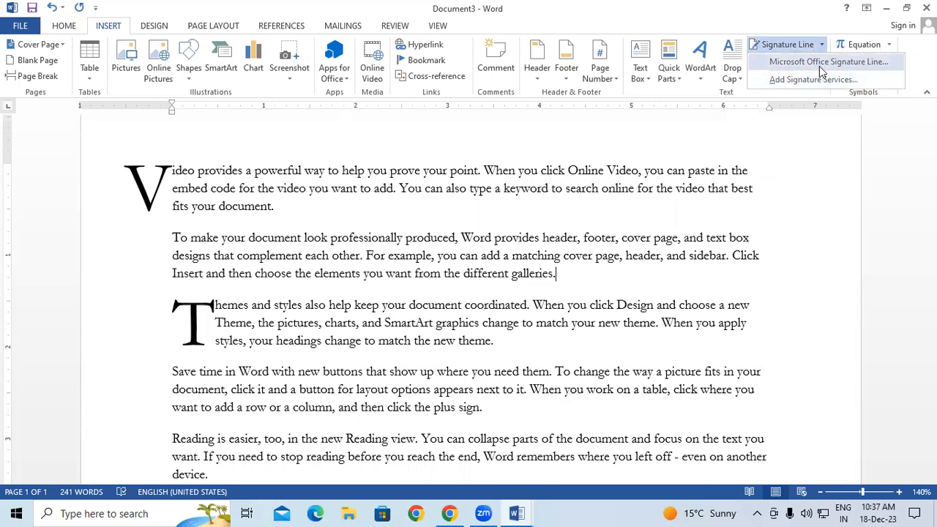
left_click(816, 79)
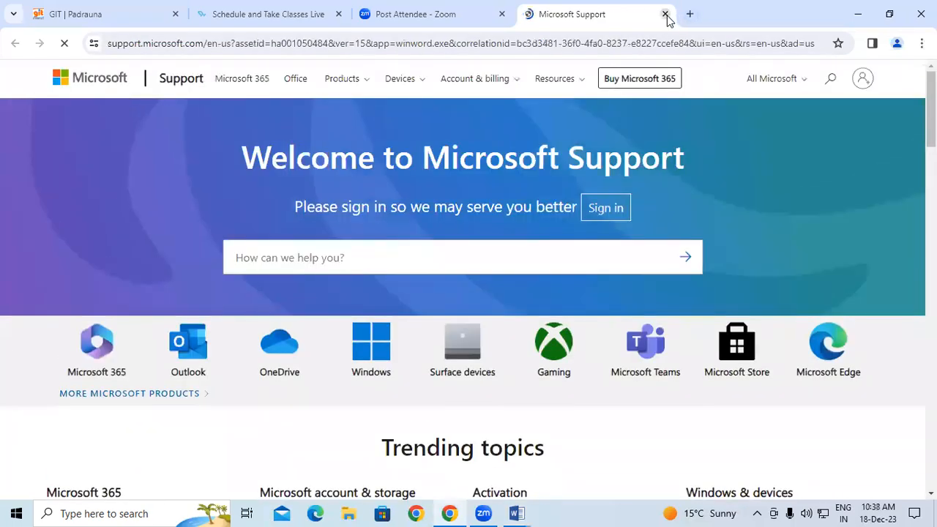
left_click(665, 14)
left_click(518, 513)
left_click(641, 454)
left_click(821, 44)
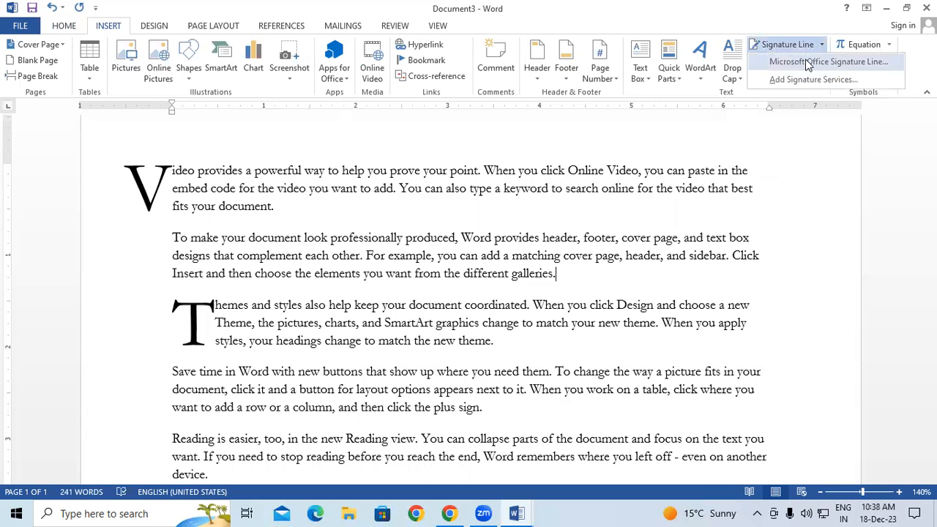
Insert a signature line below the second paragraph with the signer's name and title 'Manager'
left_click(807, 62)
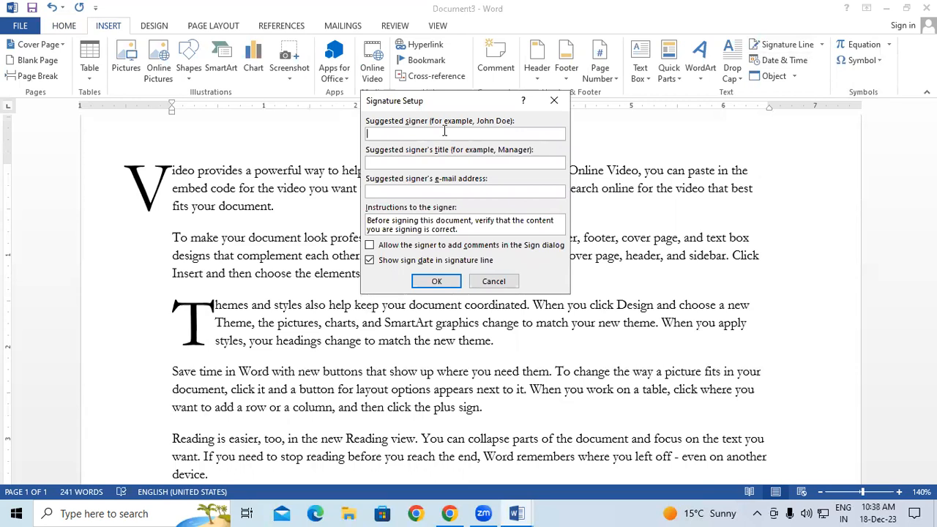
type("Kausg")
key("BackSpace")
type("hal")
left_click(448, 162)
type("Manager")
left_click(436, 281)
scroll(448, 274, "down", 2)
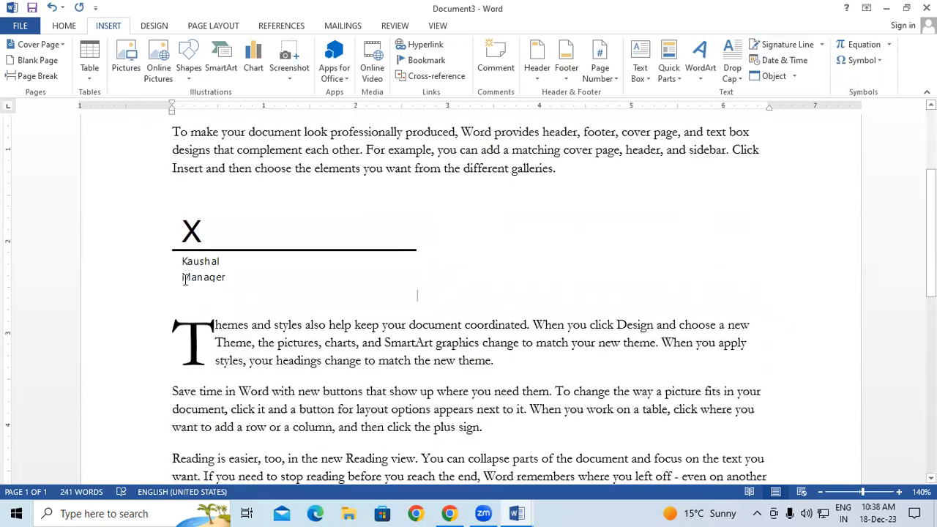
left_click(189, 282)
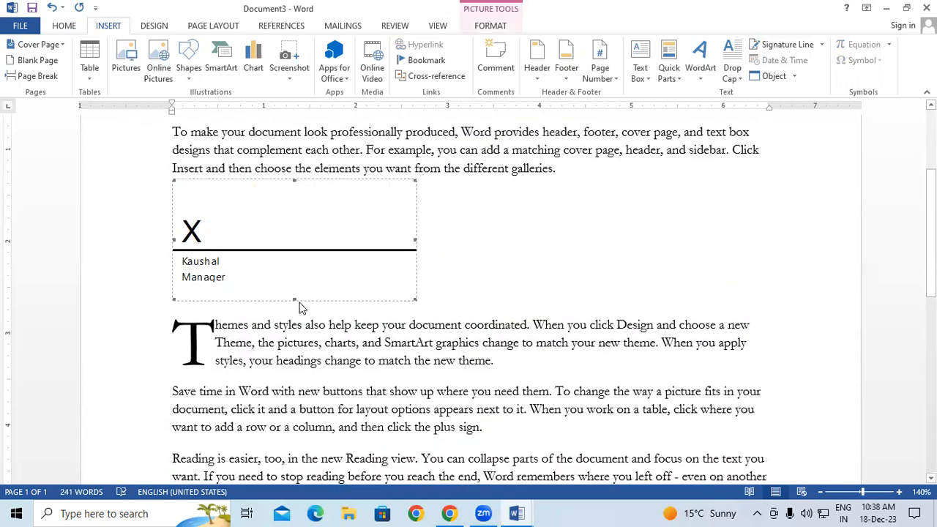
Drag the signature line block to just after the word 'device.'
left_click(589, 218)
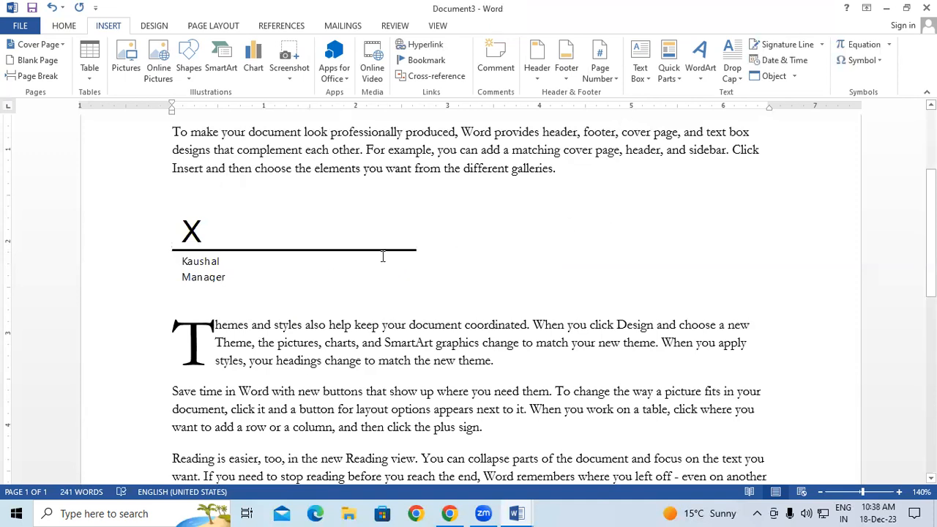
scroll(382, 256, "down", 1)
scroll(382, 256, "down", 1)
left_click(274, 161)
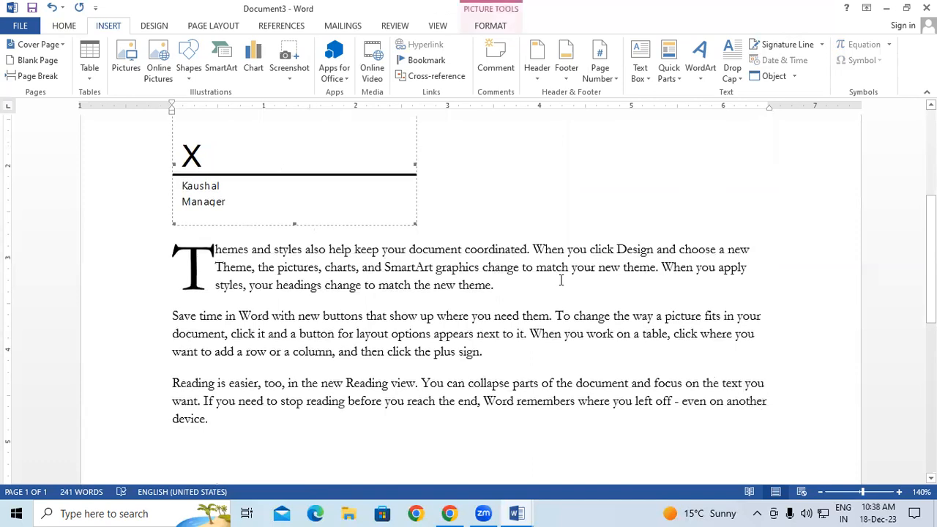
mouse_move(369, 194)
left_mouse_down()
mouse_move(410, 268)
mouse_move(412, 376)
mouse_move(211, 434)
left_mouse_up()
scroll(512, 300, "down", 3)
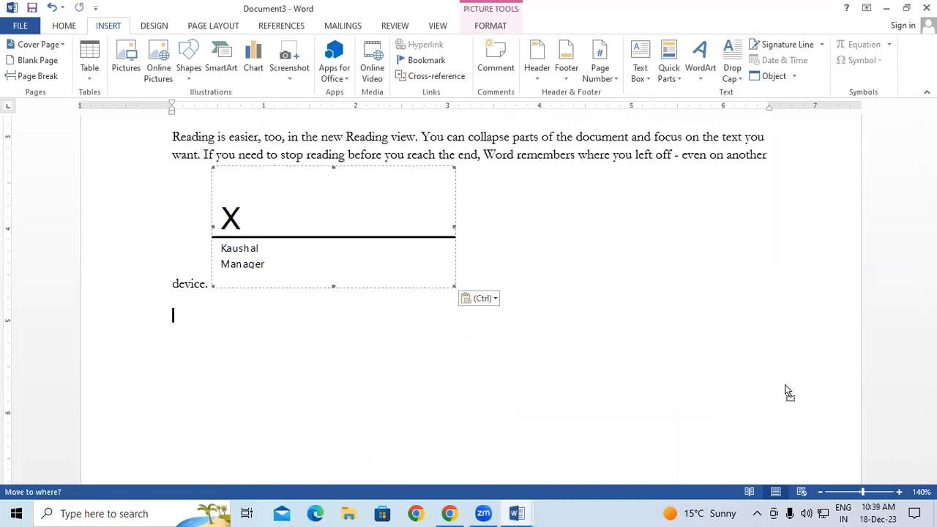
left_click(712, 359)
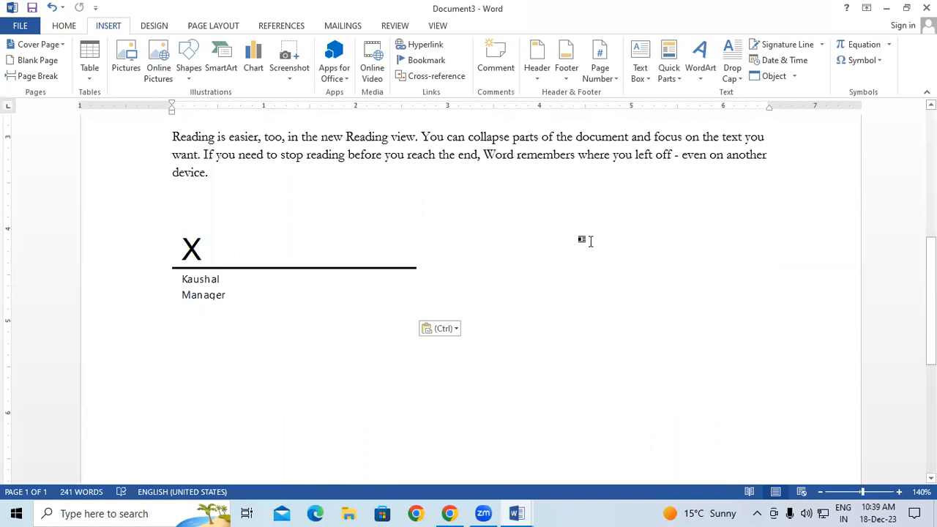
Set the signature line's wrapping to Square and move it to the right side, lower down
left_click(347, 240)
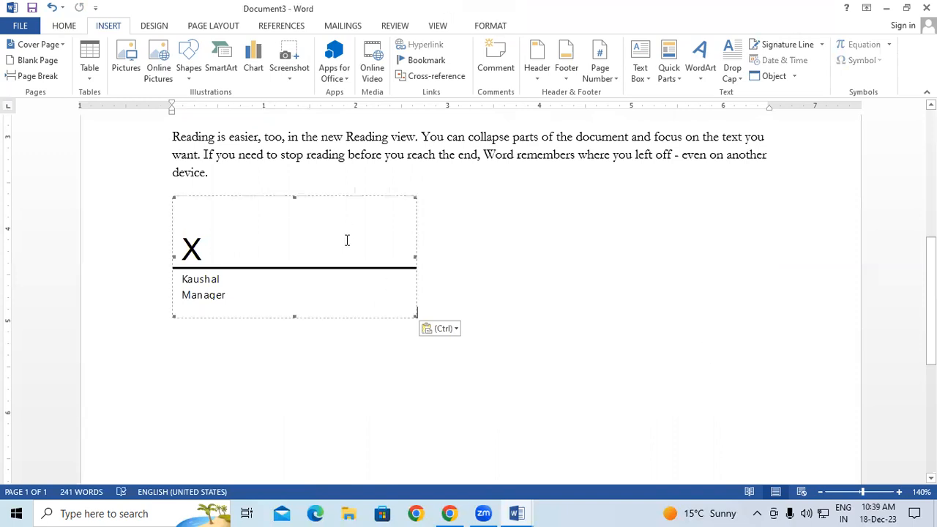
left_click(495, 27)
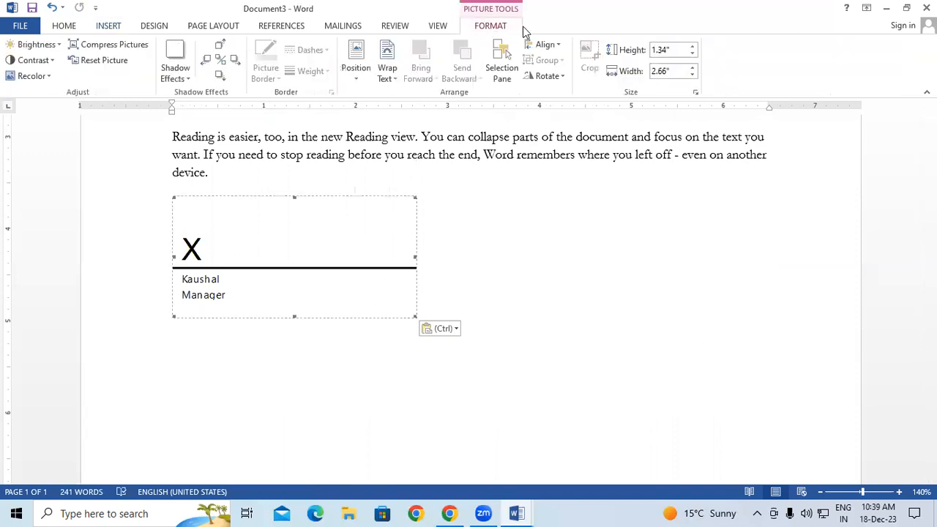
left_click(385, 76)
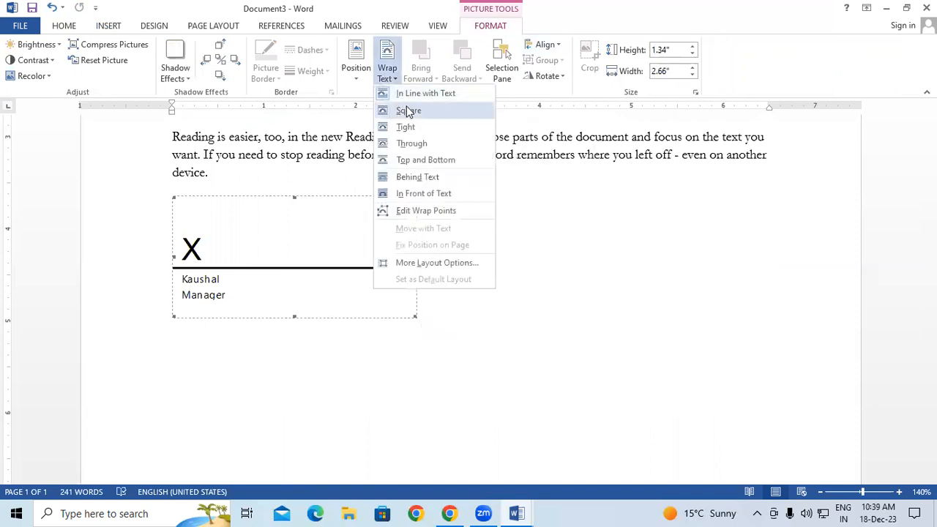
left_click(407, 111)
left_click_drag(309, 251, 661, 180)
mouse_move(680, 230)
left_mouse_down()
mouse_move(701, 337)
mouse_move(681, 330)
mouse_move(681, 345)
mouse_move(664, 315)
left_mouse_up()
left_click(664, 285)
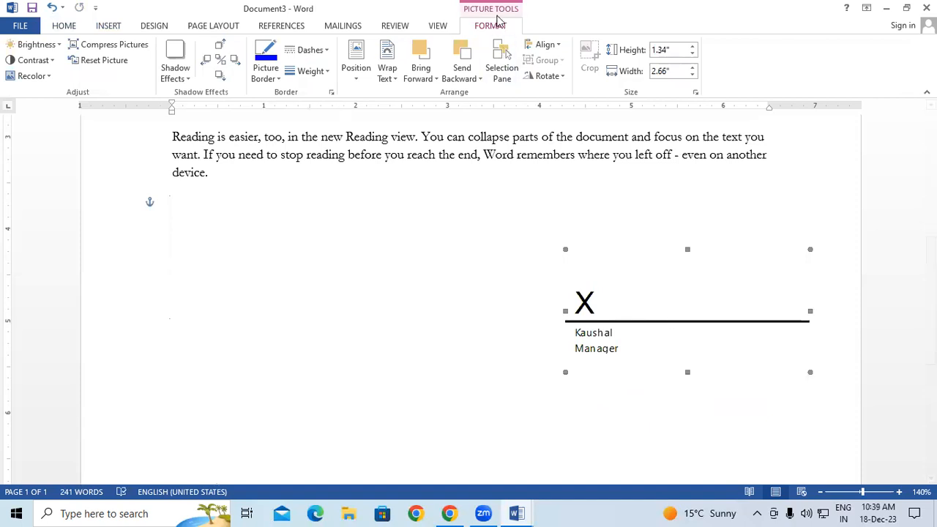
Reapply Square wrapping and drag the signature line to the page's lower right, below the paragraphs
left_click(388, 73)
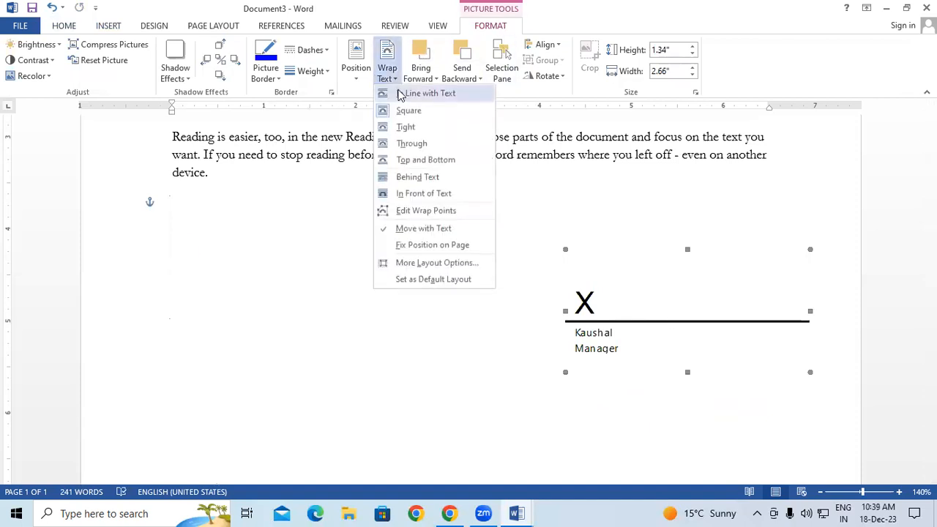
left_click(404, 113)
left_click(426, 267)
left_click_drag(662, 314, 773, 379)
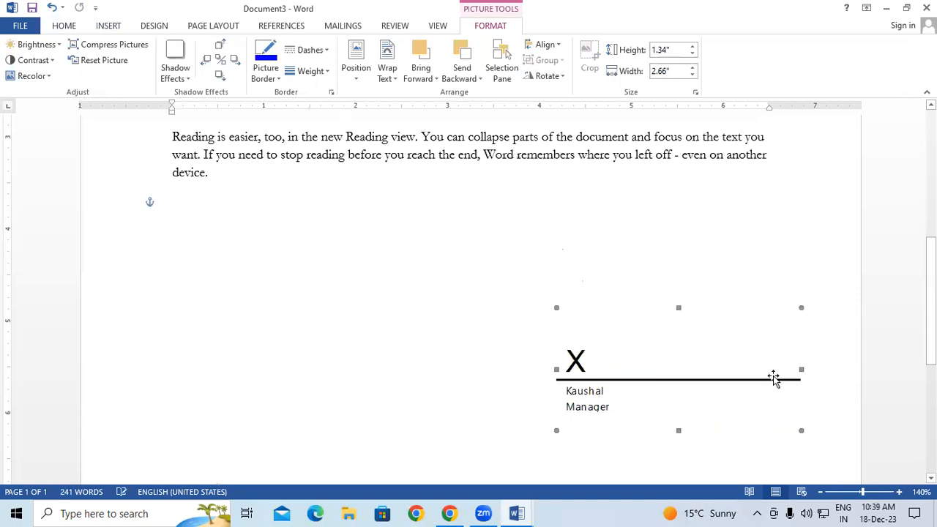
scroll(753, 268, "down", 3)
scroll(754, 266, "down", 5)
scroll(732, 253, "up", 4)
mouse_move(723, 185)
left_mouse_down()
mouse_move(725, 349)
mouse_move(753, 414)
left_mouse_up()
scroll(736, 327, "down", 2)
mouse_move(727, 303)
left_mouse_down()
mouse_move(718, 391)
mouse_move(675, 322)
left_mouse_up()
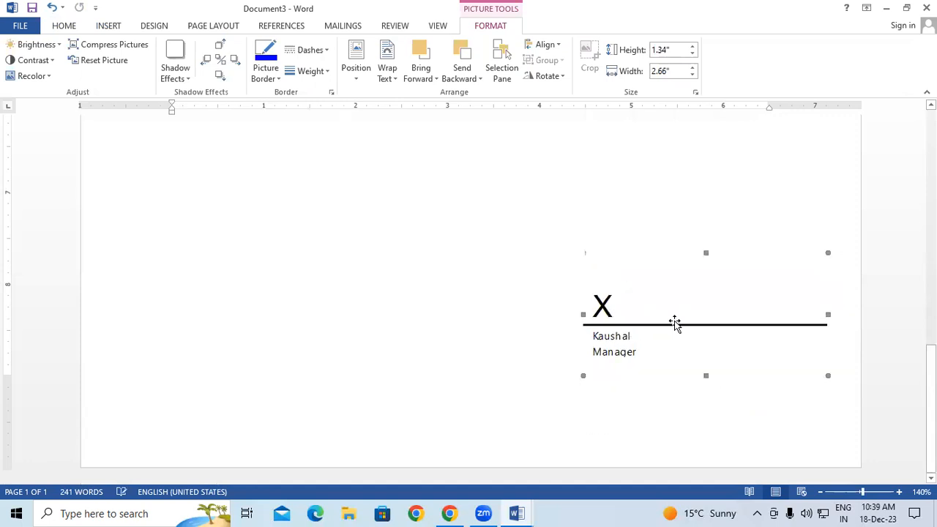
left_click(567, 205)
Delete the signature line block from the document
scroll(566, 205, "down", 5)
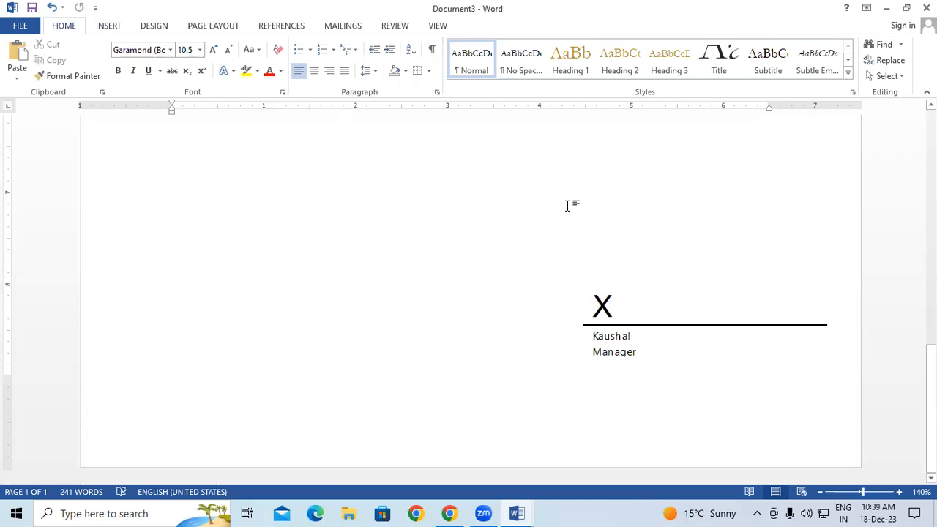
scroll(566, 205, "up", 6)
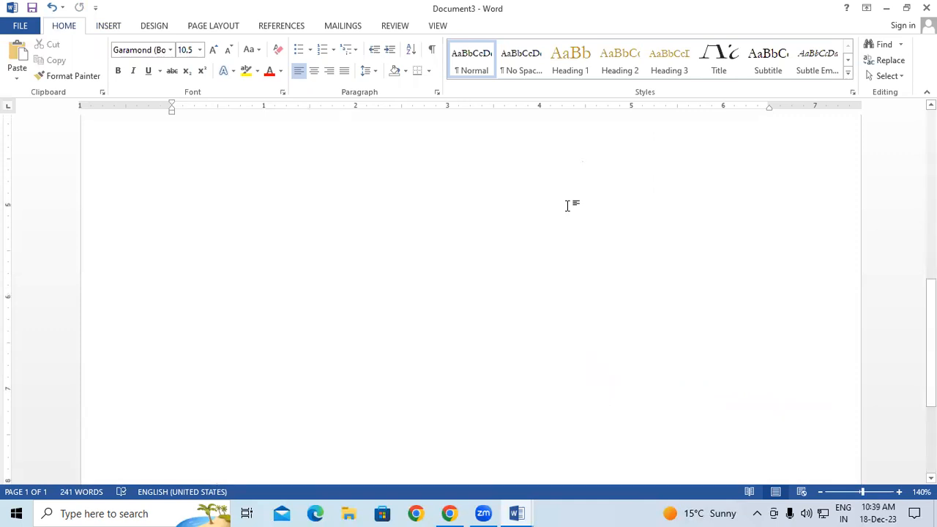
scroll(567, 205, "down", 6)
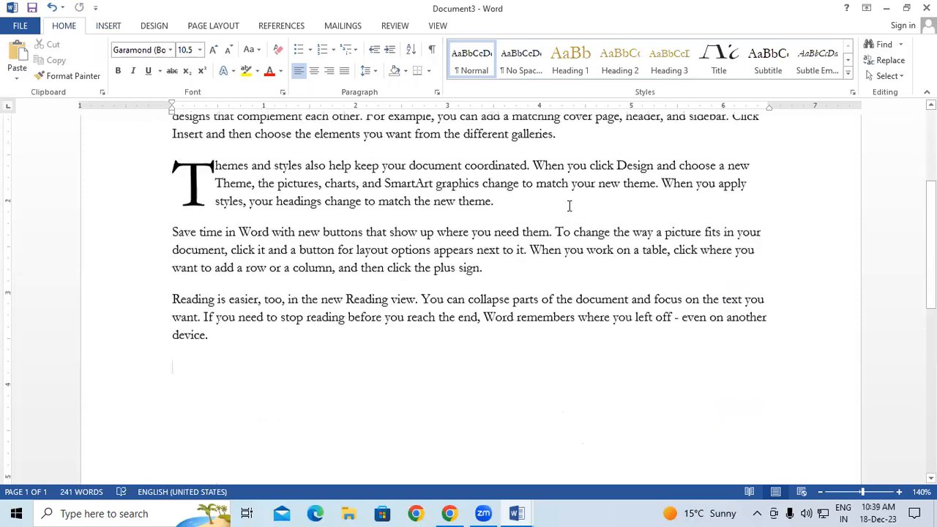
scroll(567, 206, "down", 1)
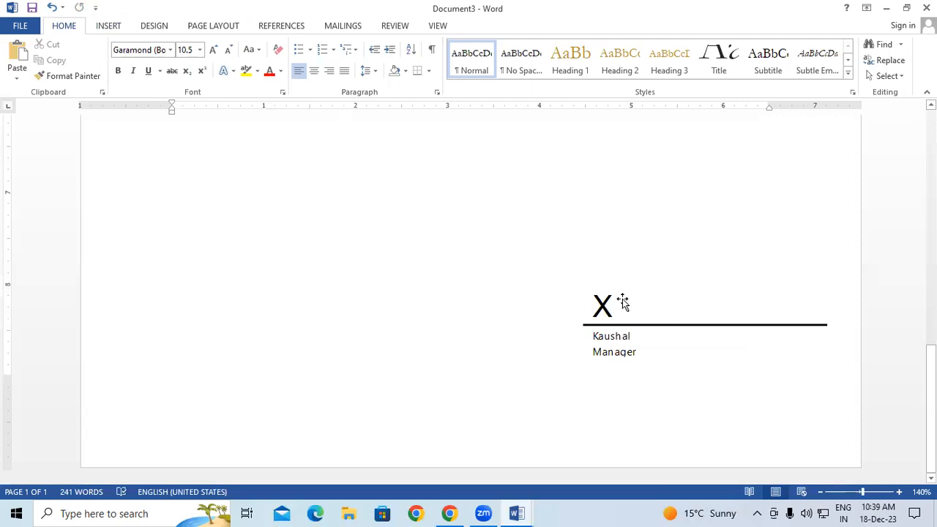
left_click(606, 338)
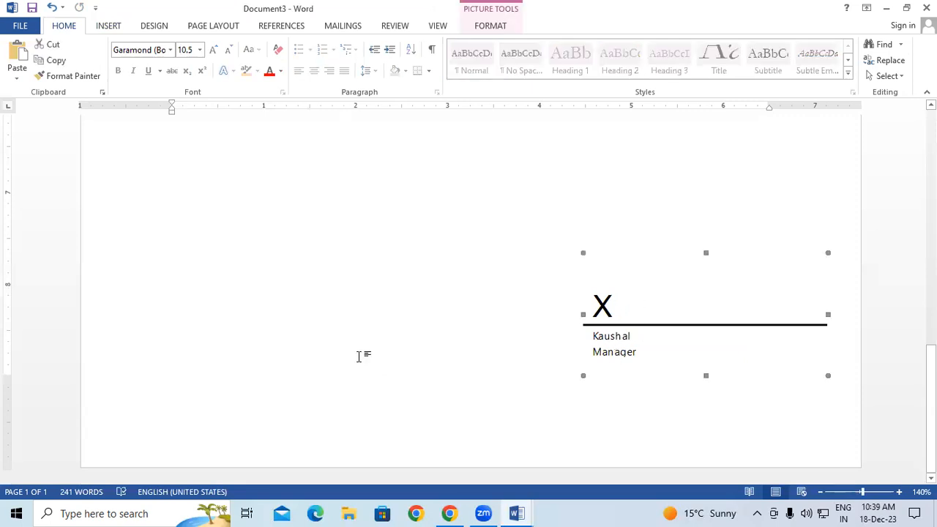
key("Delete")
scroll(361, 357, "up", 3)
Add empty lines after the drop-cap 'V' paragraph, before 'To make your document'
scroll(362, 351, "up", 1)
left_click(359, 298)
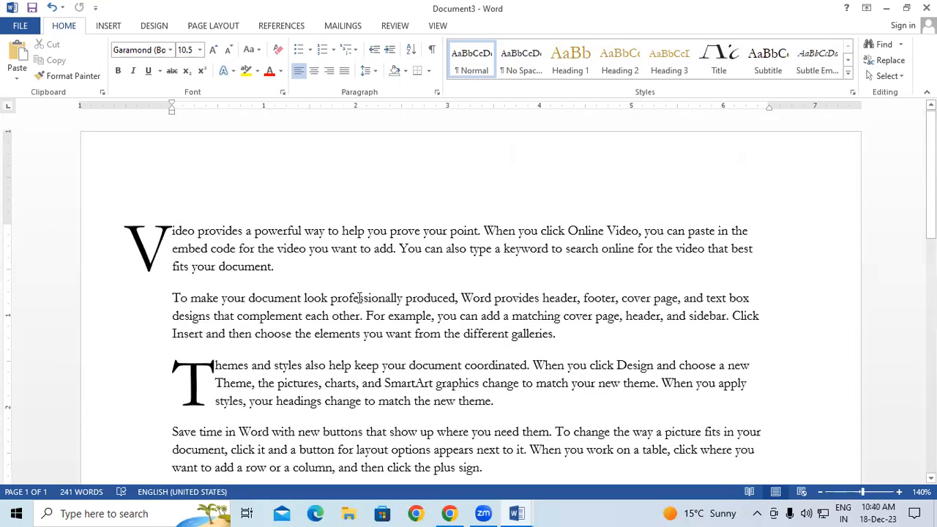
left_click(108, 25)
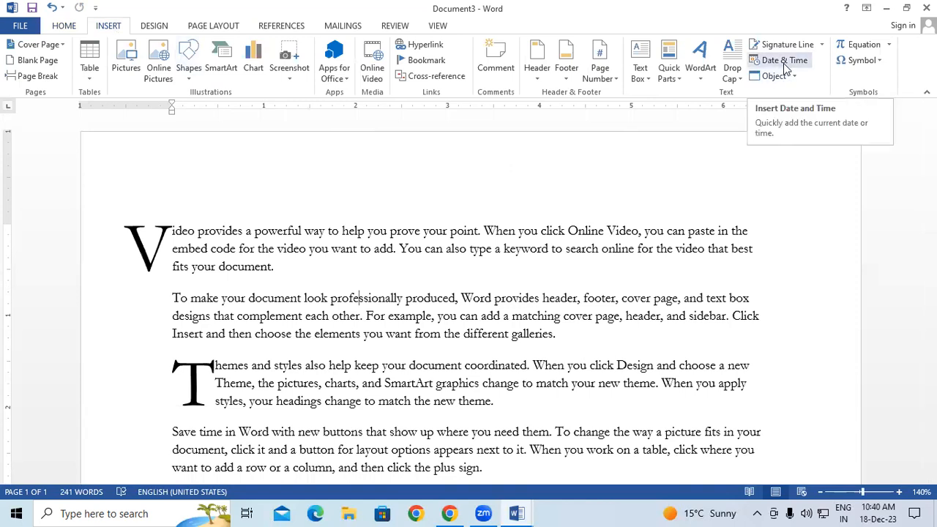
left_click(301, 272)
key("Return")
key("Return")
key("Return")
key("Return")
key("Return")
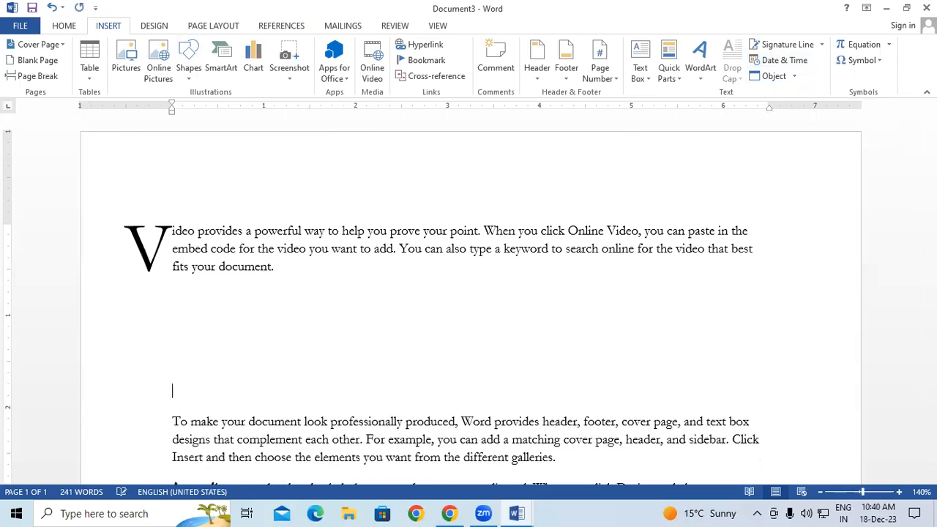
key("Up")
key("Up")
key("Up")
key("Up")
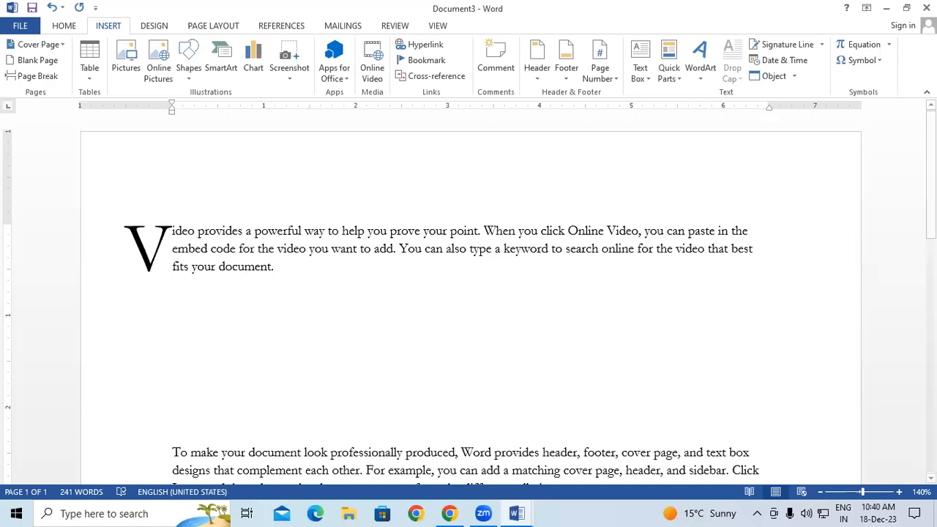
Insert the date in 18-Dec-2023 format before the sentence 'When you click Online Video'
left_click(480, 230)
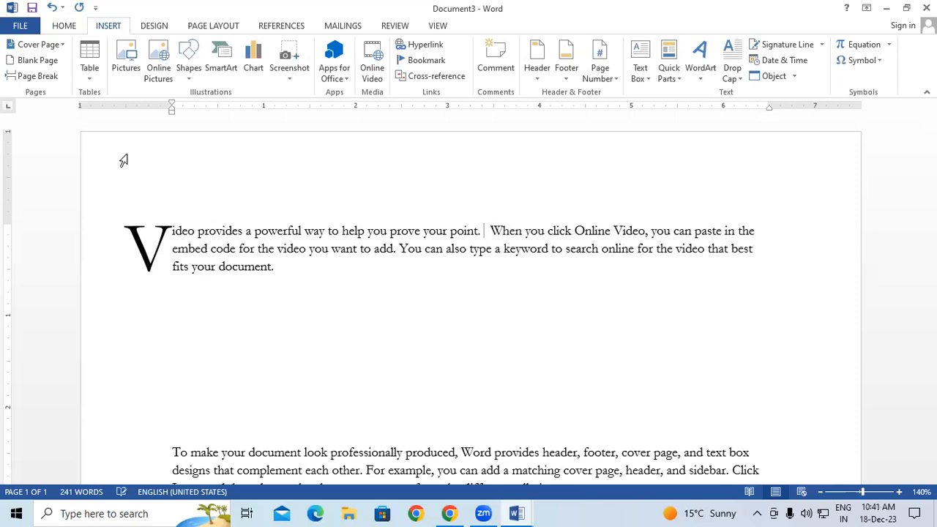
left_click(793, 63)
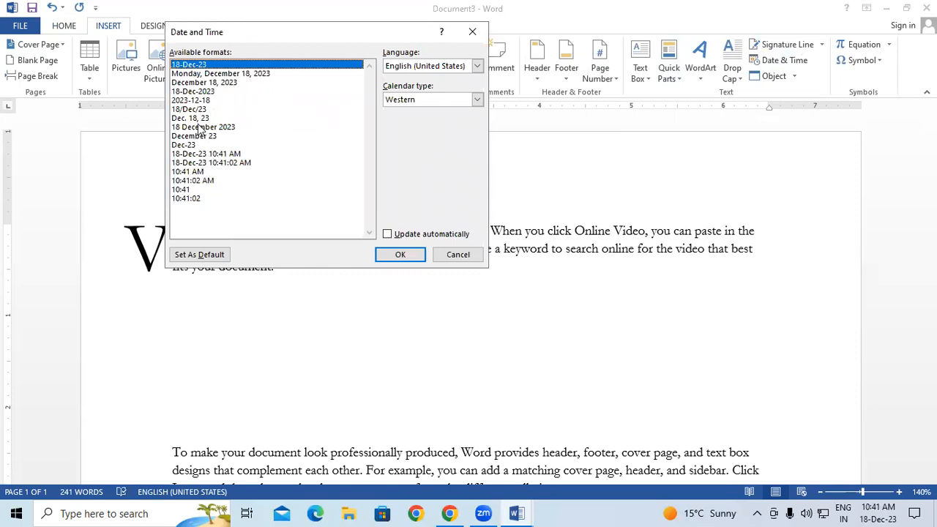
left_click(192, 92)
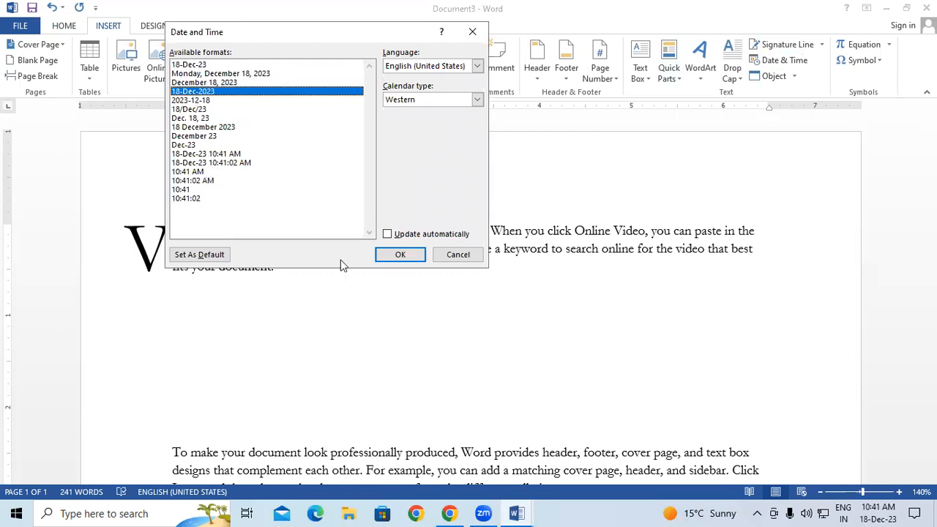
left_click(397, 255)
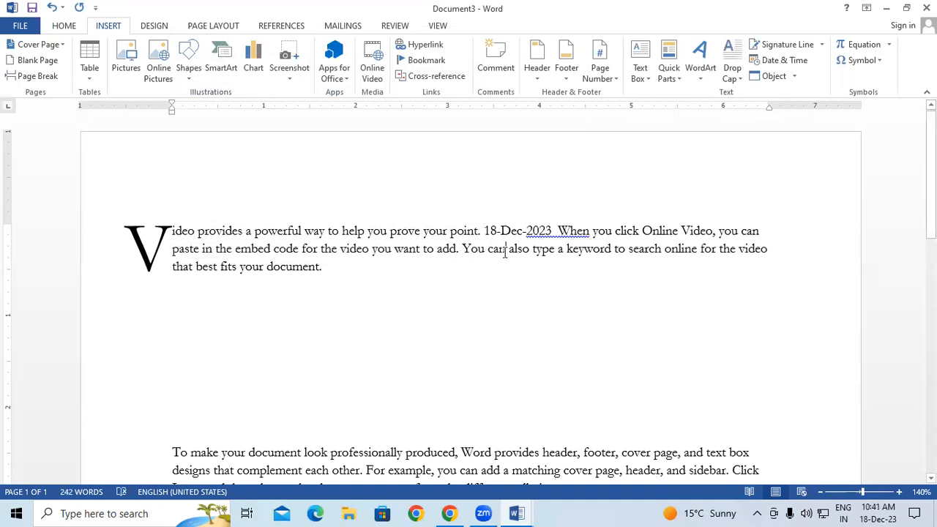
left_click_drag(553, 230, 483, 231)
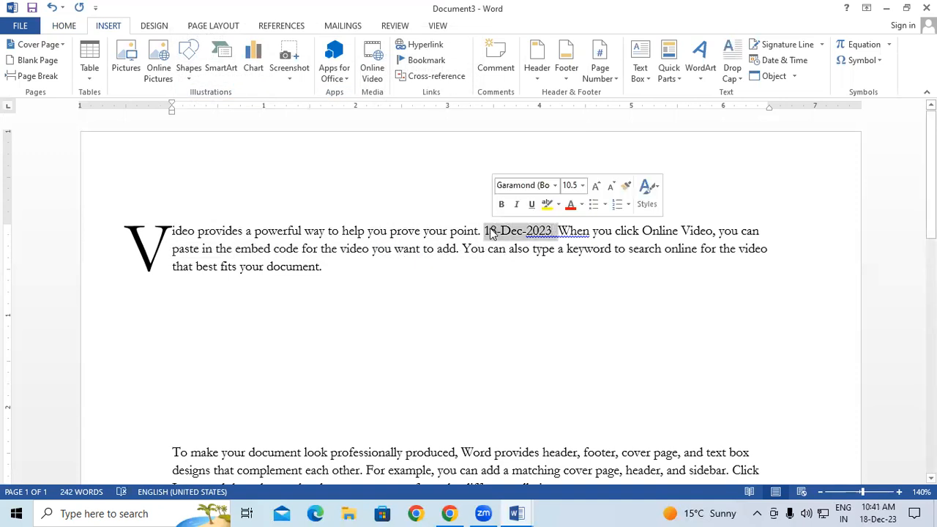
Insert the current time and date on separate lines below with Alt+Shift+T and Alt+Shift+D, then open the Object drop-down
left_click(460, 333)
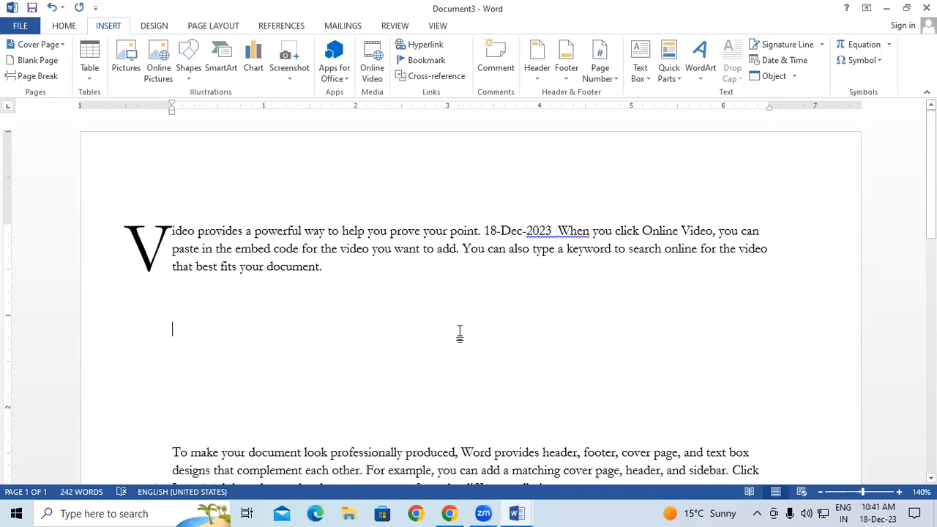
key("alt+shift+t")
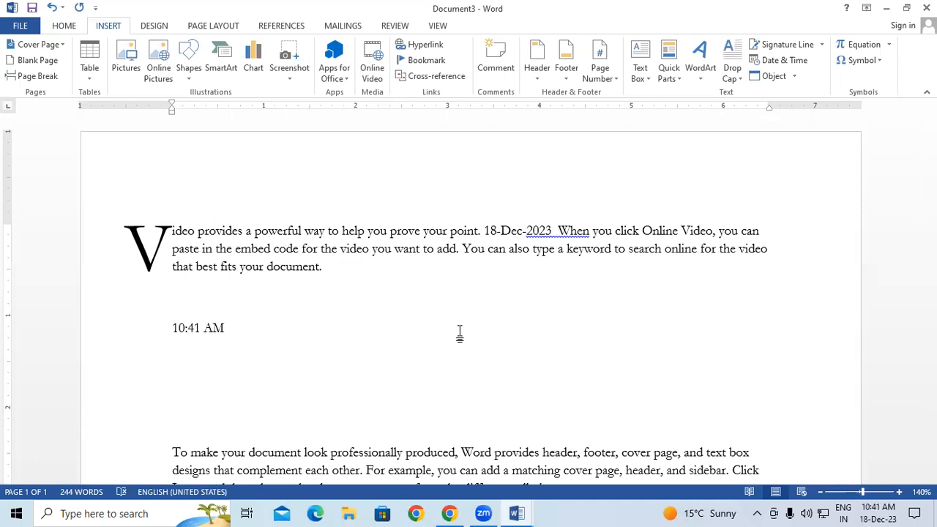
key("Return")
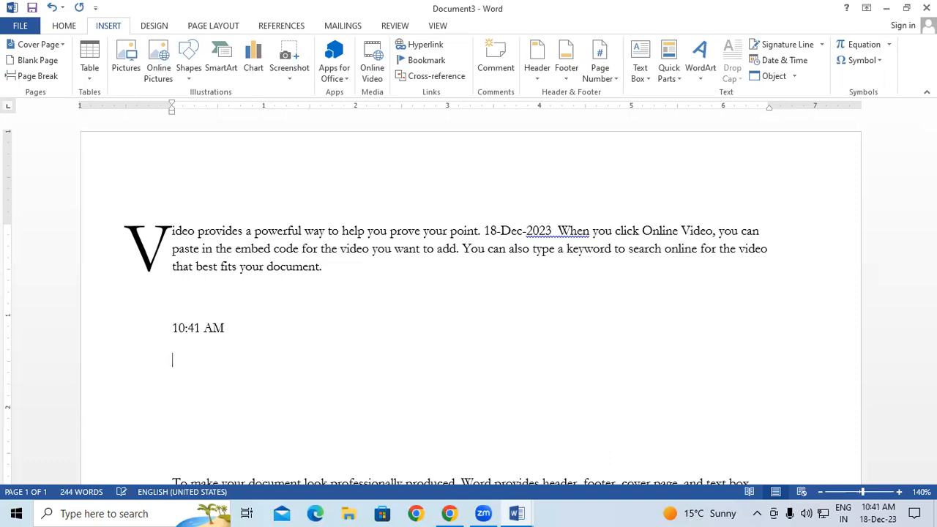
key("alt+shift+d")
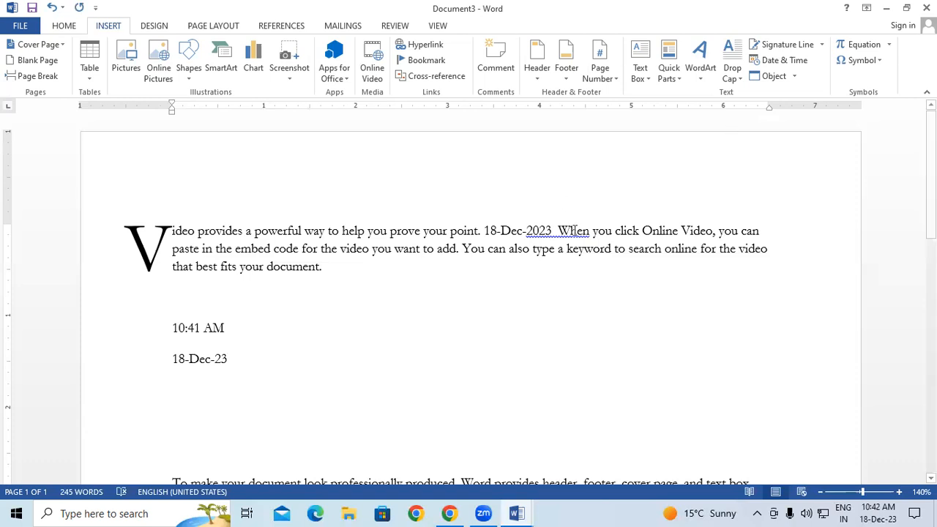
left_click_drag(288, 368, 157, 297)
left_click(474, 435)
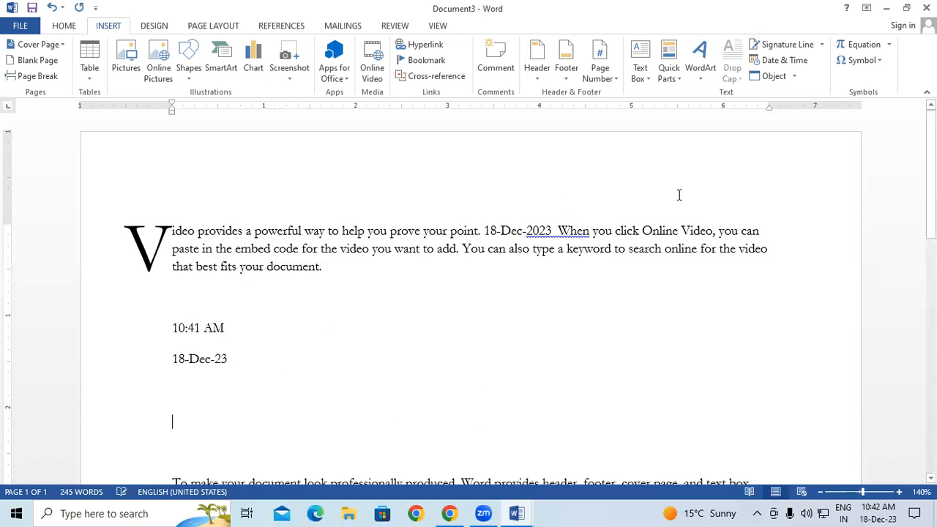
left_click(794, 77)
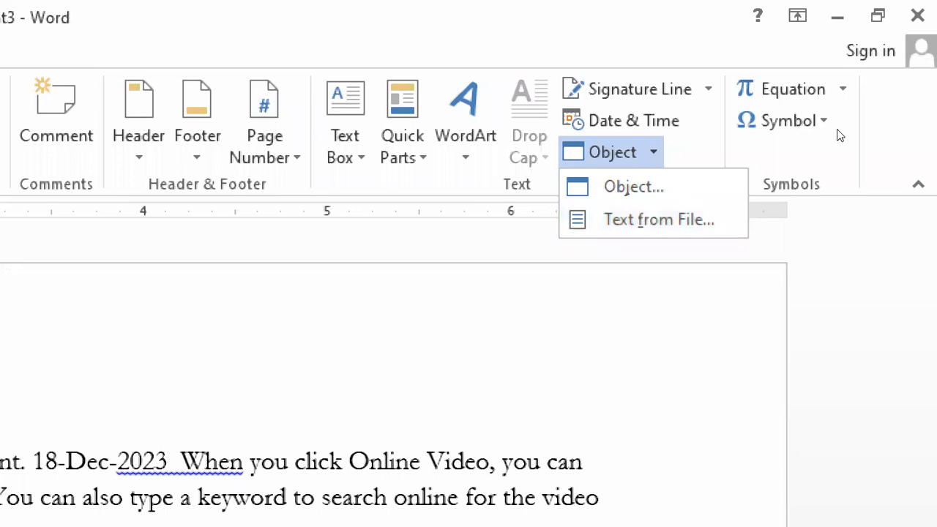
Insert a new Bitmap Image object from the Object dialog's Create New list
left_click(654, 187)
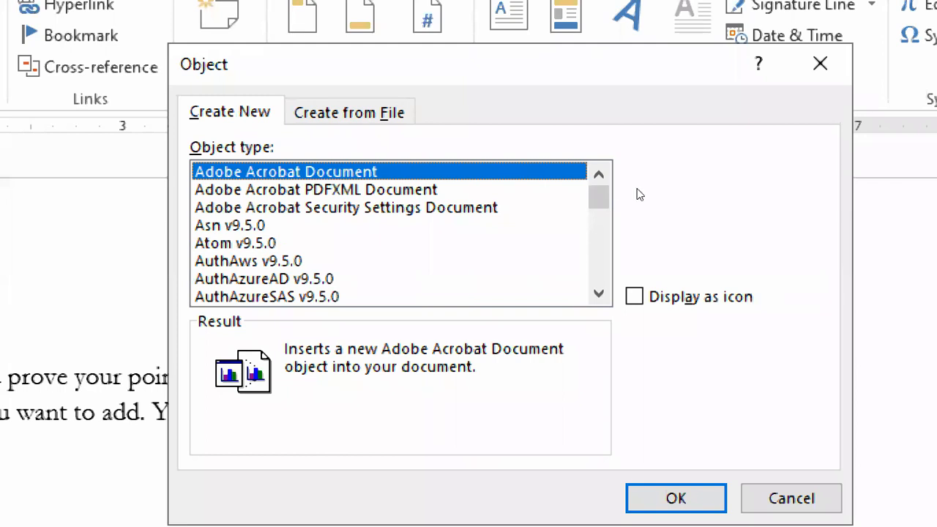
left_click(599, 293)
left_click(598, 294)
left_click(599, 293)
left_click(599, 293)
left_click(599, 294)
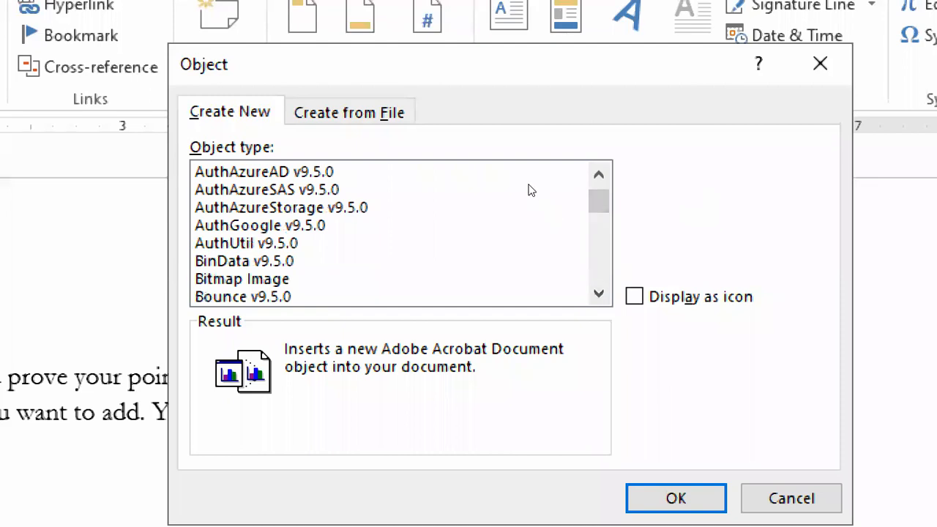
left_click(525, 279)
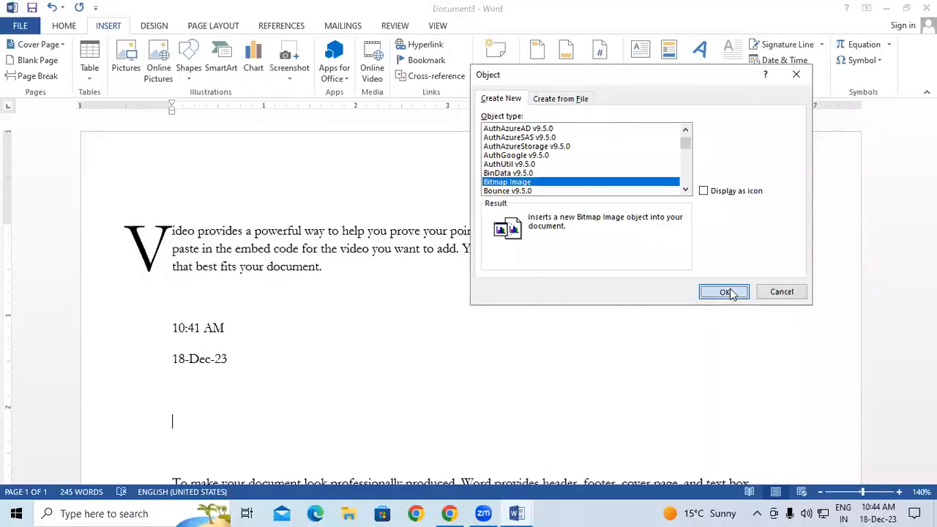
left_click(724, 292)
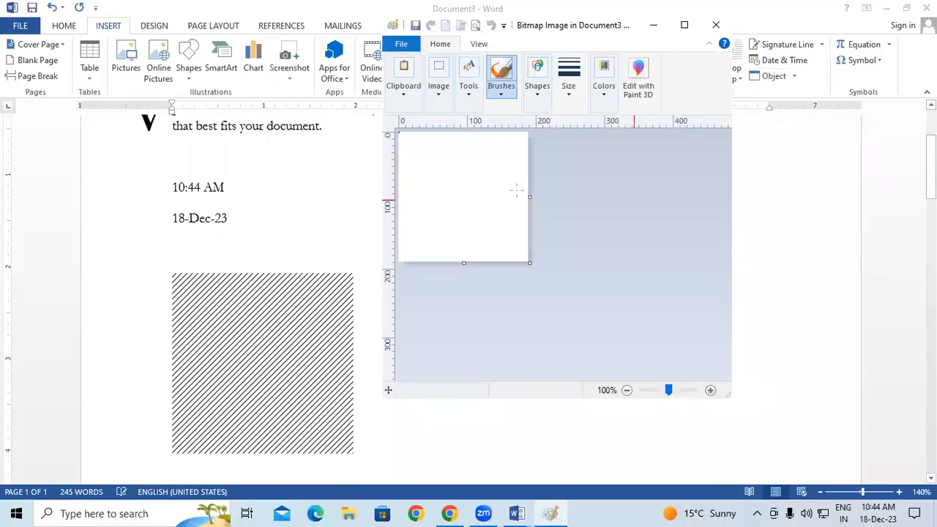
Enlarge the canvas to 575×367 px and draw a triangle, five-point star, speech bubble and six-point star
left_click(686, 24)
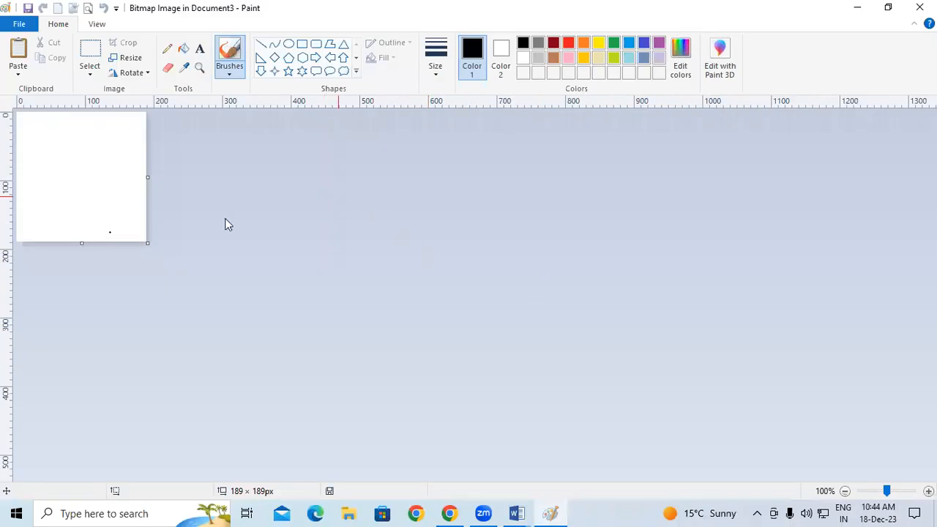
left_click_drag(148, 241, 412, 363)
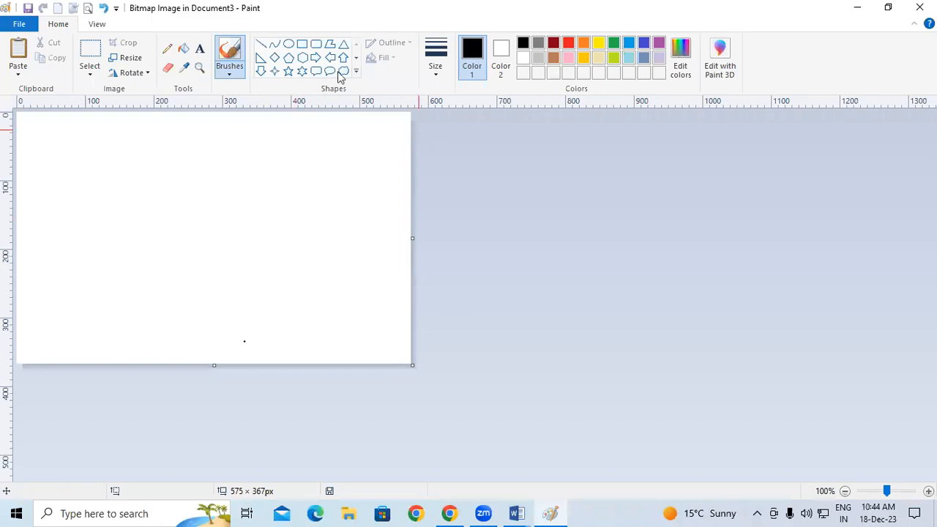
left_click(343, 44)
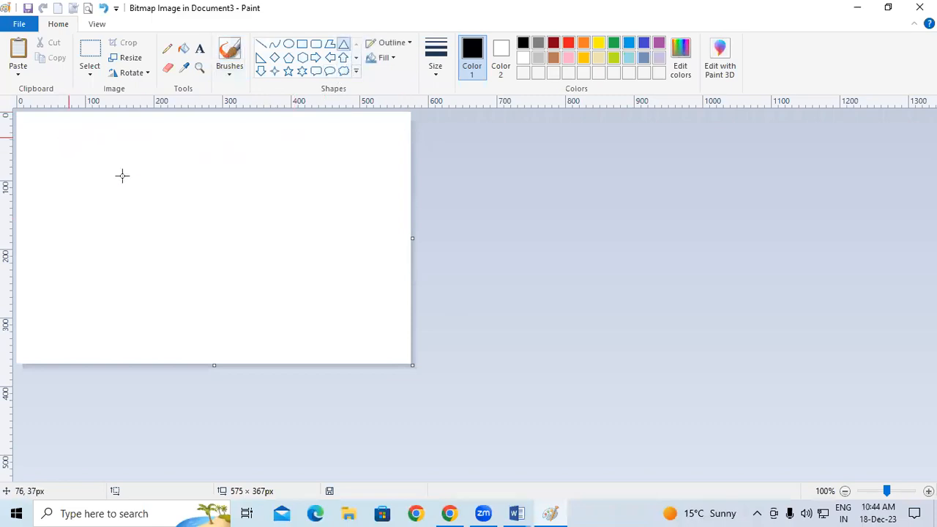
left_click_drag(67, 137, 209, 237)
left_click(288, 71)
left_click_drag(246, 130, 377, 257)
left_click(315, 71)
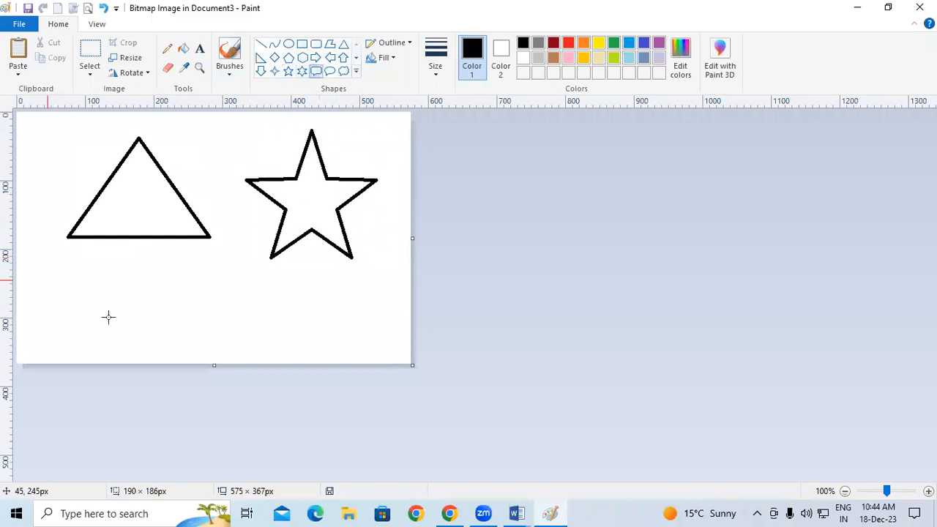
left_click_drag(47, 280, 171, 351)
left_click(302, 71)
mouse_move(214, 262)
left_mouse_down()
mouse_move(258, 320)
mouse_move(286, 336)
left_mouse_up()
left_click_drag(246, 292, 295, 295)
left_click(207, 294)
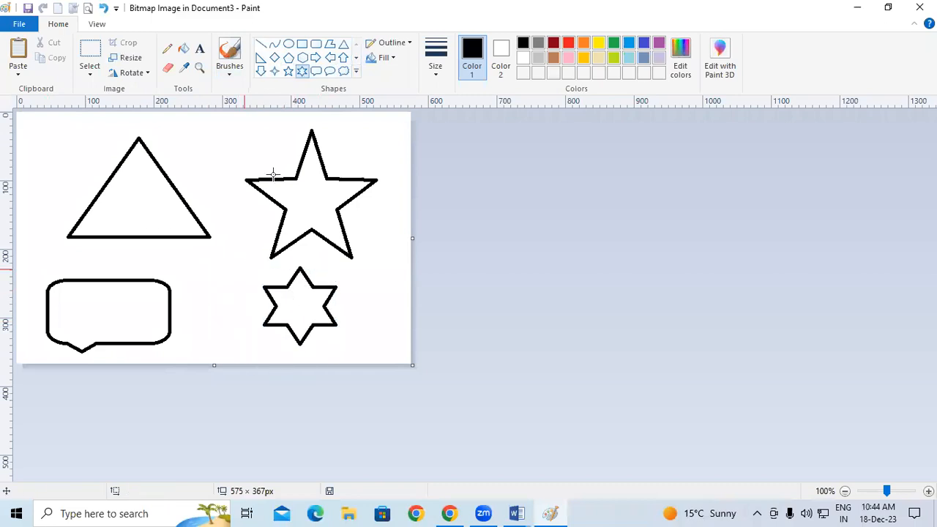
Fill both stars, the speech bubble and the triangle with yellow
left_click(183, 49)
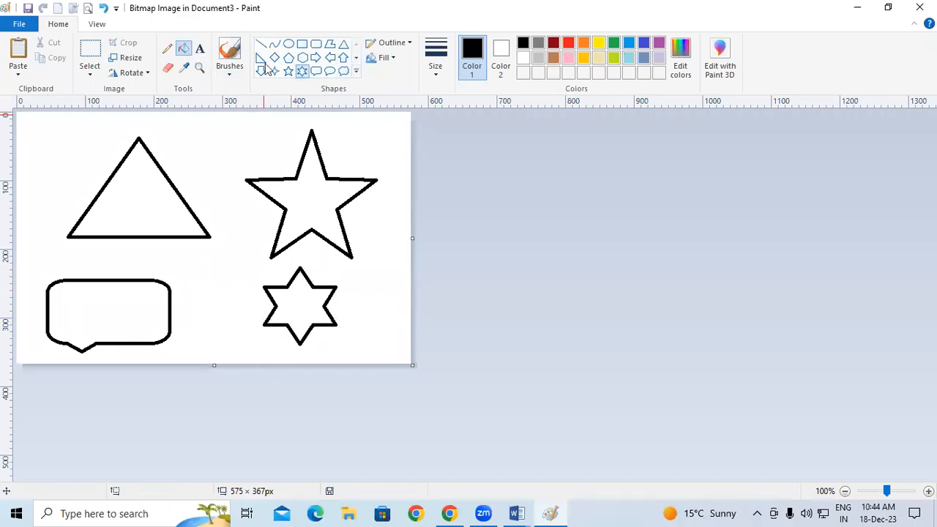
left_click(598, 43)
left_click(329, 210)
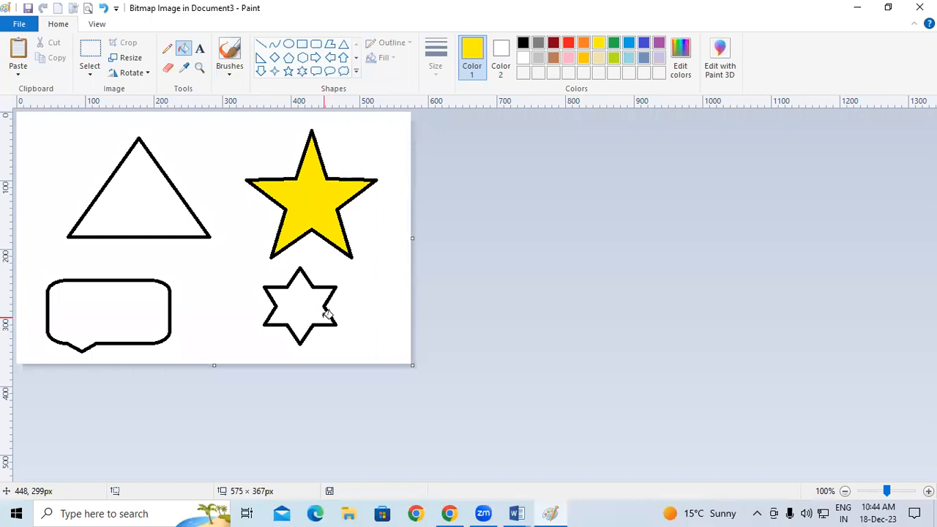
left_click(328, 300)
left_click(146, 296)
left_click(149, 202)
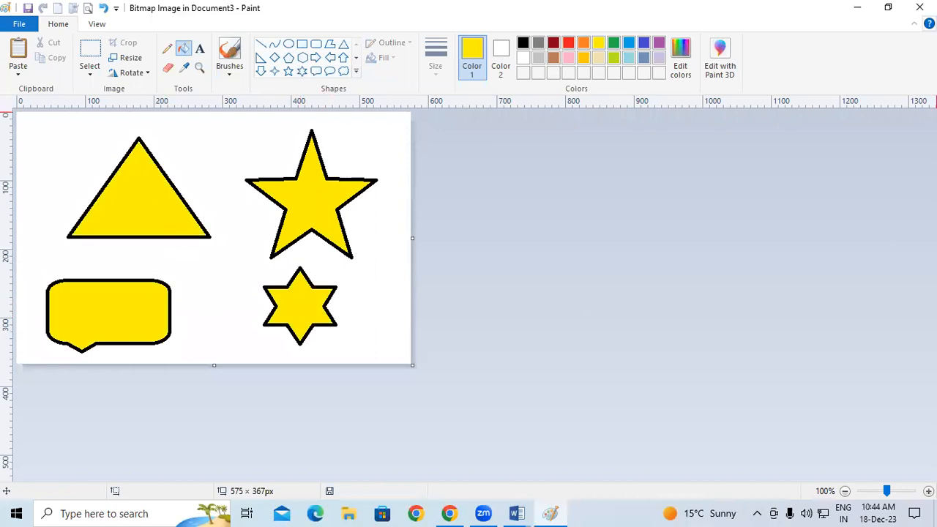
Return to Document3 with the yellow-shapes bitmap embedded and place the cursor below the 'Reading is easier' paragraph
left_click(919, 8)
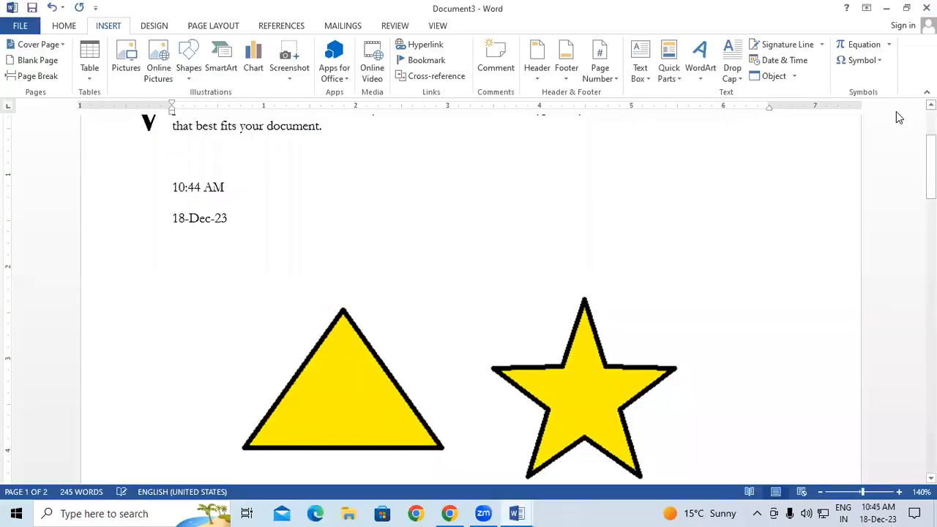
scroll(743, 278, "down", 8)
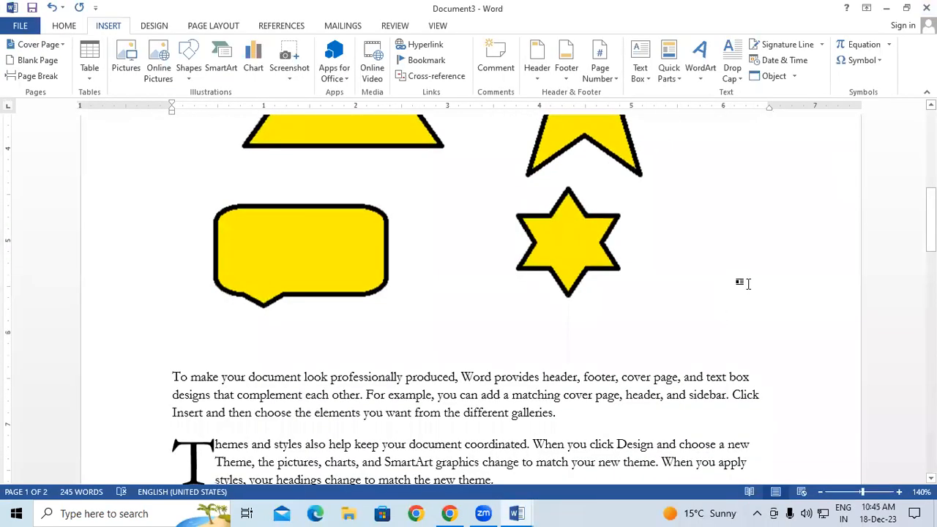
scroll(748, 283, "down", 10)
scroll(749, 284, "down", 5)
left_click(259, 310)
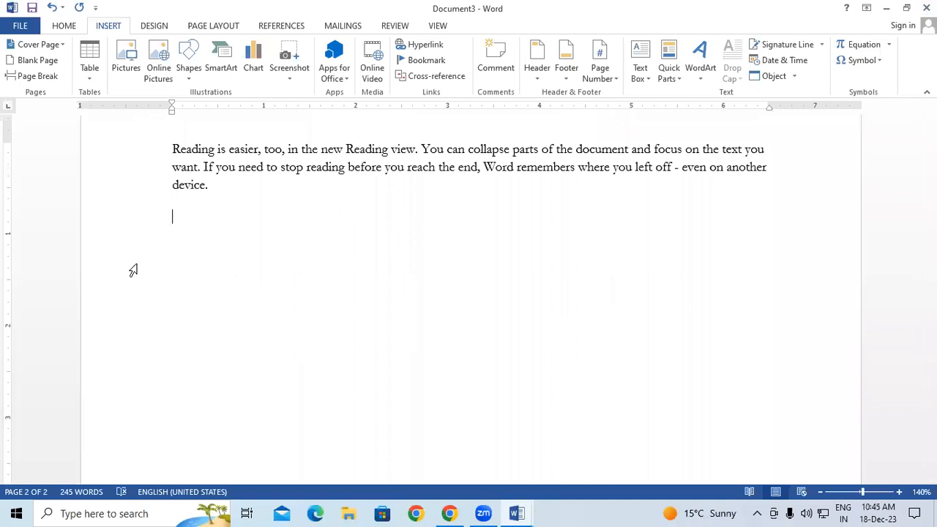
Insert another Bitmap Image object and enlarge its Paint canvas for drawing
left_click(777, 76)
scroll(631, 180, "down", 2)
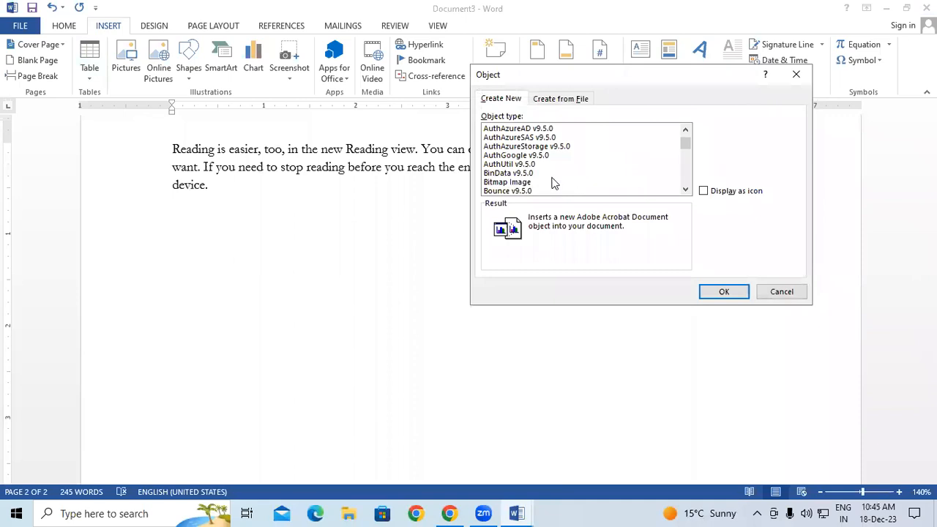
left_click(539, 181)
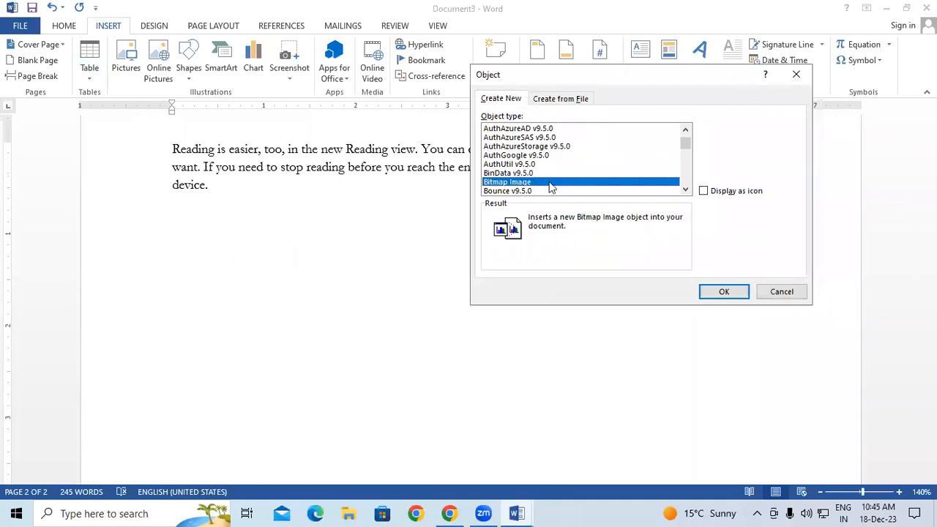
left_click(721, 293)
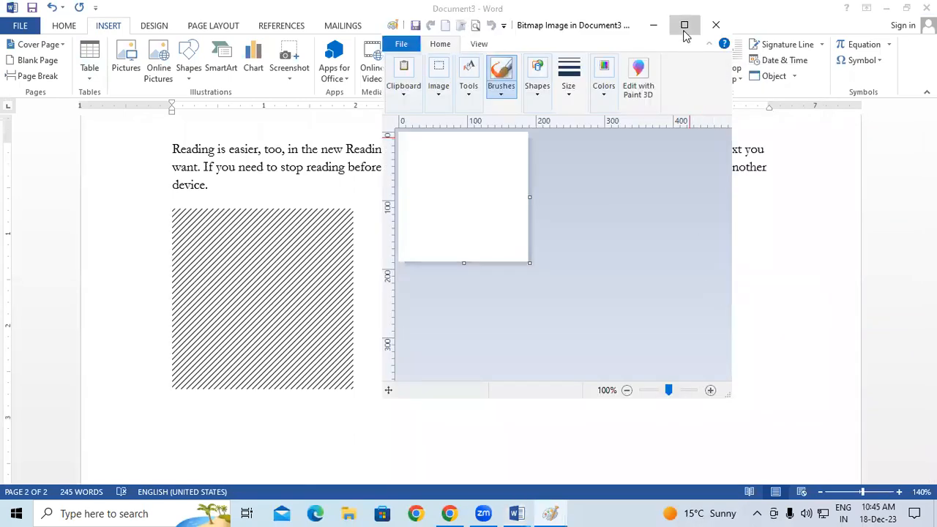
left_click(684, 31)
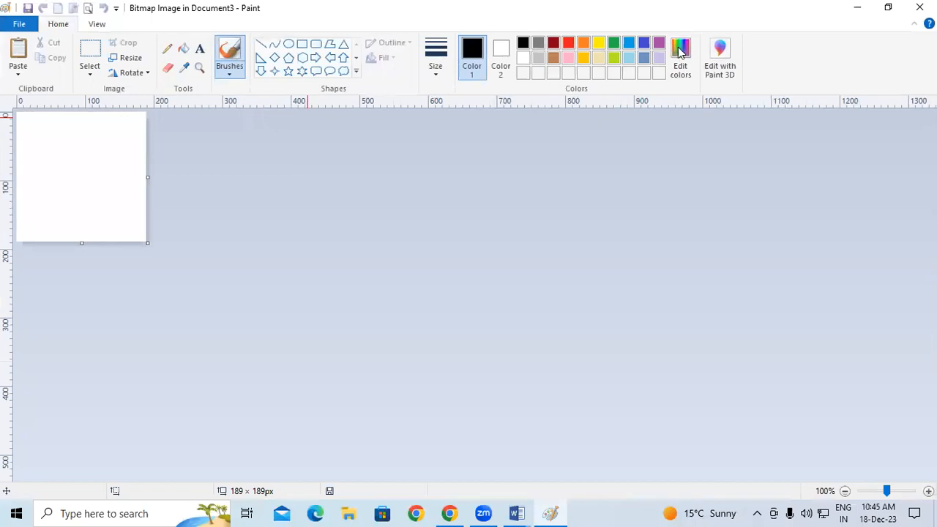
left_click_drag(147, 243, 508, 384)
Draw an outlined speech bubble, five-point star, thought cloud and hexagon
left_click(316, 73)
left_click_drag(59, 133, 213, 205)
left_click(290, 71)
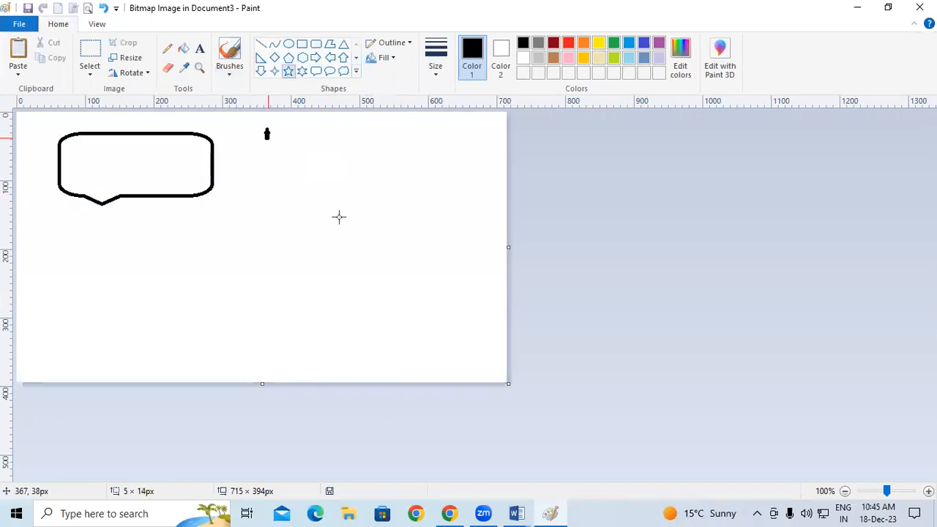
left_click_drag(264, 128, 367, 229)
left_click(343, 71)
left_click_drag(79, 245, 193, 330)
left_click(270, 290)
left_click(302, 57)
left_click_drag(210, 229, 341, 362)
Draw a four-sided polygon on the right and return to Word with the picture embedded
left_click(330, 44)
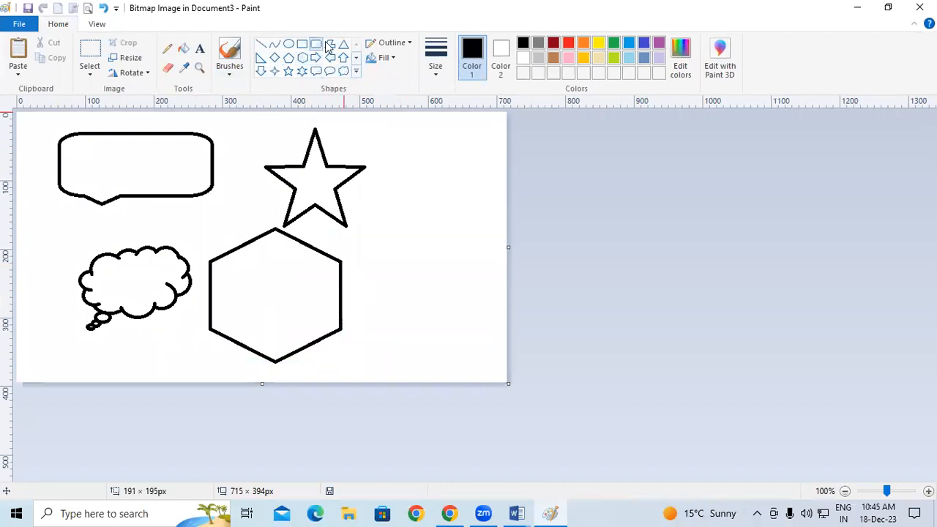
left_click_drag(396, 158, 452, 278)
left_click(462, 194)
left_click(429, 158)
left_click(396, 158)
left_click(451, 333)
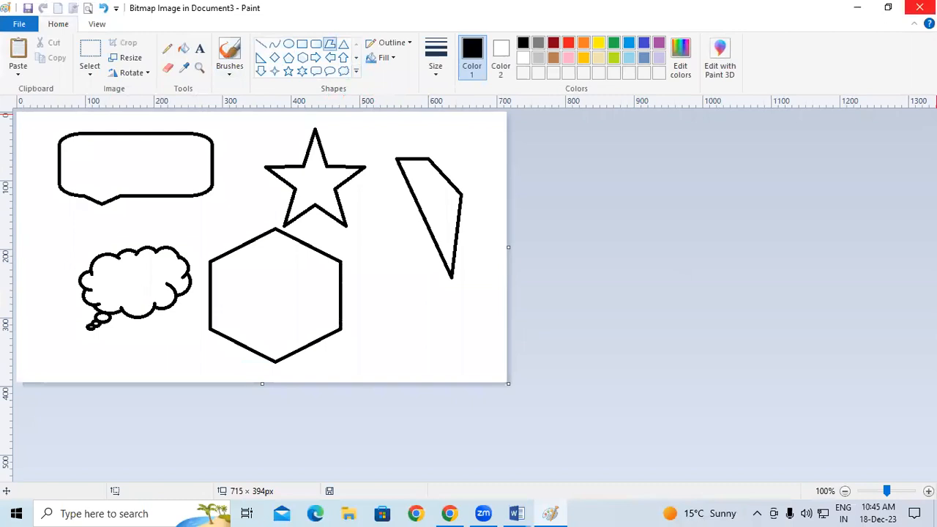
left_click(919, 7)
scroll(692, 260, "down", 5)
scroll(688, 261, "down", 8)
scroll(687, 261, "down", 8)
Scroll to the outlined-shapes bitmap and double-click it to edit it in Paint
left_click(622, 277)
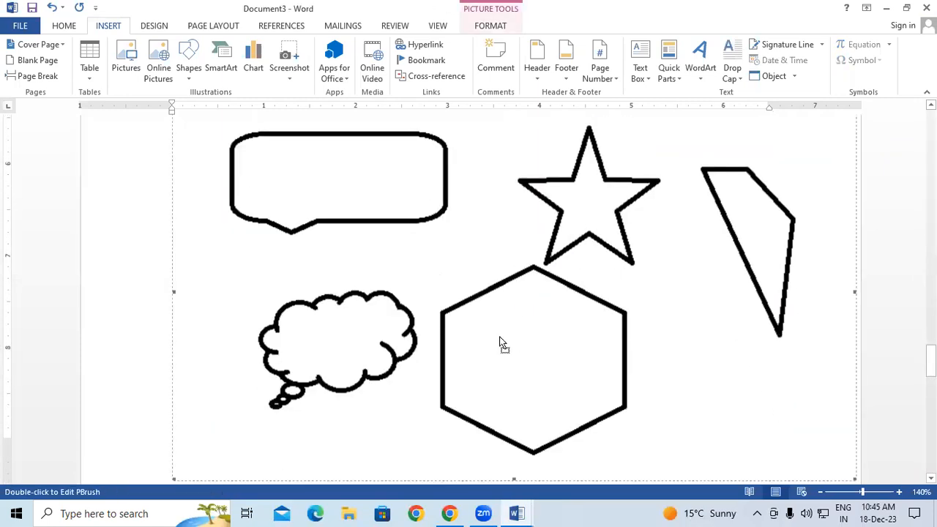
left_click_drag(500, 341, 451, 380)
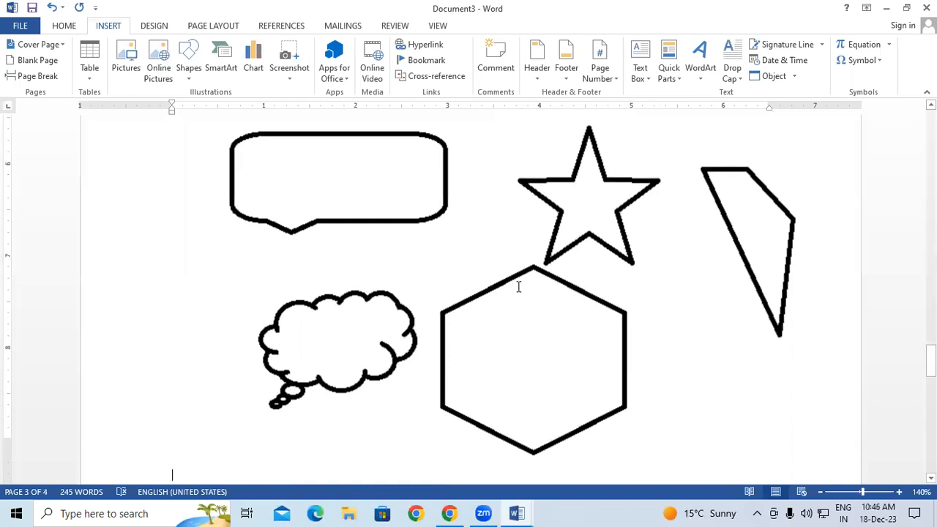
scroll(519, 286, "down", 1)
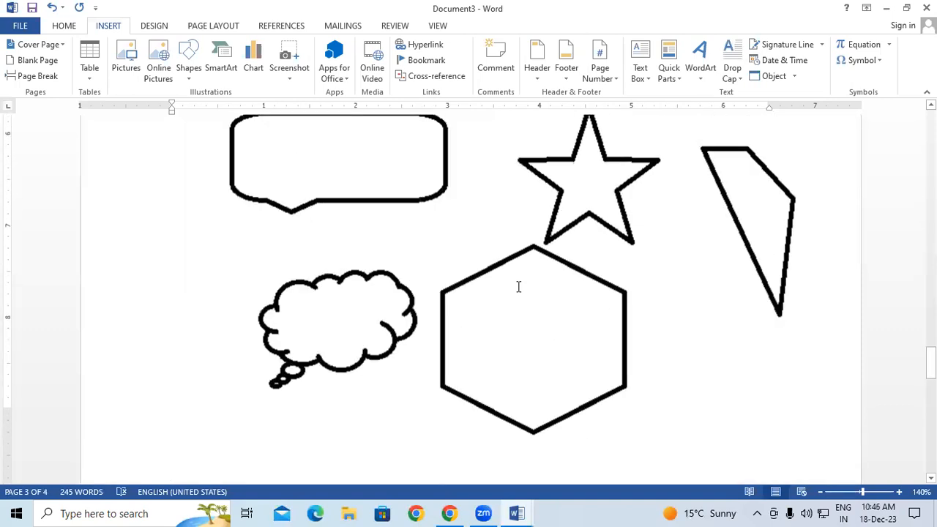
double_click(550, 242)
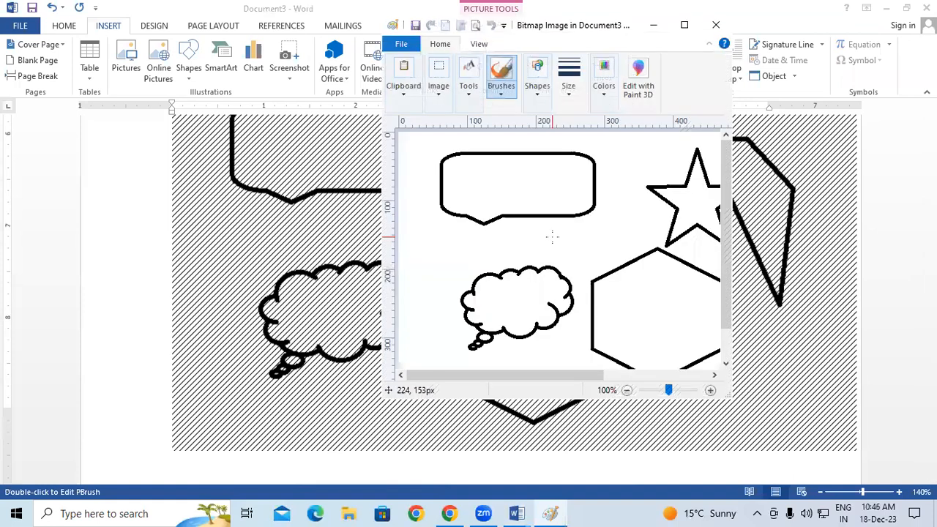
Fill the quadrilateral blue and the hexagon orange, then return to Word
left_click(684, 25)
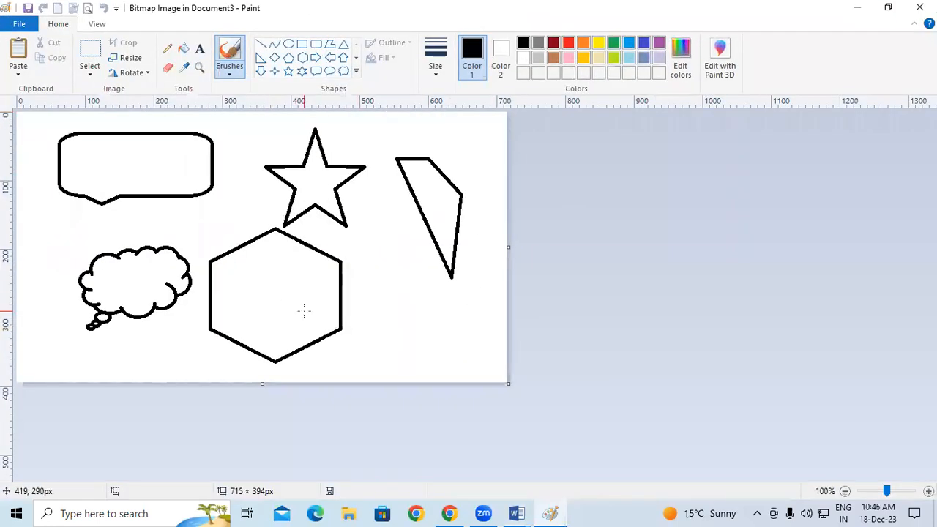
left_click(183, 49)
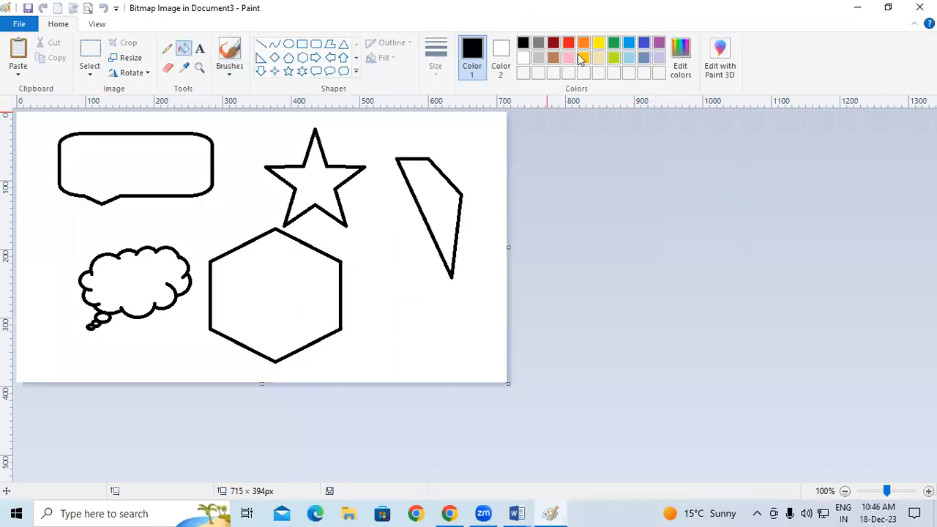
left_click(629, 42)
left_click(439, 176)
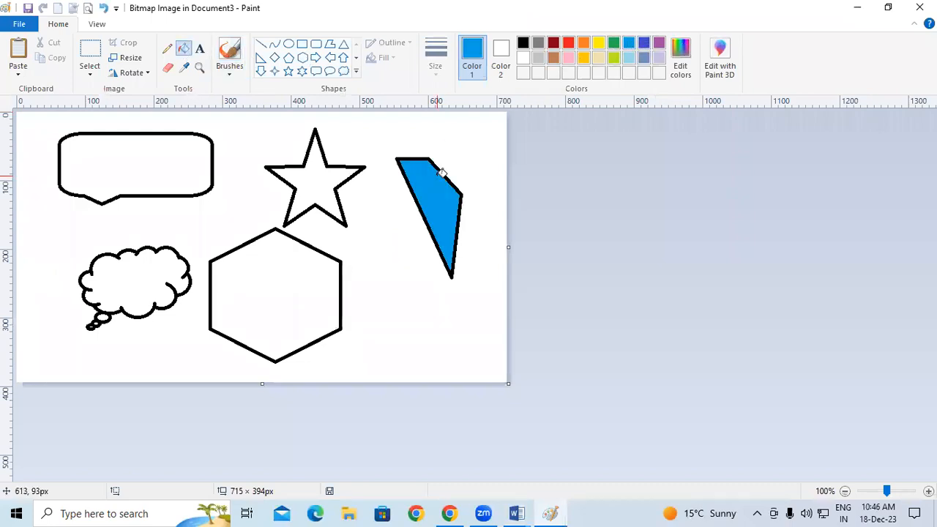
left_click(583, 43)
left_click(316, 268)
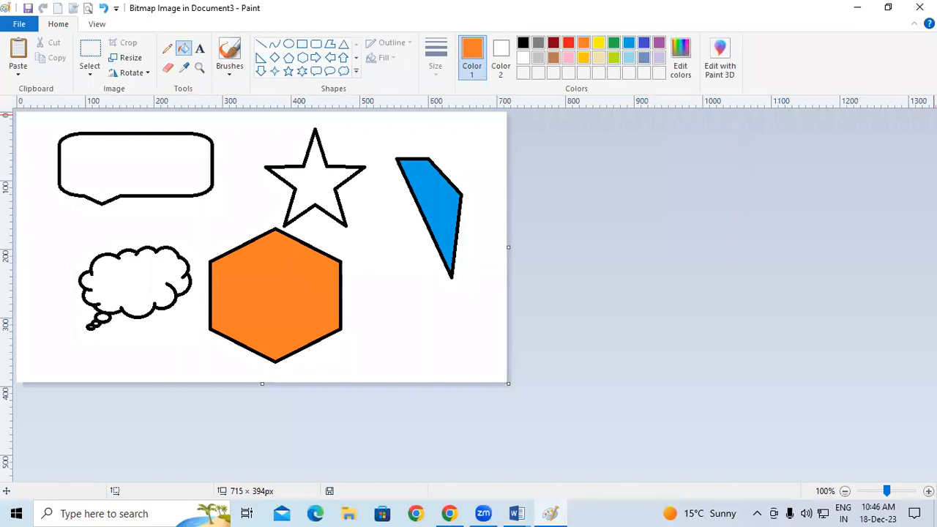
left_click(919, 8)
scroll(797, 218, "up", 1)
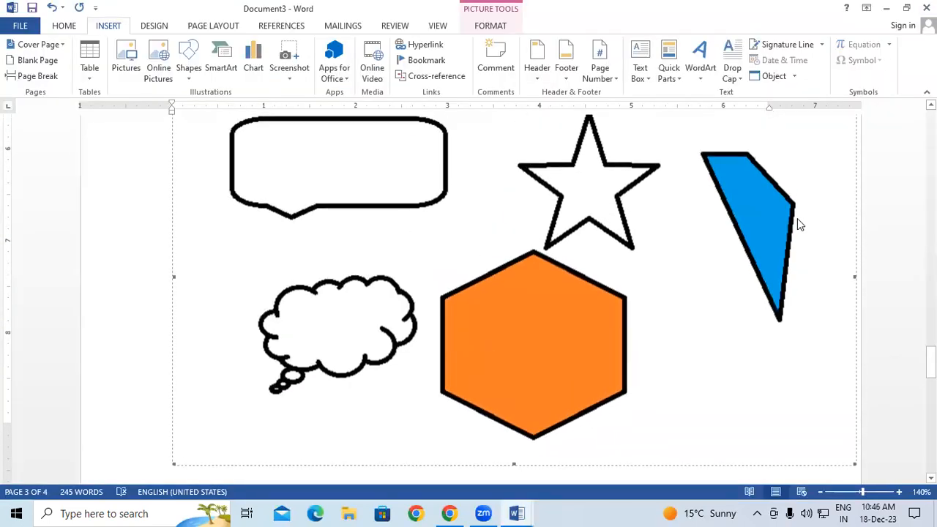
scroll(797, 218, "up", 1)
scroll(797, 218, "down", 1)
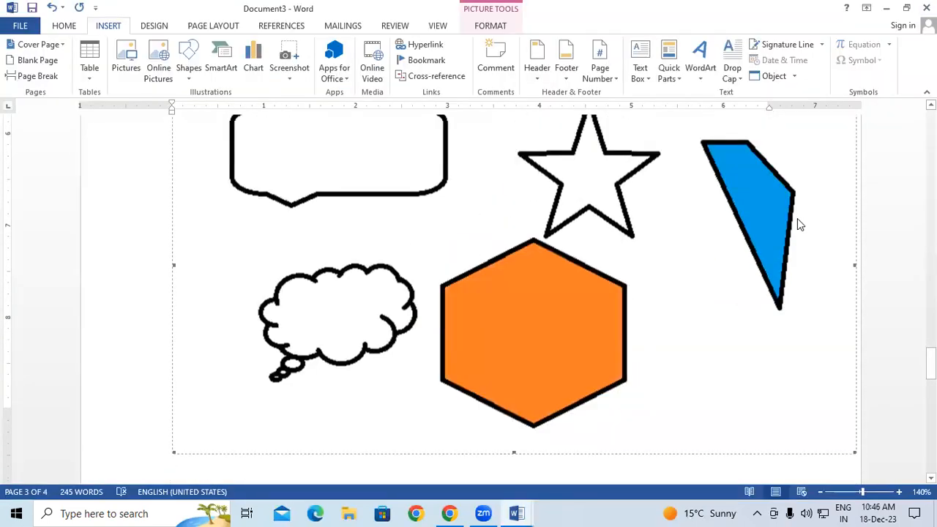
scroll(797, 218, "up", 2)
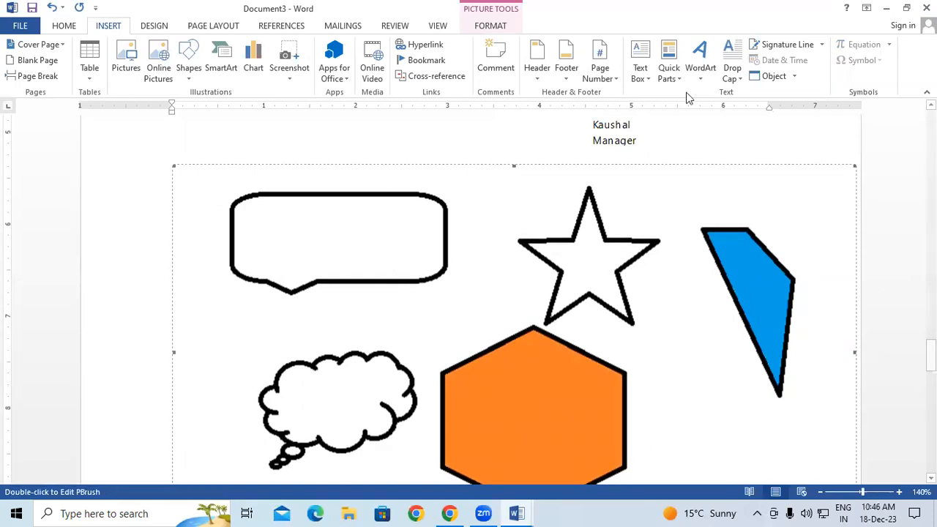
Reopen the picture and fill the five-point star and speech bubble pink
double_click(405, 220)
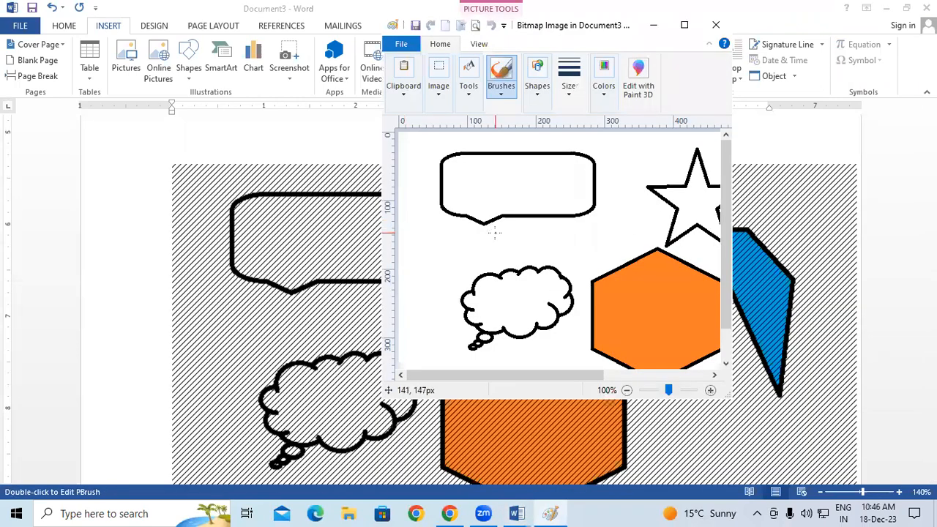
left_click(684, 25)
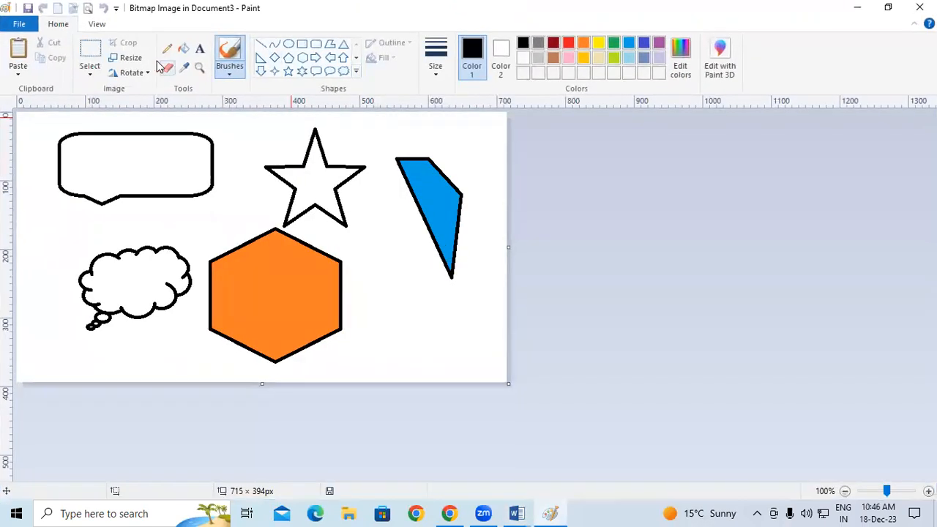
left_click(183, 48)
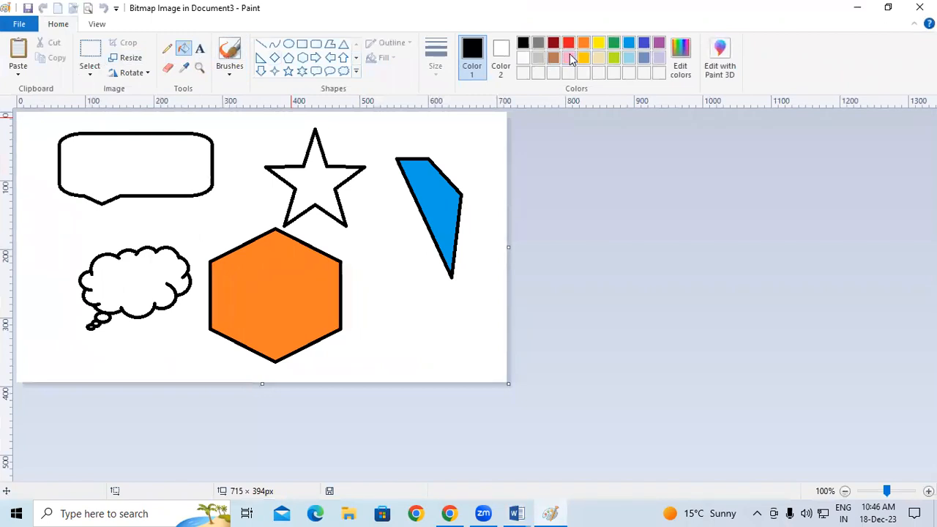
left_click(568, 58)
left_click(314, 180)
left_click(139, 169)
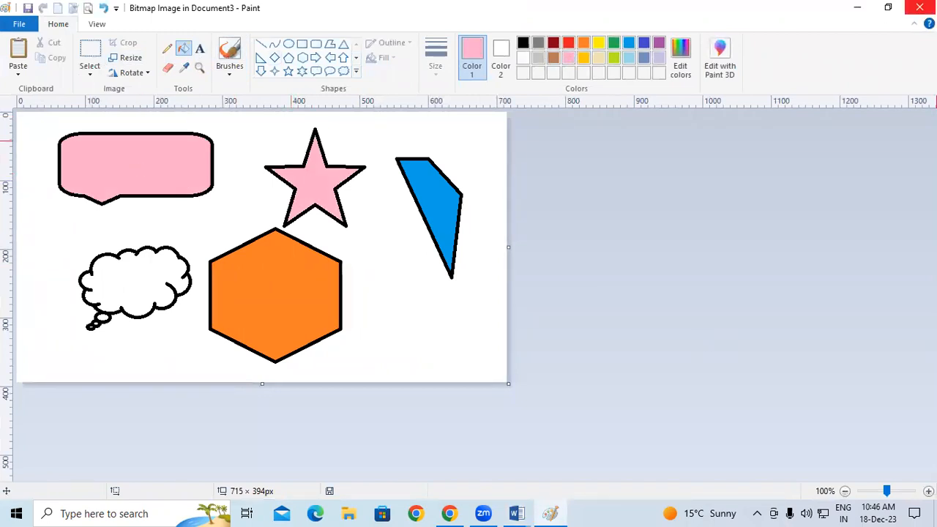
left_click(919, 7)
scroll(584, 249, "down", 3)
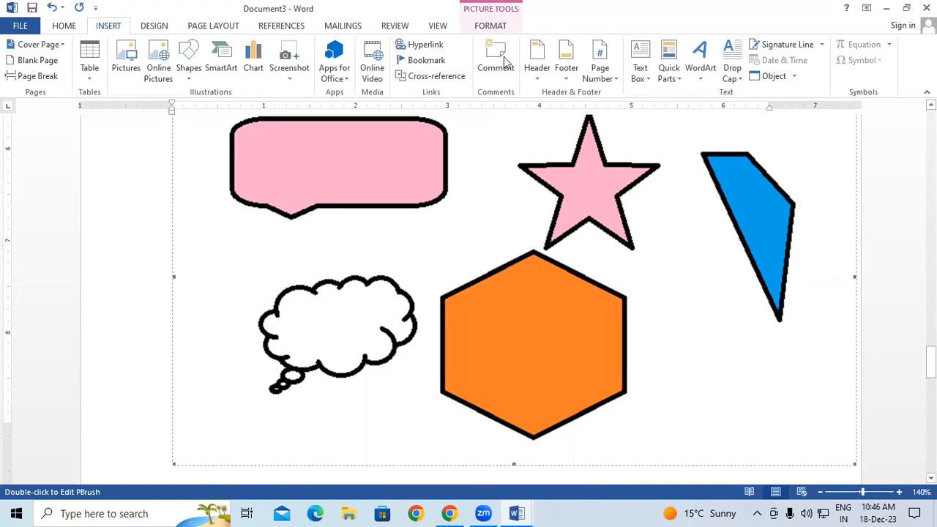
Set the shapes picture's text wrapping to Square
left_click(503, 28)
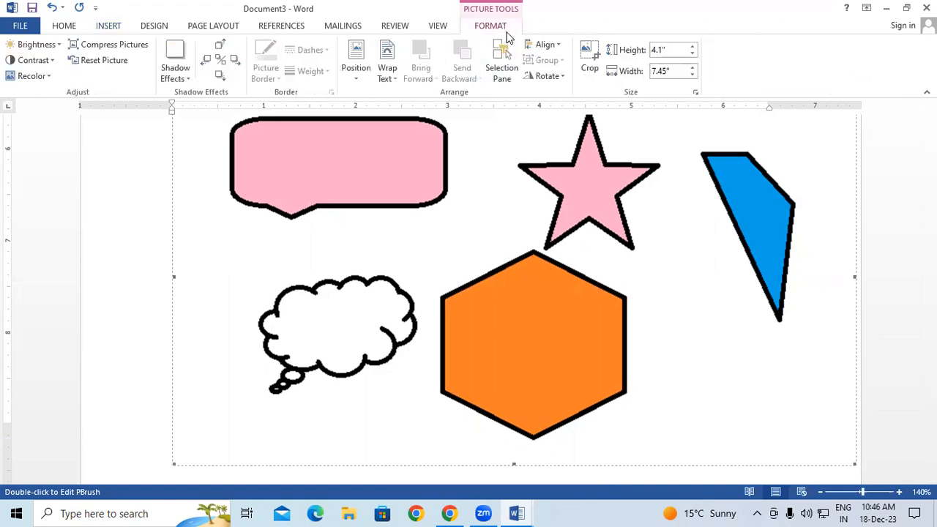
left_click(393, 79)
left_click(414, 110)
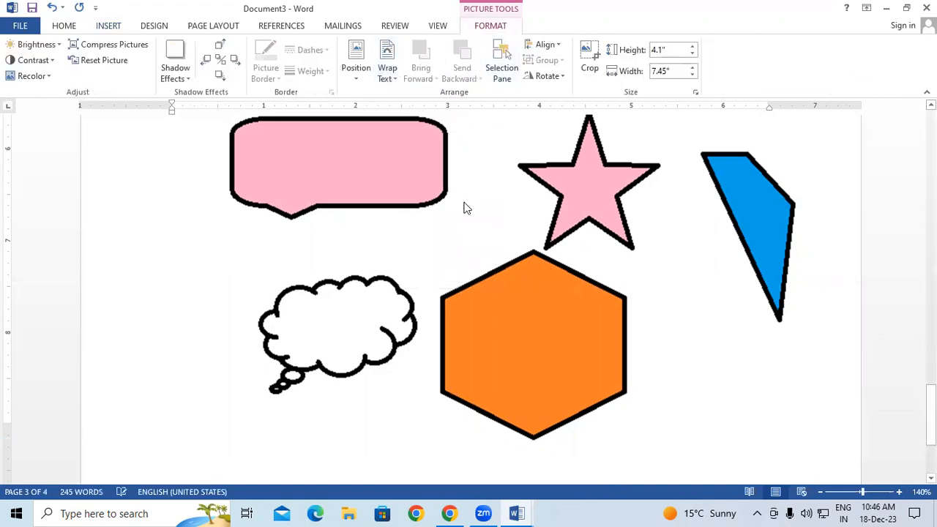
scroll(472, 261, "up", 3)
scroll(703, 360, "down", 5)
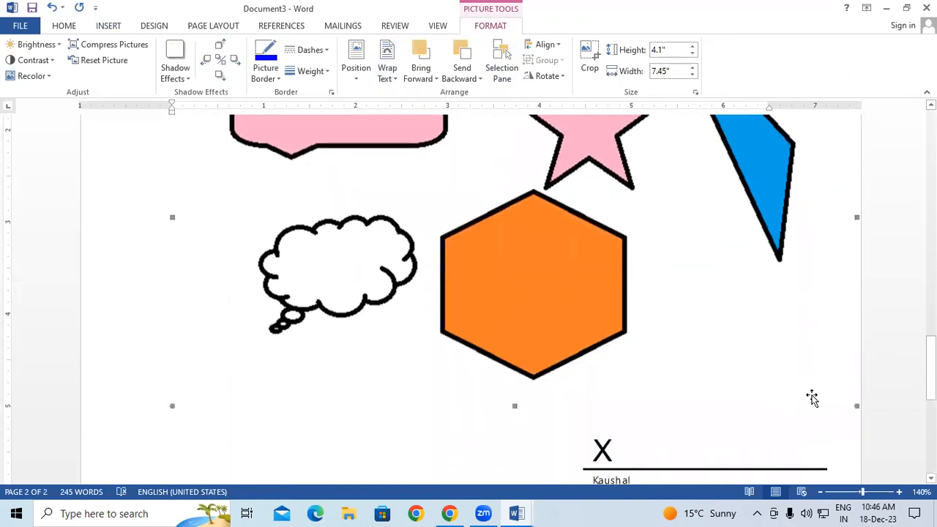
Shrink the picture to about 1.34 inches high and position it beside the Reading paragraph
left_click_drag(854, 331, 506, 220)
scroll(514, 221, "up", 4)
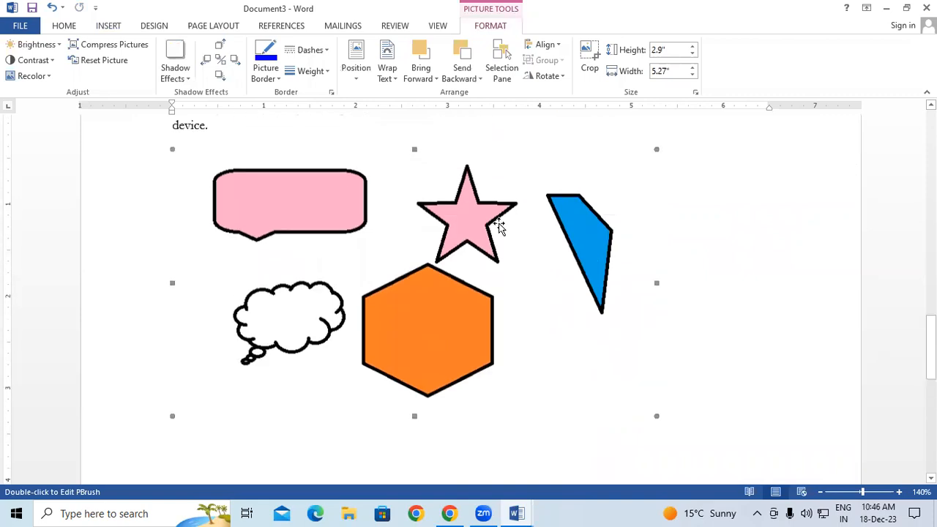
left_click_drag(417, 358, 495, 238)
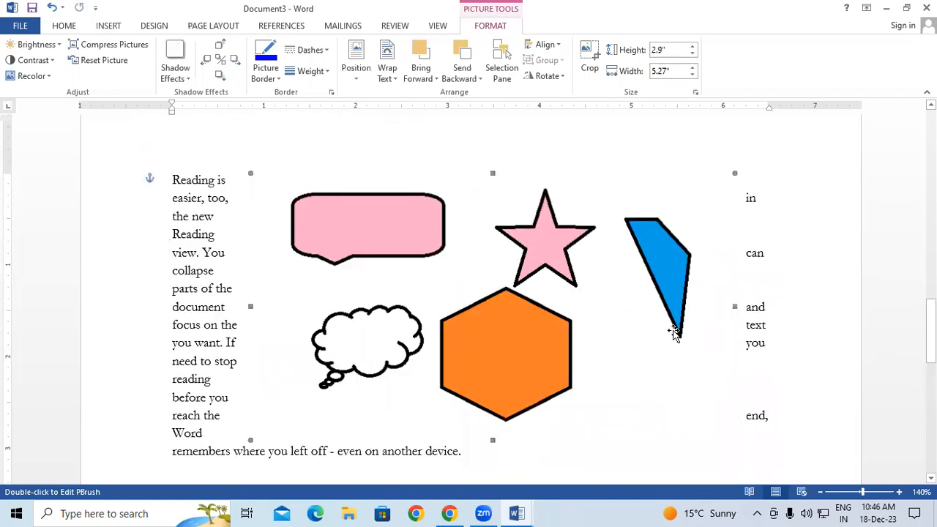
scroll(703, 340, "down", 2)
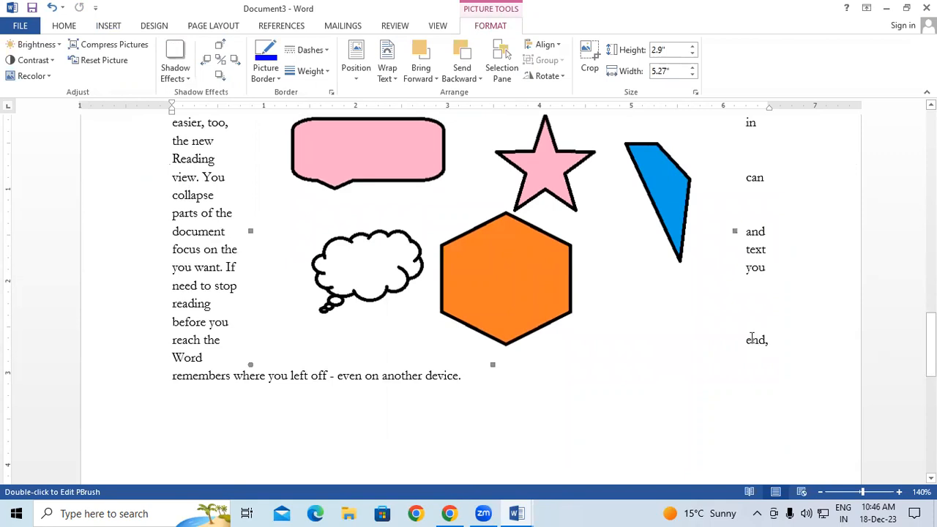
left_click_drag(734, 230, 483, 229)
left_click_drag(481, 365, 418, 205)
scroll(381, 337, "up", 1)
left_click_drag(330, 344, 722, 205)
left_click(701, 339)
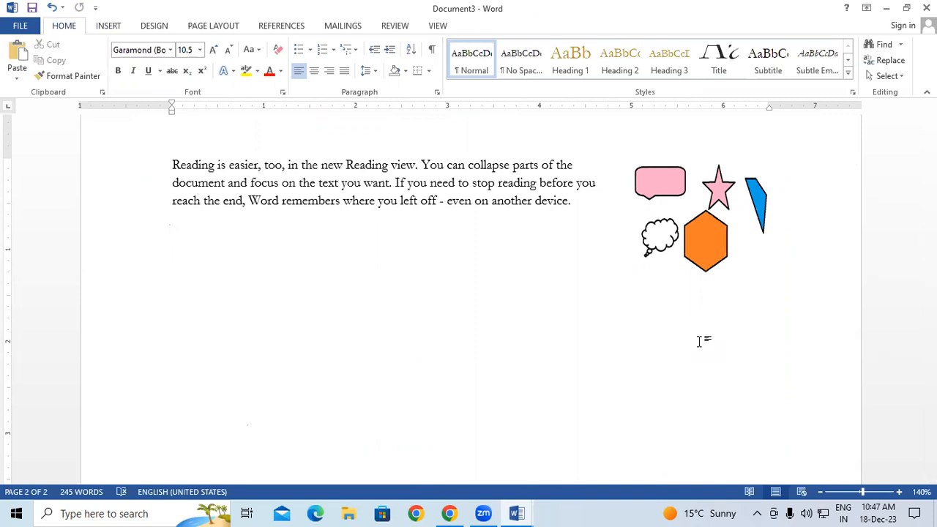
Reopen the shapes picture, then close the picture editor and deselect it
double_click(715, 224)
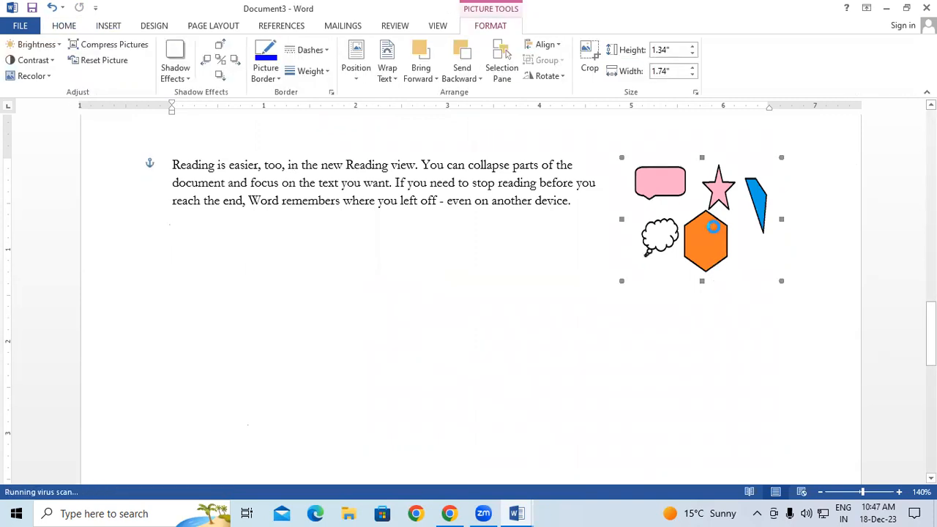
scroll(279, 301, "down", 2)
scroll(279, 301, "up", 2)
scroll(279, 302, "down", 2)
left_click(733, 63)
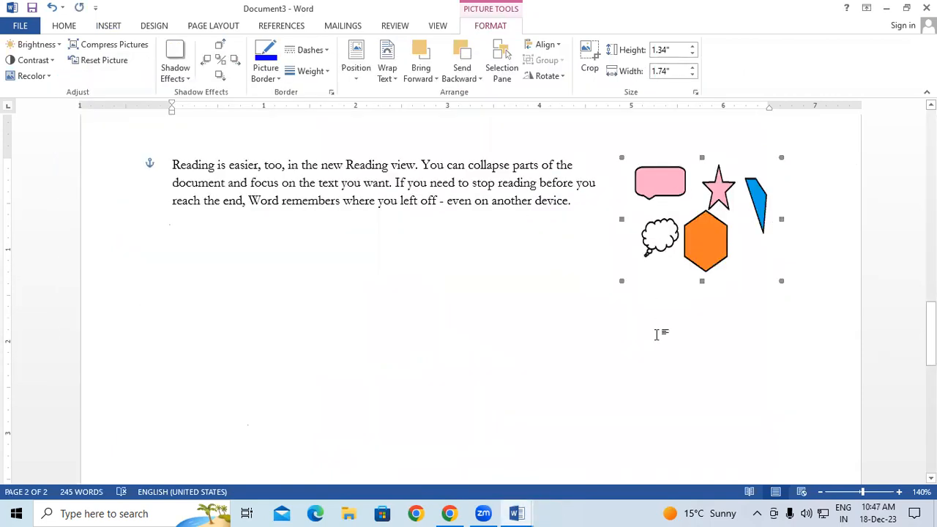
left_click(634, 329)
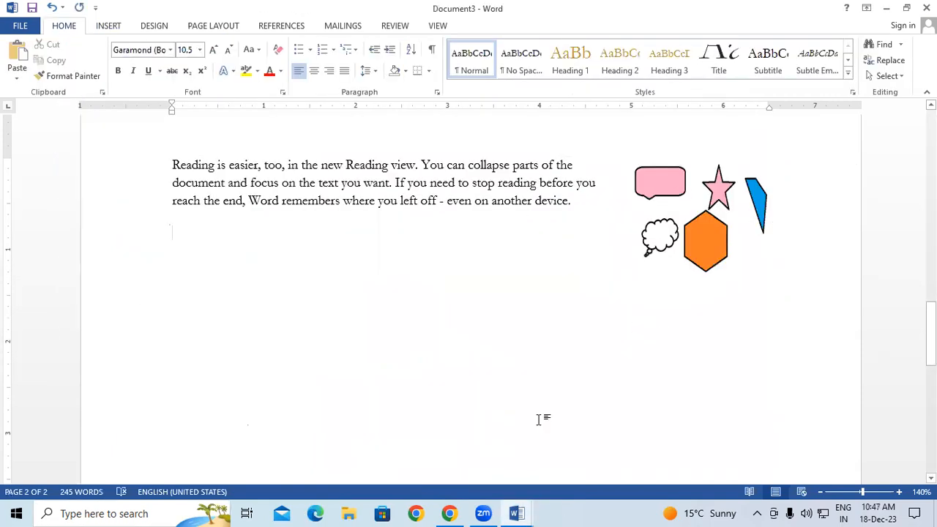
Insert the built-in Trig Identity 2 equation below the paragraph
left_click(109, 26)
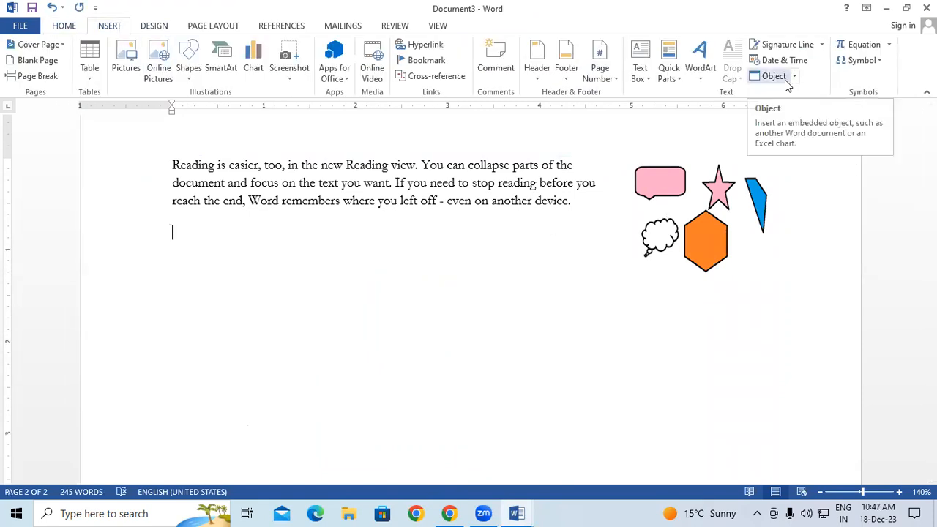
left_click(888, 48)
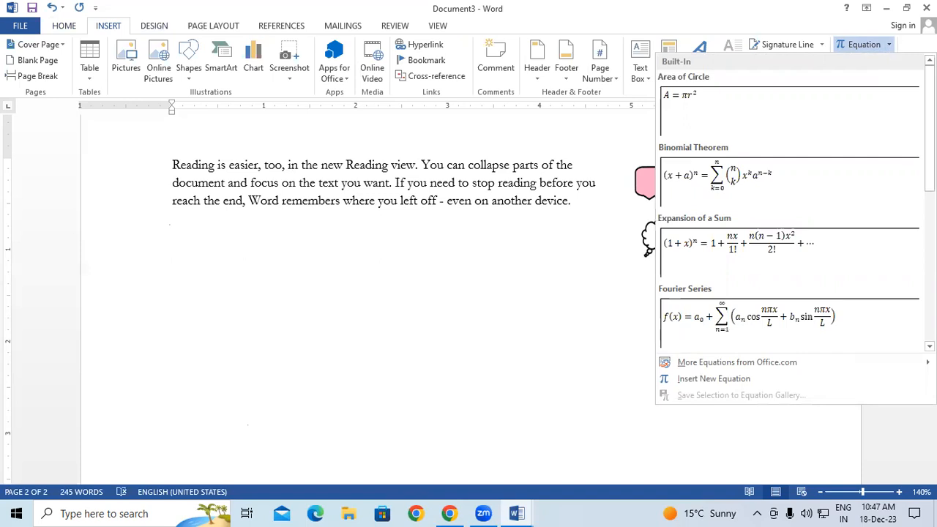
scroll(868, 183, "down", 5)
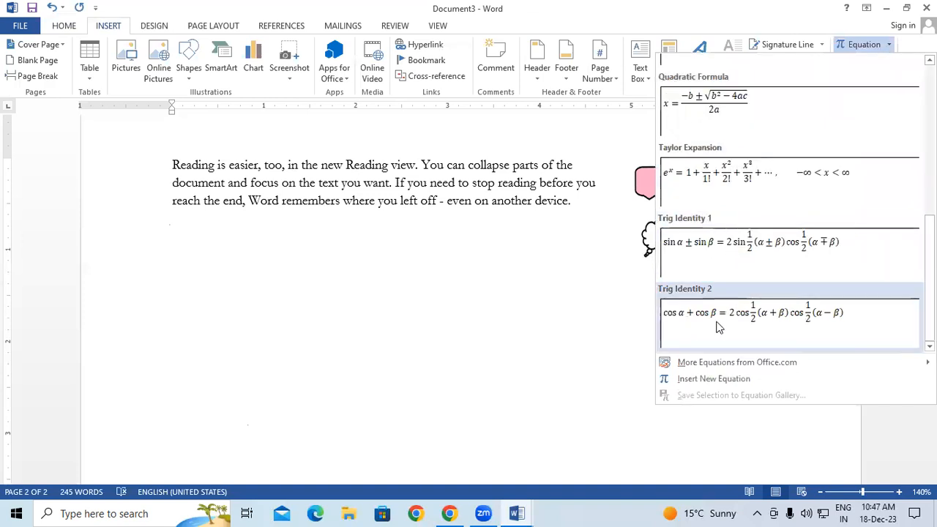
left_click(731, 326)
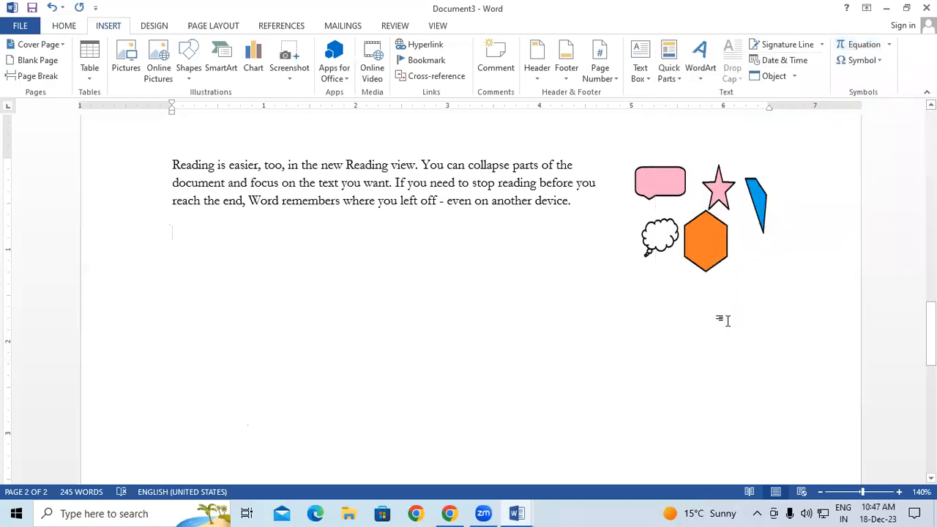
Replace the equation's leading cos α with 'gfhg'
left_click(261, 318)
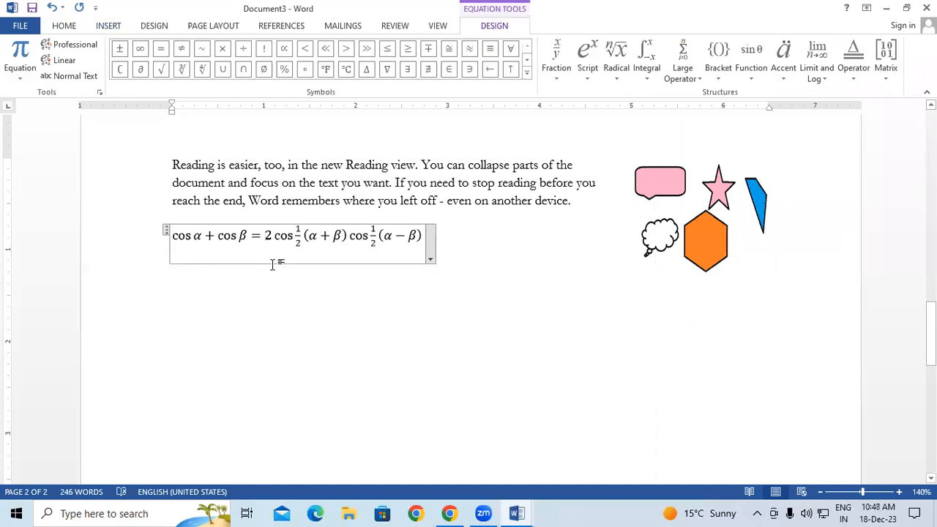
double_click(197, 235)
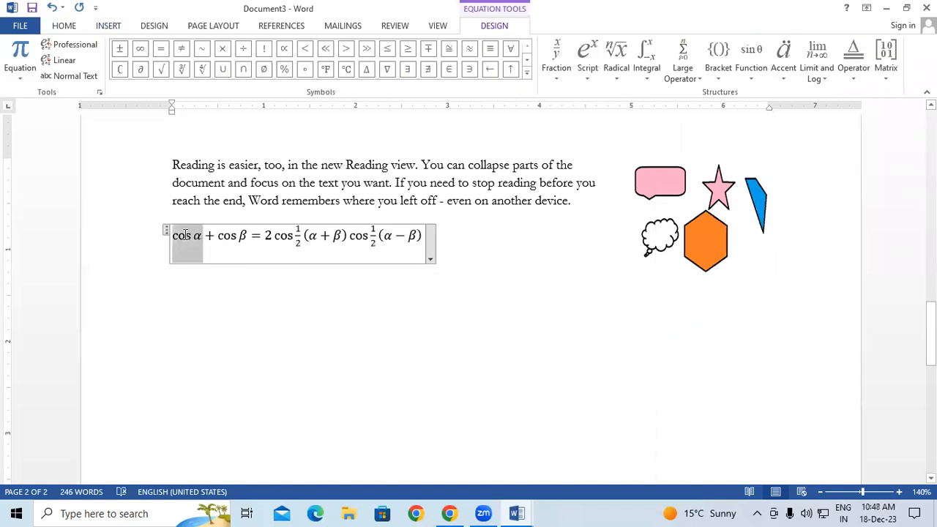
type("gfhg")
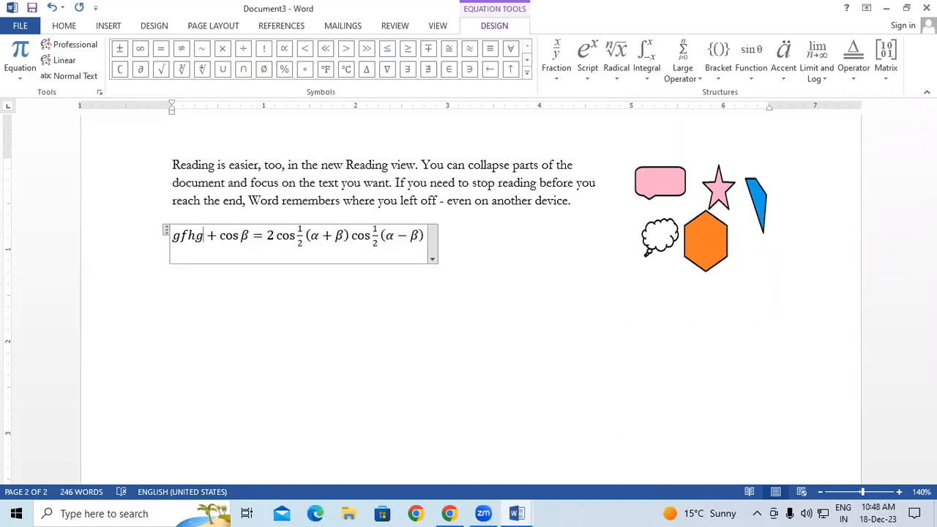
left_click(440, 384)
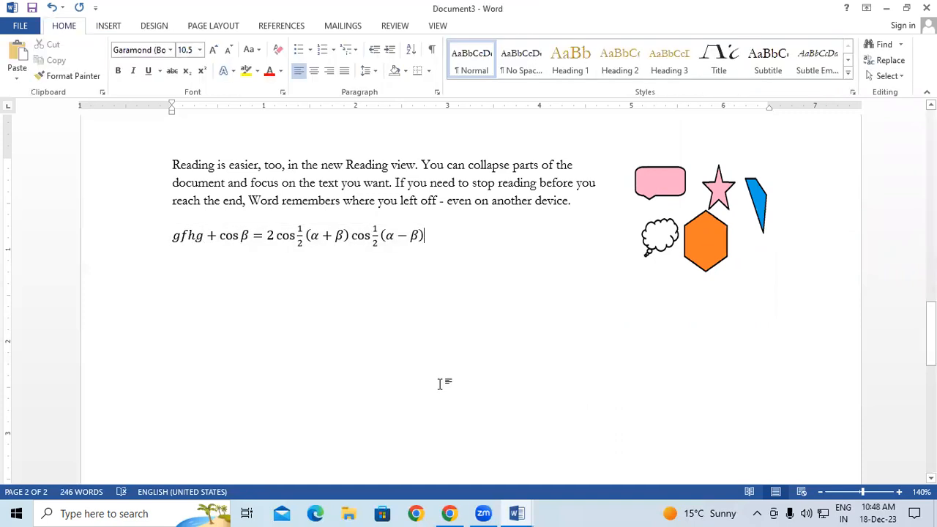
Add a blank equation on a new line and insert braces with a separator bar
key("Return")
key("Return")
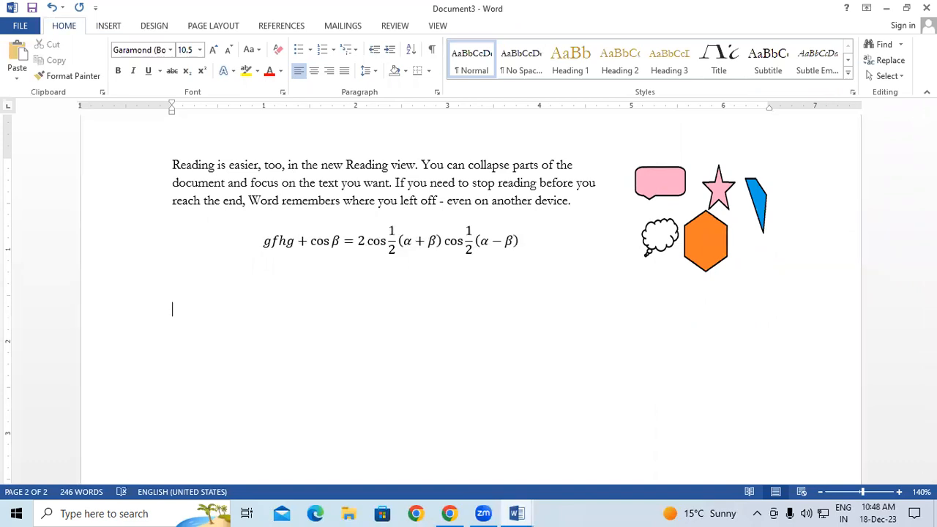
left_click(108, 27)
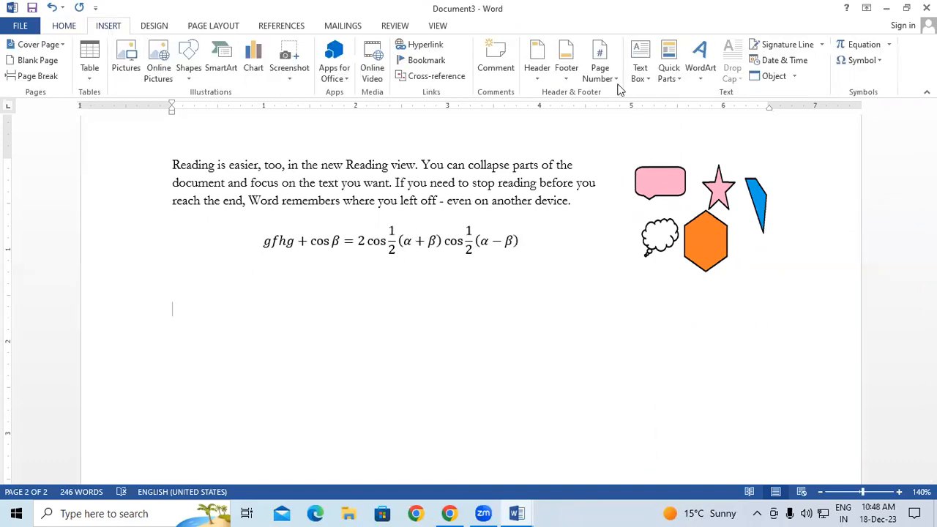
left_click(853, 45)
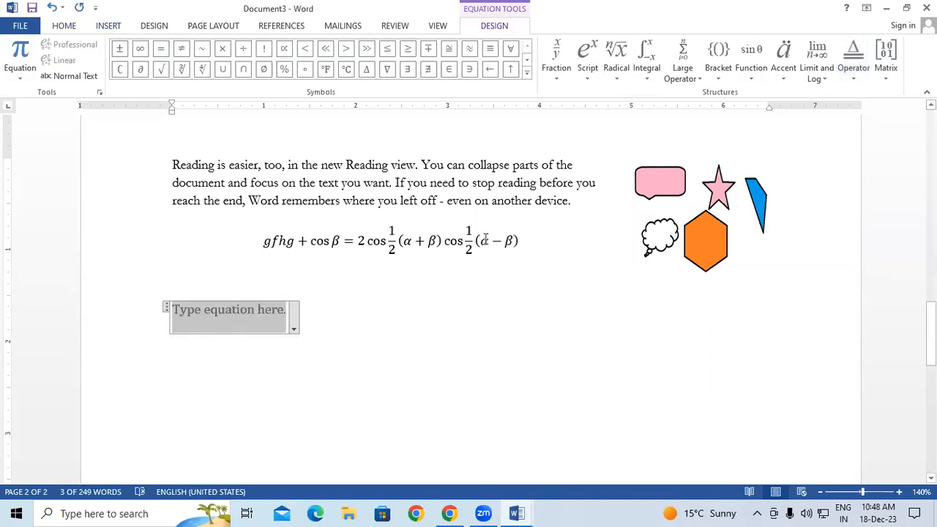
left_click(554, 73)
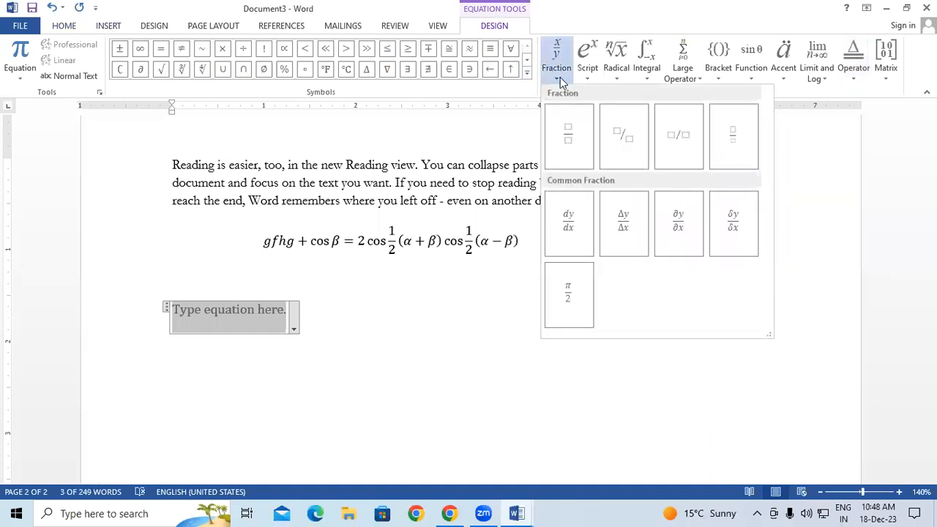
left_click(589, 70)
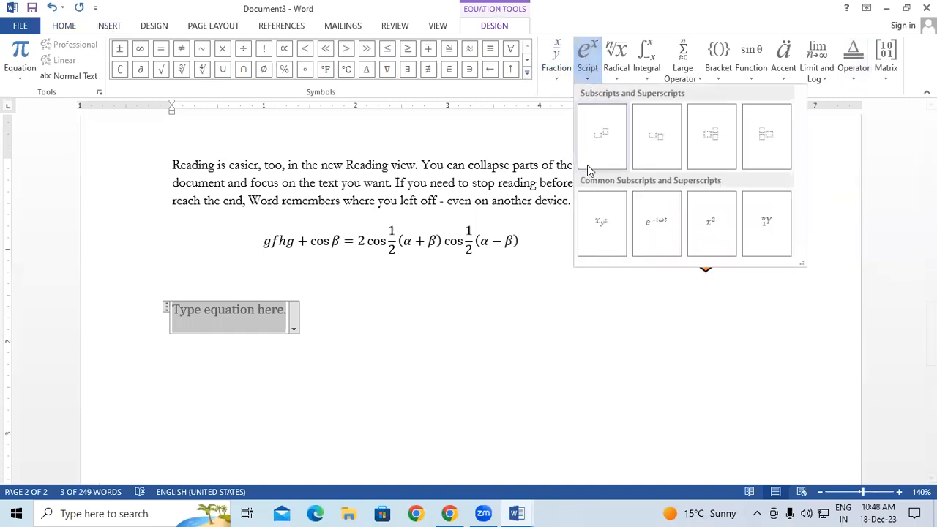
left_click(616, 76)
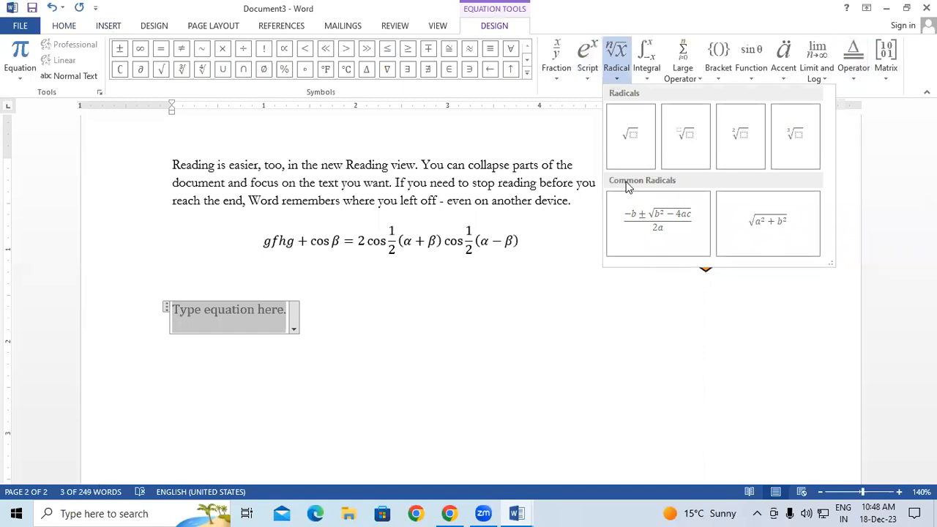
left_click(647, 80)
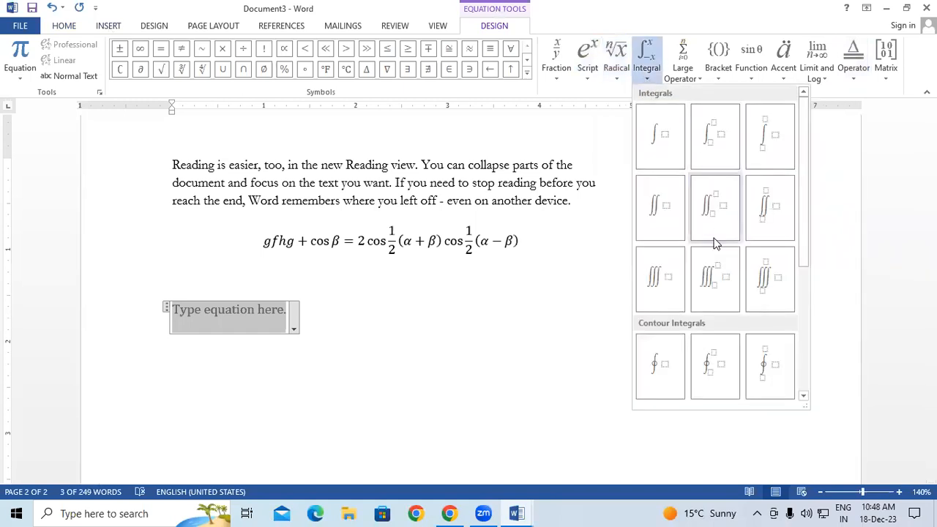
left_click(689, 74)
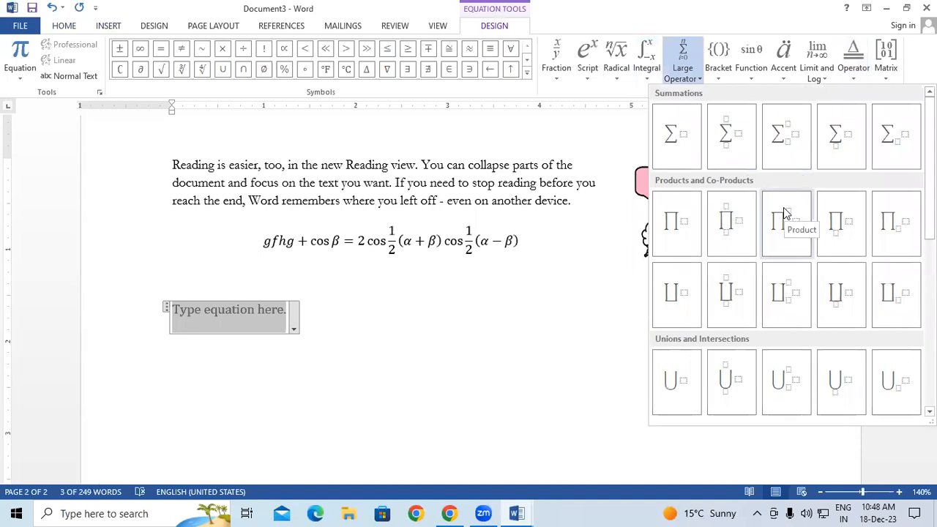
left_click(721, 73)
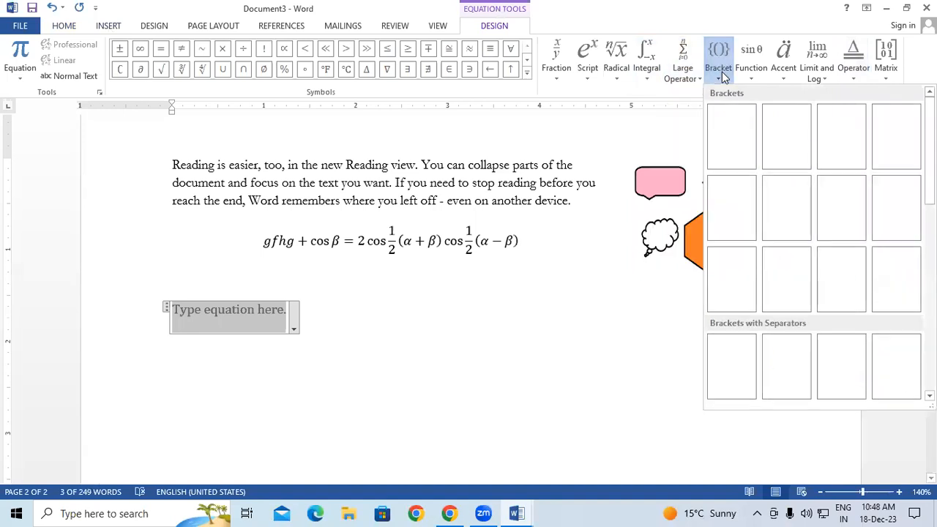
scroll(766, 266, "down", 4)
scroll(775, 351, "up", 2)
left_click(786, 221)
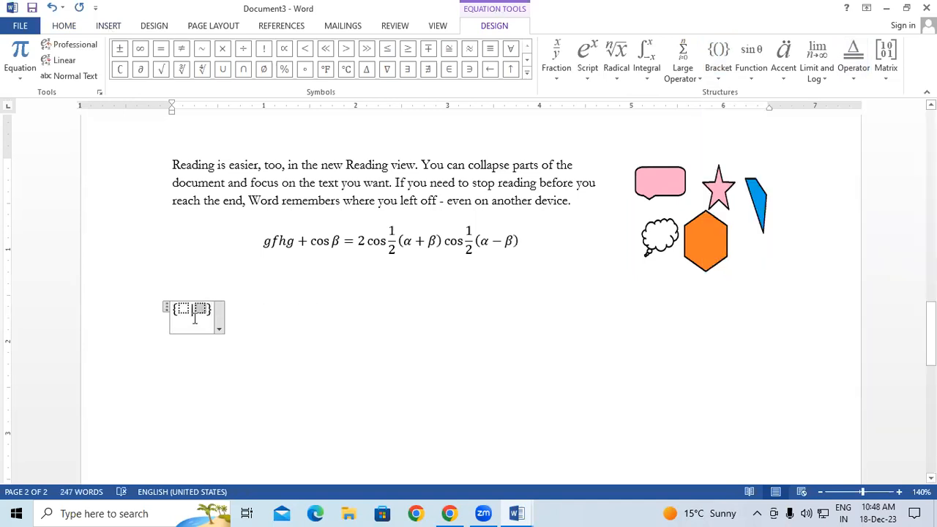
left_click(457, 375)
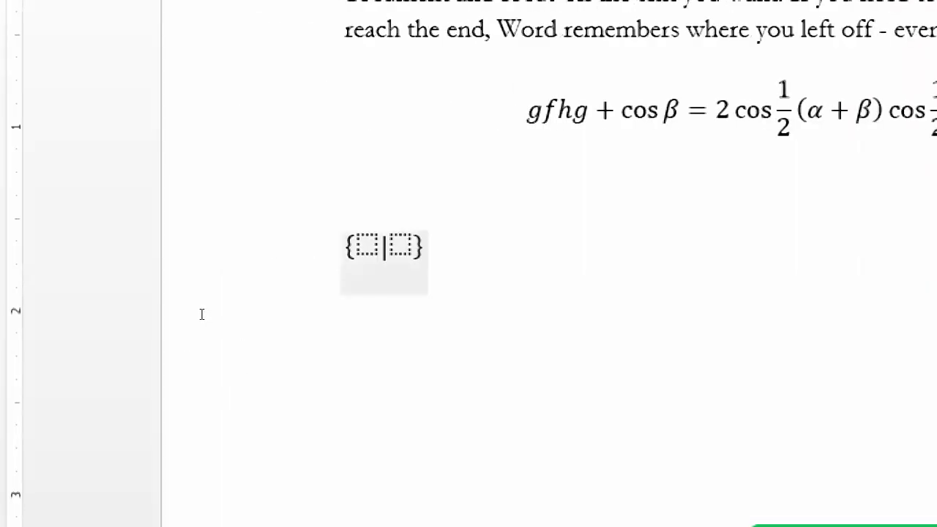
Fill the braces with 3 and 2 to read {3|2}, then start a new line below
left_click(202, 315)
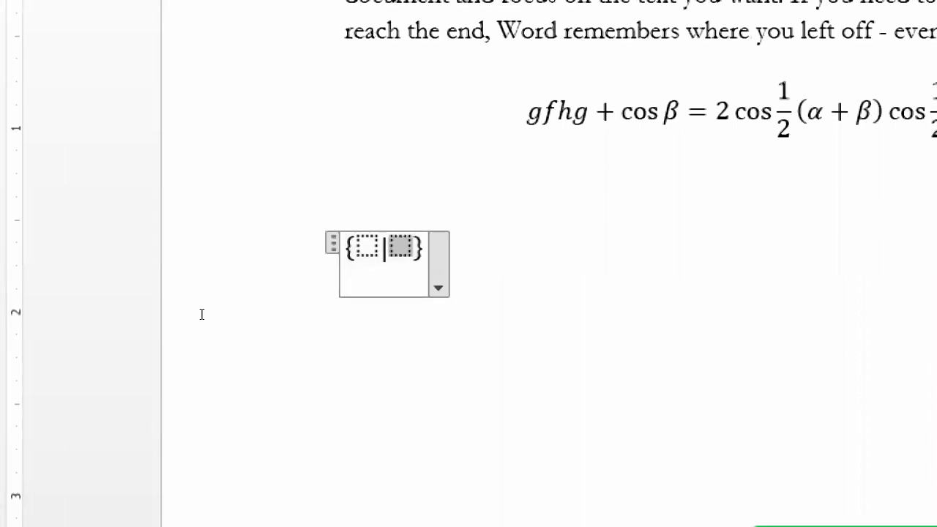
type("2")
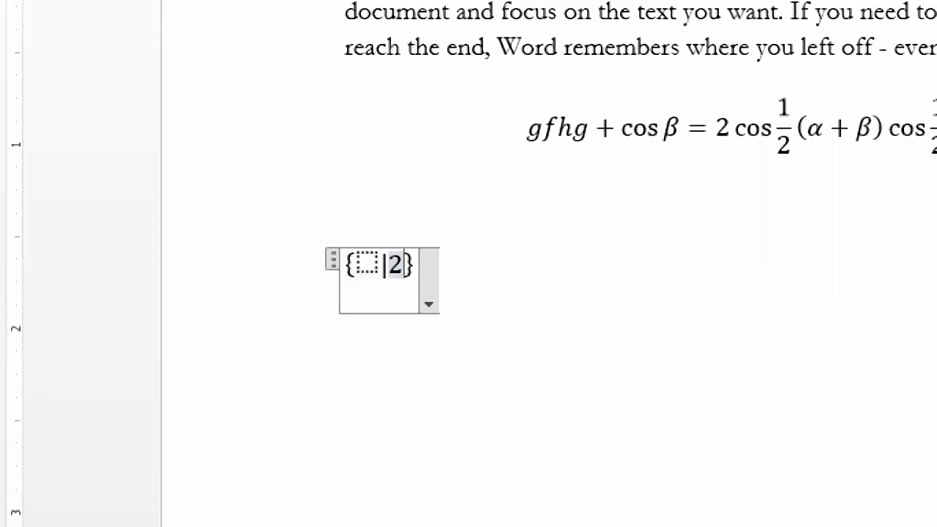
key("Left")
key("Left")
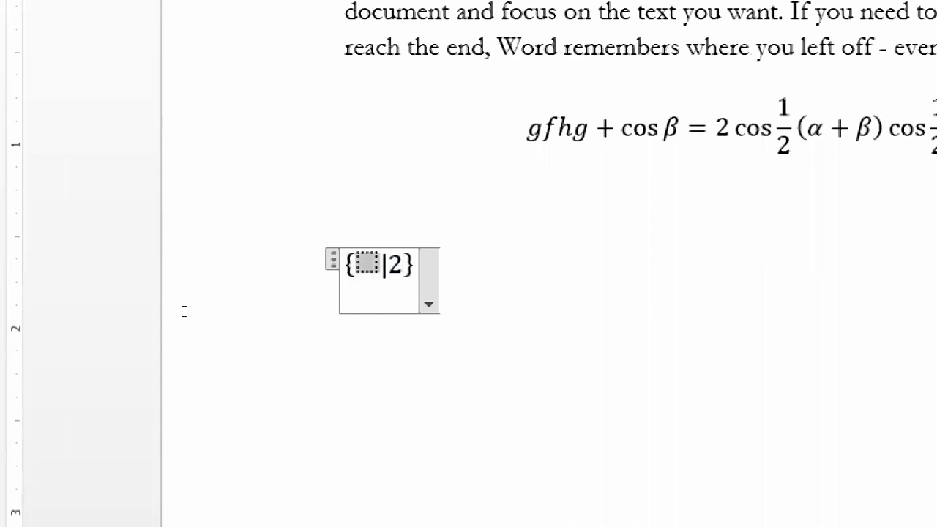
type("3")
left_click(238, 318)
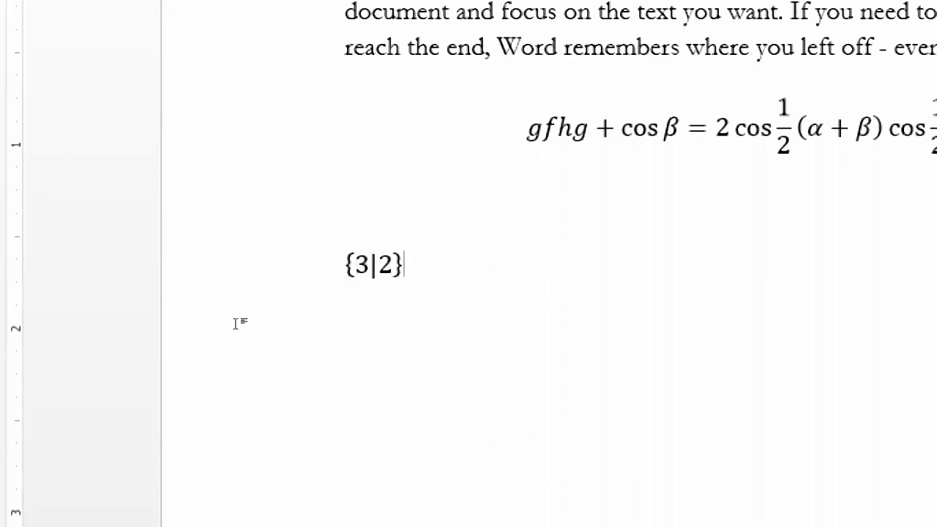
key("super+Tab")
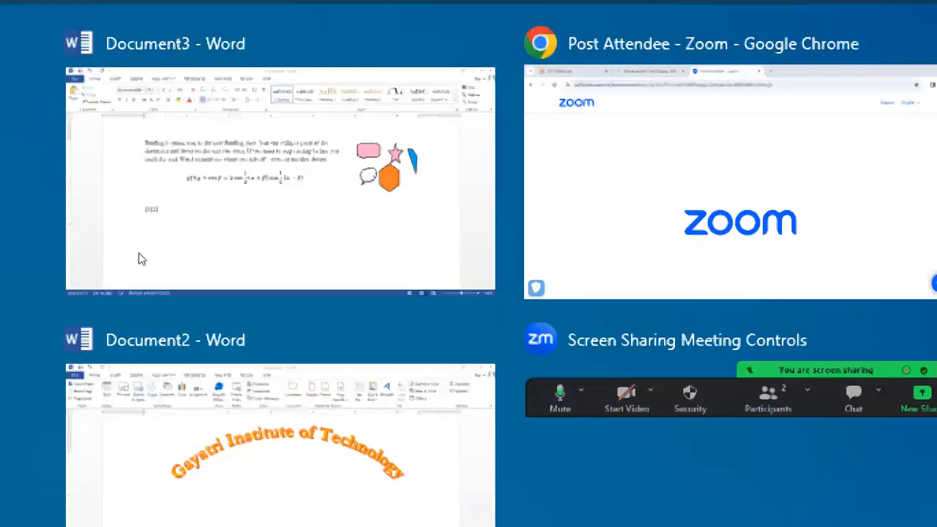
left_click(115, 189)
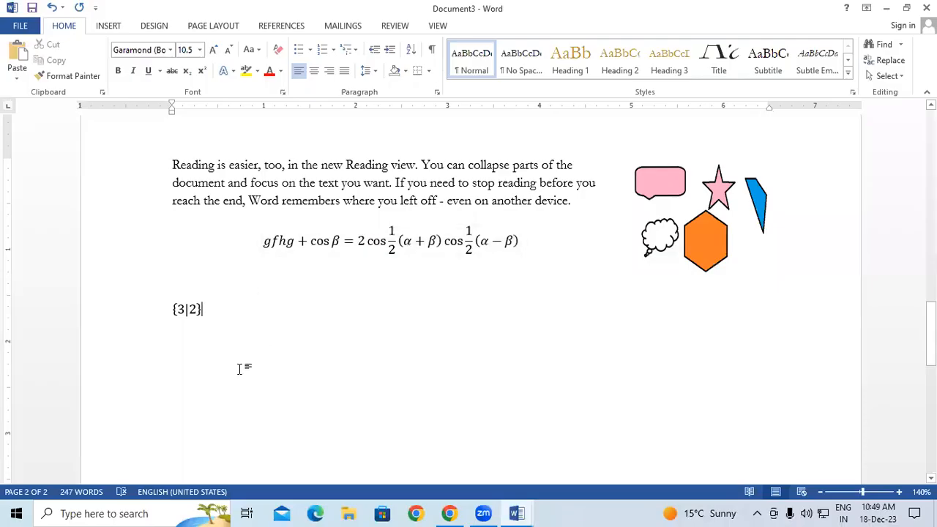
key("Return")
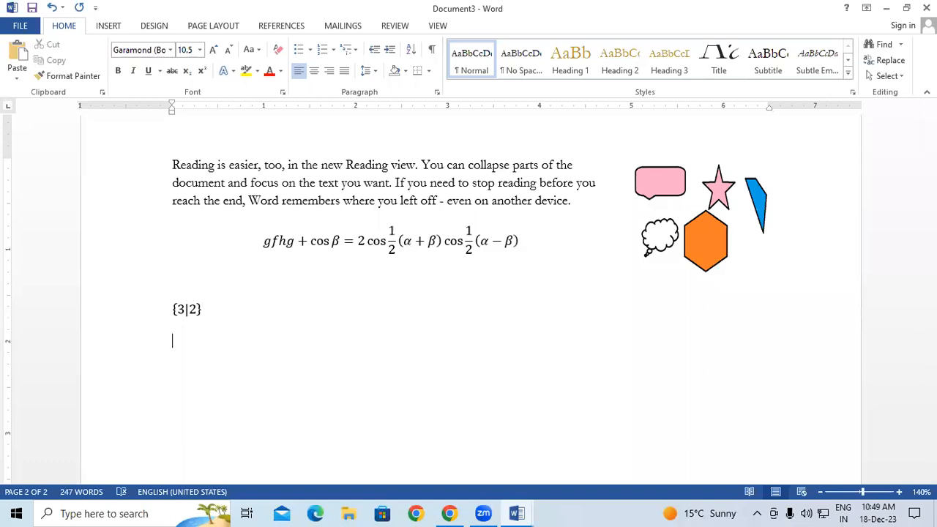
Insert the built-in Quadratic Formula equation
left_click(120, 33)
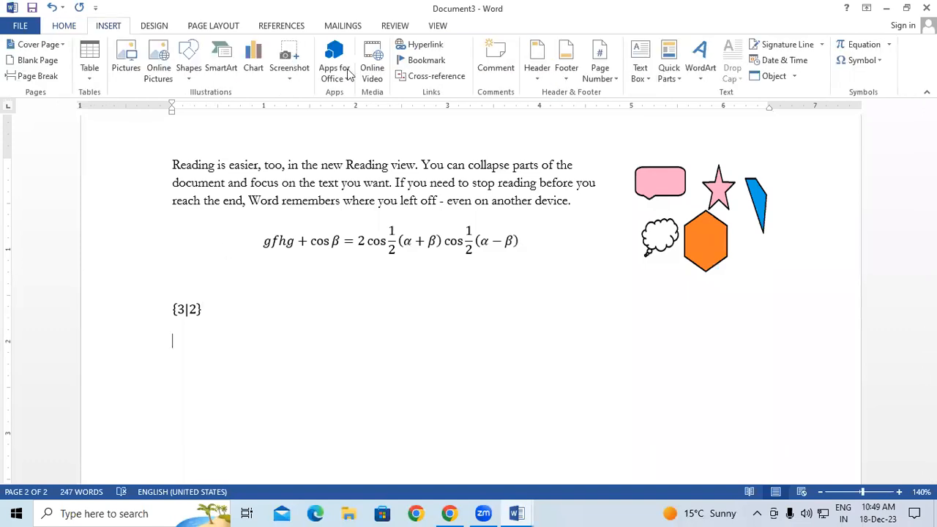
left_click(889, 45)
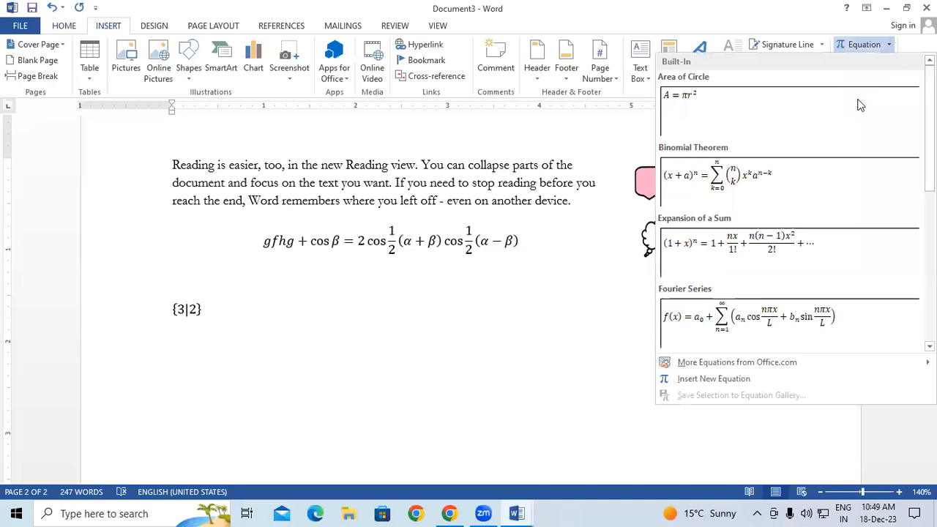
scroll(805, 234, "down", 5)
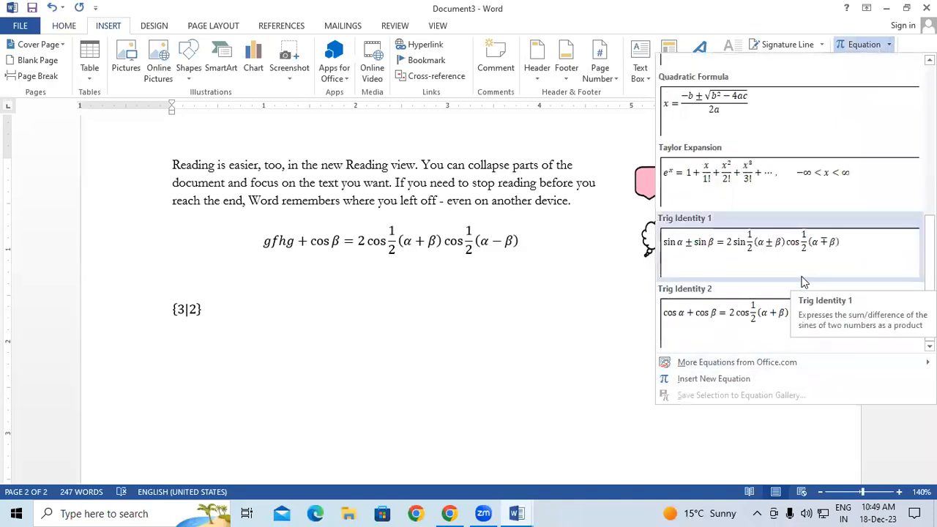
left_click(793, 114)
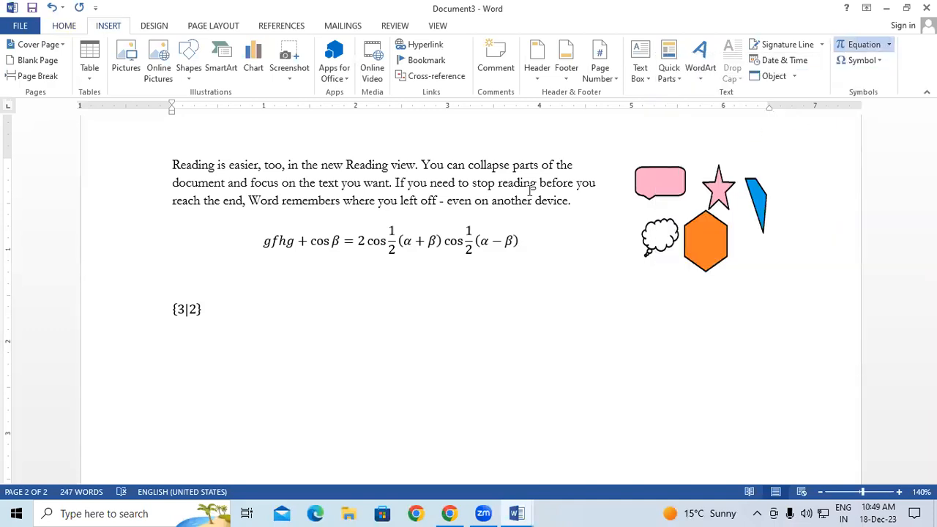
Edit the formula, replacing x with 20 and the leading b with 5
left_click(470, 348)
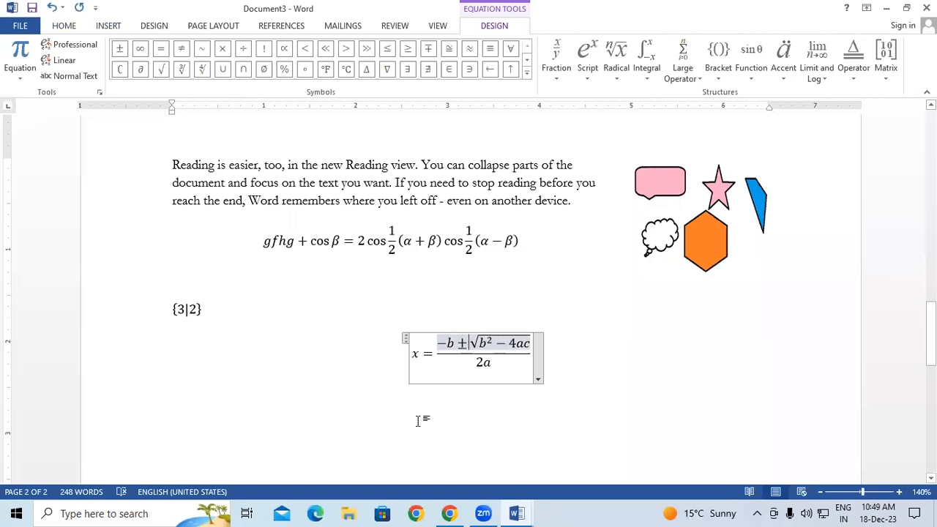
left_click(478, 363)
left_click_drag(477, 364, 483, 370)
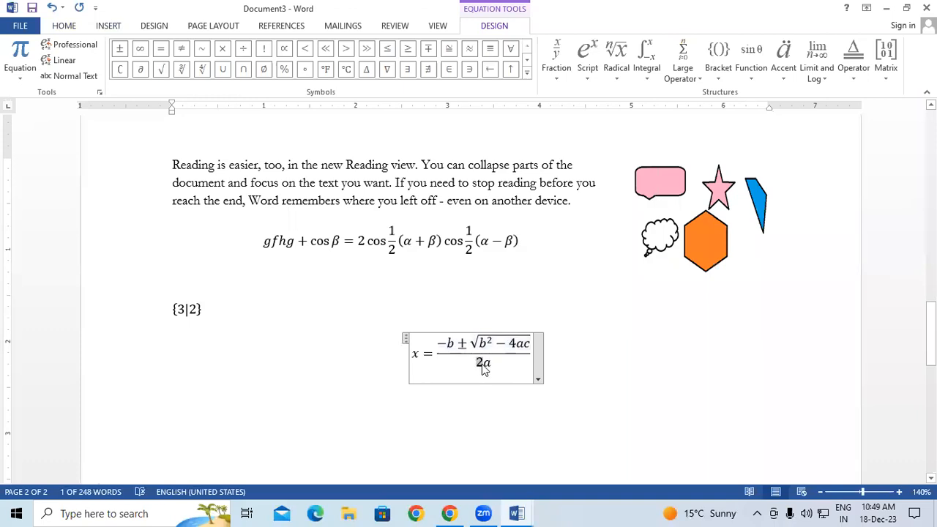
left_click(423, 354)
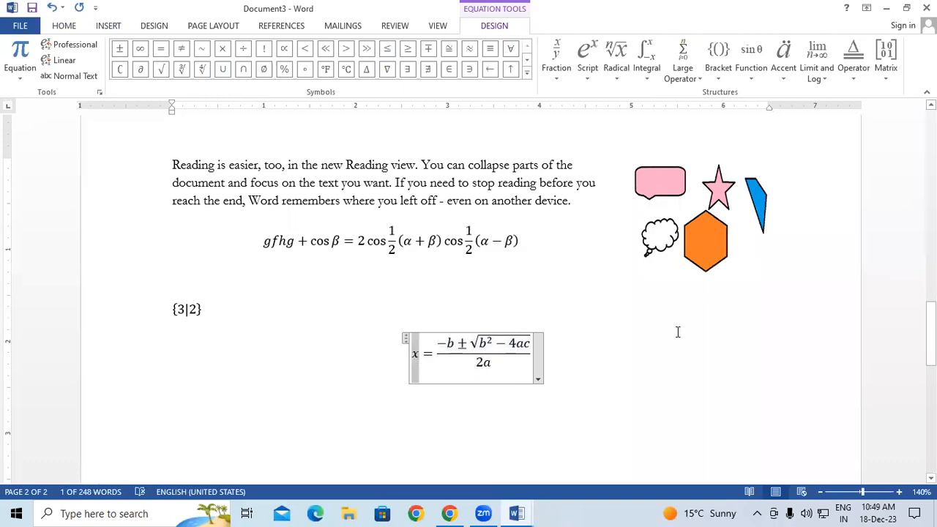
type("20")
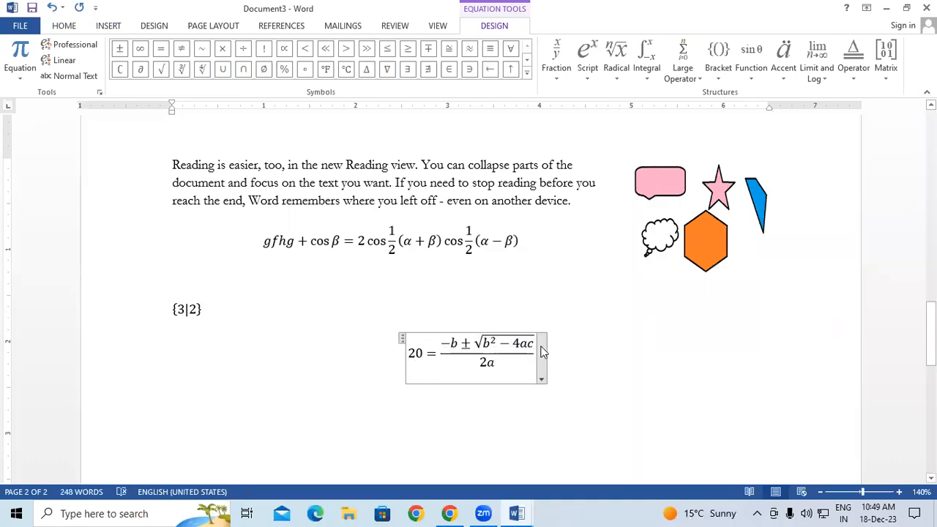
double_click(453, 343)
left_click_drag(457, 343, 452, 342)
type("5")
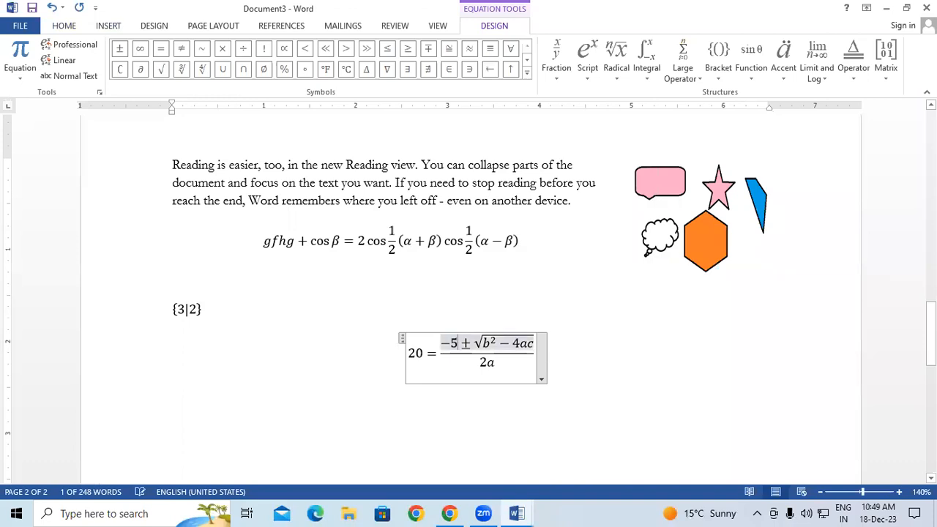
Replace b² under the root with 2, then undo the equation edits with Ctrl+Z
left_click(486, 343)
double_click(484, 344)
left_click(492, 342)
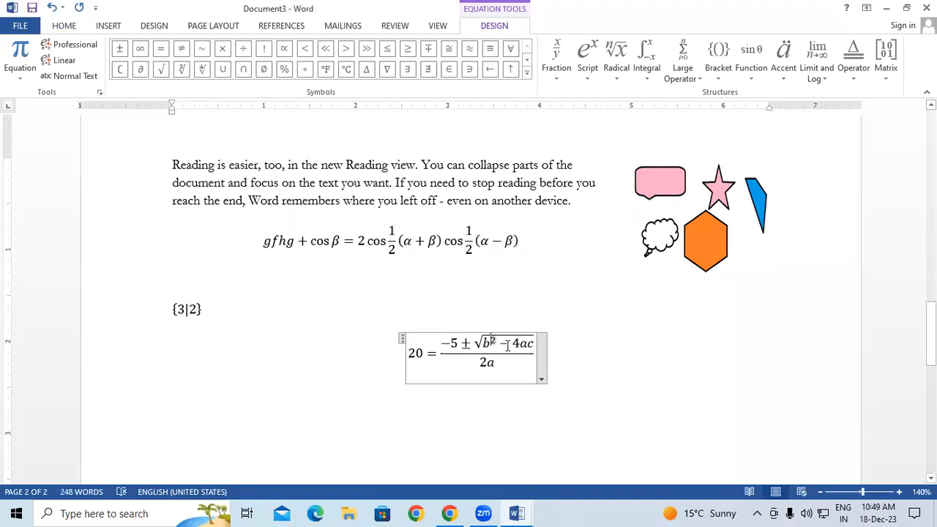
key("BackSpace")
key("BackSpace")
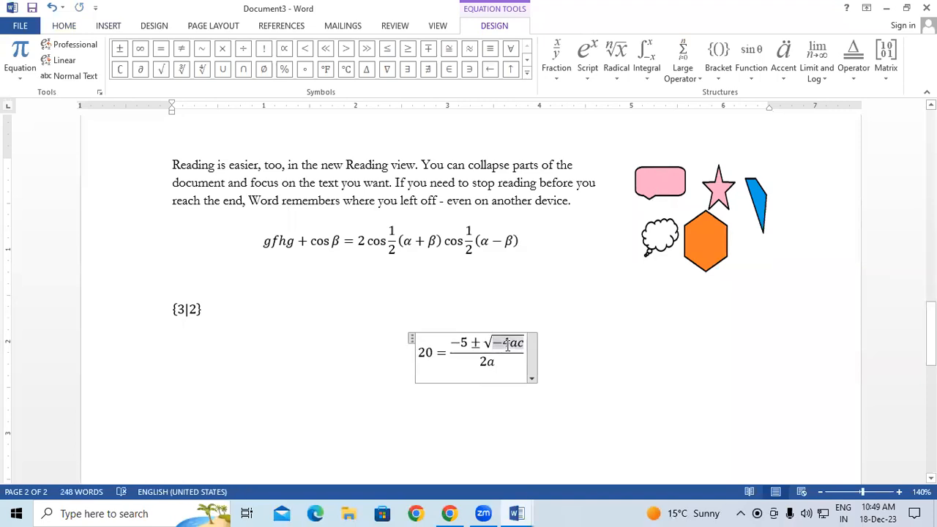
type("2")
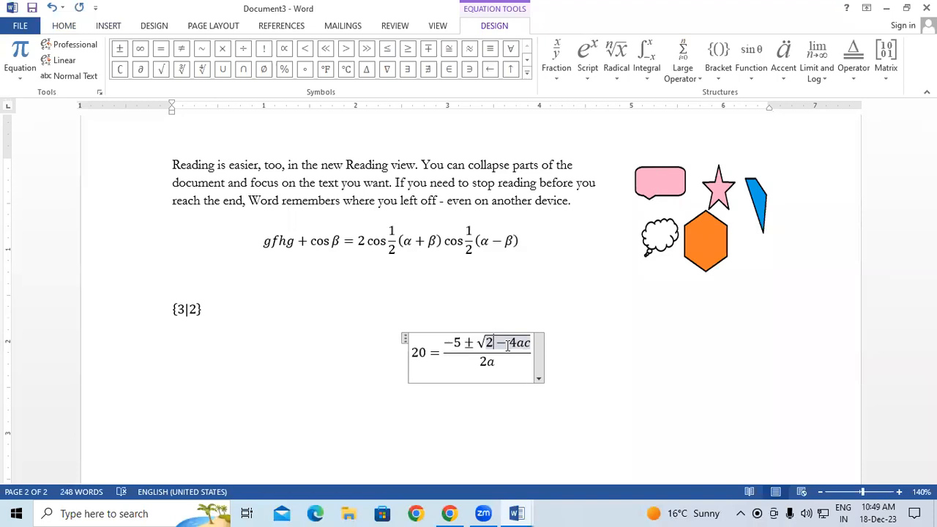
left_click_drag(508, 344, 534, 343)
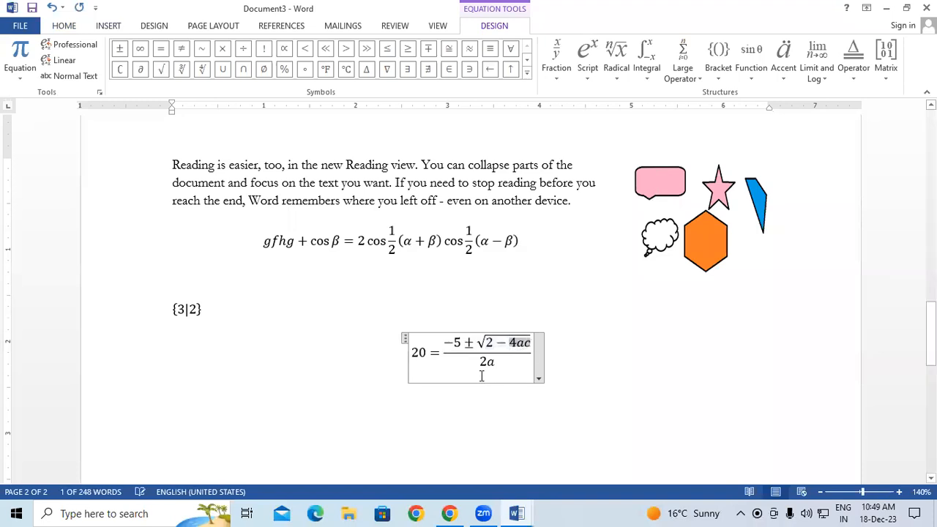
left_click_drag(481, 361, 503, 361)
left_click(523, 366)
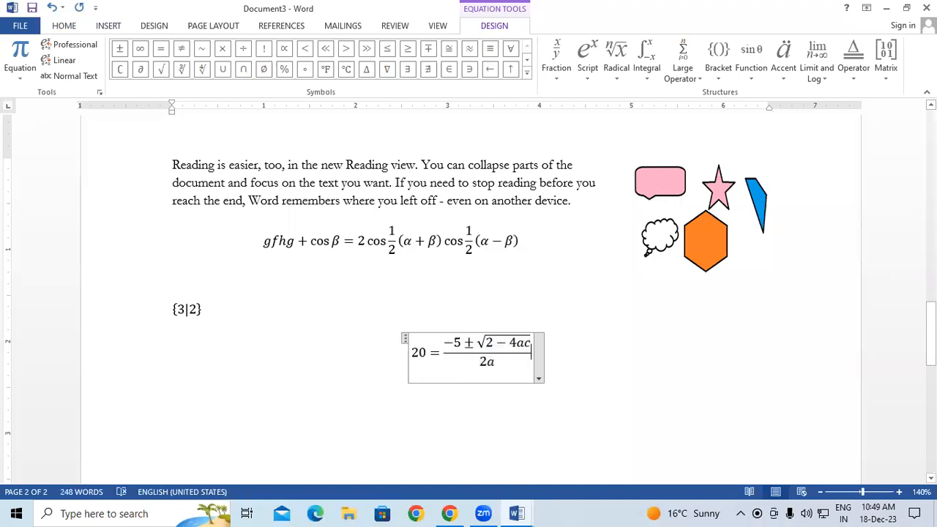
key("ctrl+z")
key("ctrl+z")
key("ctrl+z")
key("ctrl+z")
key("ctrl+z")
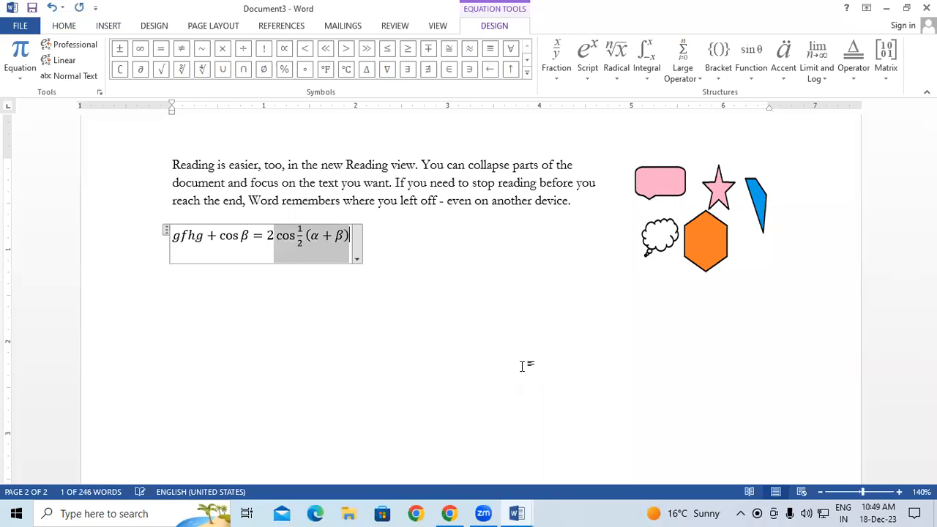
key("ctrl+z")
key("ctrl+z")
key("ctrl+z")
key("ctrl+z")
key("ctrl+z")
key("ctrl+z")
key("ctrl+z")
key("ctrl+z")
key("ctrl+z")
key("ctrl+z")
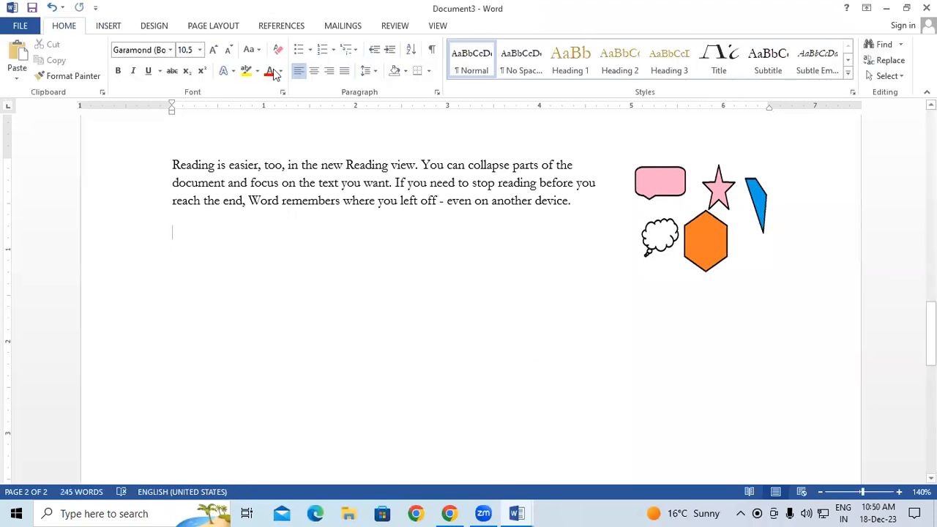
Insert a new equation containing the skewed fraction 2/3
left_click(124, 27)
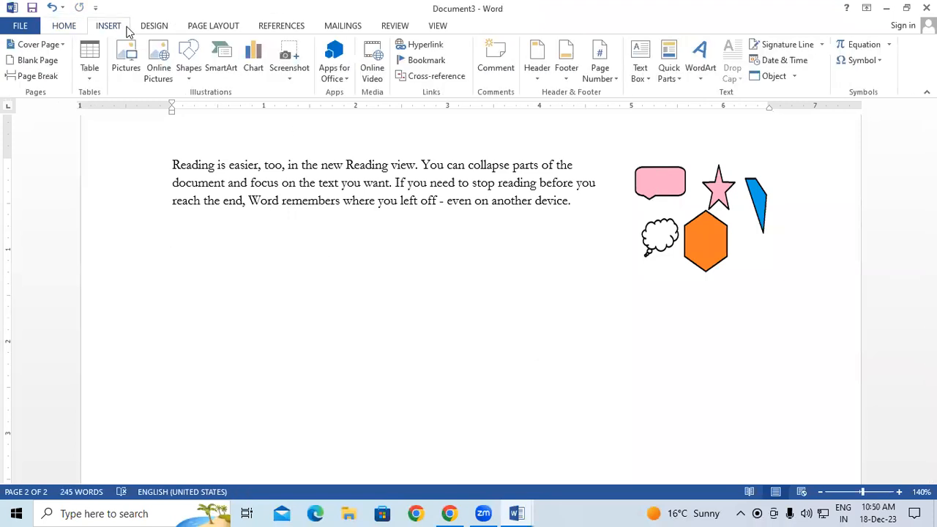
left_click(861, 47)
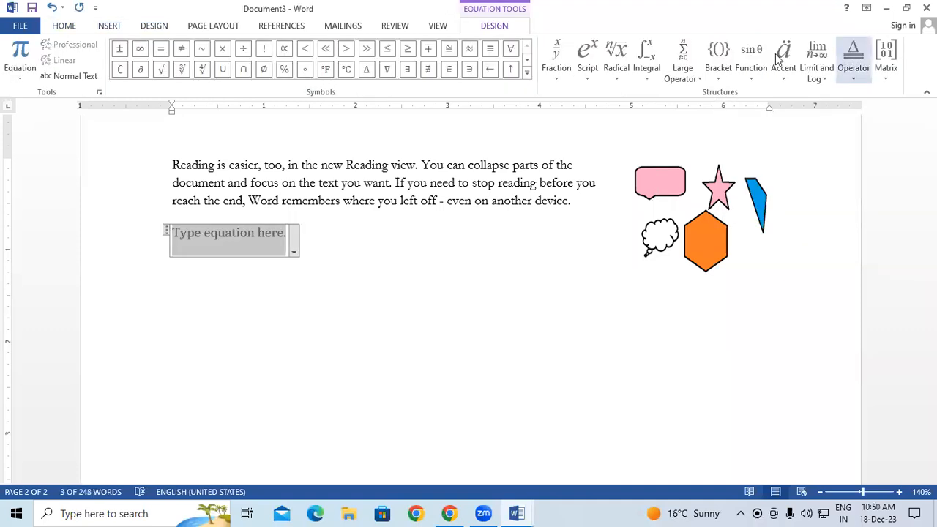
left_click(527, 72)
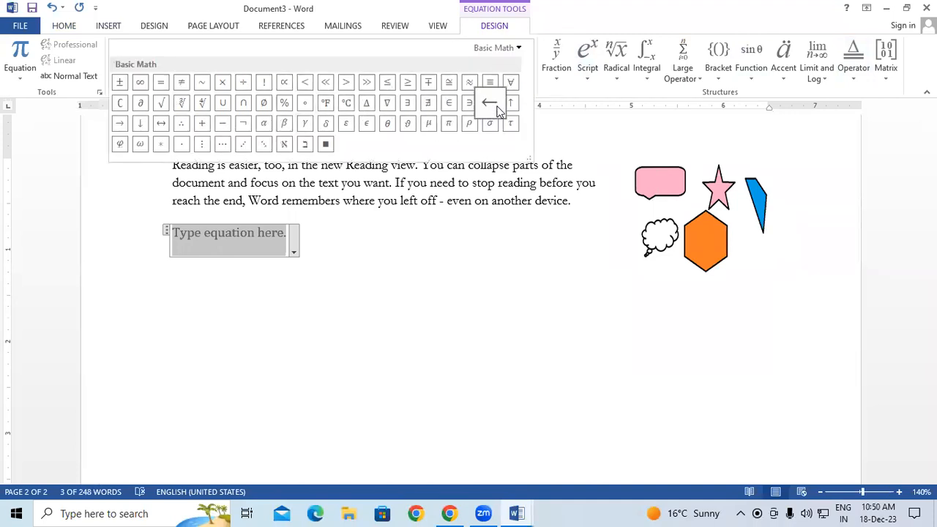
left_click(557, 59)
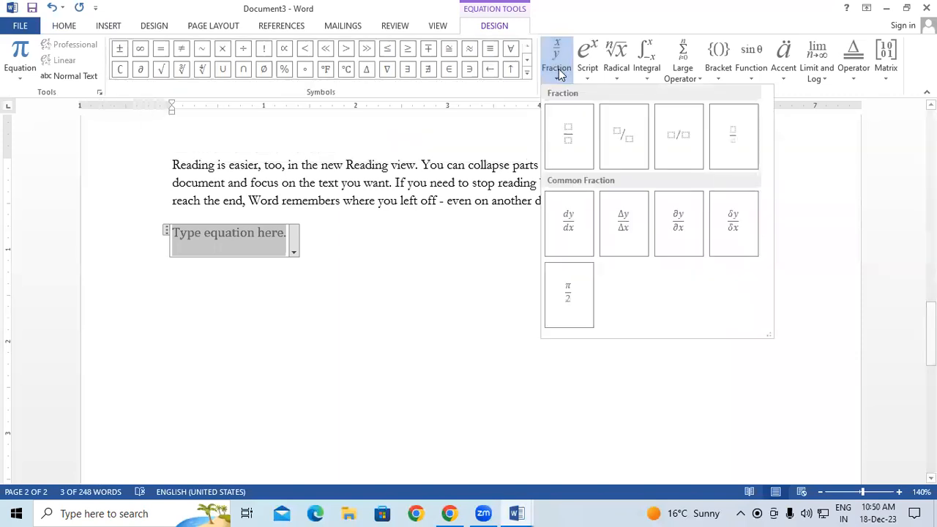
left_click(621, 134)
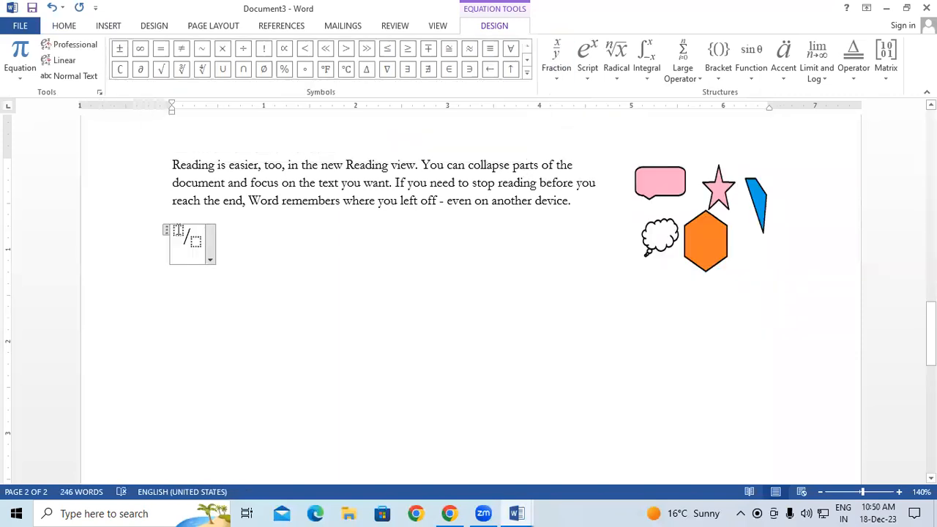
type("2/3")
left_click(449, 282)
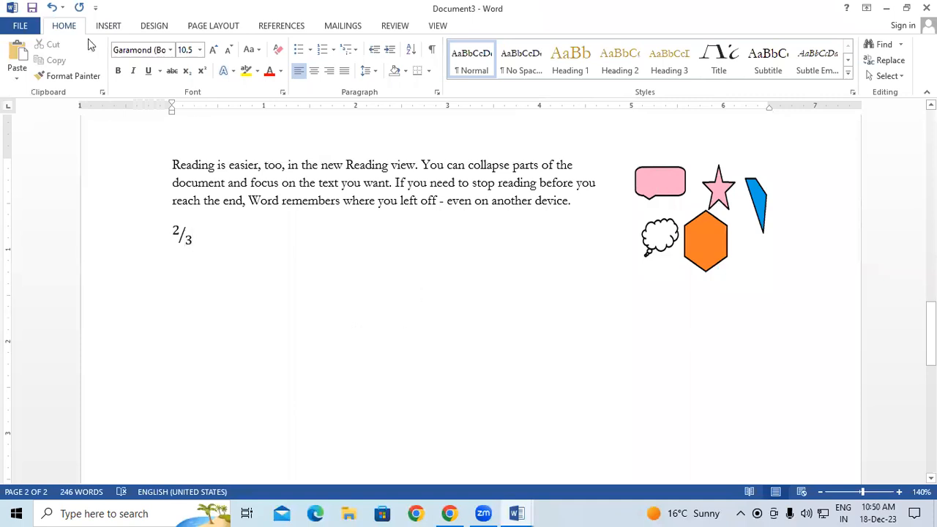
Insert the Webdings airplane symbol (code 241) right after the 2/3 fraction
left_click(107, 25)
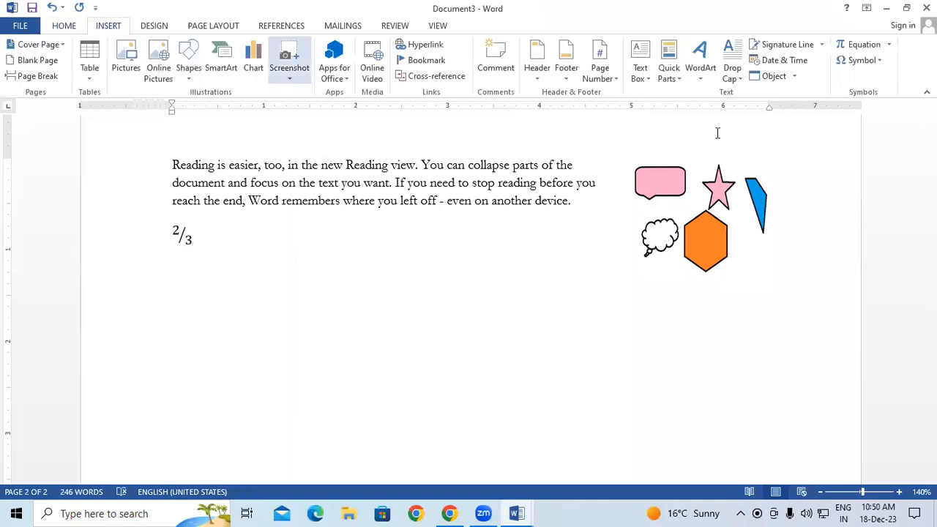
left_click(879, 61)
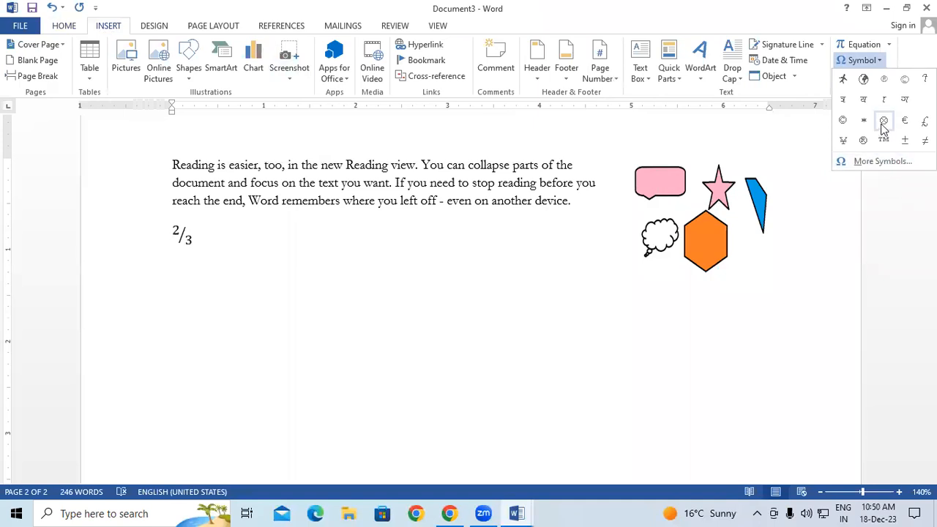
left_click(702, 256)
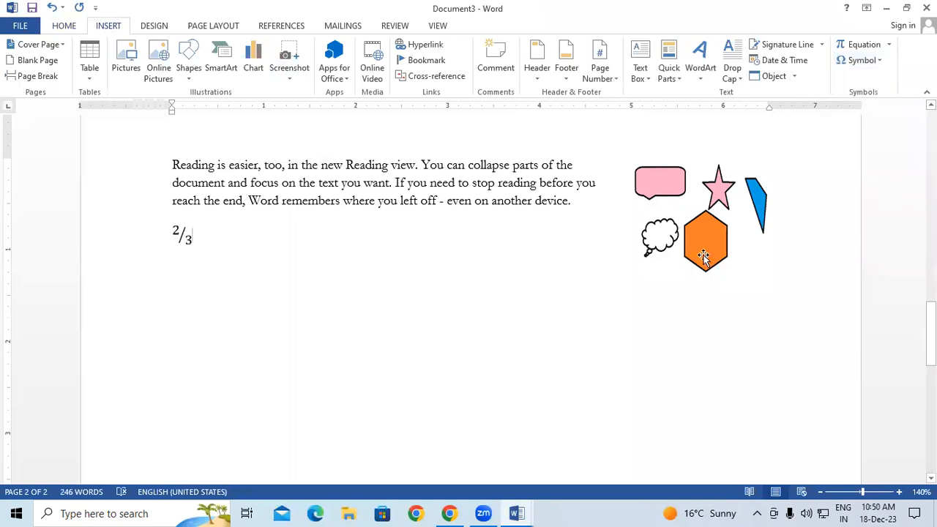
left_click(863, 62)
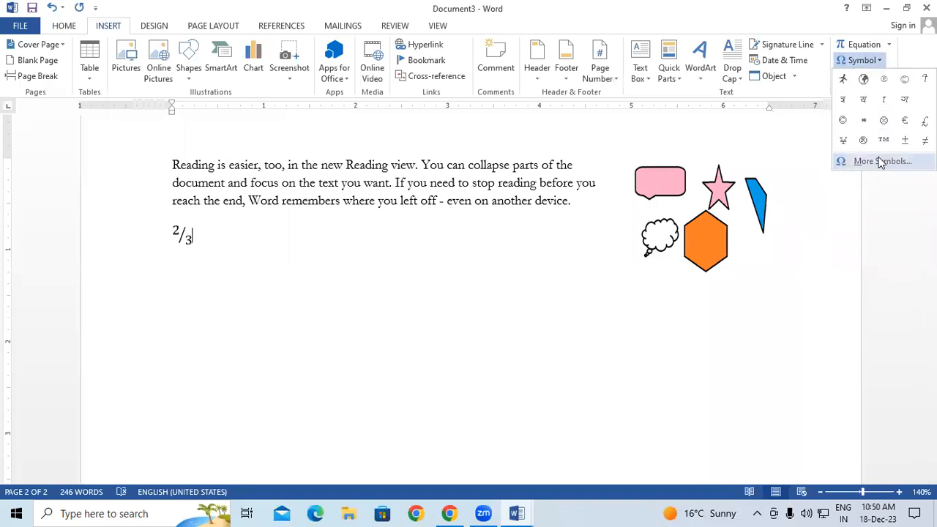
left_click(881, 161)
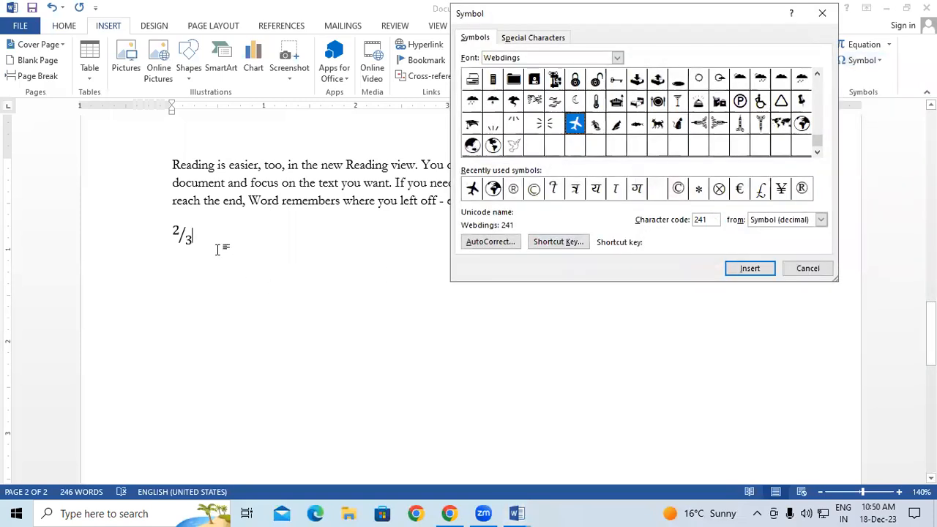
key("Return")
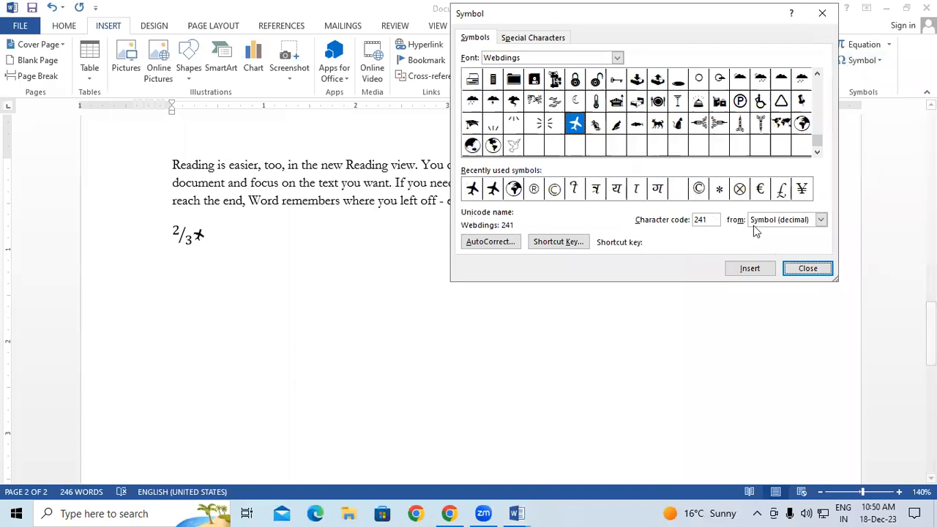
left_click(800, 271)
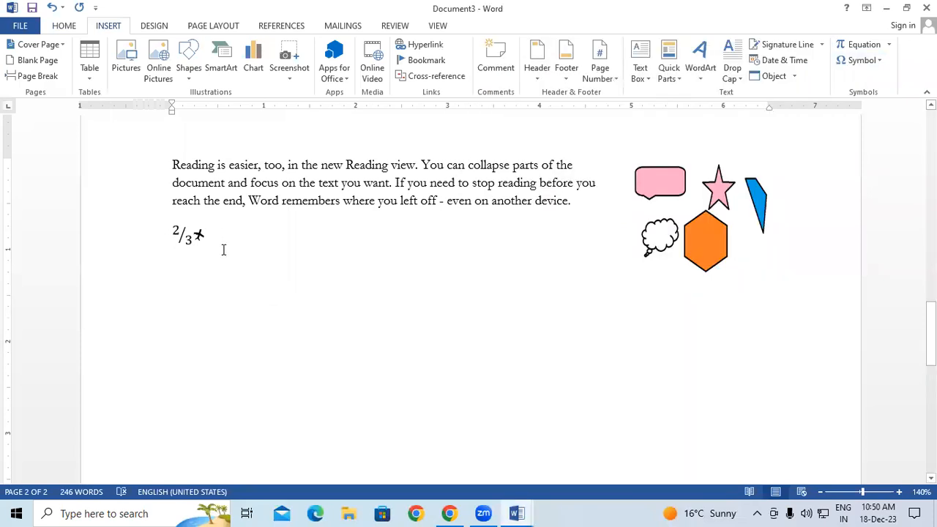
Add several empty lines below the fraction
key("Return")
key("Return")
key("Return")
scroll(244, 299, "down", 3)
key("Return")
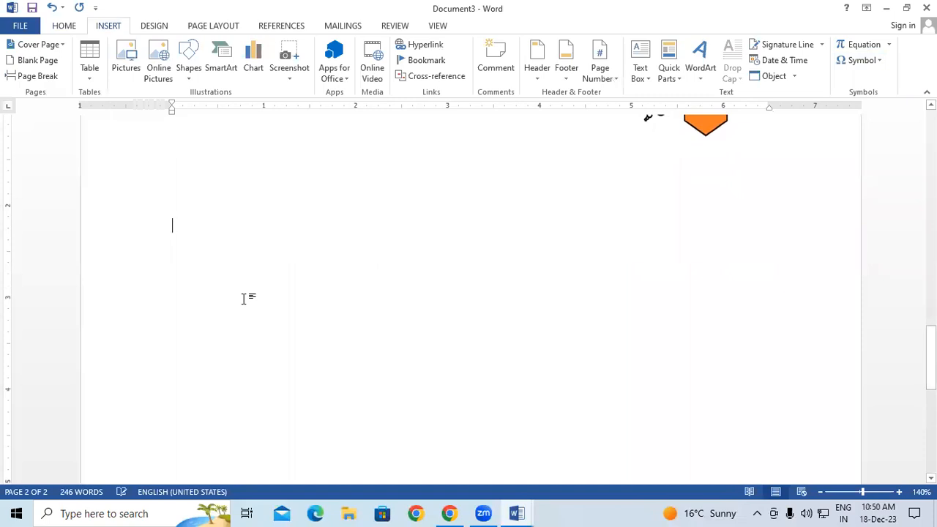
Switch the Symbol dialog's font to Webdings
left_click(878, 61)
left_click(853, 162)
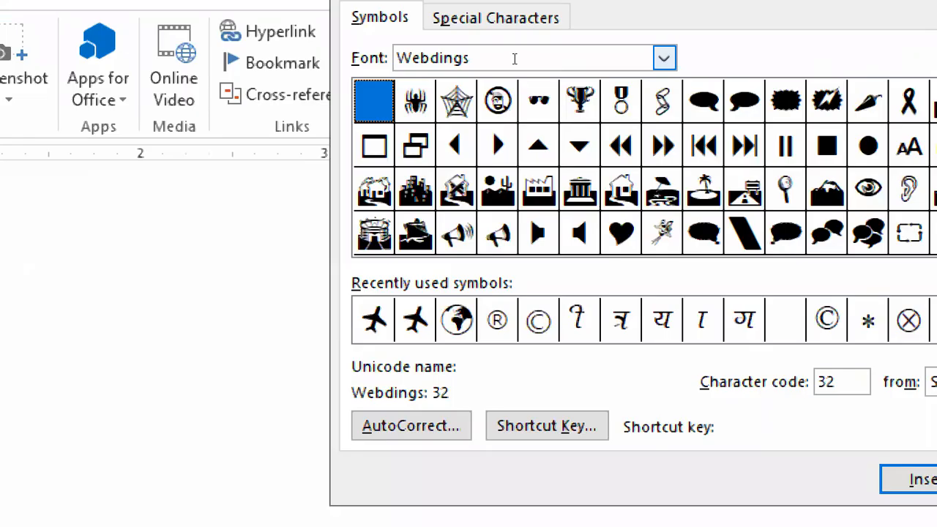
left_click(619, 60)
scroll(622, 110, "up", 15)
scroll(622, 110, "up", 10)
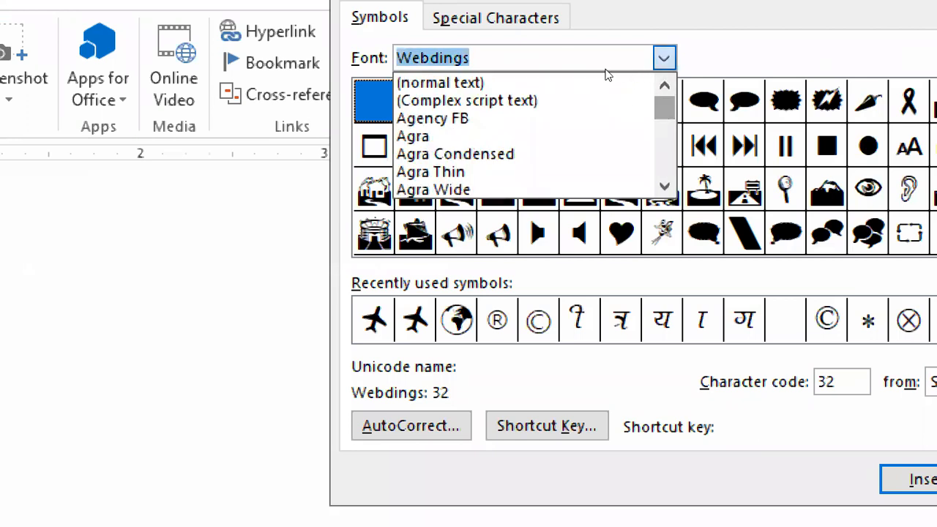
left_click(603, 80)
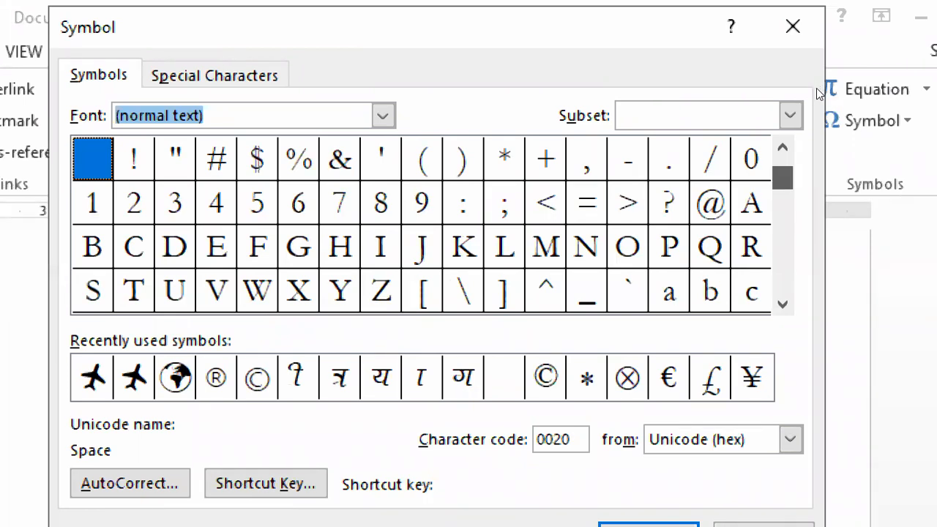
scroll(816, 88, "down", 4)
left_click_drag(783, 200, 782, 226)
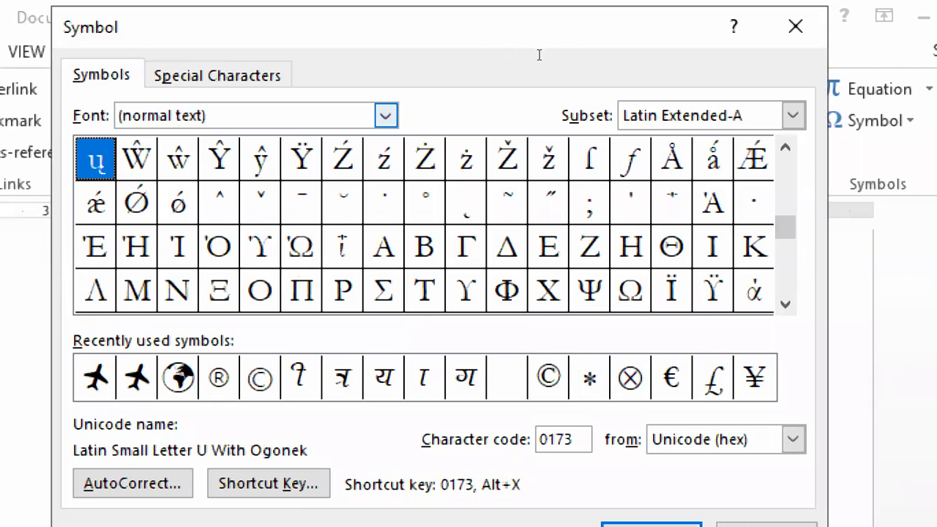
left_click(540, 55)
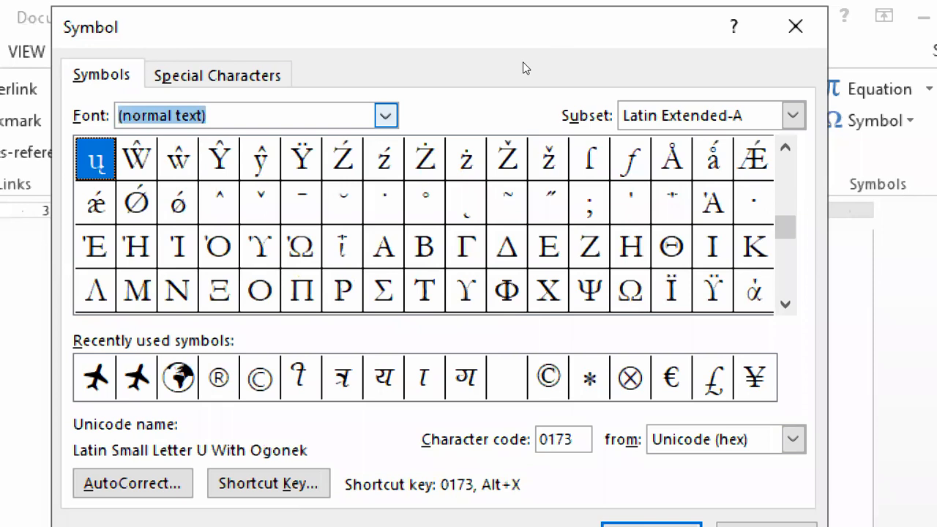
type("webdin")
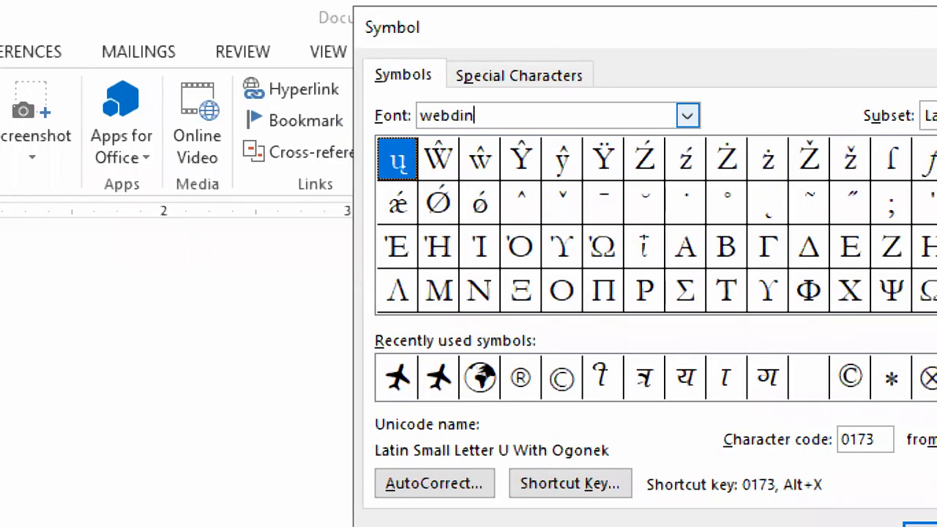
type("g")
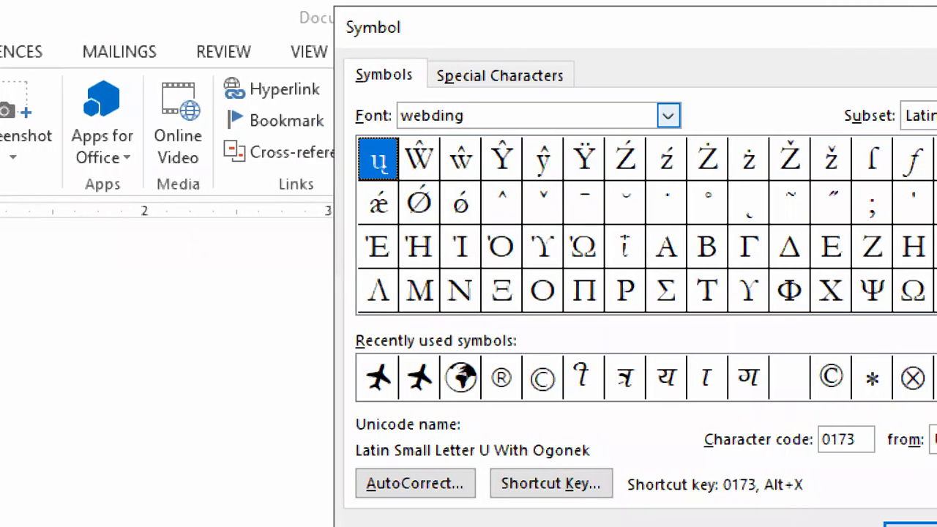
key("Return")
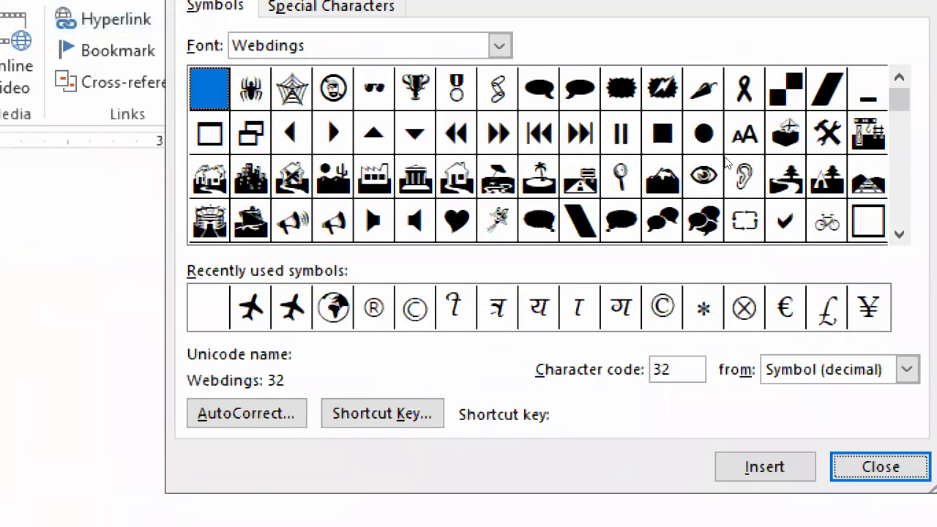
Insert the Webdings motorcycle symbol, character code 140
scroll(816, 151, "down", 3)
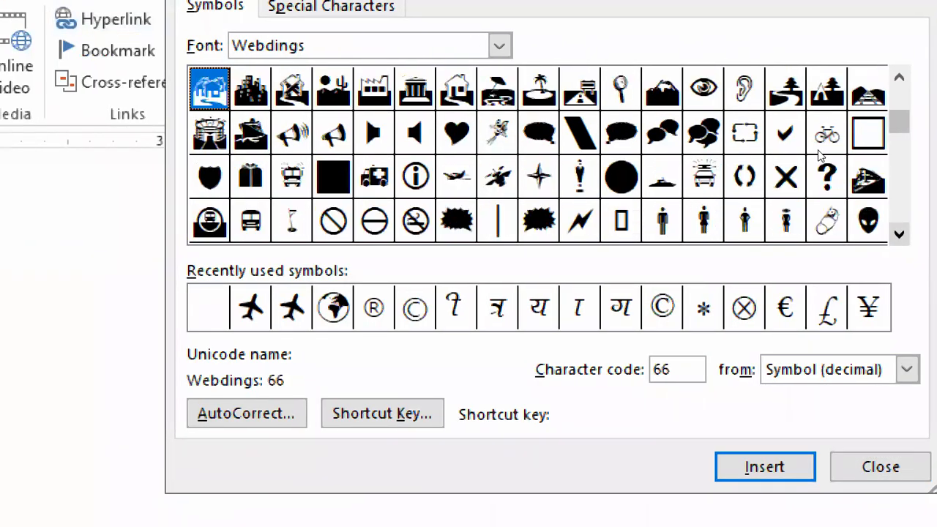
scroll(820, 154, "down", 1)
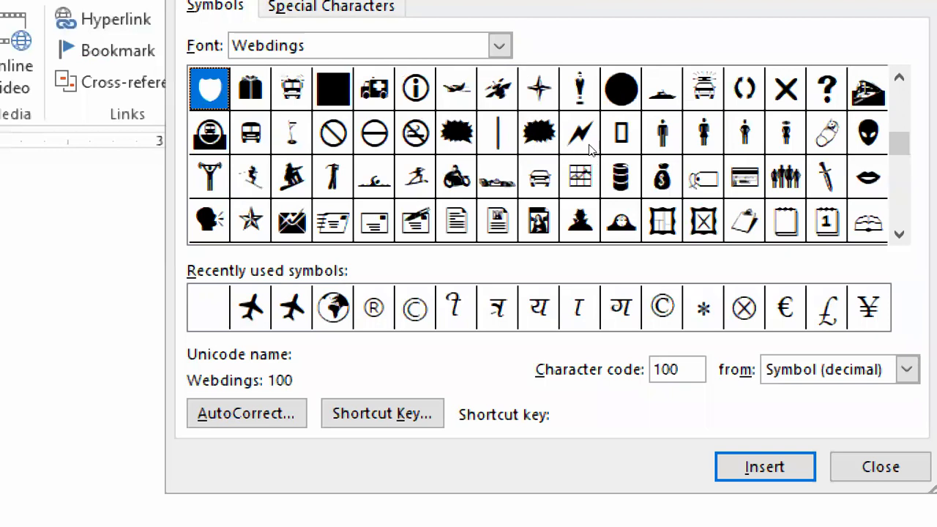
left_click(457, 176)
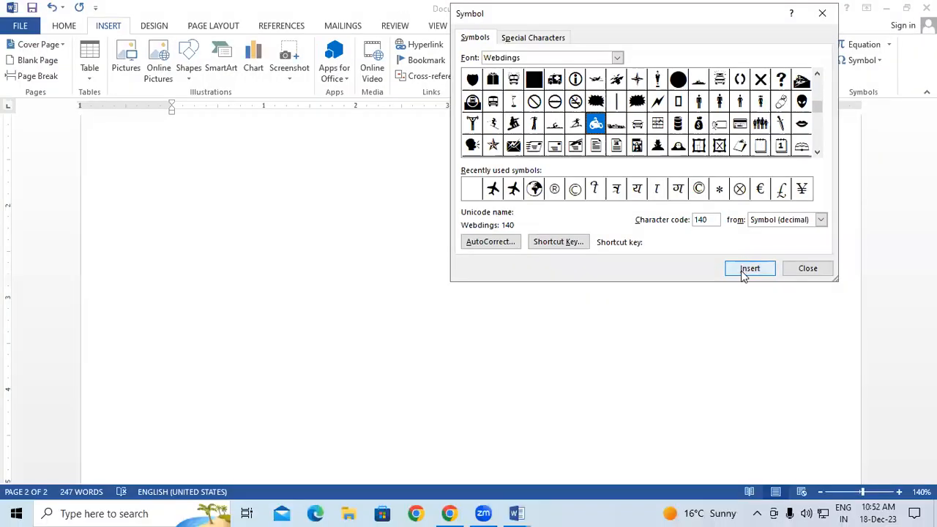
left_click(761, 469)
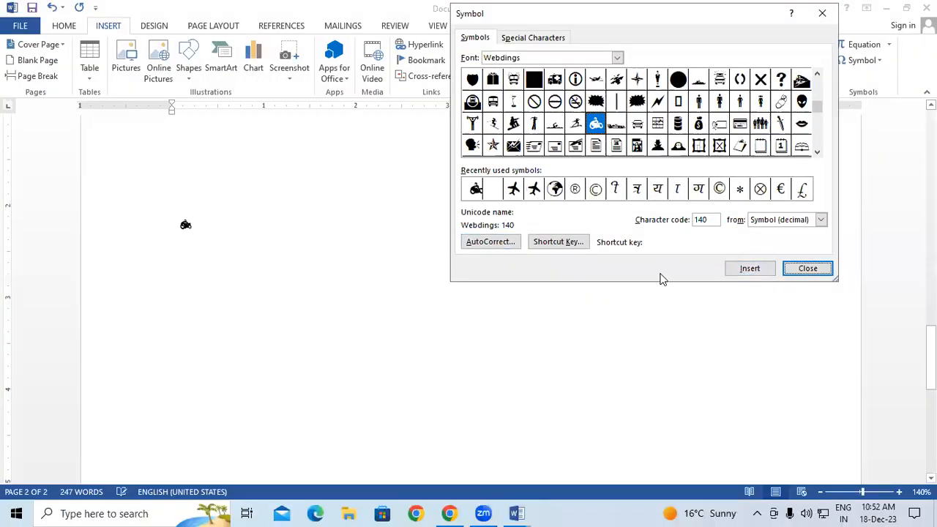
Enlarge the motorcycle symbol's font size up to 190 points
left_click(802, 270)
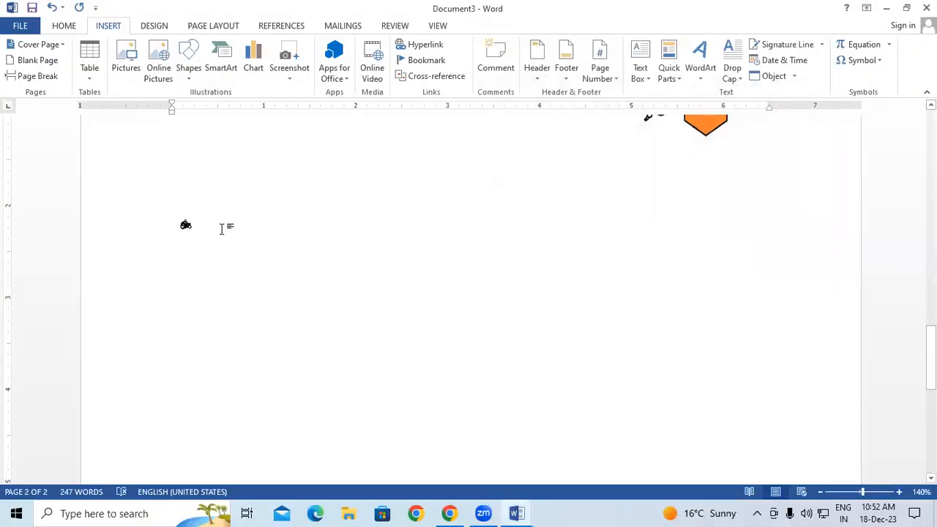
left_click_drag(205, 226, 164, 222)
left_click(65, 26)
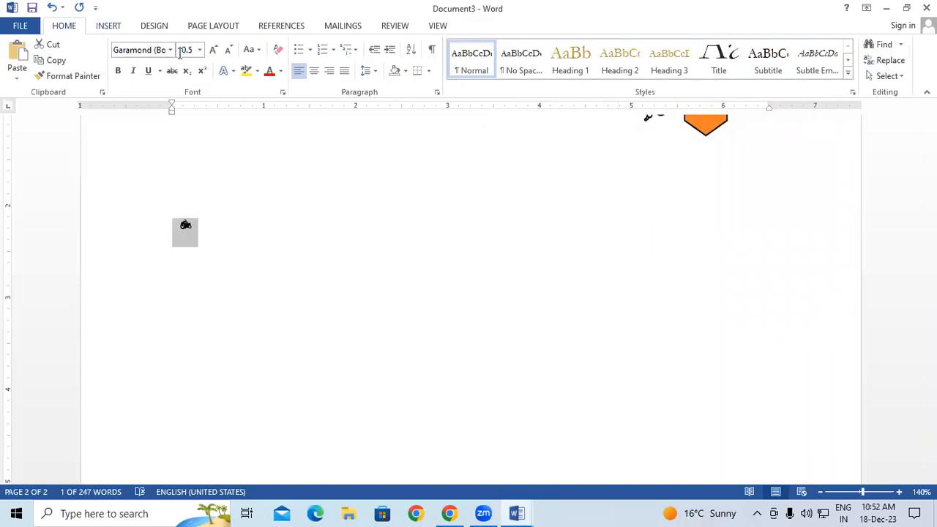
left_click(213, 50)
left_click(214, 50)
left_click(215, 52)
left_click(214, 51)
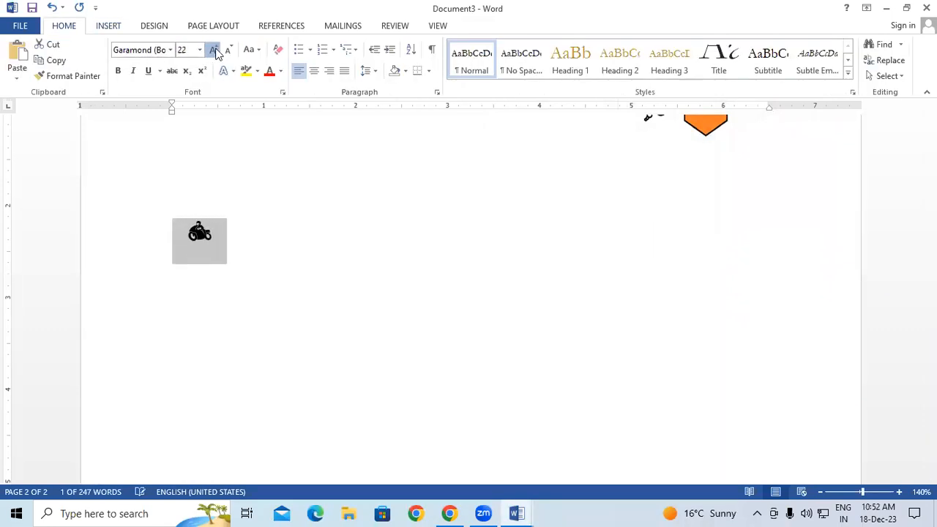
left_click(214, 51)
left_click(214, 51)
left_click(214, 51)
left_click(213, 50)
left_click(213, 50)
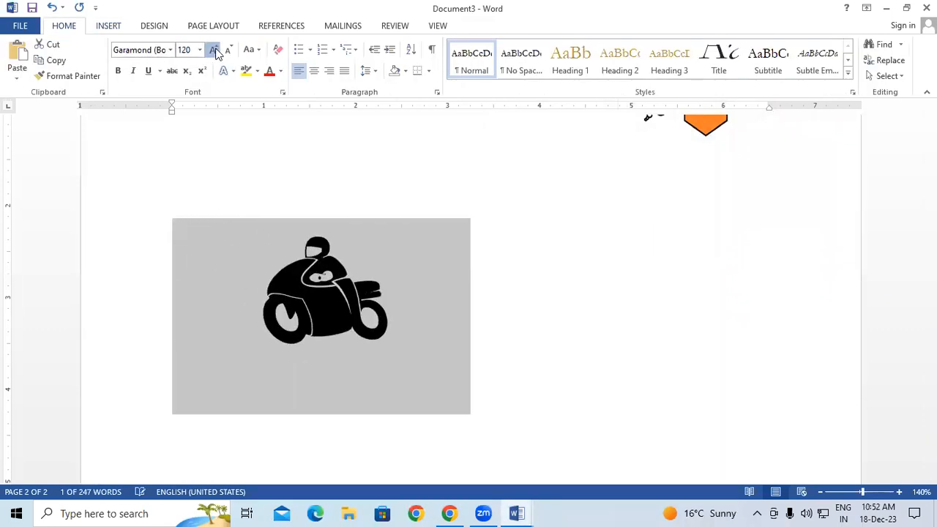
left_click(213, 50)
left_click(213, 50)
left_click(213, 50)
left_click(213, 49)
left_click(213, 50)
left_click(213, 49)
scroll(617, 264, "down", 2)
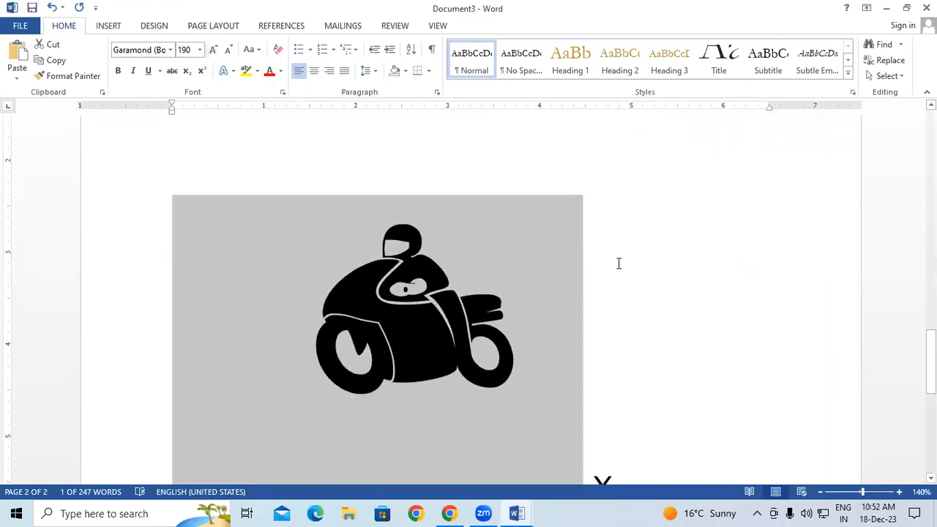
Colour the motorcycle red, then recolour it green and delete it
left_click(270, 71)
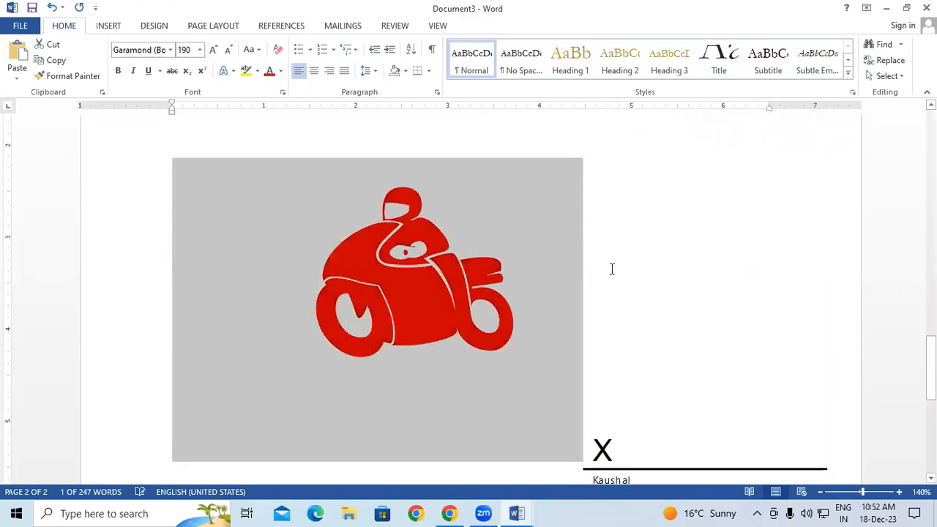
left_click(612, 269)
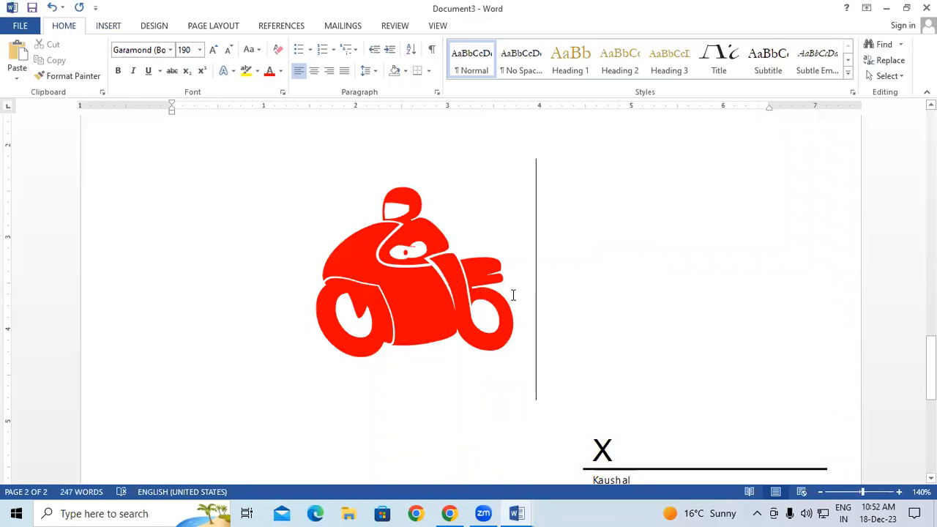
double_click(422, 296)
left_click(280, 71)
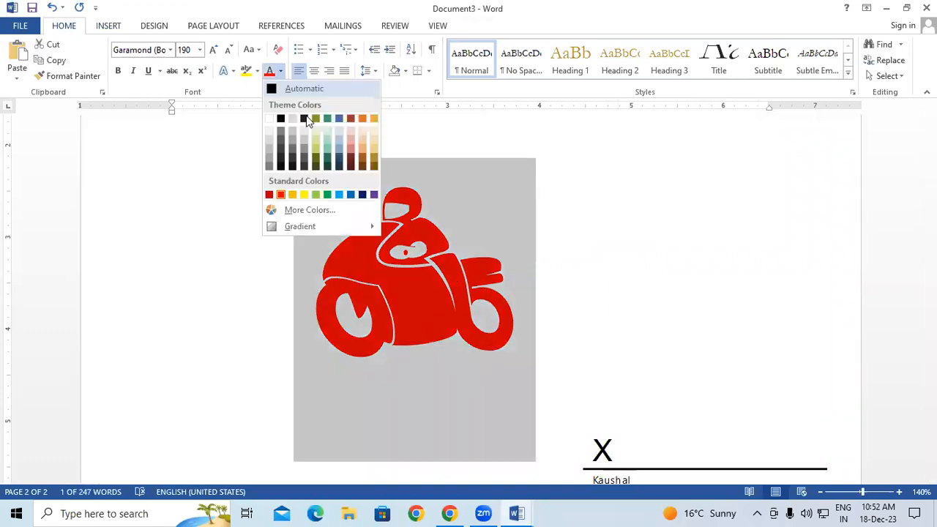
left_click(326, 195)
left_click(736, 337)
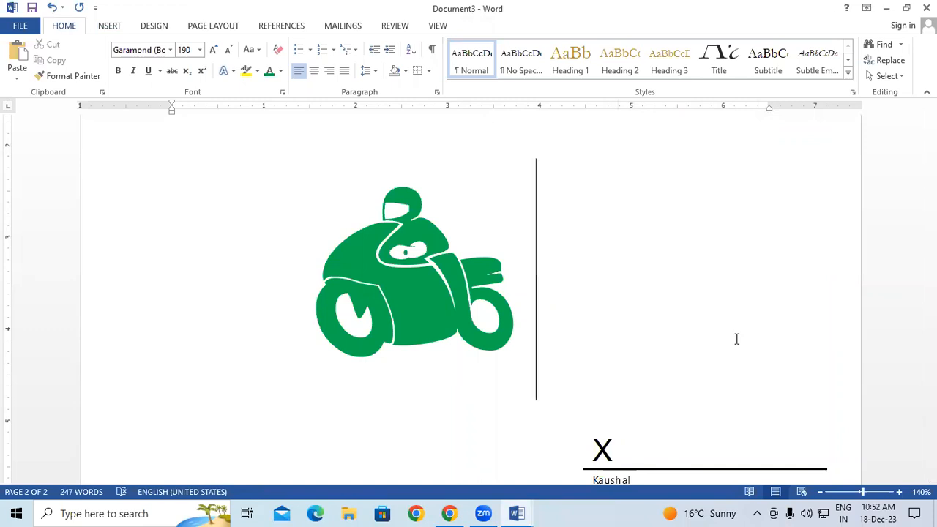
key("BackSpace")
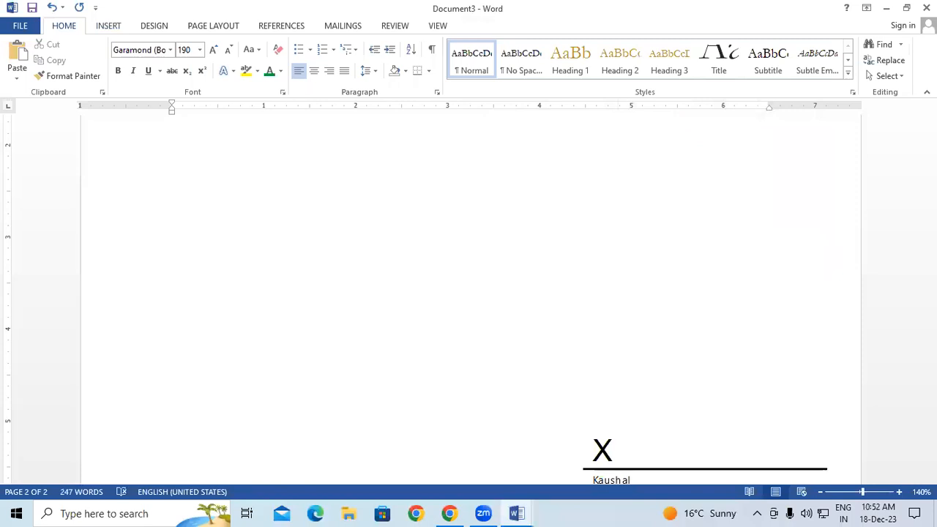
Switch to the Webdings font, type the 'a' symbol and start a new page
left_click(170, 50)
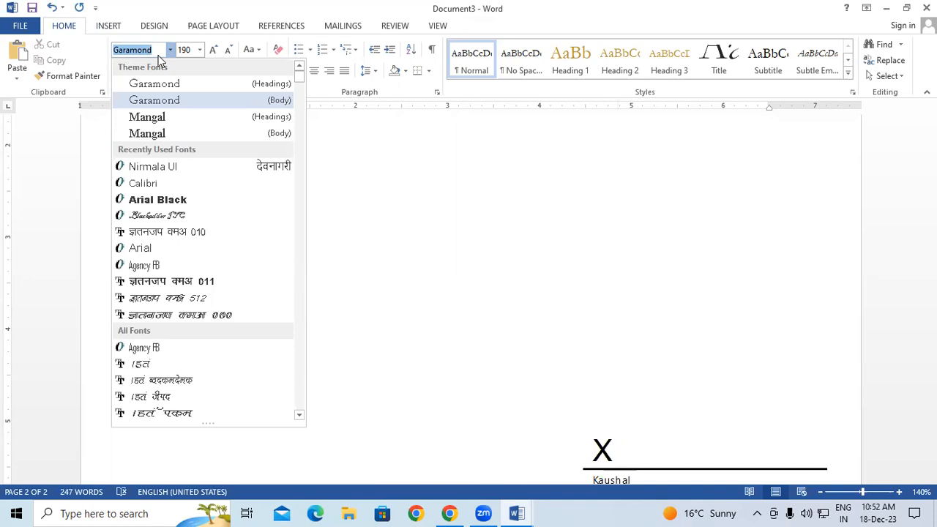
type("w")
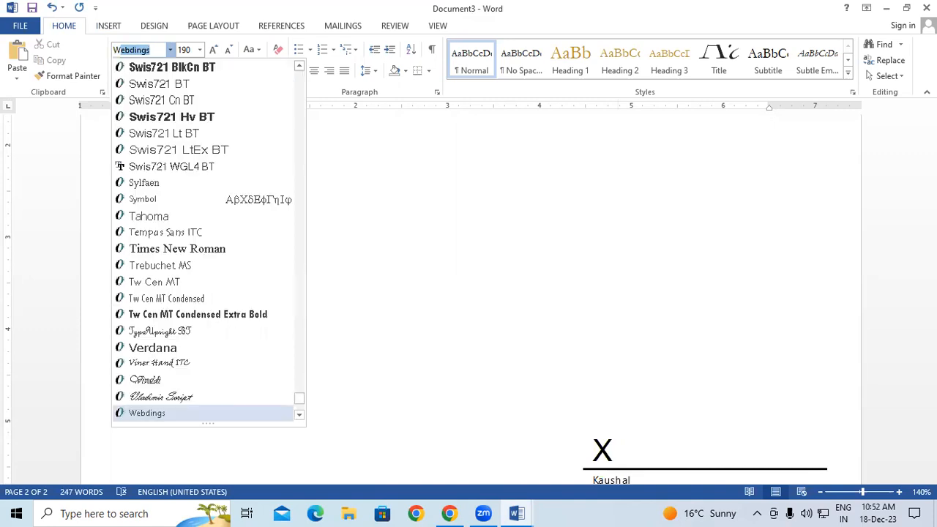
key("Return")
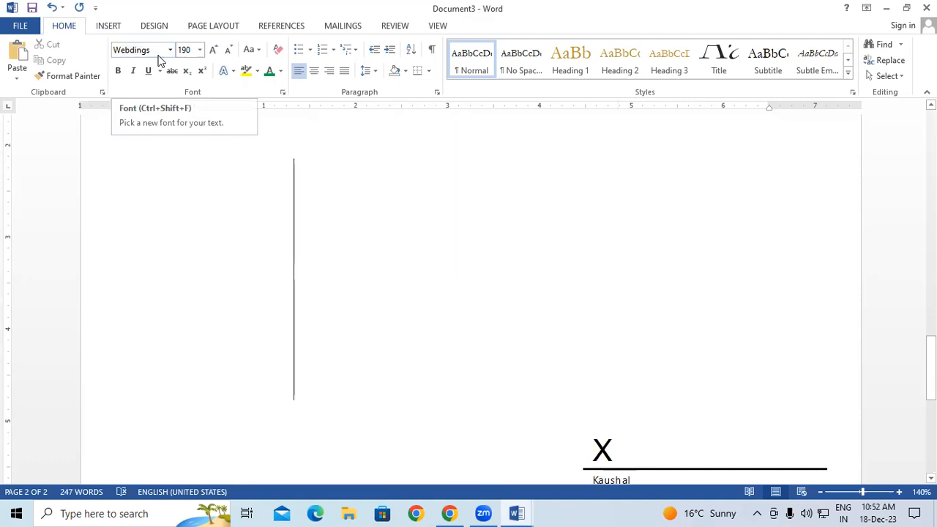
type("a")
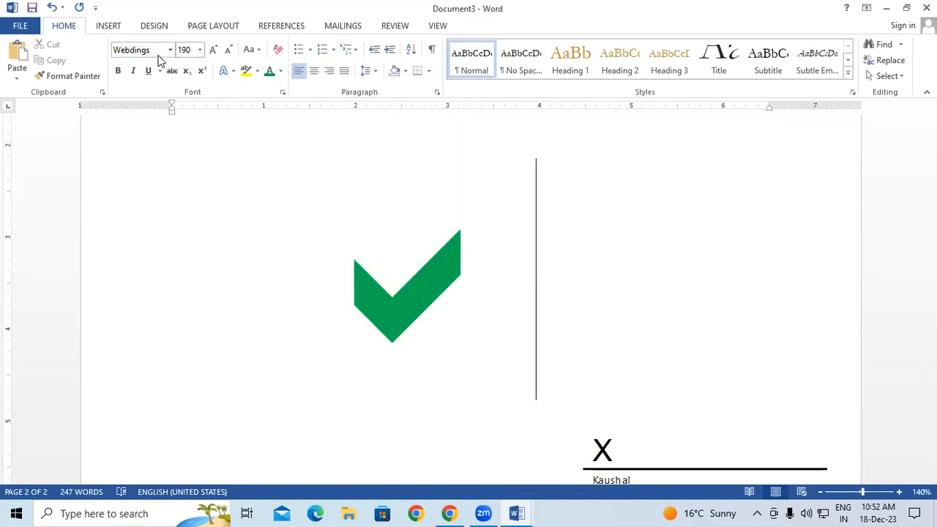
key("ctrl+Return")
Type the symbols 'sdfg' and 'jk', then paste a four-pointed star beside the satellite
type("s")
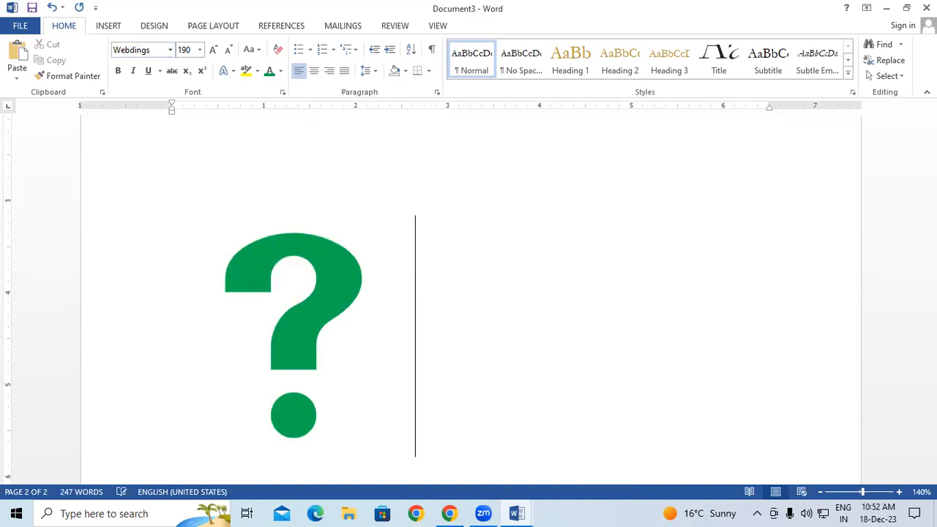
type("d")
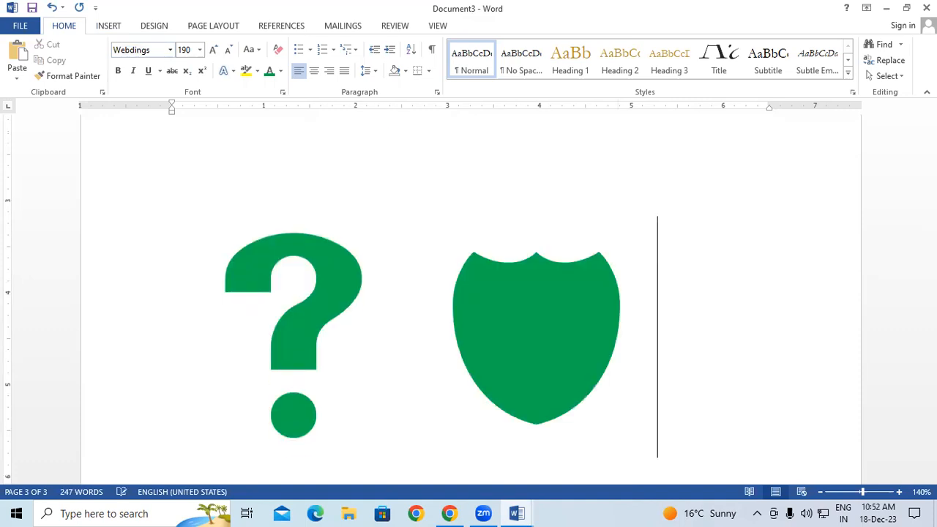
type("f")
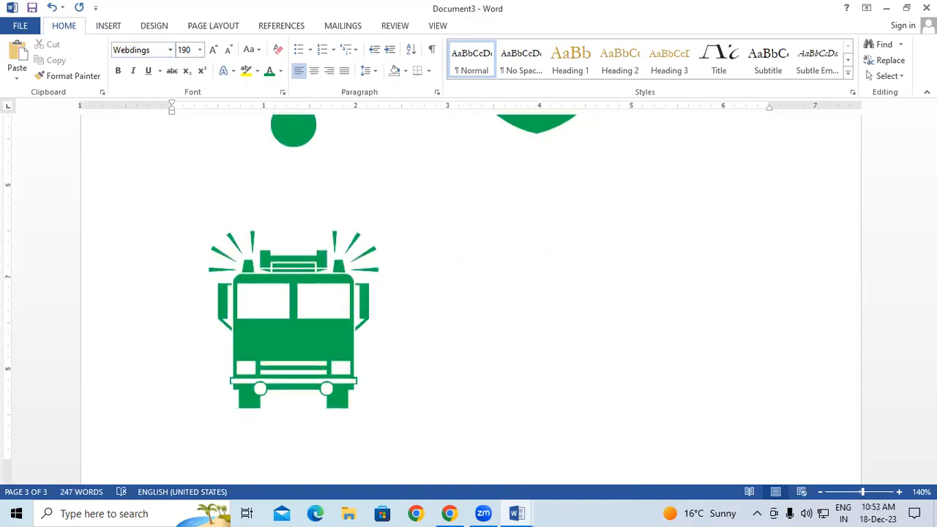
type("g")
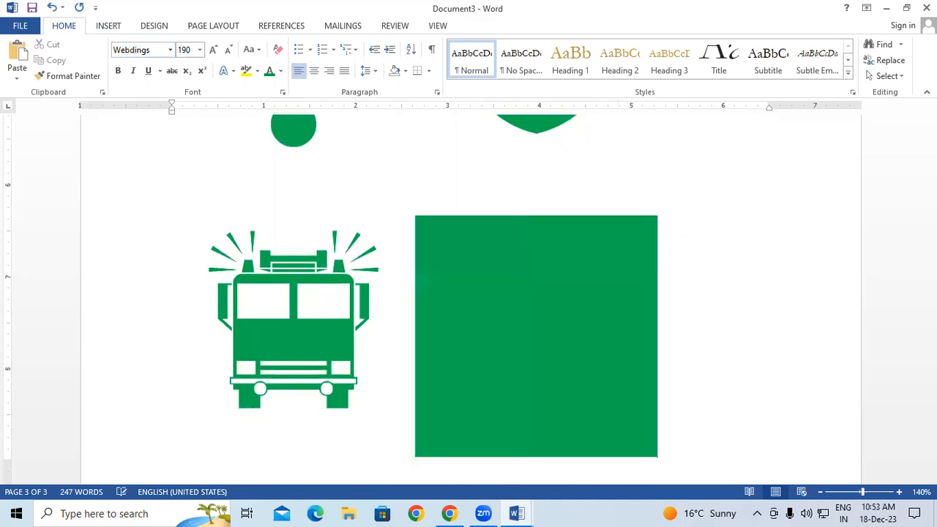
scroll(313, 93, "down", 6)
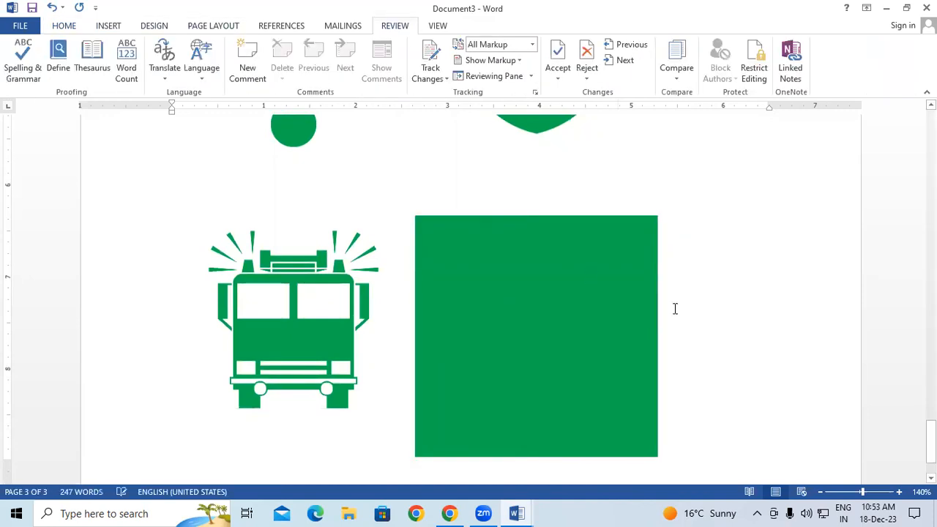
scroll(674, 309, "down", 2)
scroll(675, 310, "down", 2)
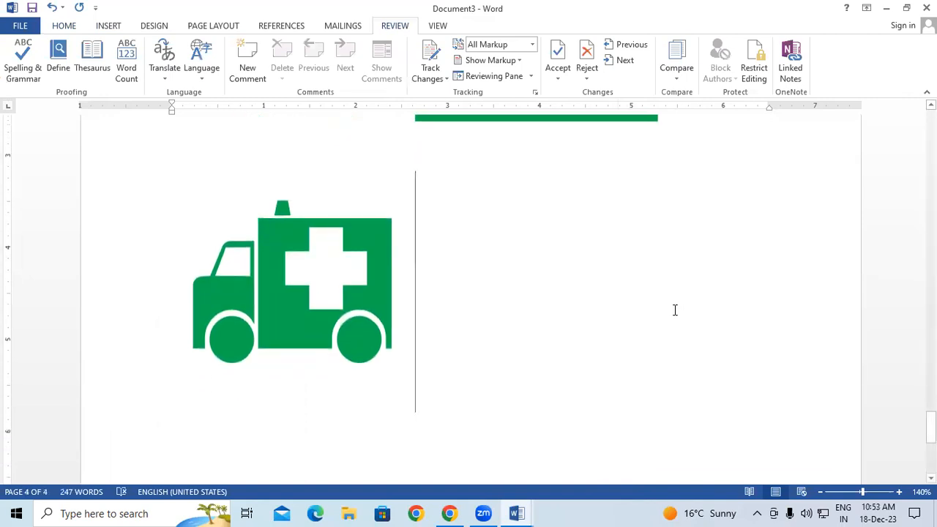
type("j")
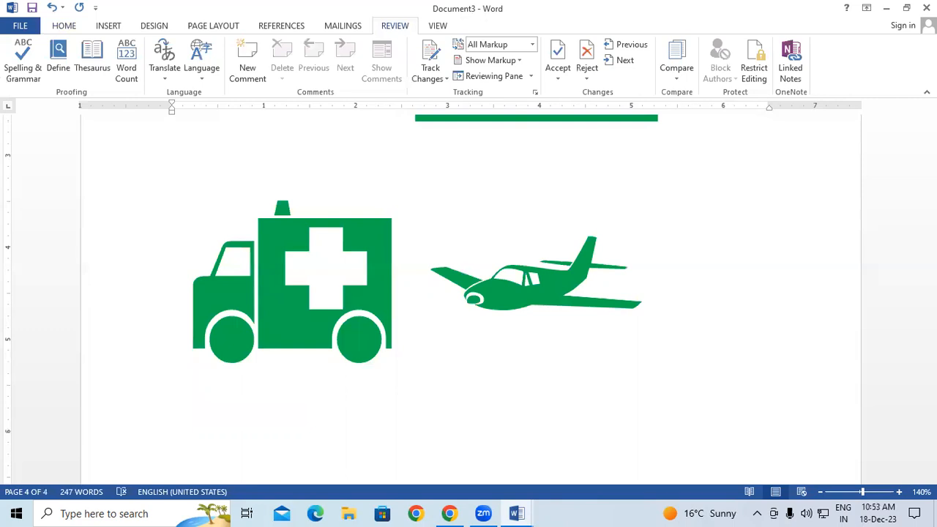
type("k")
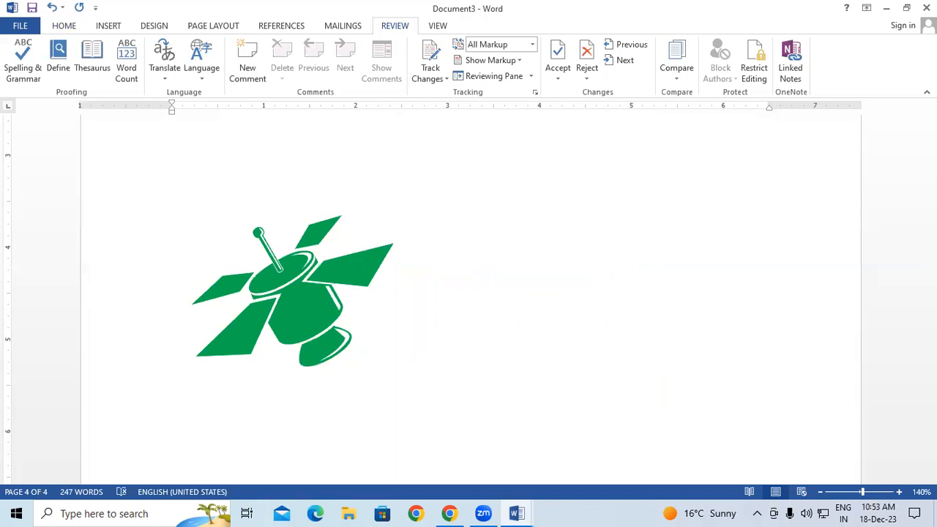
key("ctrl+v")
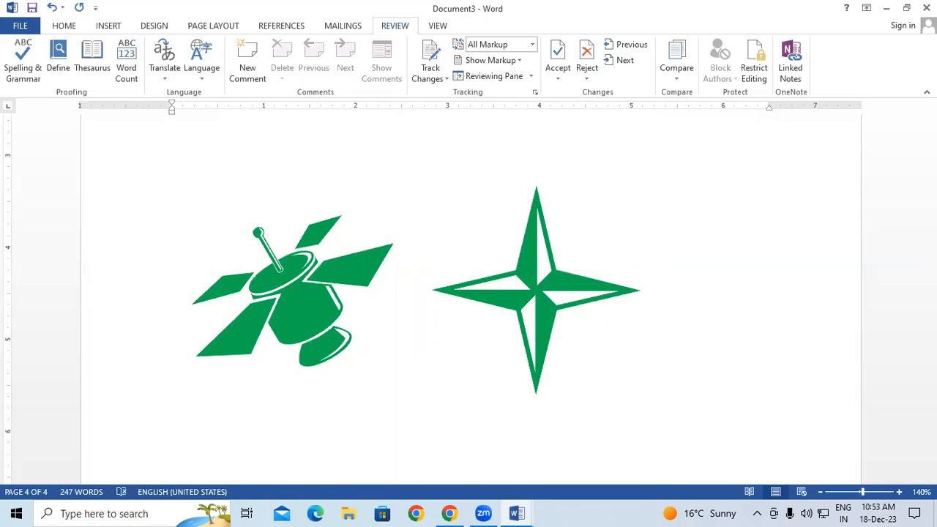
Shrink the font size from the star's size down to 90 points
left_click(64, 28)
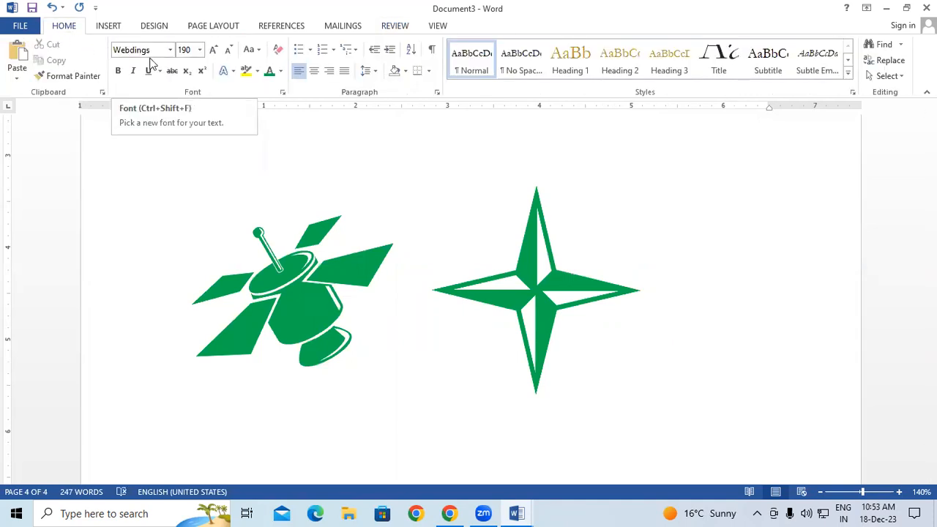
scroll(578, 306, "down", 3)
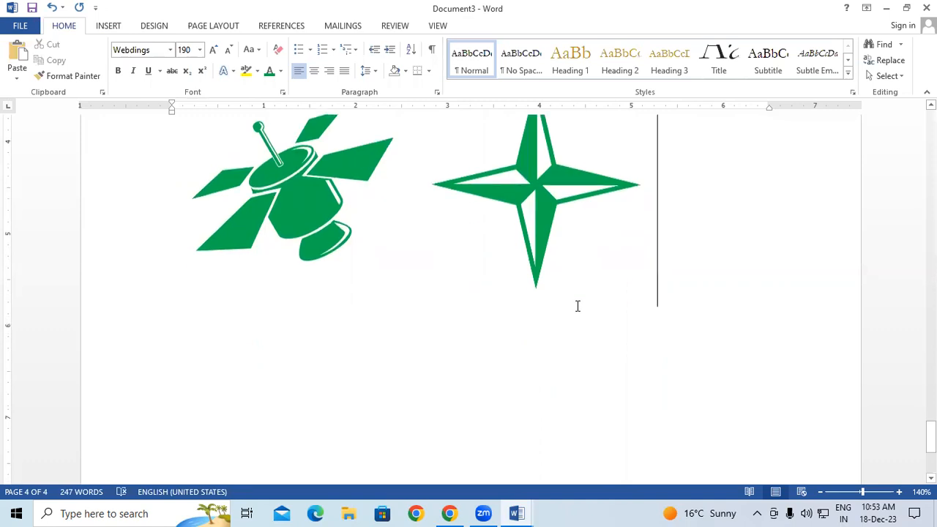
scroll(578, 305, "down", 2)
left_click(229, 49)
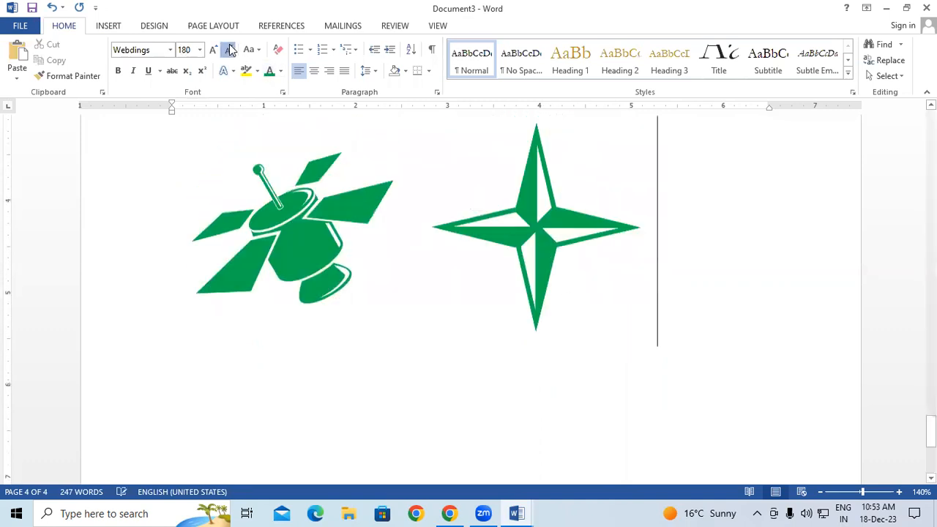
left_click(229, 50)
left_click(230, 50)
left_click(229, 50)
left_click(229, 50)
left_click(229, 50)
left_click(229, 50)
left_click(229, 50)
double_click(229, 50)
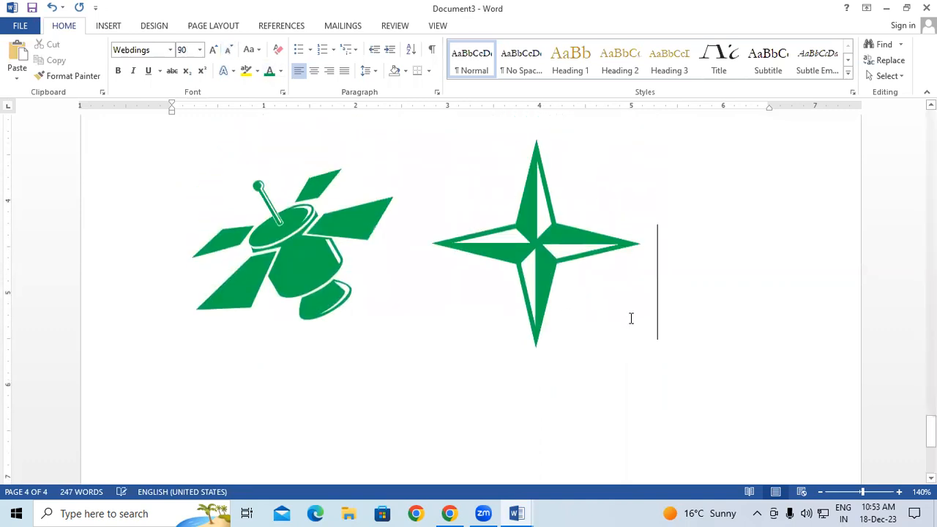
On a new line below the star, type 'qPerQyuiop' to add the 90-point Webdings symbols
key("Return")
type("qP")
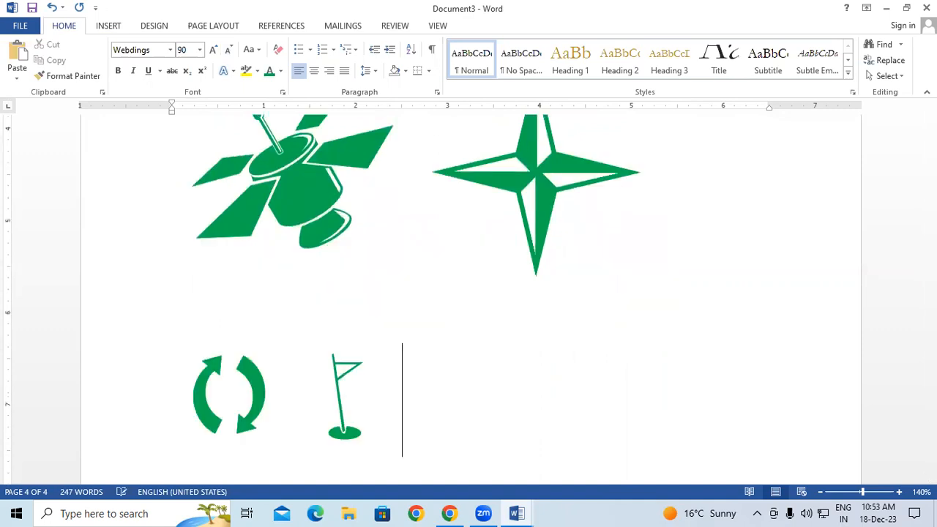
type("er")
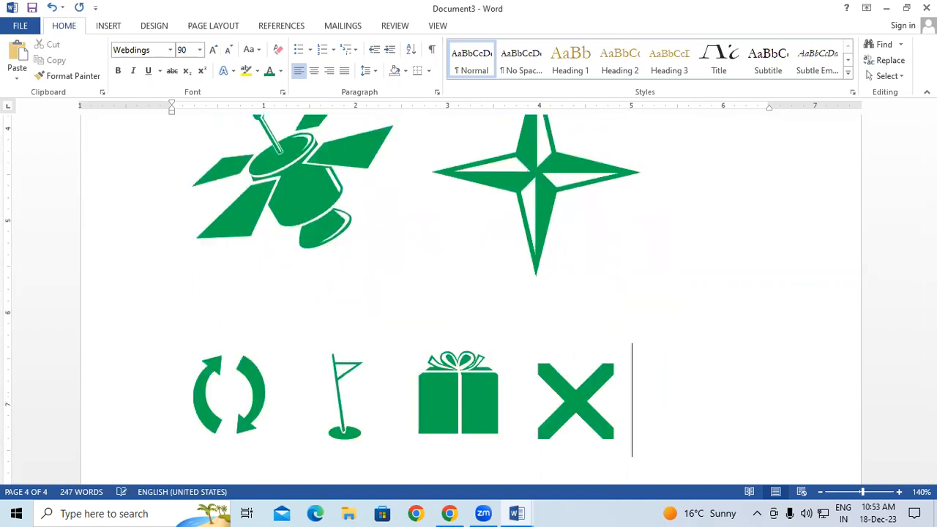
type("Q")
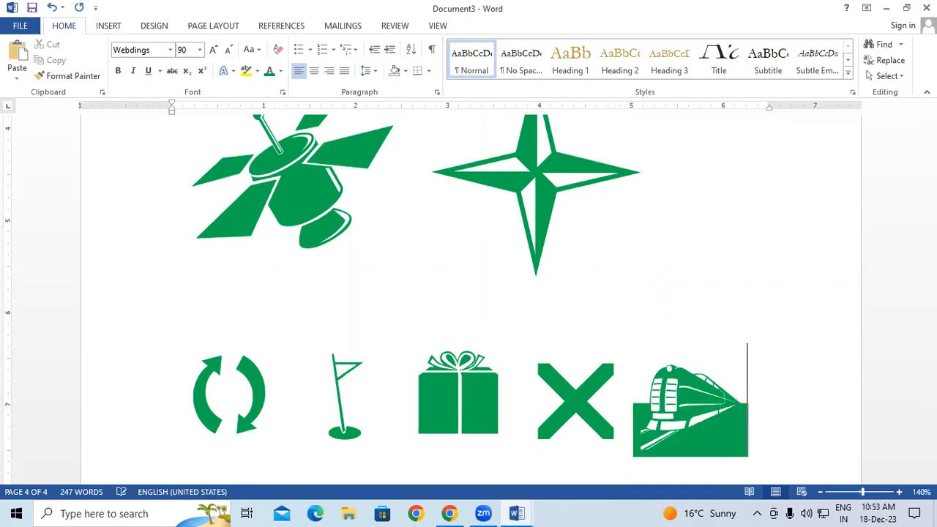
type("y")
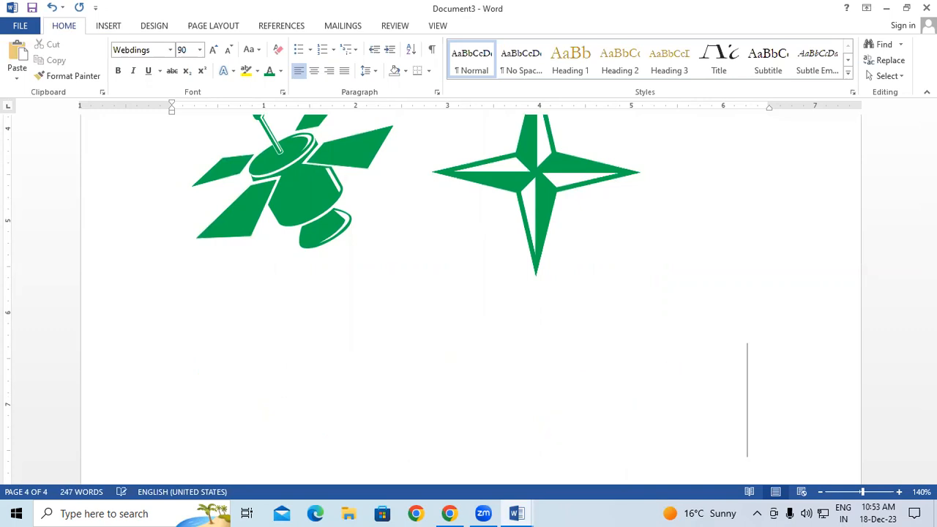
type("ui")
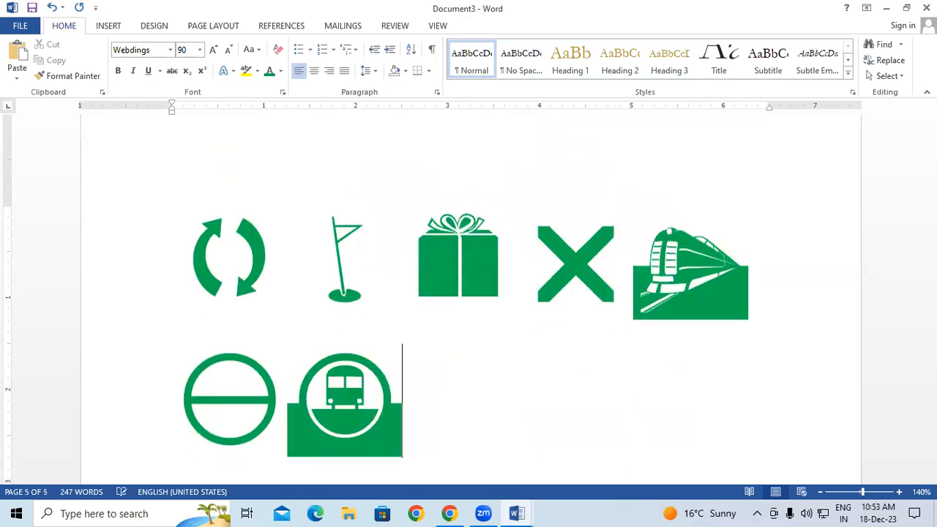
type("op")
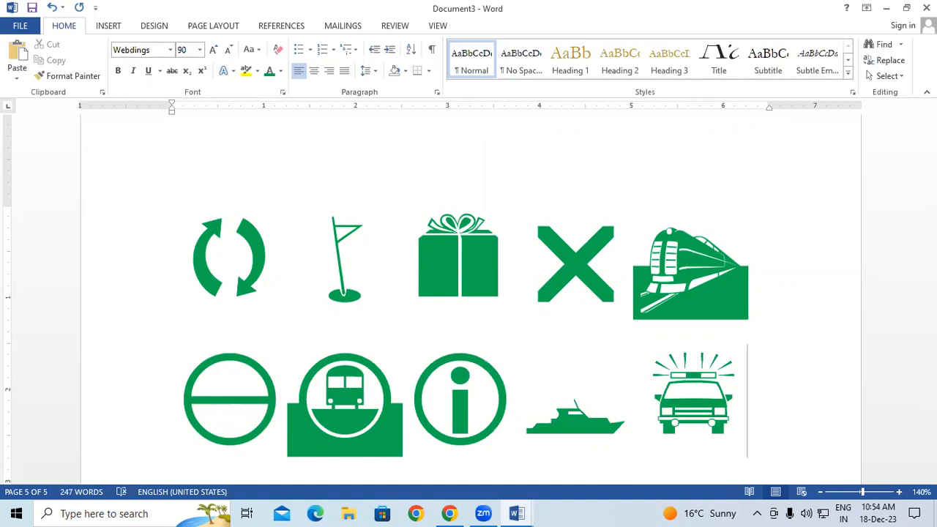
scroll(484, 252, "down", 1)
After the gift glyph, type 'r', break the line, then type 'ee' for two more gifts
double_click(485, 242)
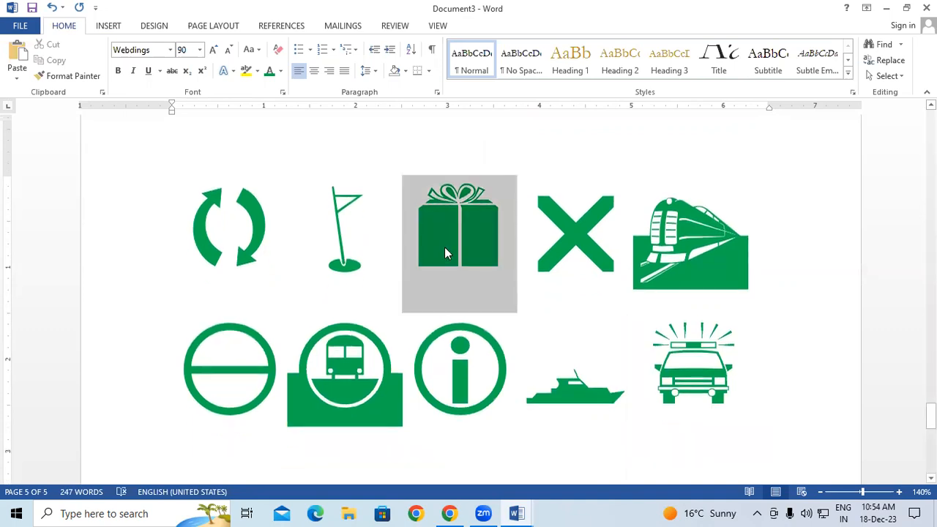
left_click(509, 241)
type("r")
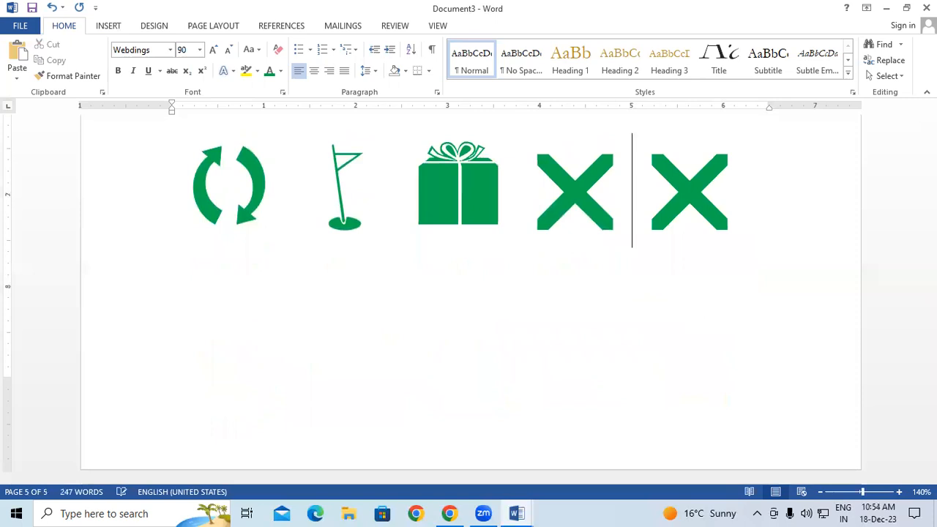
key("Return")
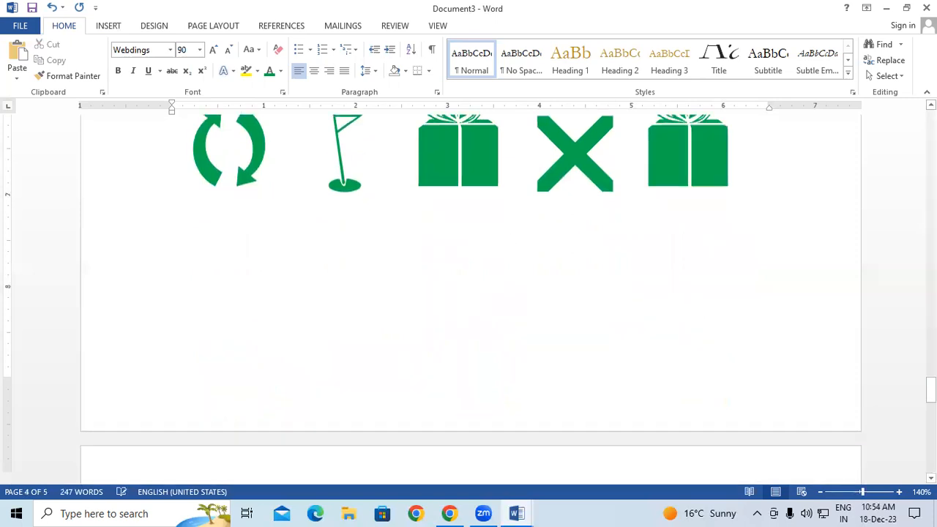
type("ee")
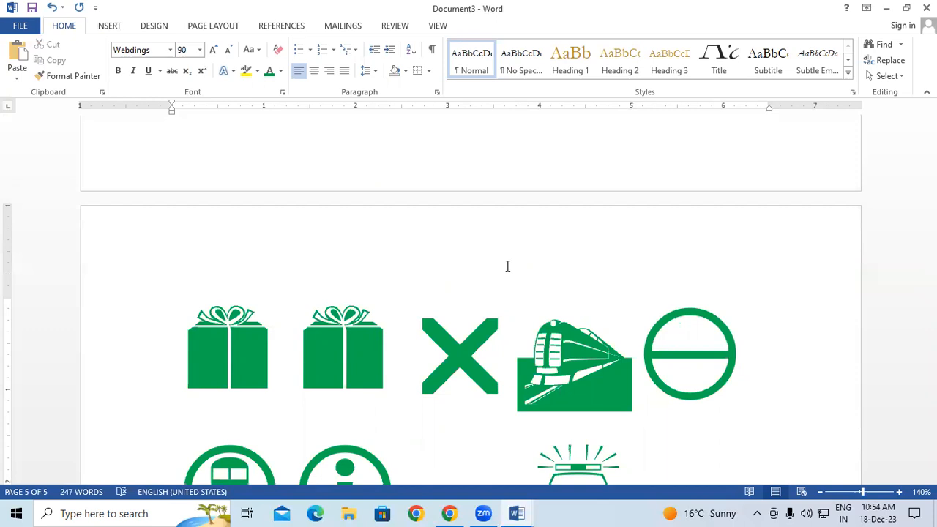
Start a new line after the police car and shrink the font to 26 points
left_click(229, 49)
left_click(228, 49)
left_click(228, 49)
left_click(229, 49)
scroll(289, 205, "down", 10)
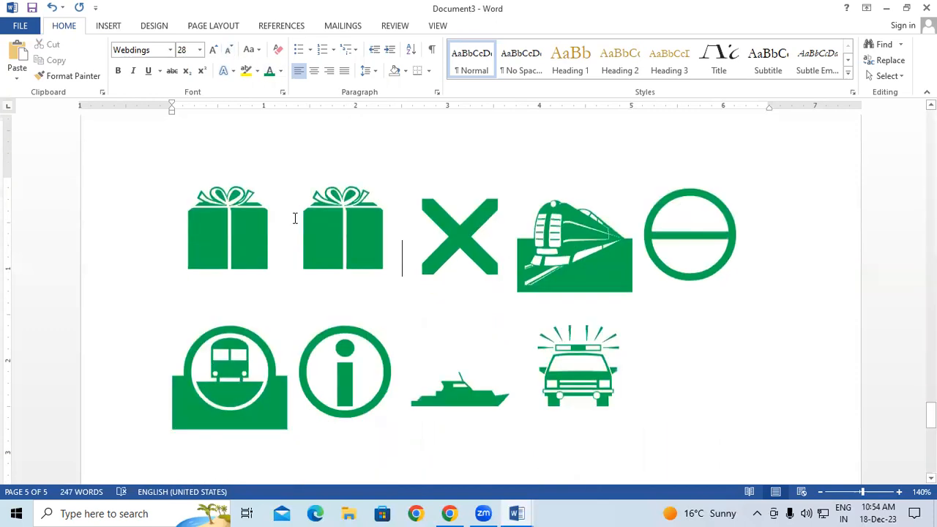
scroll(262, 224, "up", 4)
left_click(236, 280)
left_click(747, 198)
key("Return")
left_click(229, 51)
left_click(229, 52)
left_click(231, 52)
left_click(231, 51)
left_click(232, 51)
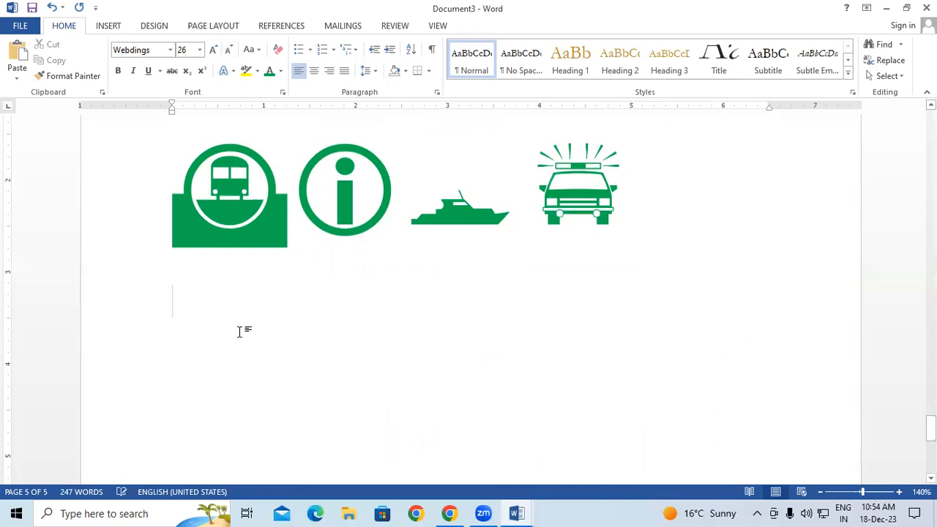
type("QW")
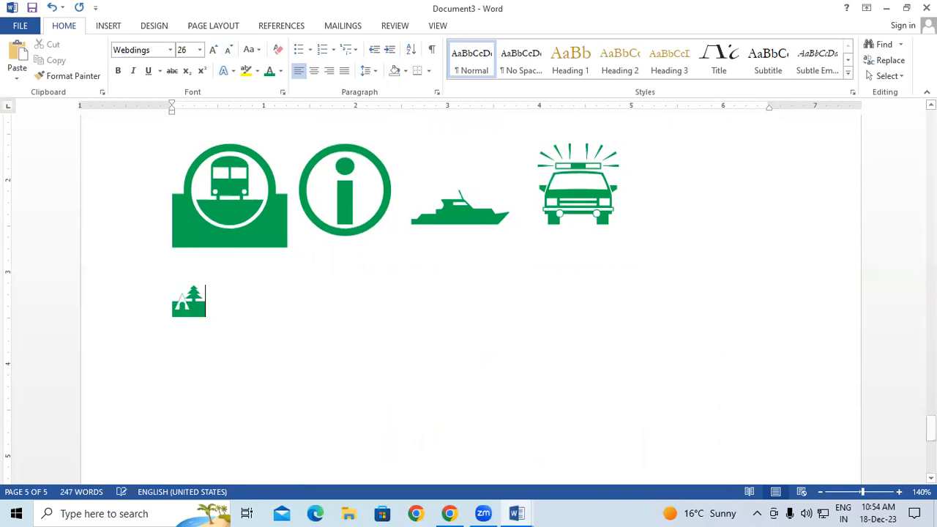
type("ER")
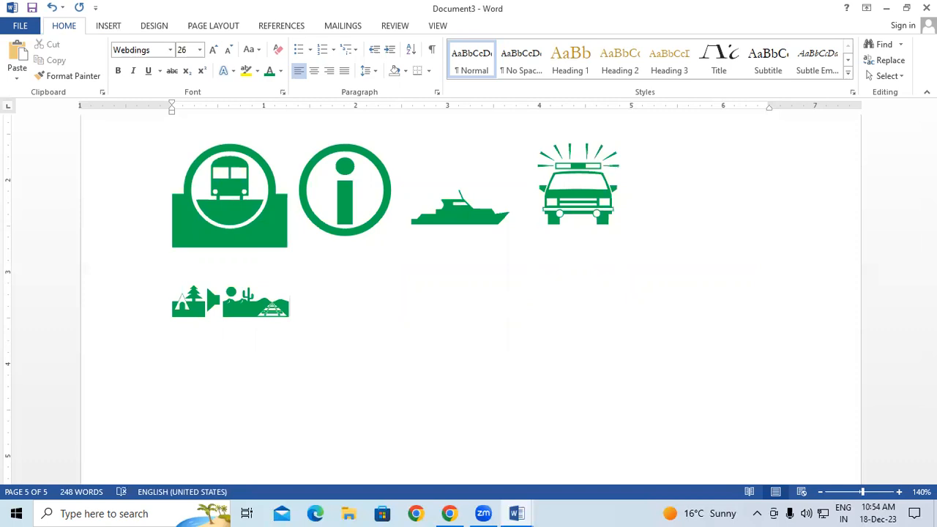
type("TYUIOP")
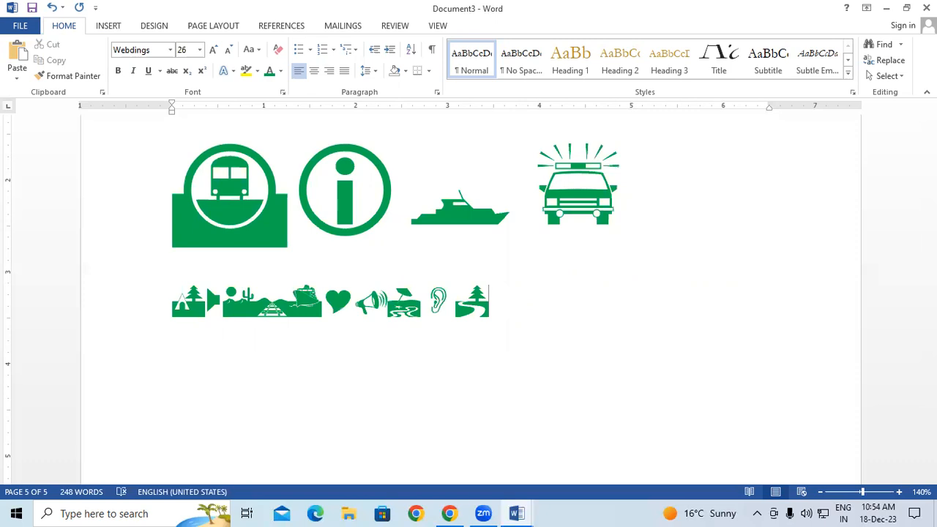
type("AS")
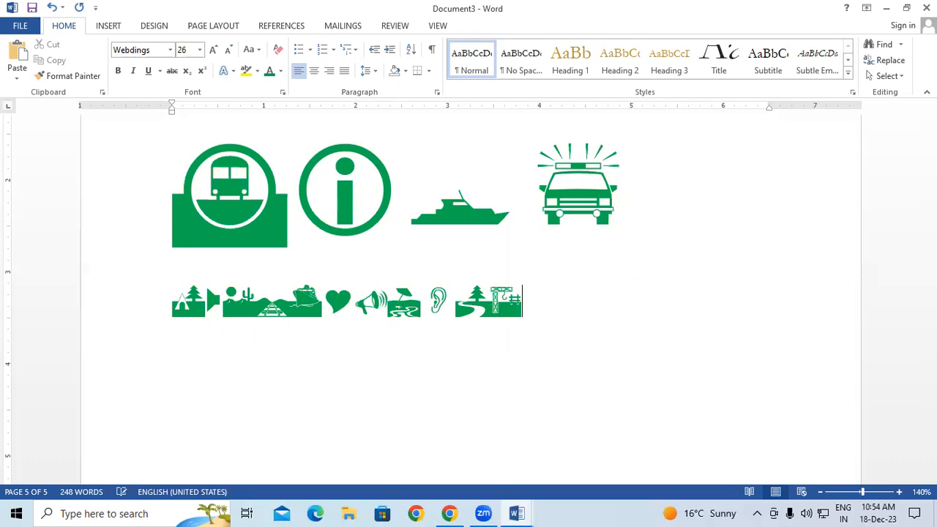
type("CDEFG")
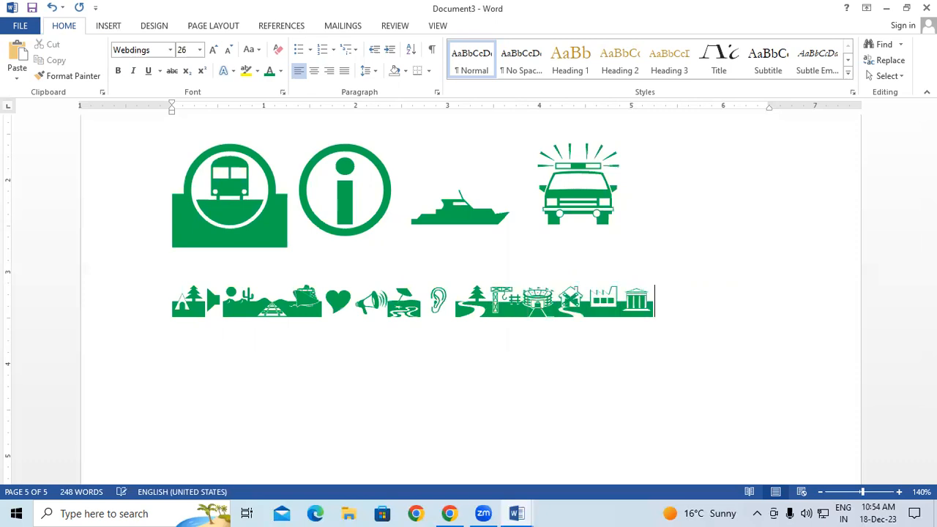
type("HJKL")
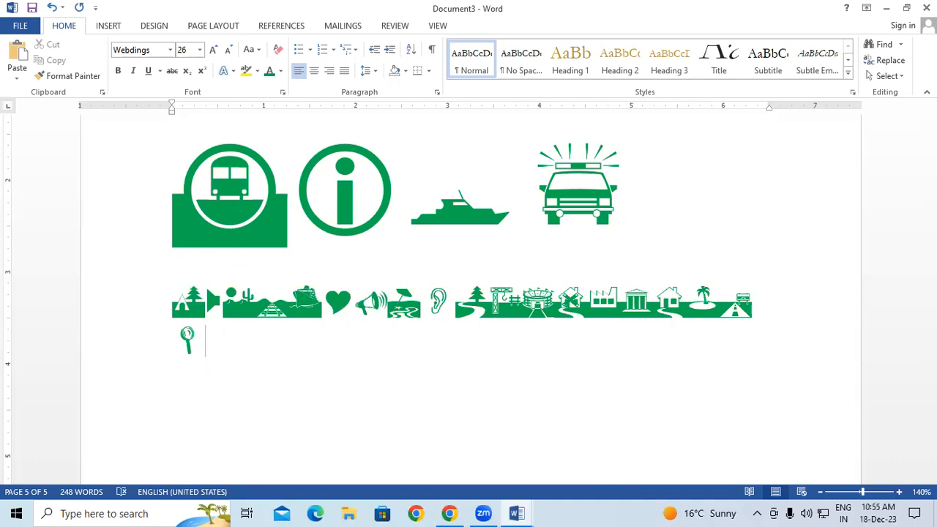
type("asdfg")
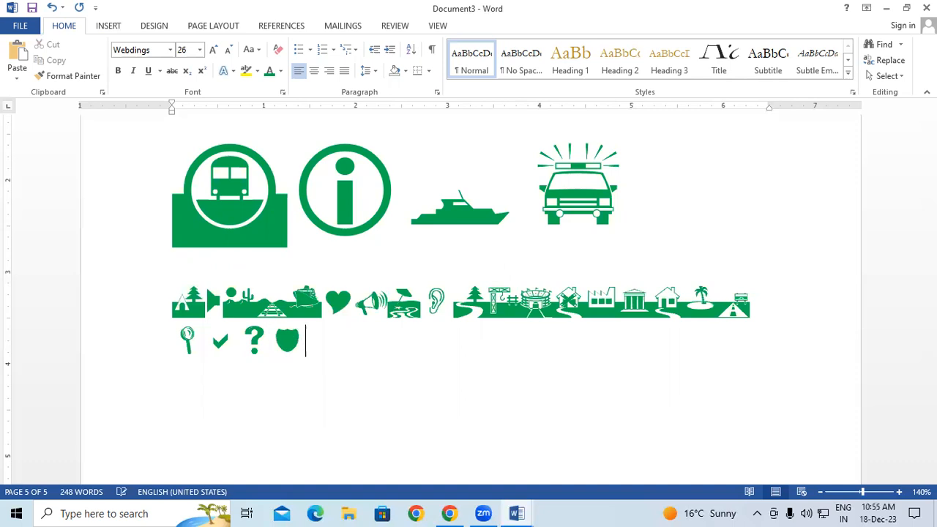
type("hjkl")
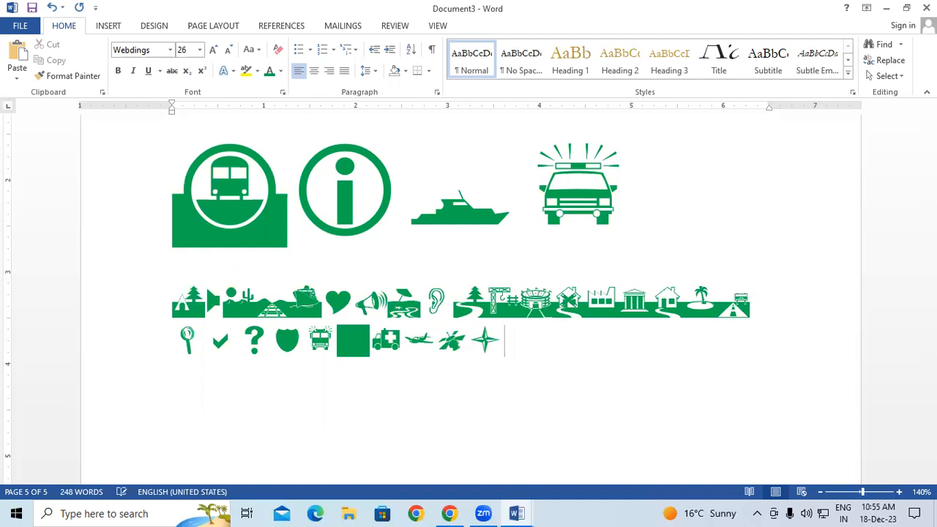
key("Return")
type("1234567")
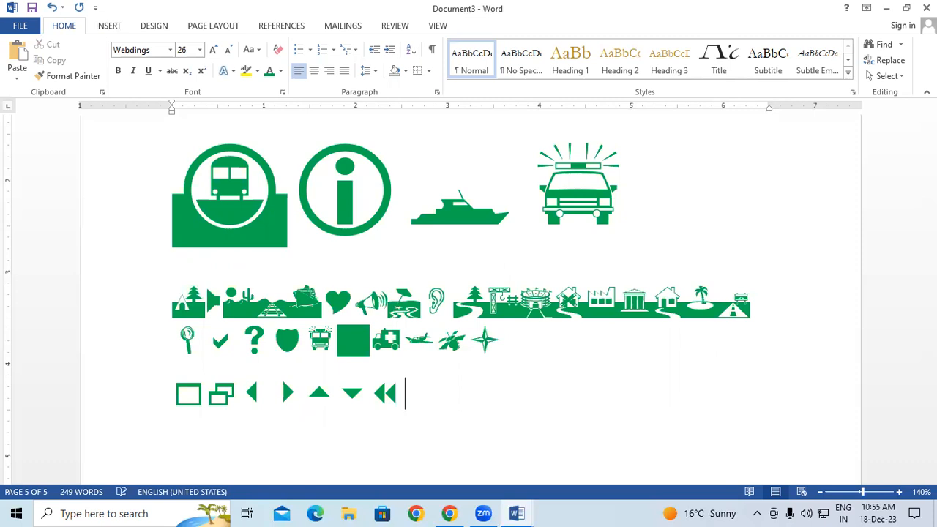
type("890-")
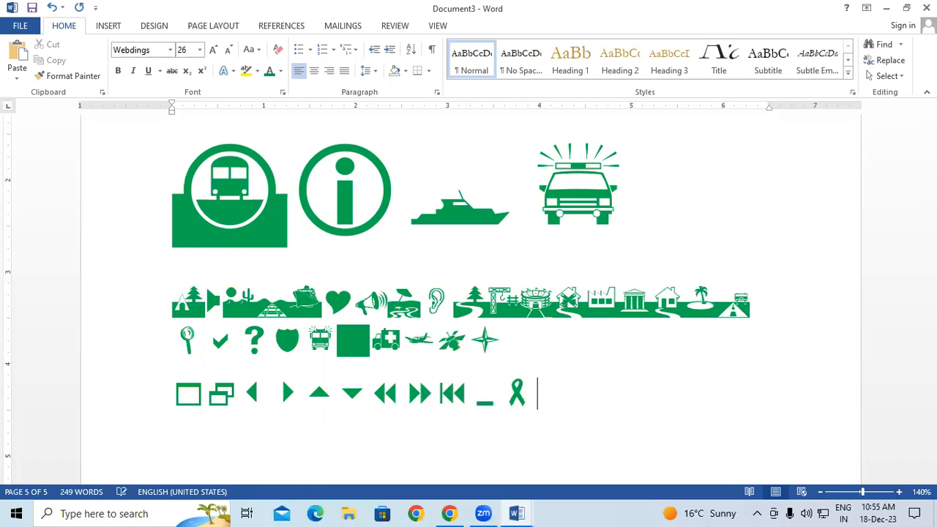
type("!@#$")
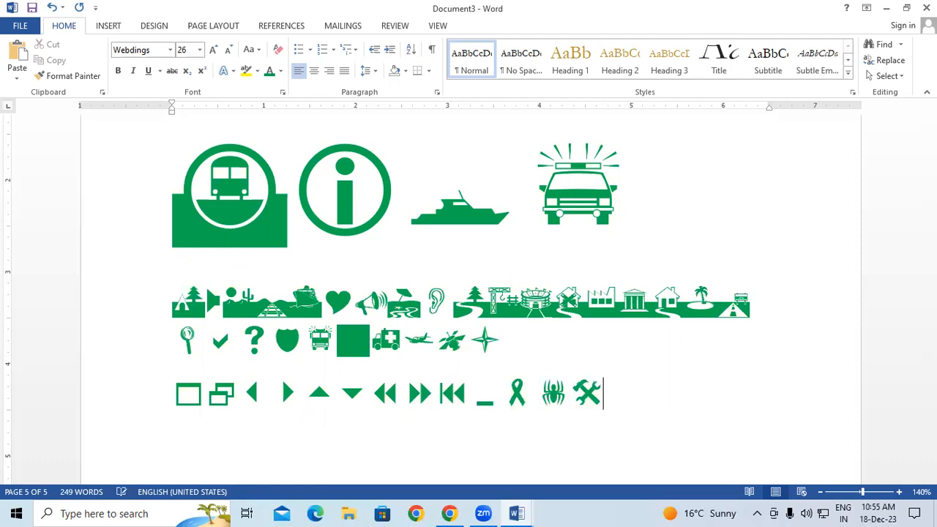
type("%^&*(")
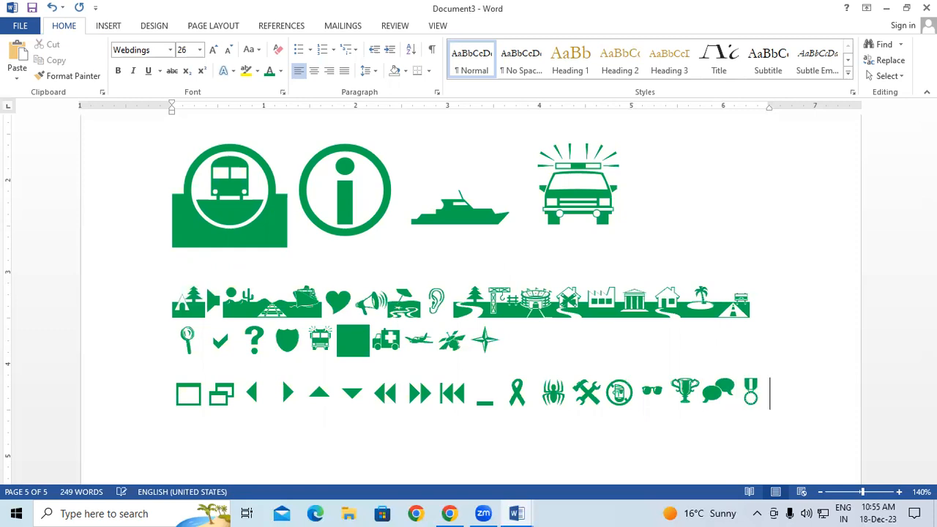
type(")")
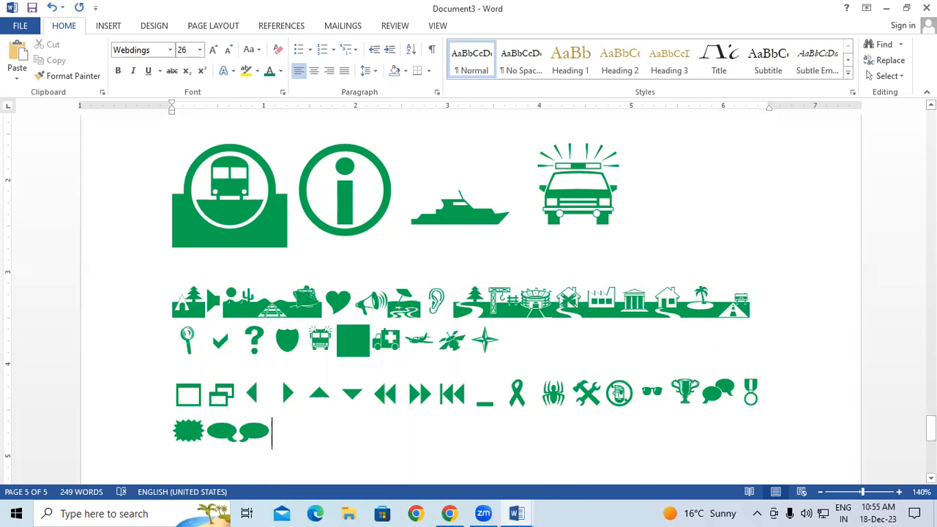
Review the symbol rows and look through the Insert and Design tab options
scroll(468, 293, "down", 2)
scroll(838, 452, "down", 3)
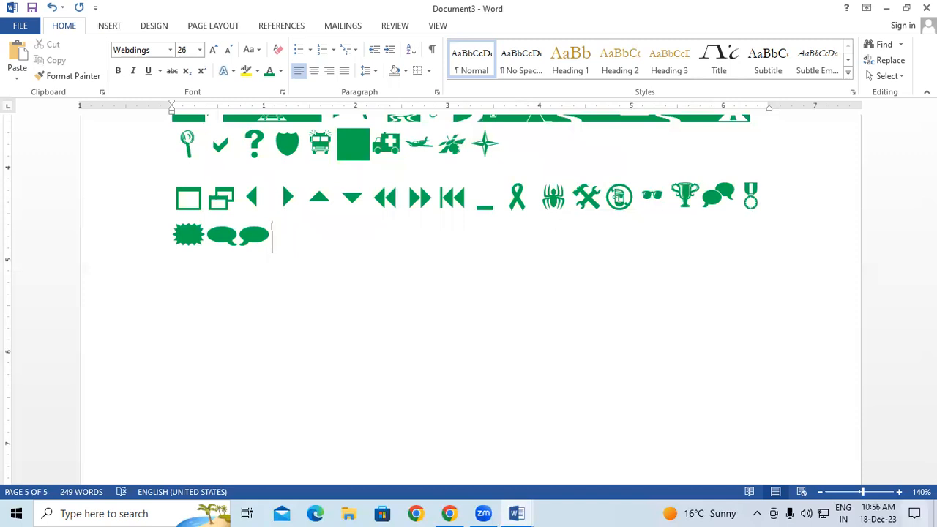
left_click(109, 26)
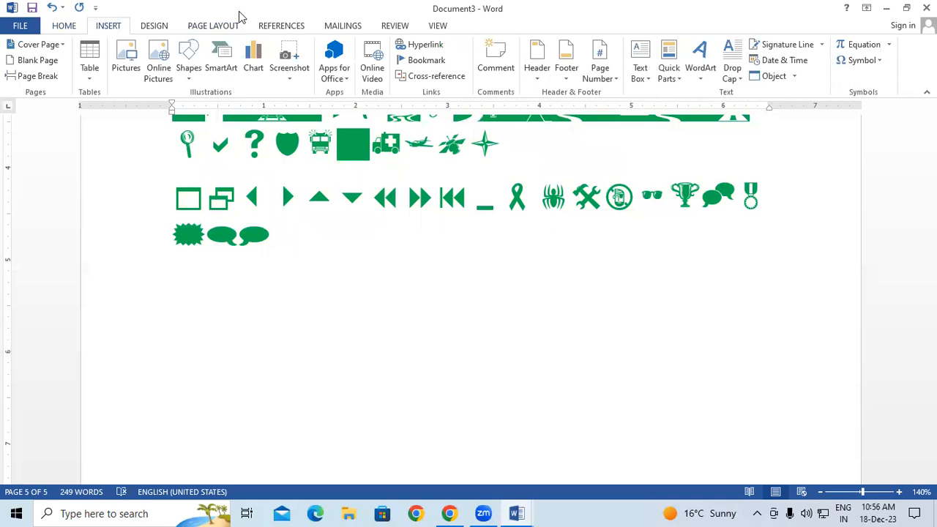
left_click(163, 31)
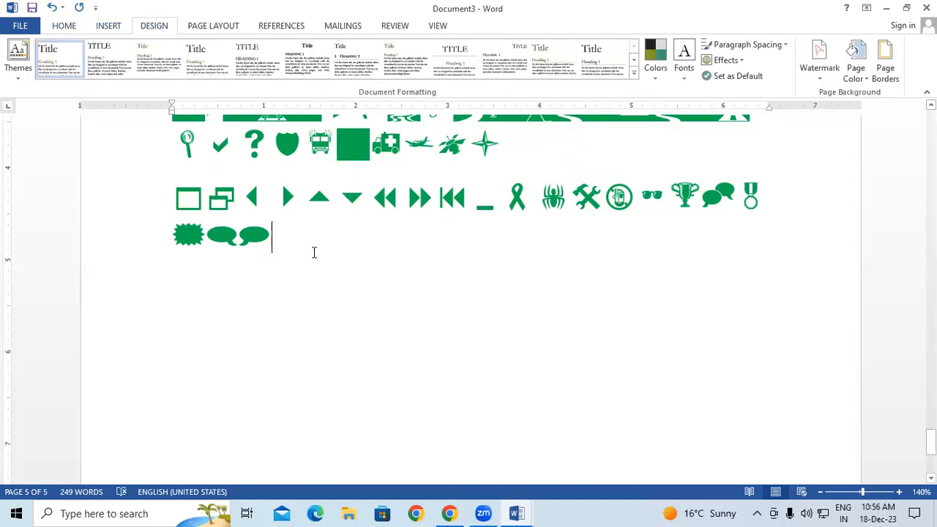
left_click(109, 26)
left_click_drag(340, 280, 564, 285)
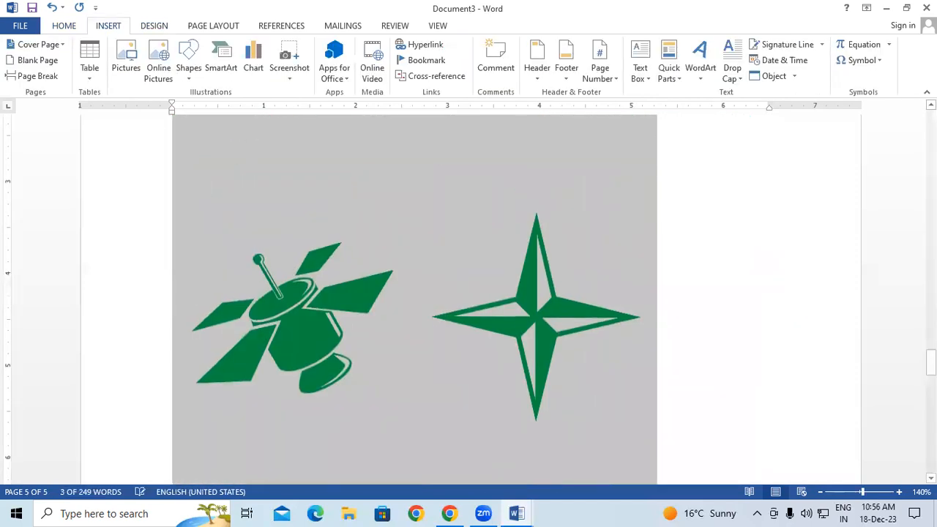
left_click(564, 286)
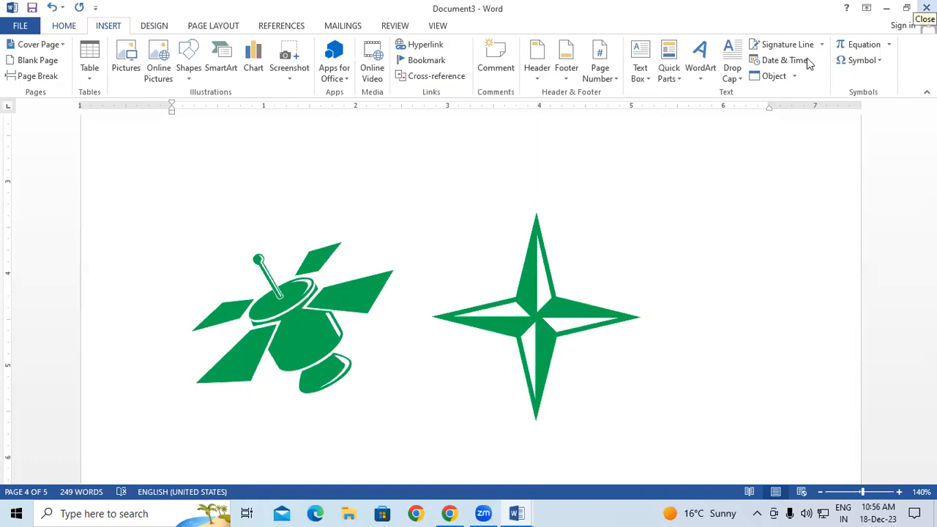
Scroll through the remaining pages, then close Document3 with Don't Save
scroll(597, 178, "down", 5)
scroll(597, 178, "down", 5)
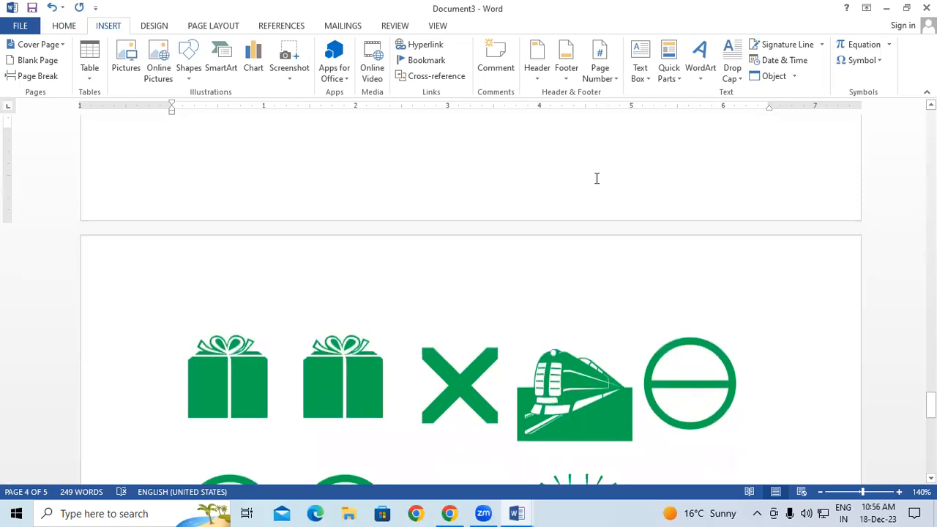
scroll(597, 178, "down", 2)
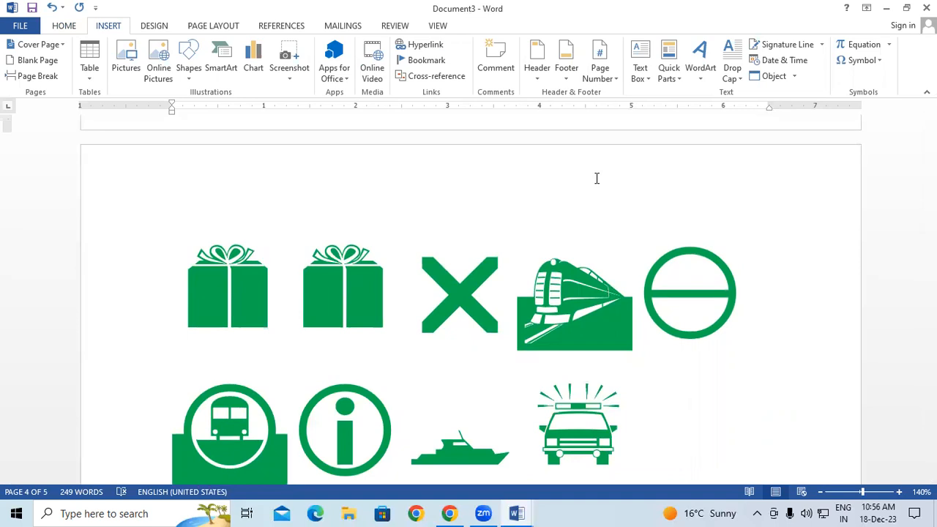
scroll(596, 177, "down", 3)
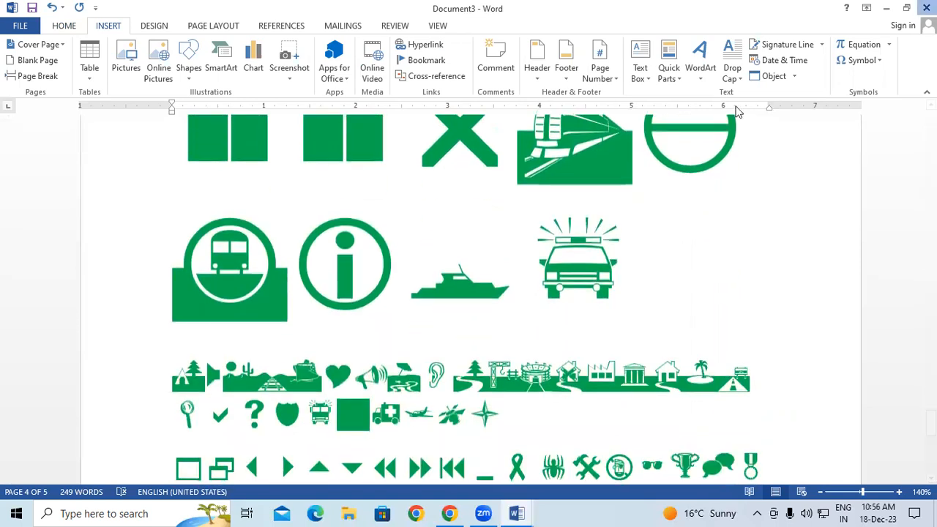
left_click(925, 8)
left_click(479, 283)
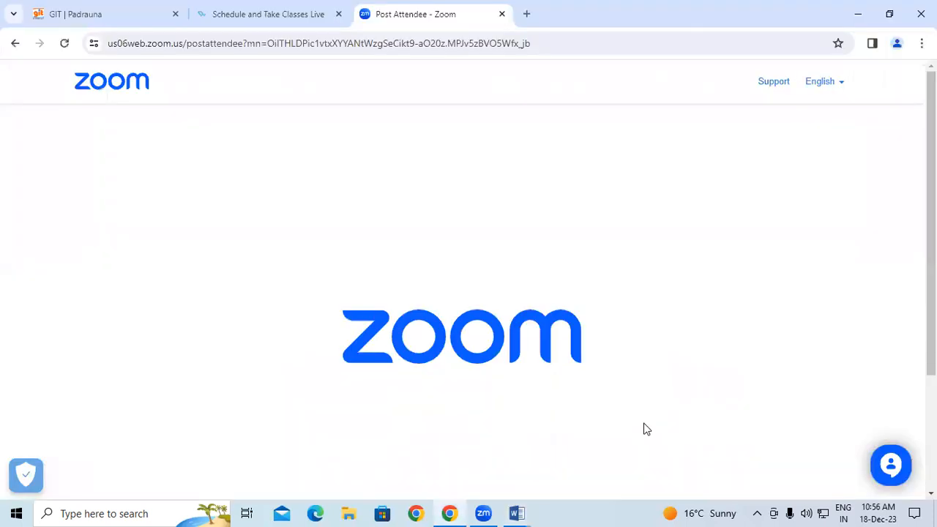